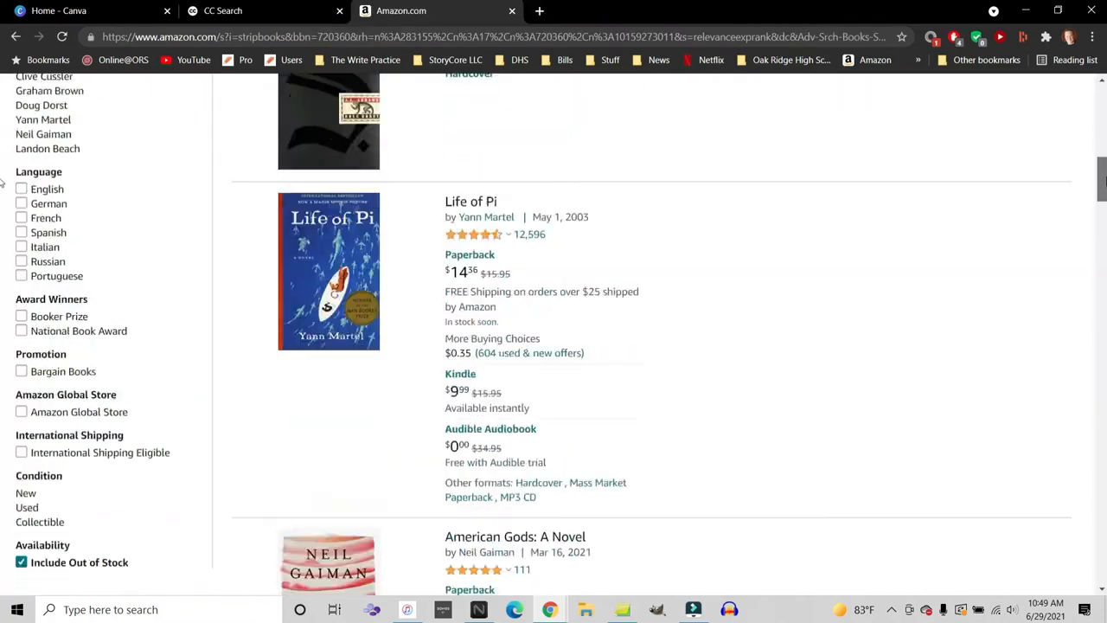
Step: Search images for 'forest fire', filter to commercial-use and modifiable, and open the Forest fire image
{"action": "scroll", "coordinate": [3, 231], "scroll_direction": "down", "scroll_amount": 7}
{"action": "scroll", "coordinate": [3, 231], "scroll_direction": "down", "scroll_amount": 5}
{"action": "scroll", "coordinate": [2, 231], "scroll_direction": "up", "scroll_amount": 5}
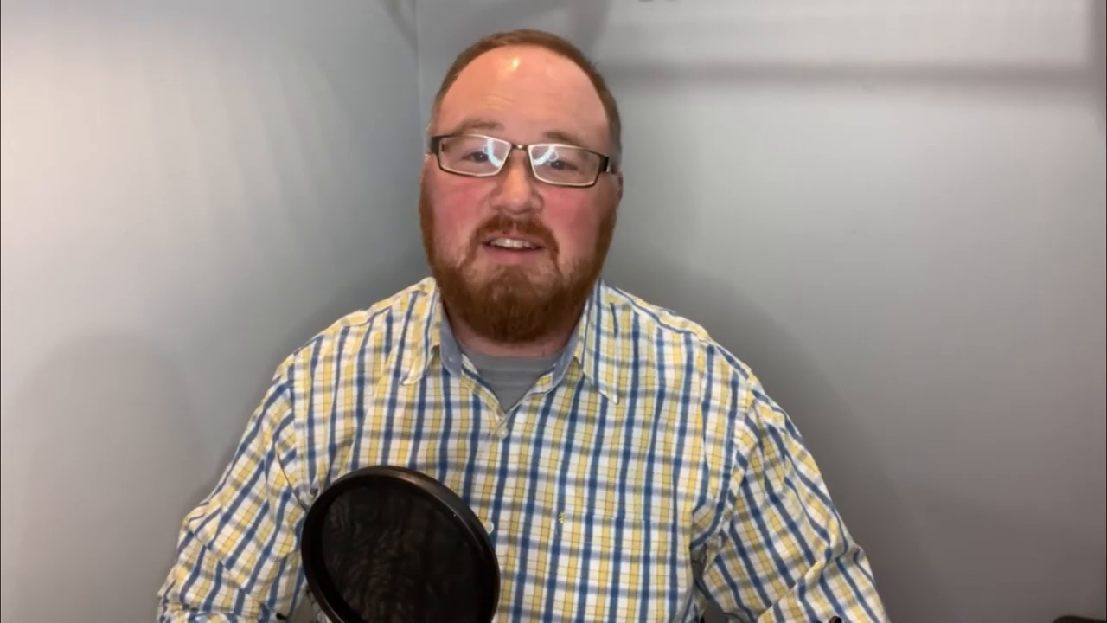
{"action": "type", "text": "w"}
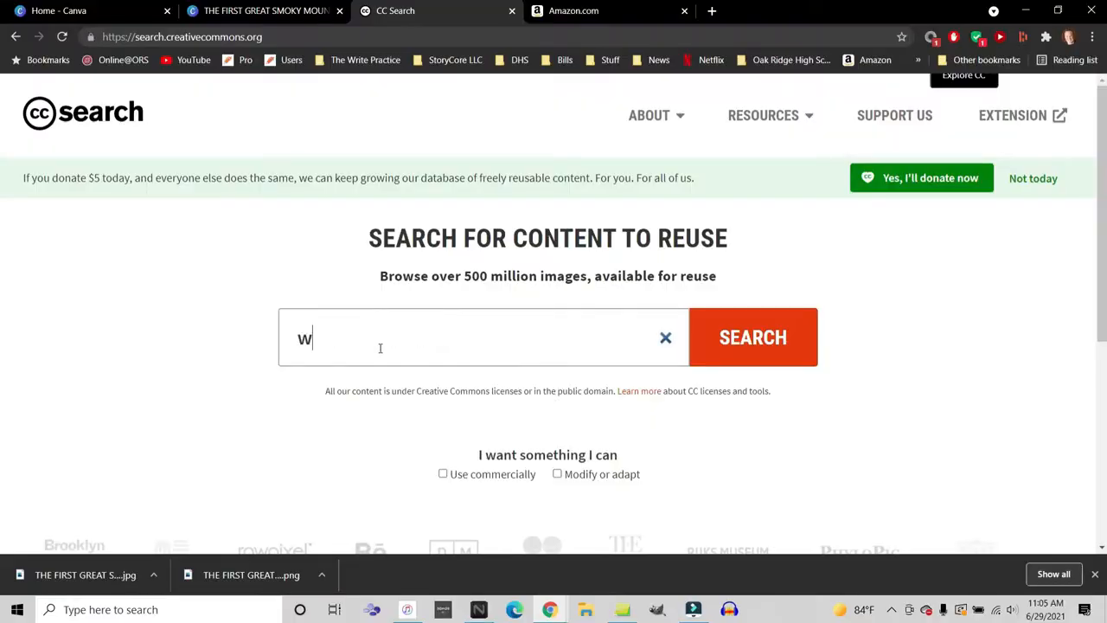
{"action": "key", "text": "BackSpace"}
{"action": "type", "text": "forest fire"}
{"action": "left_click", "coordinate": [443, 475]}
{"action": "left_click", "coordinate": [557, 474]}
{"action": "left_click", "coordinate": [603, 367]}
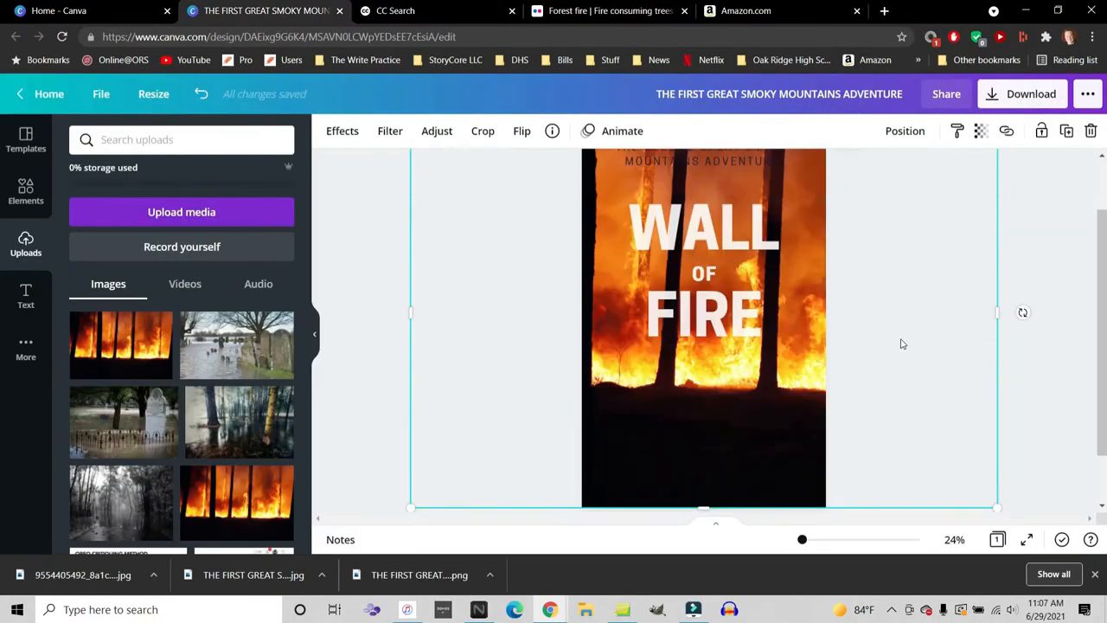
Step: Nudge the forest-fire photo right and turn the series line at the cover top white
{"action": "left_click_drag", "start_coordinate": [671, 420], "coordinate": [698, 421]}
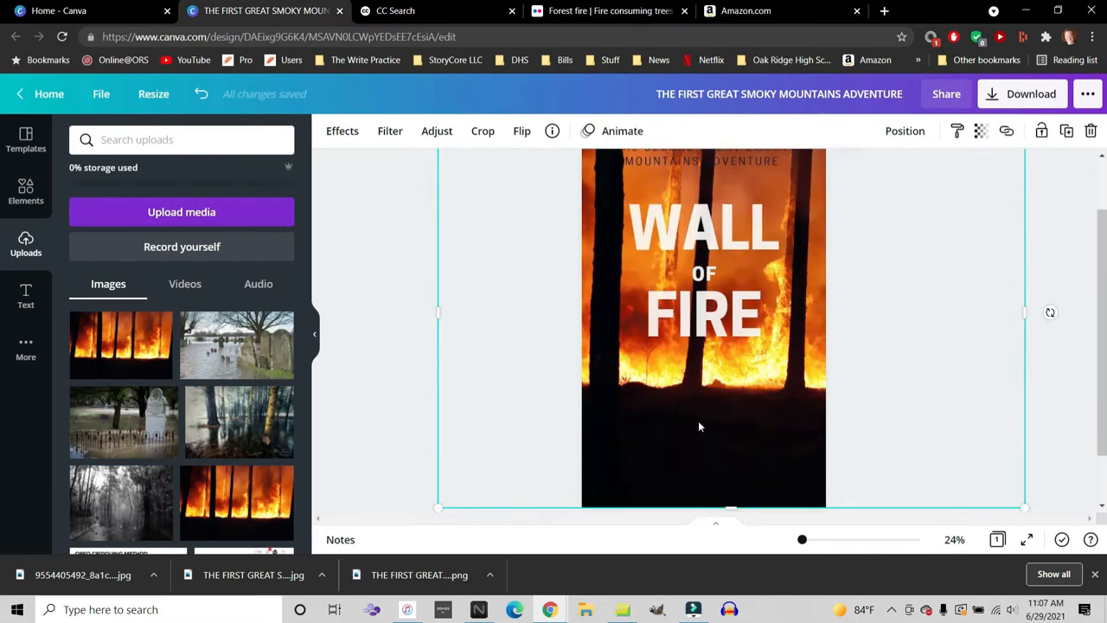
{"action": "scroll", "coordinate": [698, 363], "scroll_direction": "up", "scroll_amount": 2}
{"action": "left_click", "coordinate": [726, 228]}
{"action": "left_click", "coordinate": [547, 130]}
{"action": "left_click", "coordinate": [160, 209]}
{"action": "left_click", "coordinate": [1057, 132]}
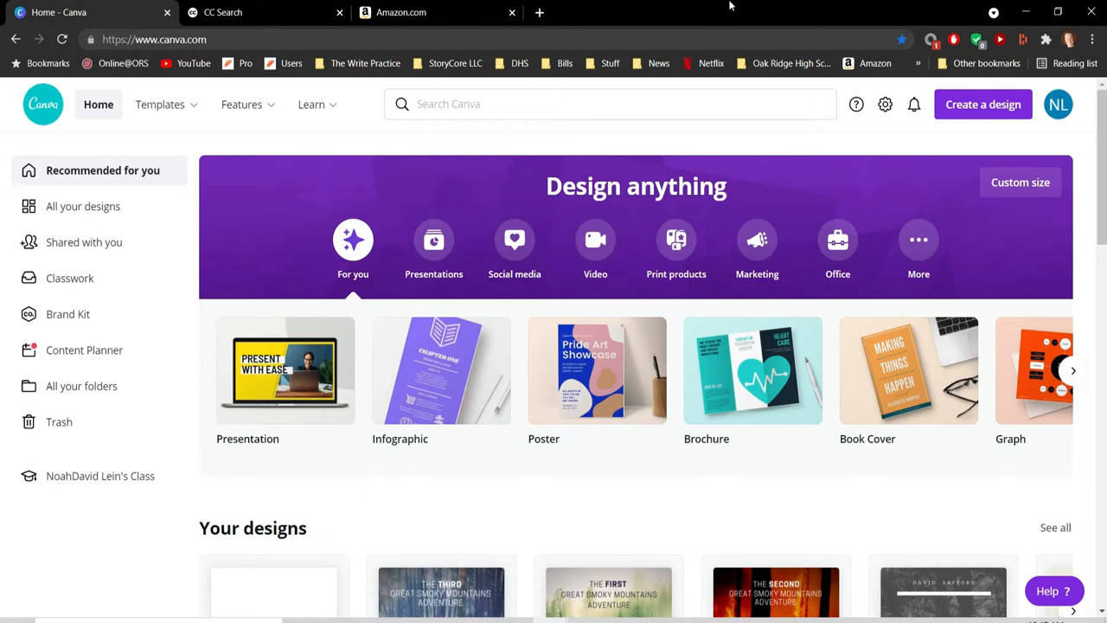
Step: Go to the already open CC Search tab for reusable images
{"action": "left_click", "coordinate": [267, 7]}
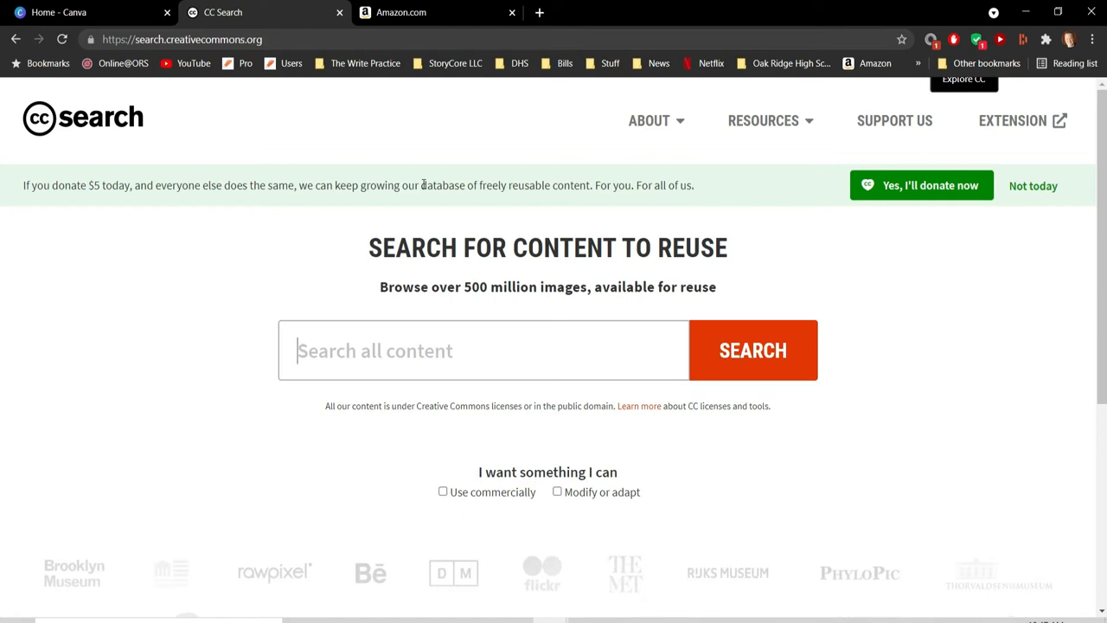
Step: Go to the Amazon.com tab with the Sea Adventures fiction book results
{"action": "left_click", "coordinate": [428, 10]}
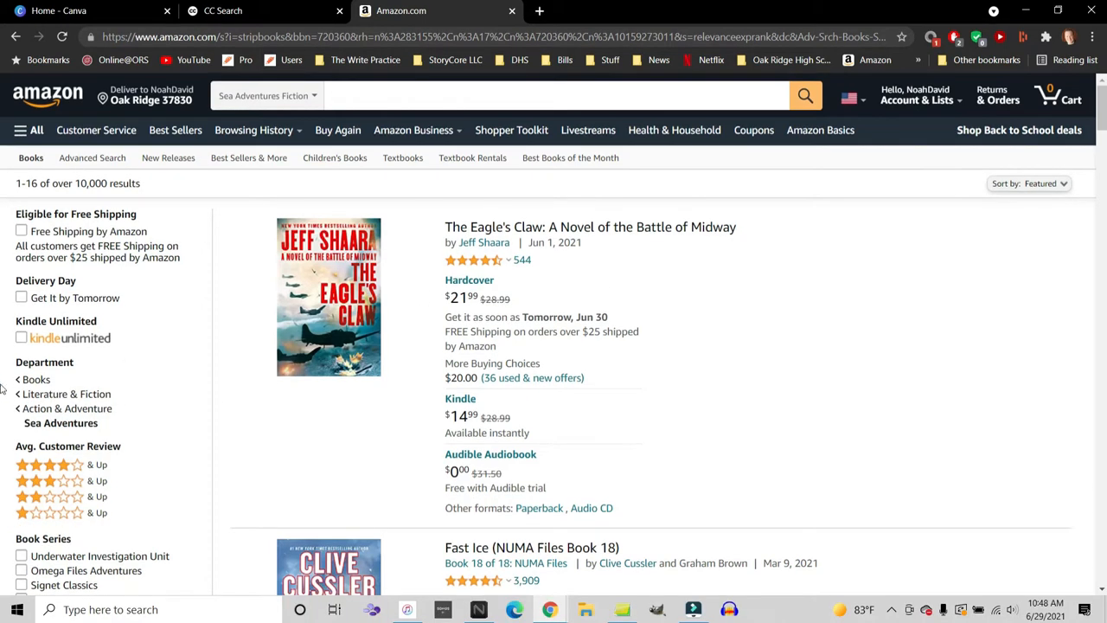
Step: Filter Amazon's results through Books › Literature & Fiction › Action & Adventure
{"action": "left_click", "coordinate": [37, 379]}
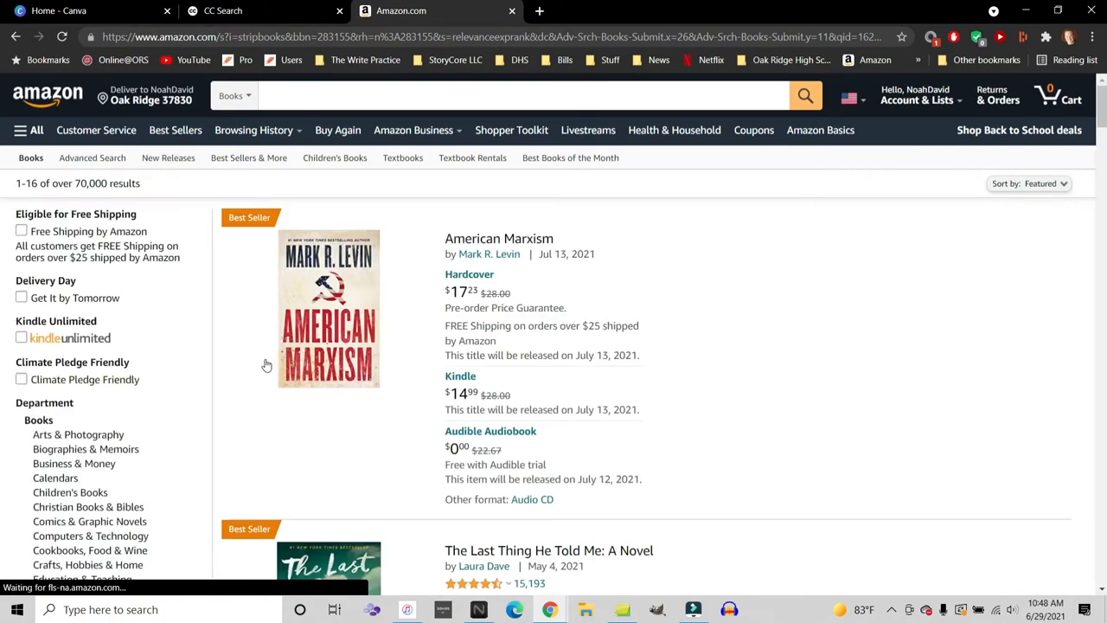
{"action": "scroll", "coordinate": [267, 370], "scroll_direction": "down", "scroll_amount": 8}
{"action": "scroll", "coordinate": [267, 366], "scroll_direction": "down", "scroll_amount": 4}
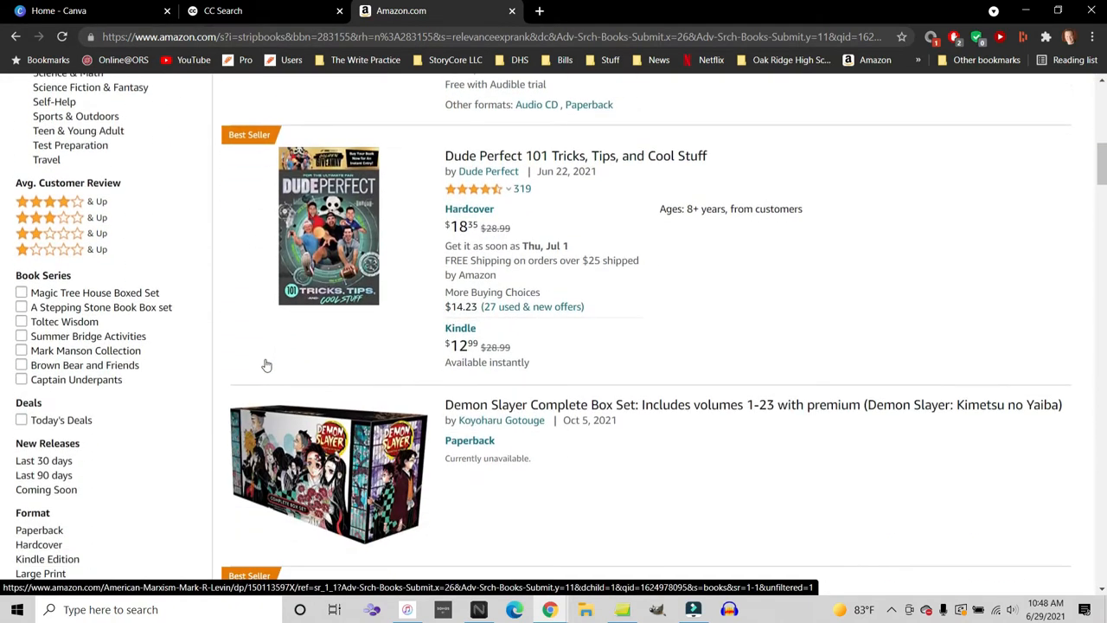
{"action": "scroll", "coordinate": [268, 364], "scroll_direction": "up", "scroll_amount": 10}
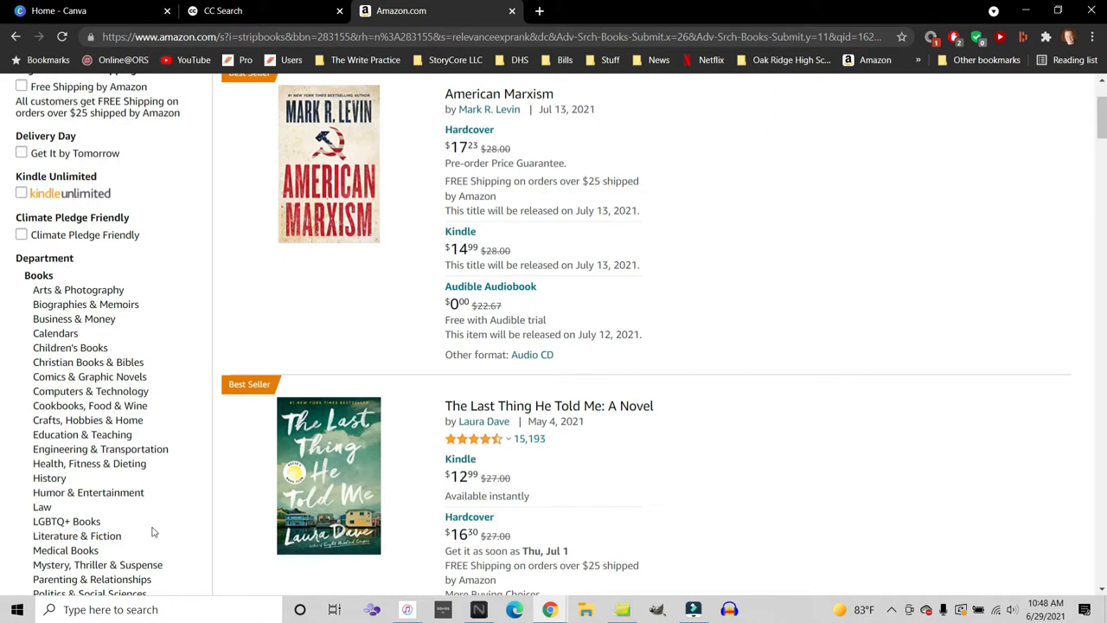
{"action": "left_click", "coordinate": [107, 538]}
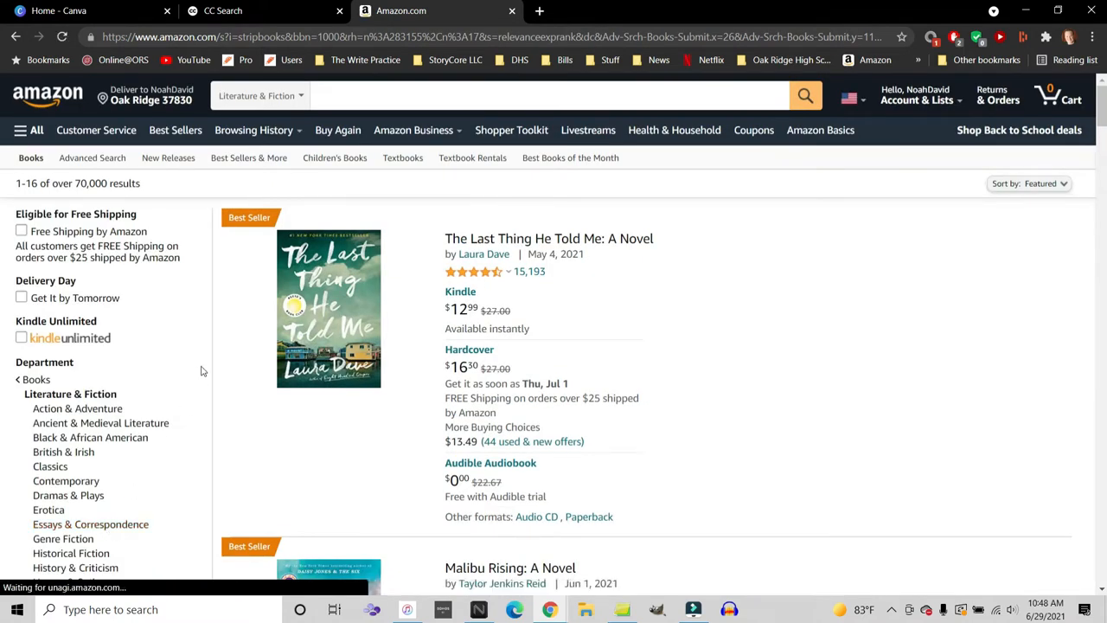
{"action": "left_click", "coordinate": [110, 410]}
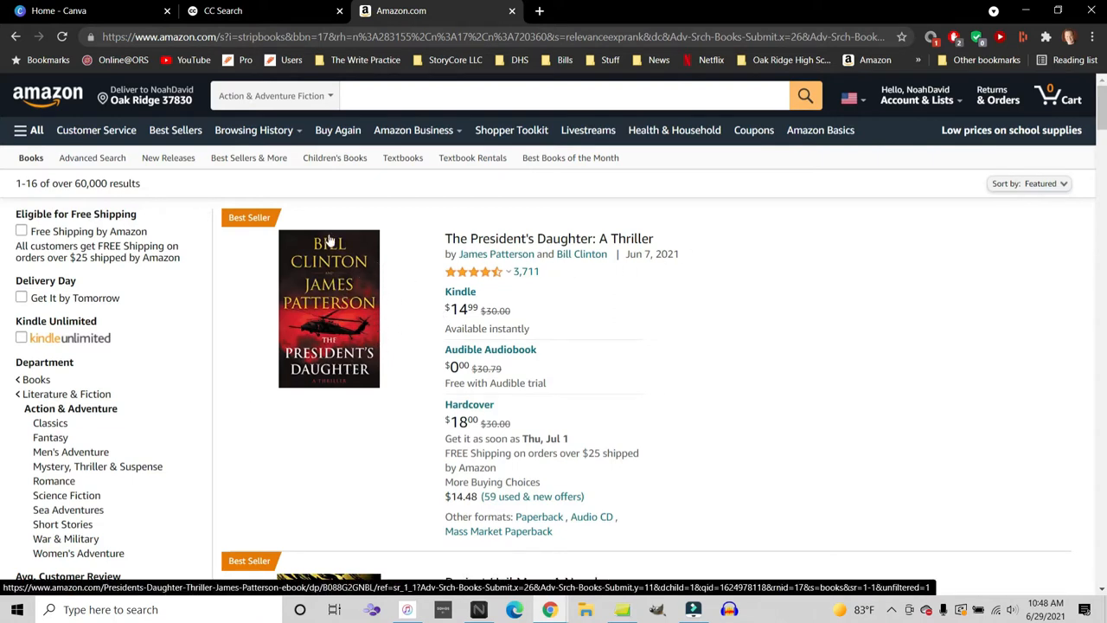
Step: Scan the Action & Adventure bestsellers, then narrow to Sea Adventures titles
{"action": "scroll", "coordinate": [453, 309], "scroll_direction": "down", "scroll_amount": 5}
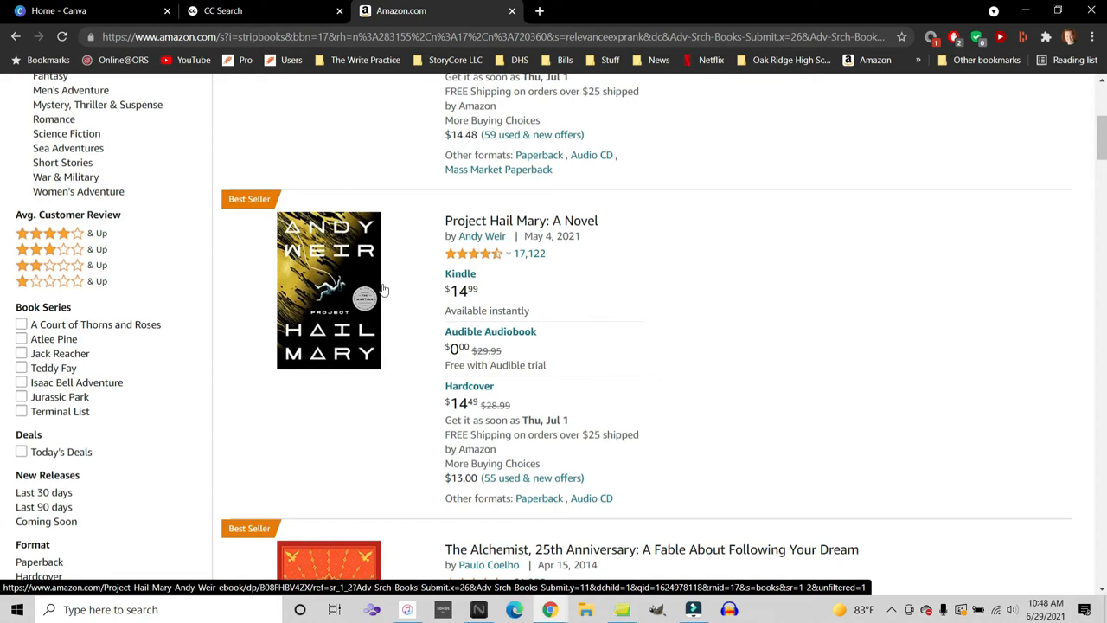
{"action": "scroll", "coordinate": [655, 329], "scroll_direction": "down", "scroll_amount": 5}
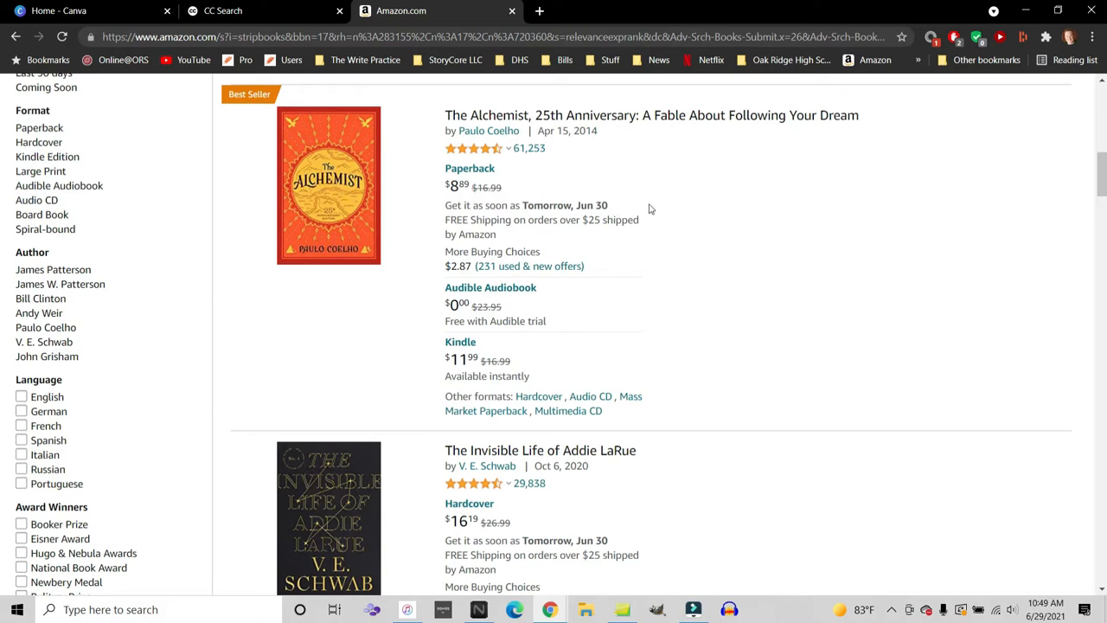
{"action": "scroll", "coordinate": [651, 208], "scroll_direction": "down", "scroll_amount": 7}
{"action": "scroll", "coordinate": [653, 211], "scroll_direction": "up", "scroll_amount": 15}
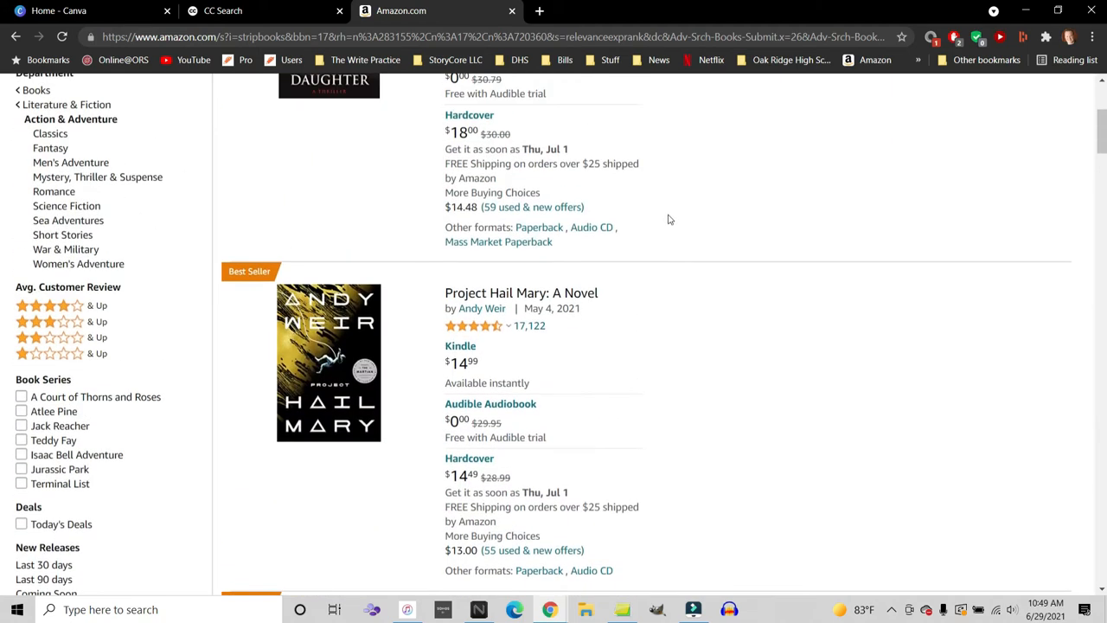
{"action": "scroll", "coordinate": [668, 218], "scroll_direction": "up", "scroll_amount": 2}
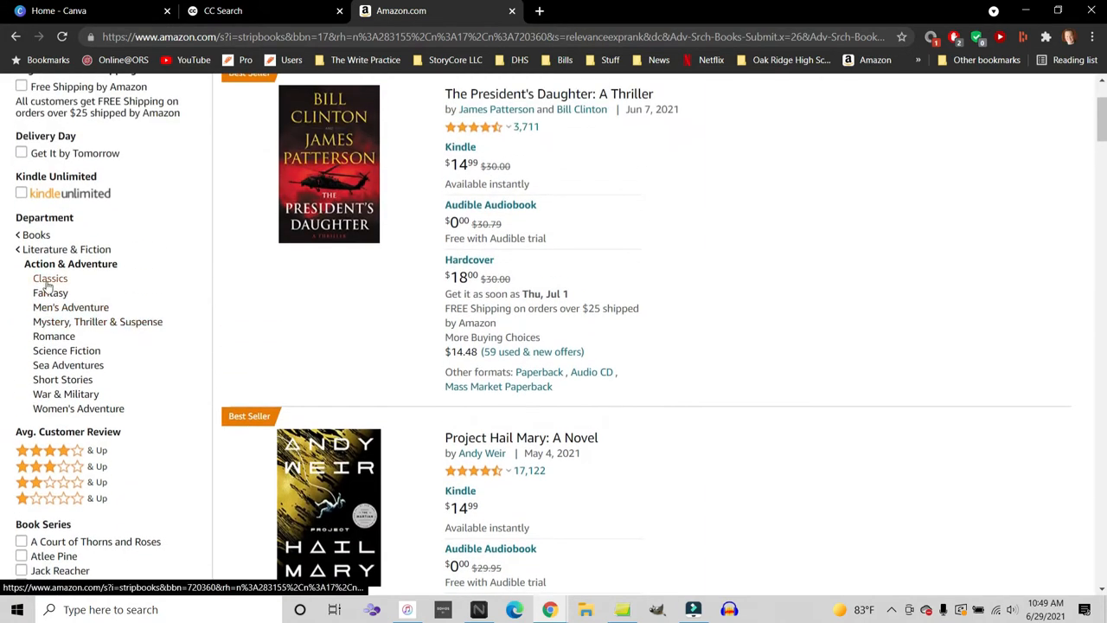
{"action": "left_click", "coordinate": [69, 366]}
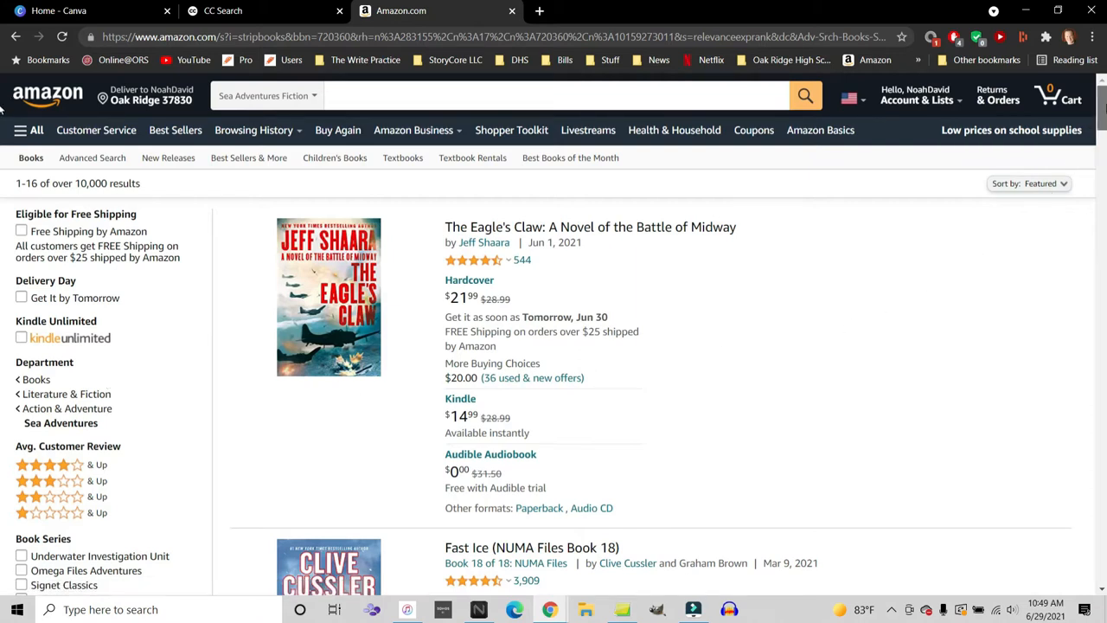
{"action": "scroll", "coordinate": [2, 107], "scroll_direction": "down", "scroll_amount": 1}
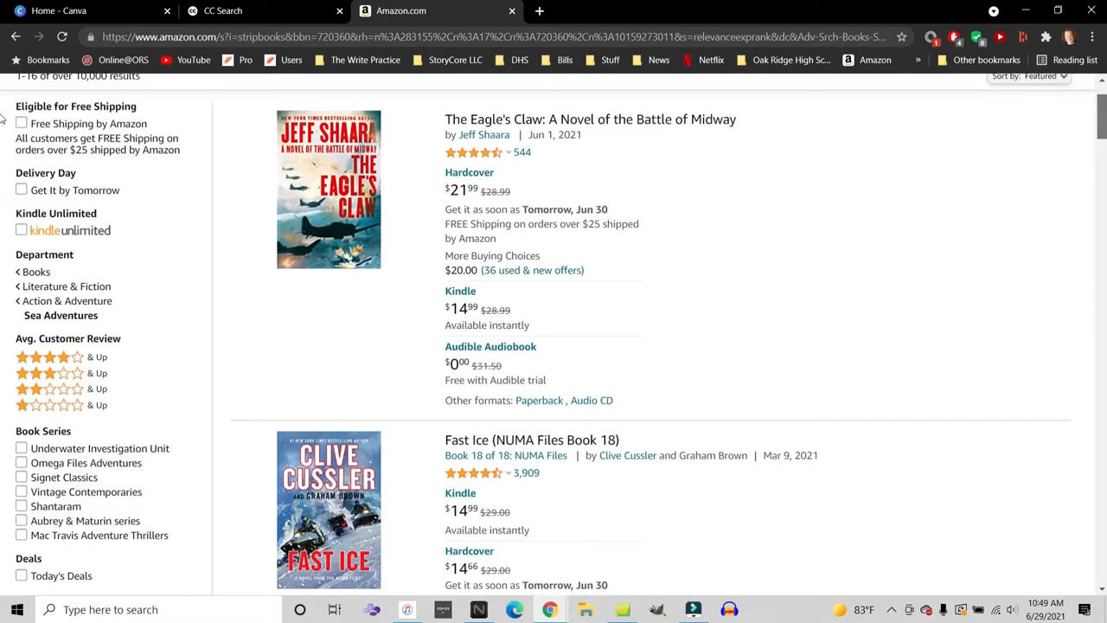
{"action": "scroll", "coordinate": [3, 119], "scroll_direction": "down", "scroll_amount": 9}
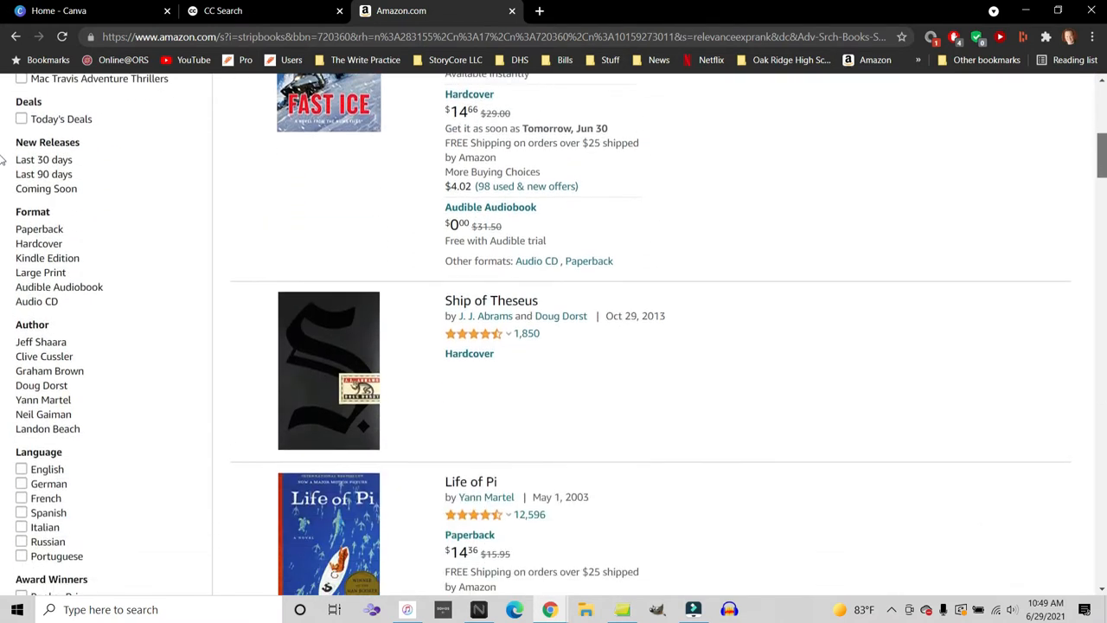
{"action": "scroll", "coordinate": [2, 181], "scroll_direction": "down", "scroll_amount": 1}
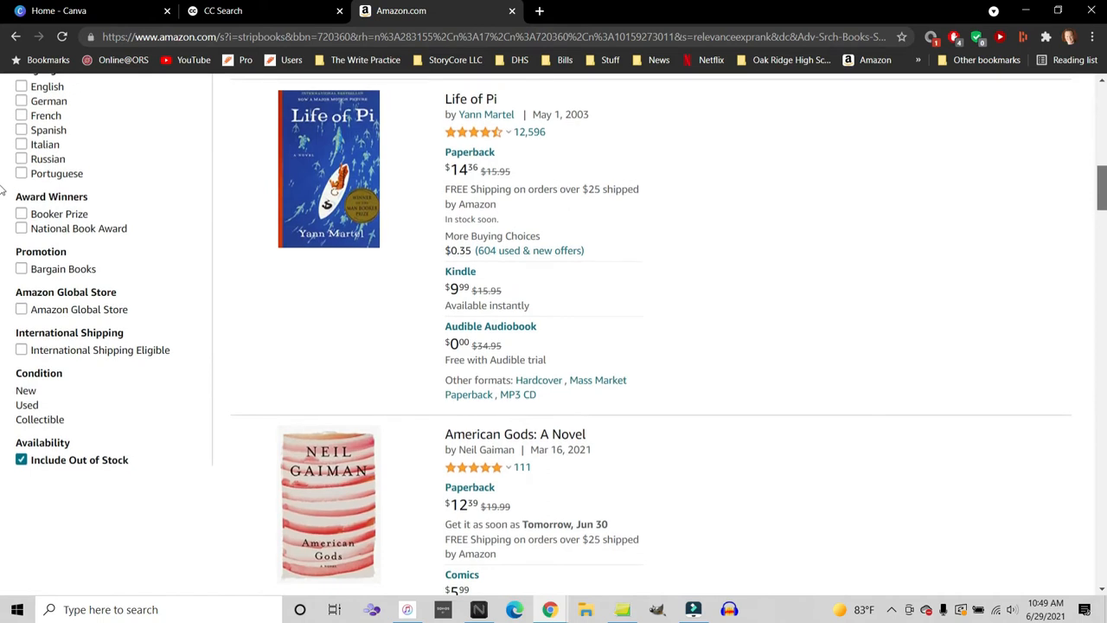
{"action": "scroll", "coordinate": [2, 191], "scroll_direction": "down", "scroll_amount": 3}
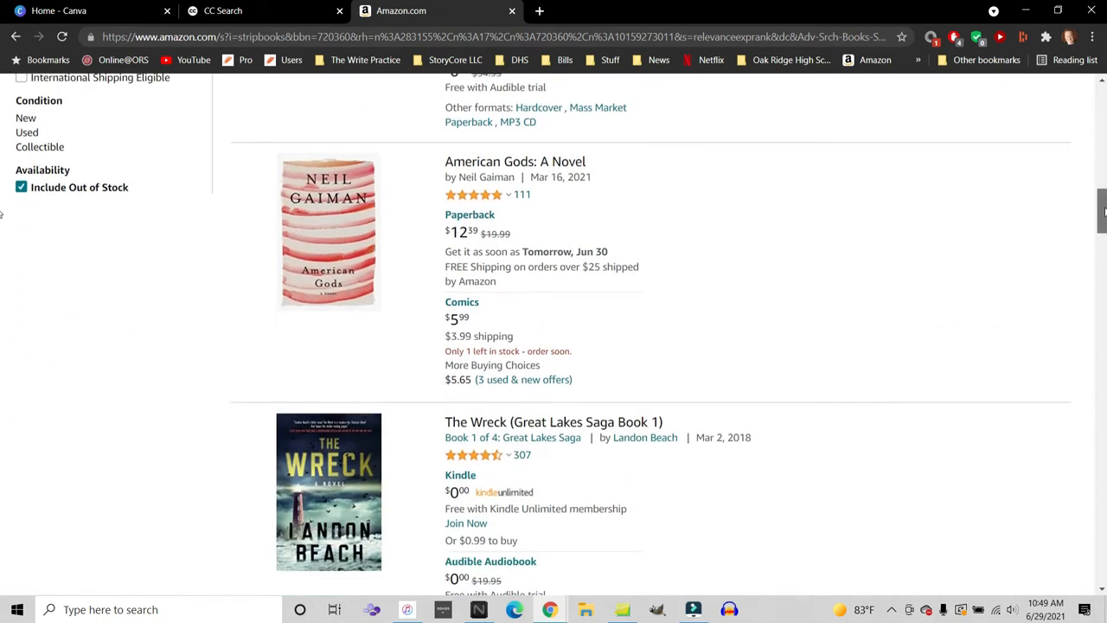
{"action": "scroll", "coordinate": [3, 216], "scroll_direction": "down", "scroll_amount": 3}
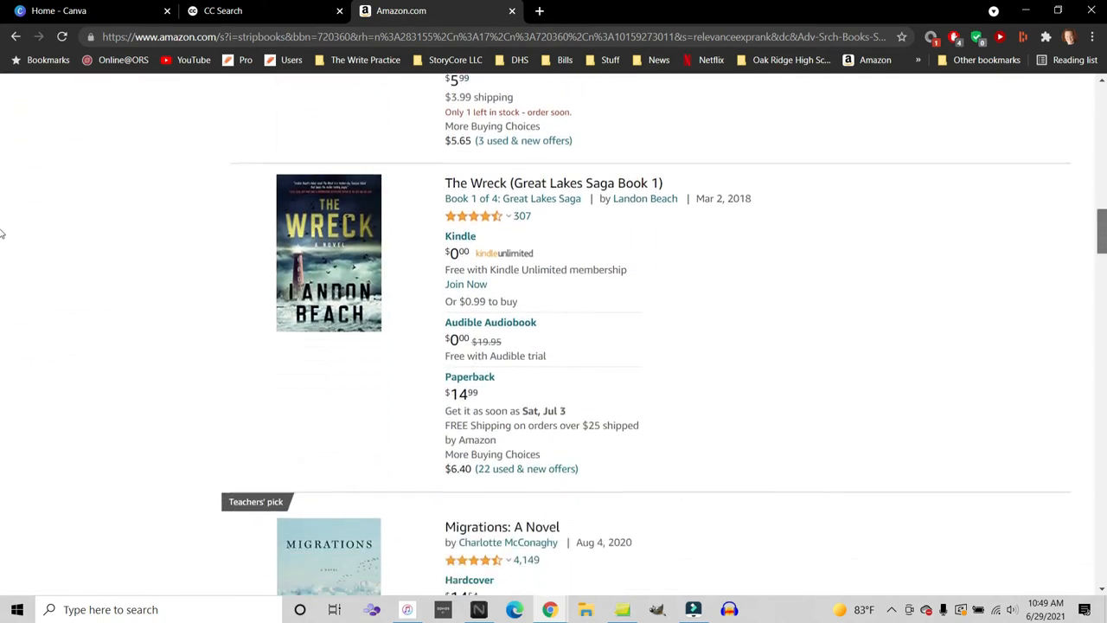
{"action": "scroll", "coordinate": [2, 234], "scroll_direction": "down", "scroll_amount": 9}
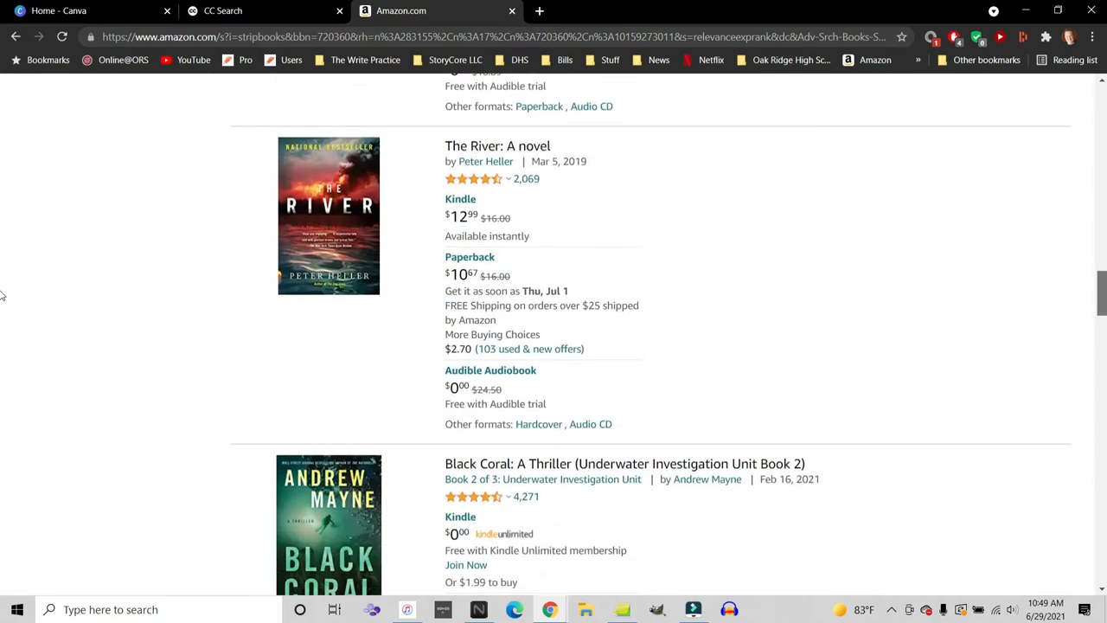
{"action": "scroll", "coordinate": [2, 298], "scroll_direction": "down", "scroll_amount": 1}
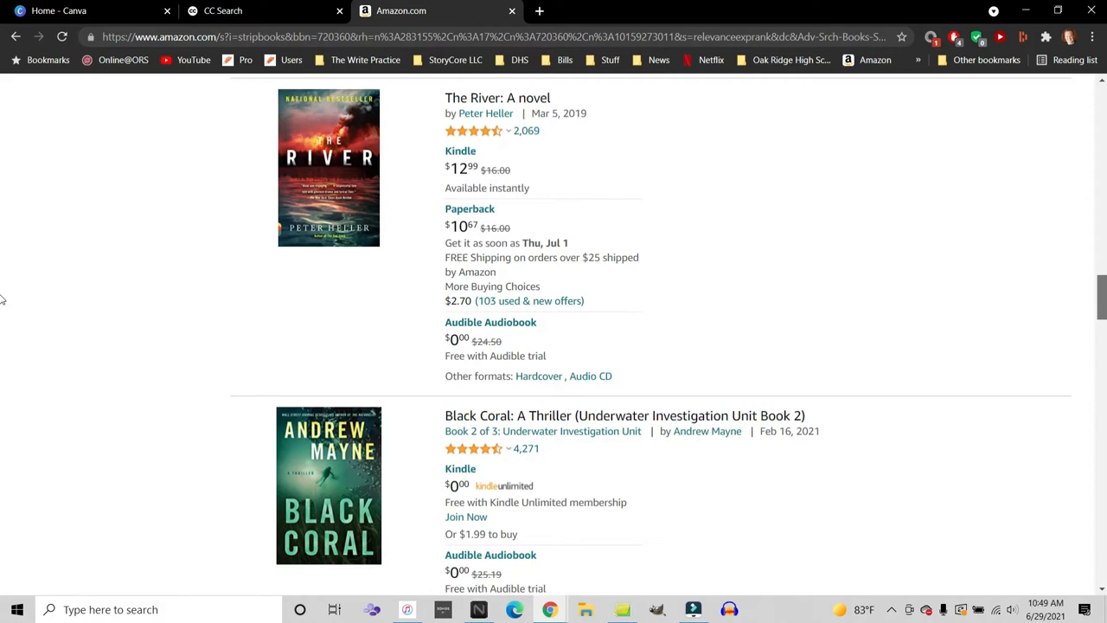
{"action": "scroll", "coordinate": [3, 298], "scroll_direction": "down", "scroll_amount": 3}
{"action": "scroll", "coordinate": [2, 296], "scroll_direction": "up", "scroll_amount": 3}
{"action": "scroll", "coordinate": [3, 292], "scroll_direction": "up", "scroll_amount": 1}
{"action": "scroll", "coordinate": [2, 290], "scroll_direction": "up", "scroll_amount": 20}
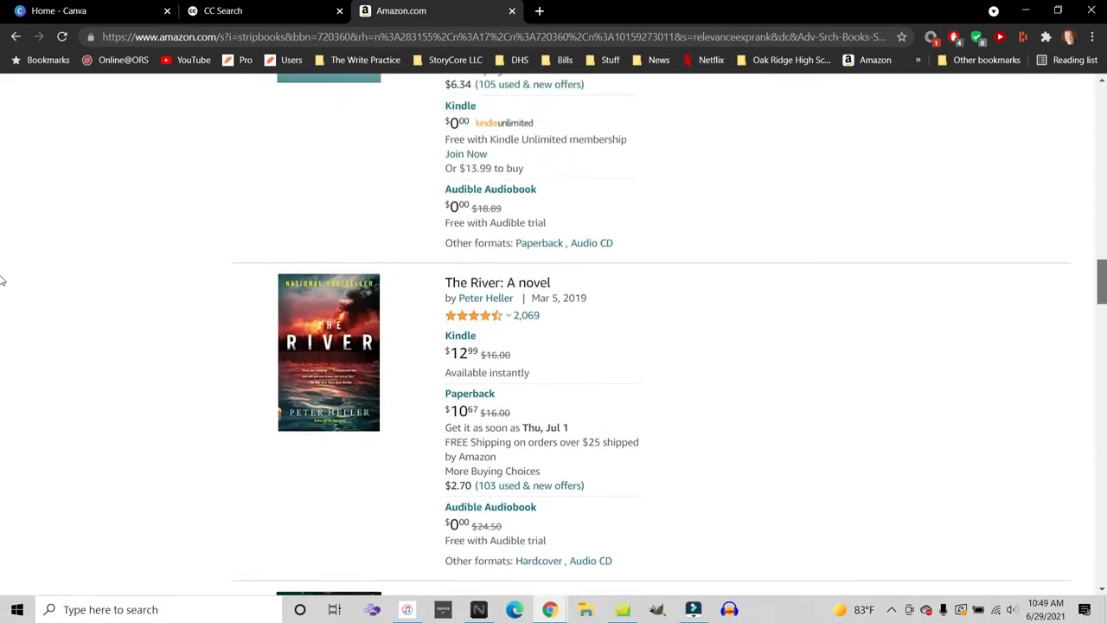
{"action": "scroll", "coordinate": [2, 138], "scroll_direction": "up", "scroll_amount": 8}
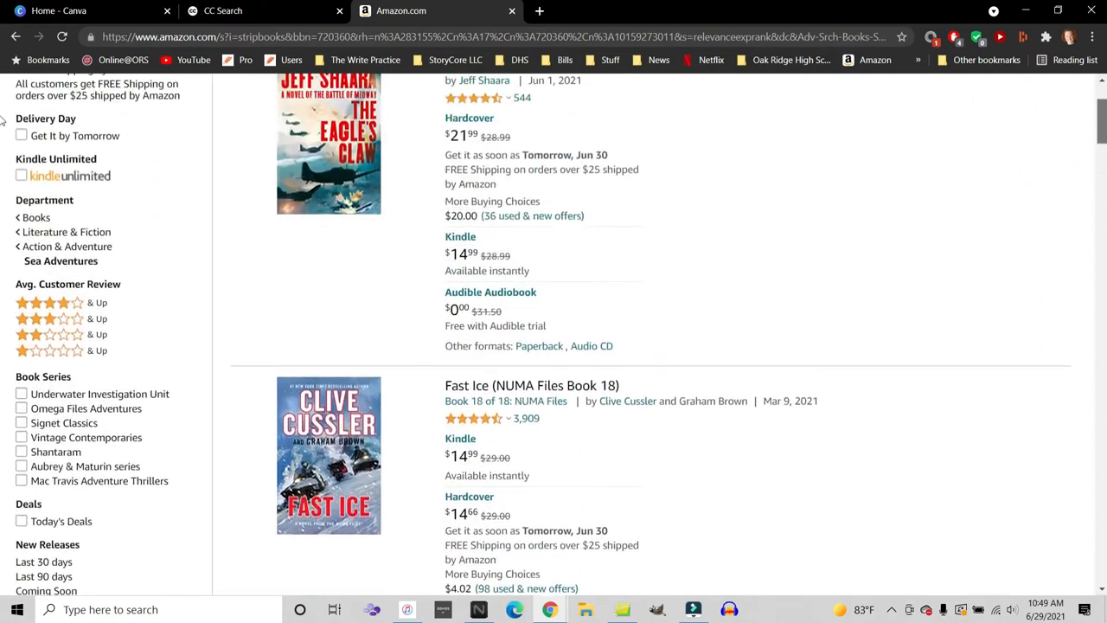
{"action": "scroll", "coordinate": [3, 121], "scroll_direction": "down", "scroll_amount": 2}
{"action": "scroll", "coordinate": [2, 121], "scroll_direction": "up", "scroll_amount": 1}
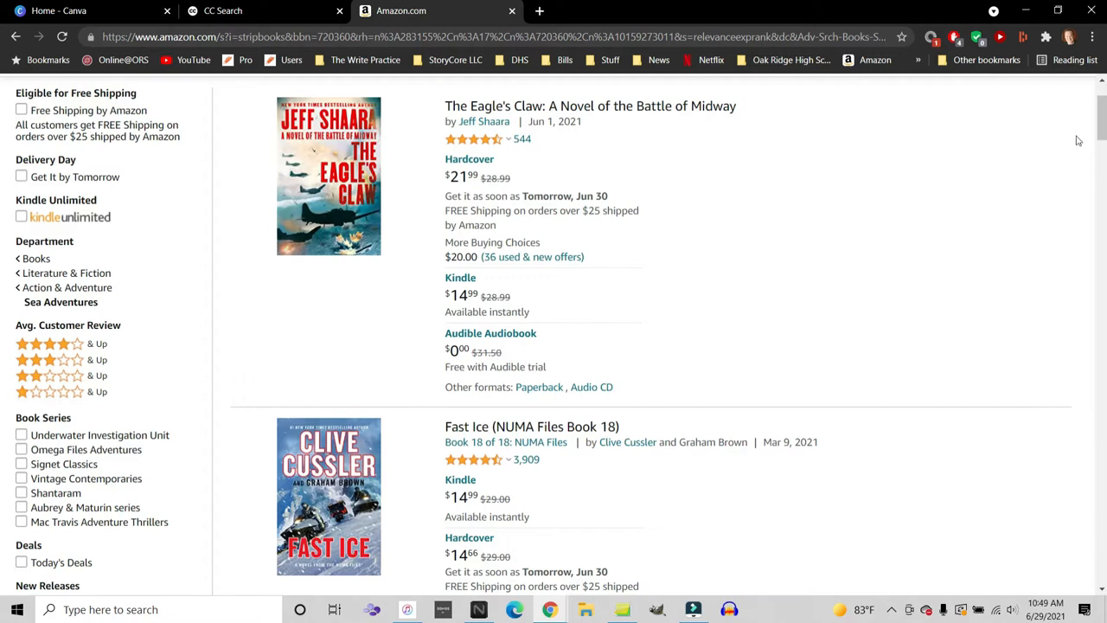
{"action": "left_click_drag", "start_coordinate": [1102, 126], "coordinate": [1096, 238]}
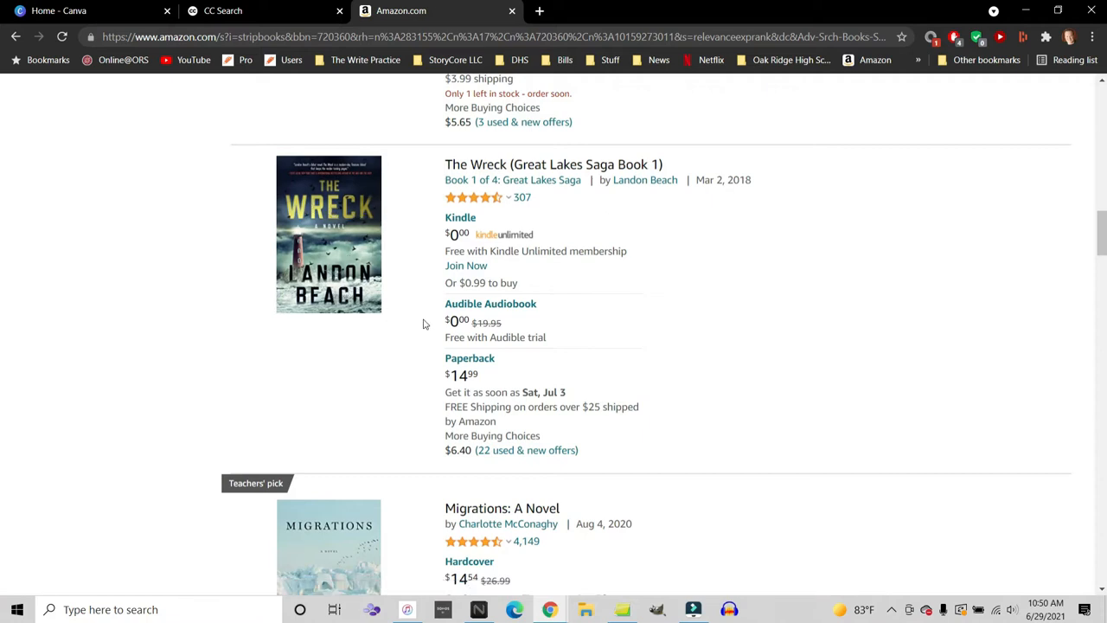
{"action": "scroll", "coordinate": [423, 322], "scroll_direction": "down", "scroll_amount": 7}
{"action": "scroll", "coordinate": [407, 327], "scroll_direction": "up", "scroll_amount": 1}
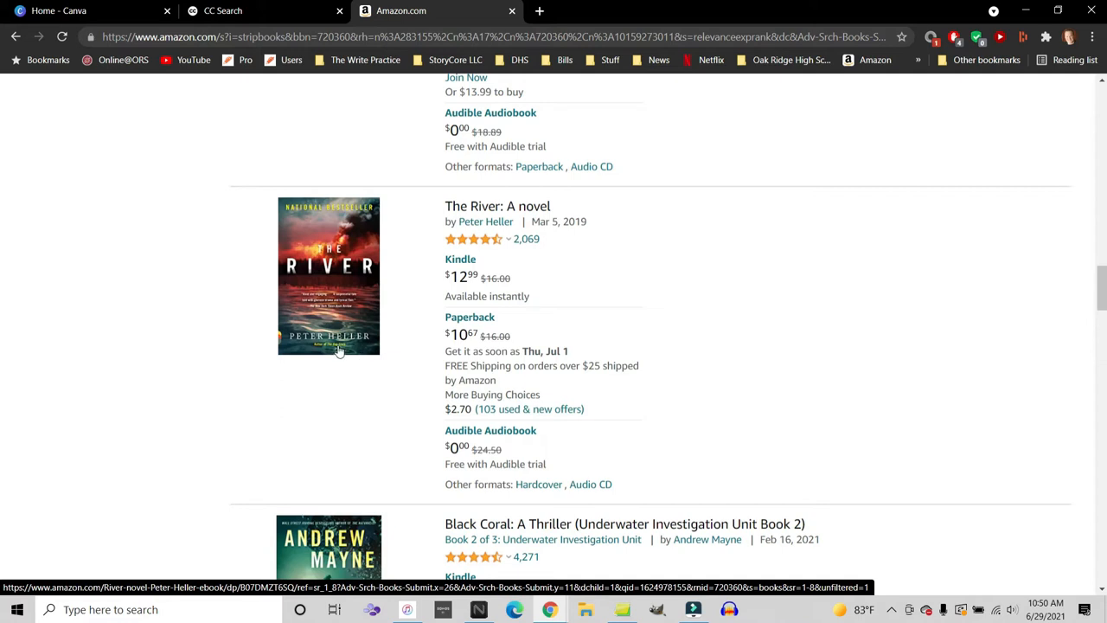
{"action": "scroll", "coordinate": [339, 353], "scroll_direction": "down", "scroll_amount": 3}
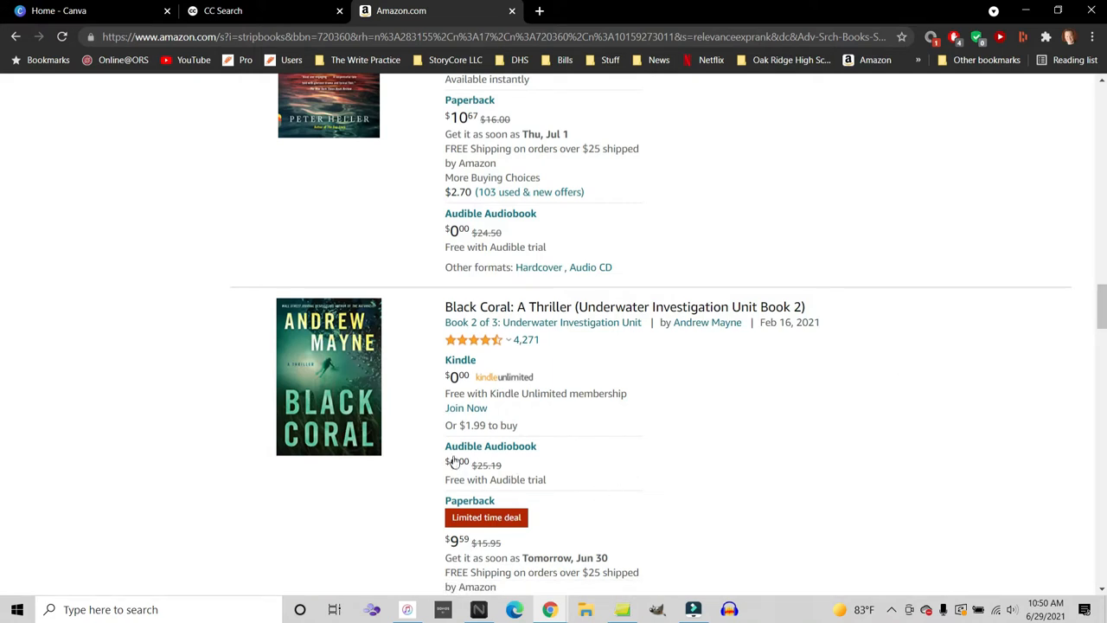
{"action": "scroll", "coordinate": [466, 465], "scroll_direction": "up", "scroll_amount": 2}
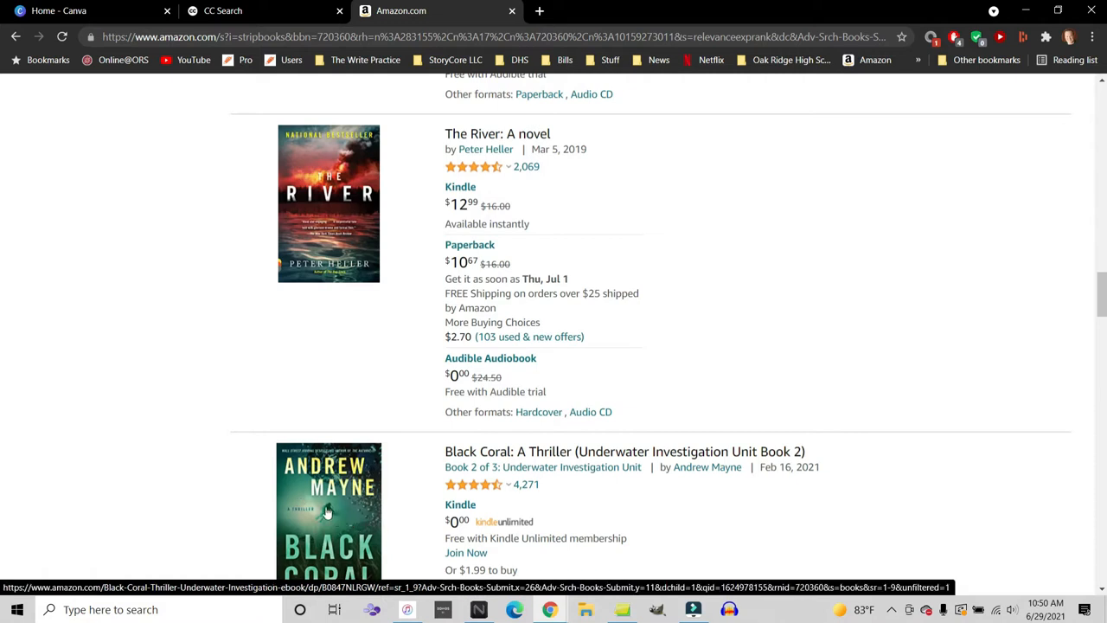
{"action": "scroll", "coordinate": [427, 383], "scroll_direction": "up", "scroll_amount": 2}
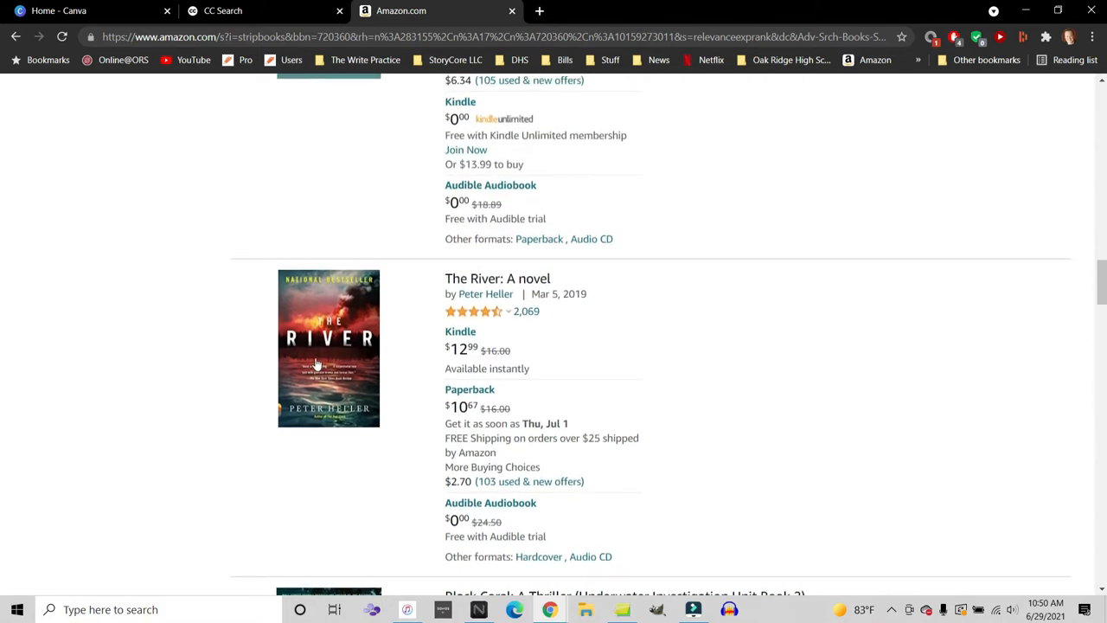
{"action": "scroll", "coordinate": [425, 386], "scroll_direction": "up", "scroll_amount": 3}
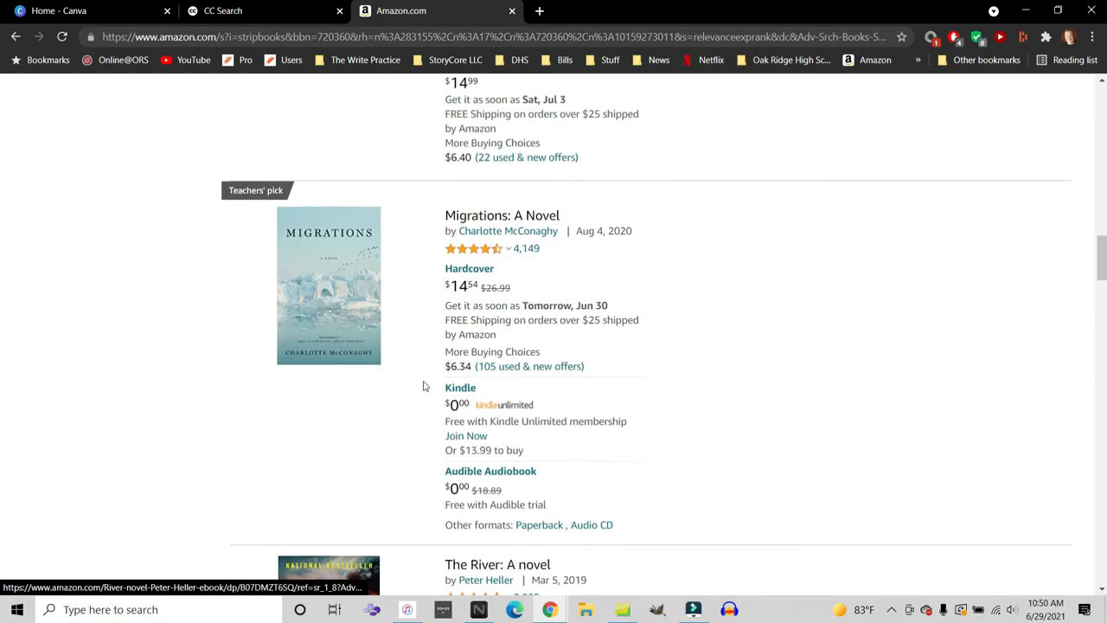
{"action": "scroll", "coordinate": [425, 386], "scroll_direction": "up", "scroll_amount": 5}
{"action": "scroll", "coordinate": [421, 390], "scroll_direction": "up", "scroll_amount": 1}
{"action": "scroll", "coordinate": [420, 390], "scroll_direction": "down", "scroll_amount": 1}
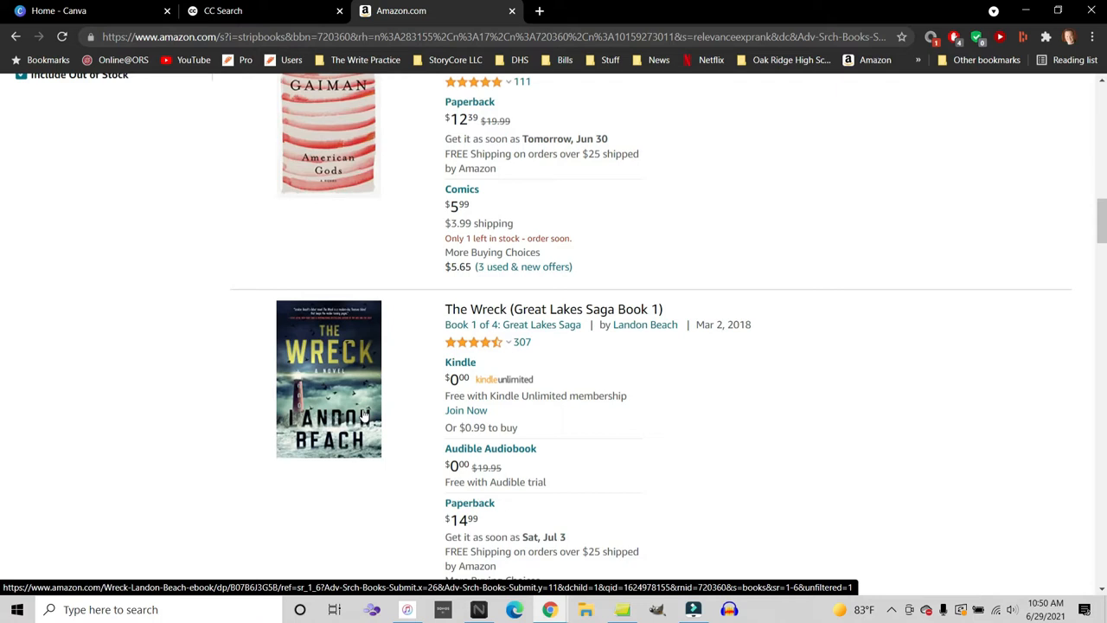
Step: Return to Canva's home page and start a new blank Book Cover design
{"action": "left_click", "coordinate": [109, 7]}
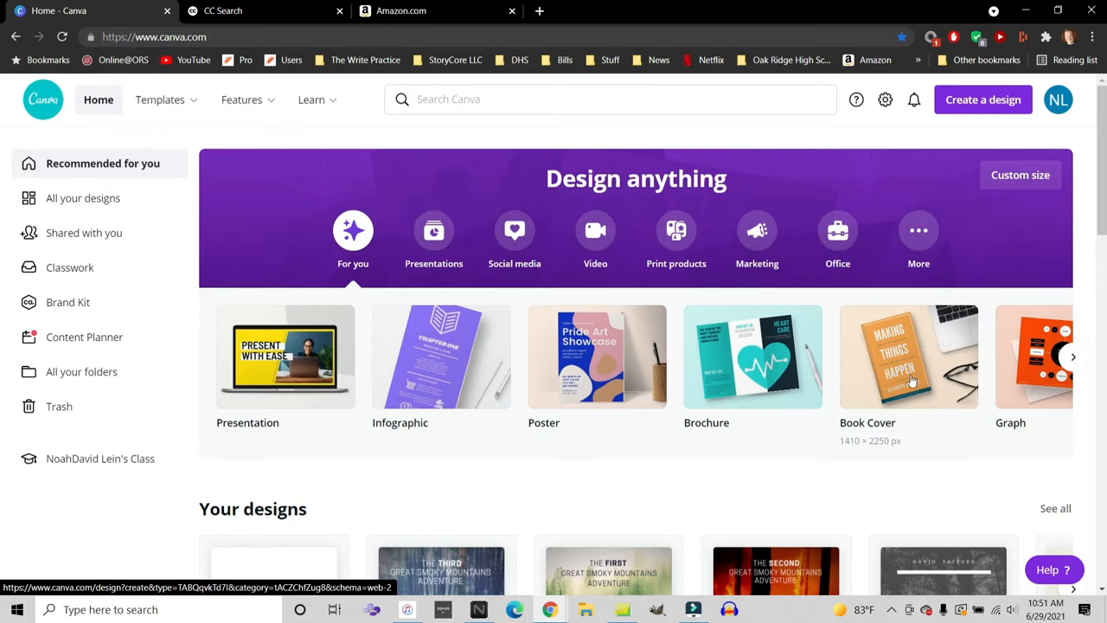
{"action": "left_click", "coordinate": [910, 380]}
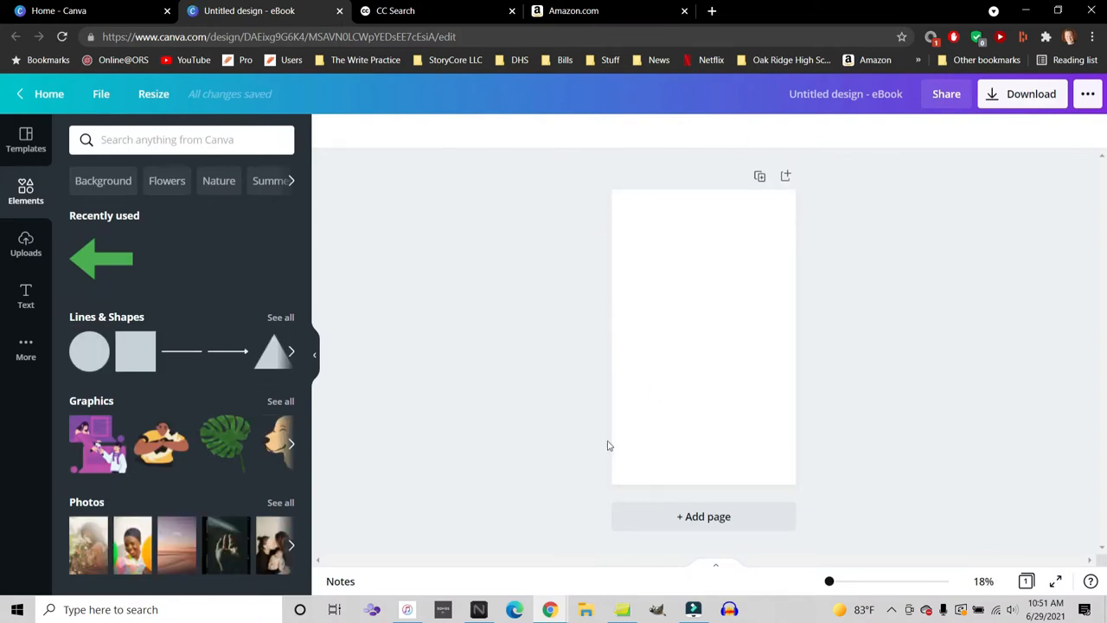
Step: Open the Templates panel and page through the Thriller book cover templates
{"action": "left_click", "coordinate": [26, 140]}
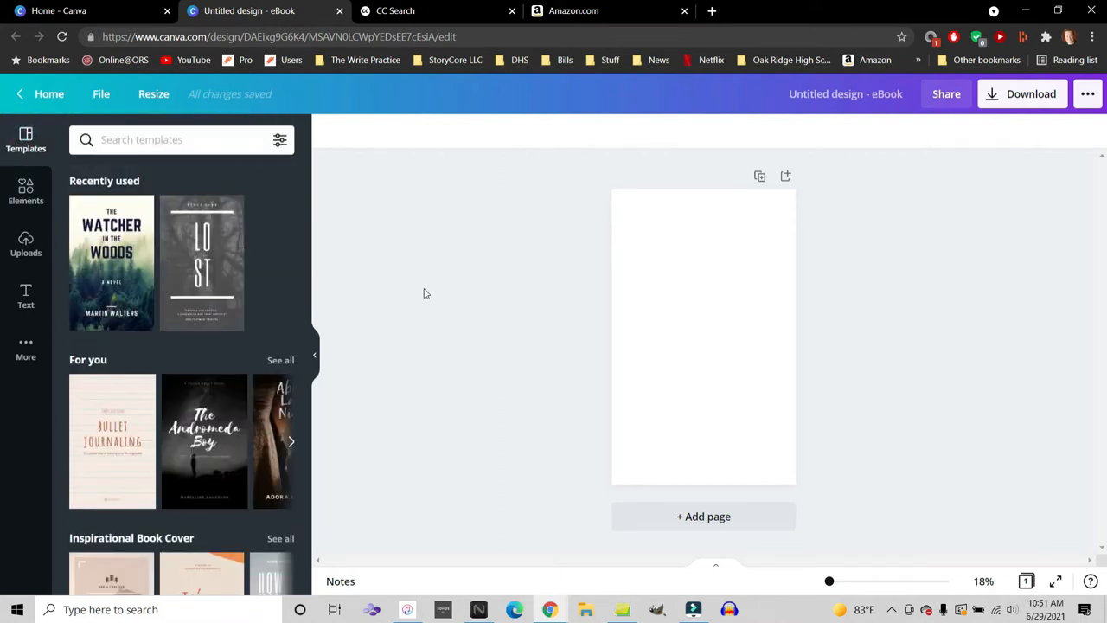
{"action": "scroll", "coordinate": [221, 294], "scroll_direction": "down", "scroll_amount": 3}
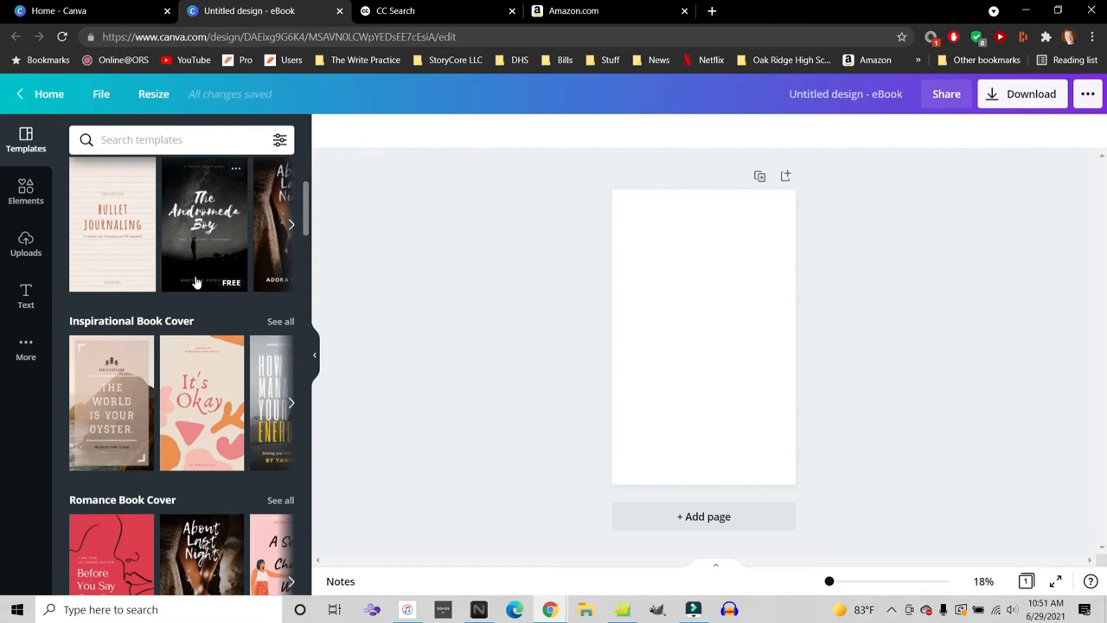
{"action": "scroll", "coordinate": [184, 369], "scroll_direction": "down", "scroll_amount": 1}
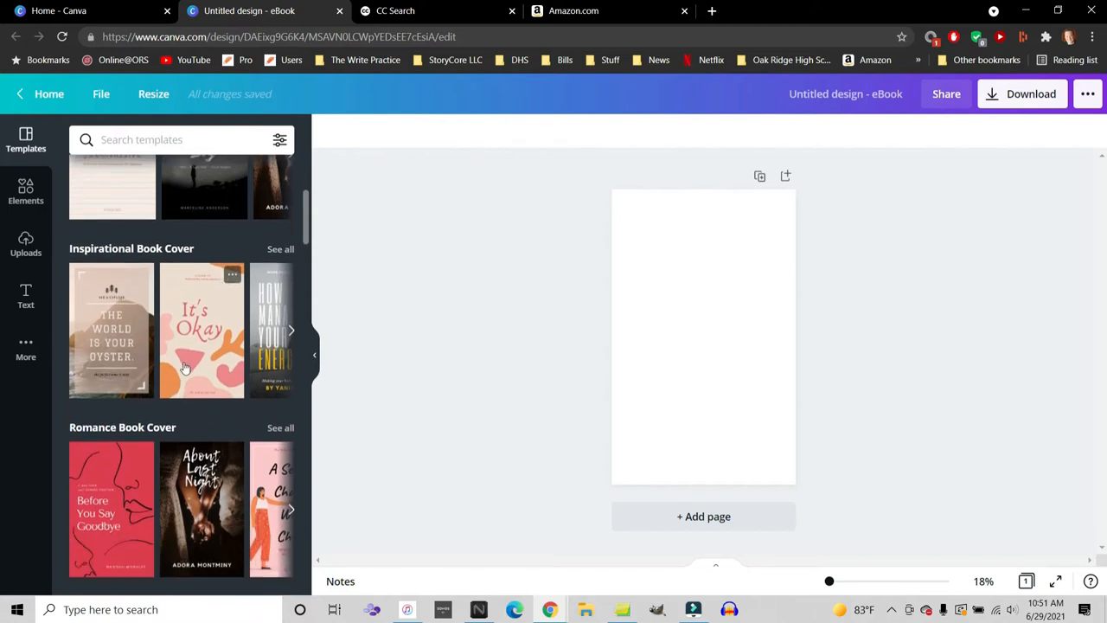
{"action": "scroll", "coordinate": [184, 369], "scroll_direction": "down", "scroll_amount": 1}
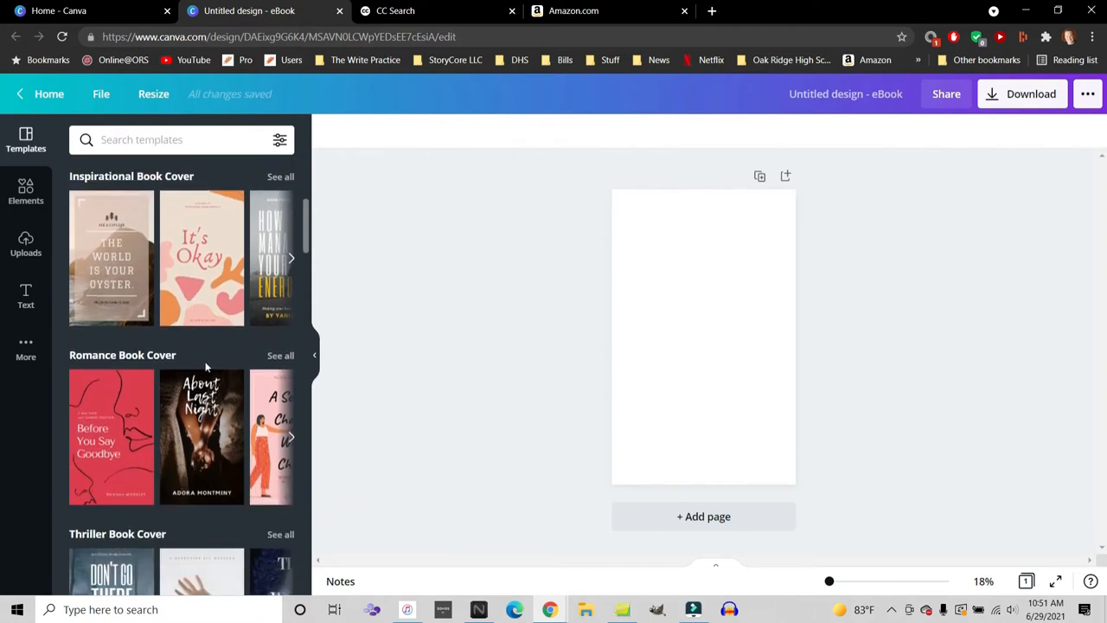
{"action": "scroll", "coordinate": [172, 332], "scroll_direction": "down", "scroll_amount": 1}
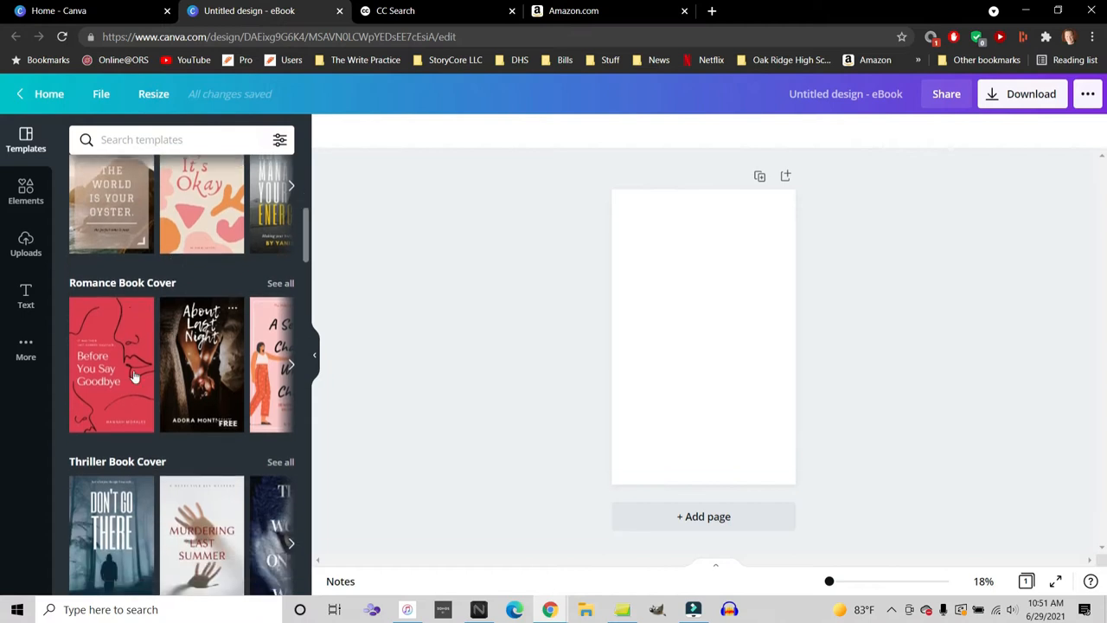
{"action": "scroll", "coordinate": [225, 370], "scroll_direction": "down", "scroll_amount": 1}
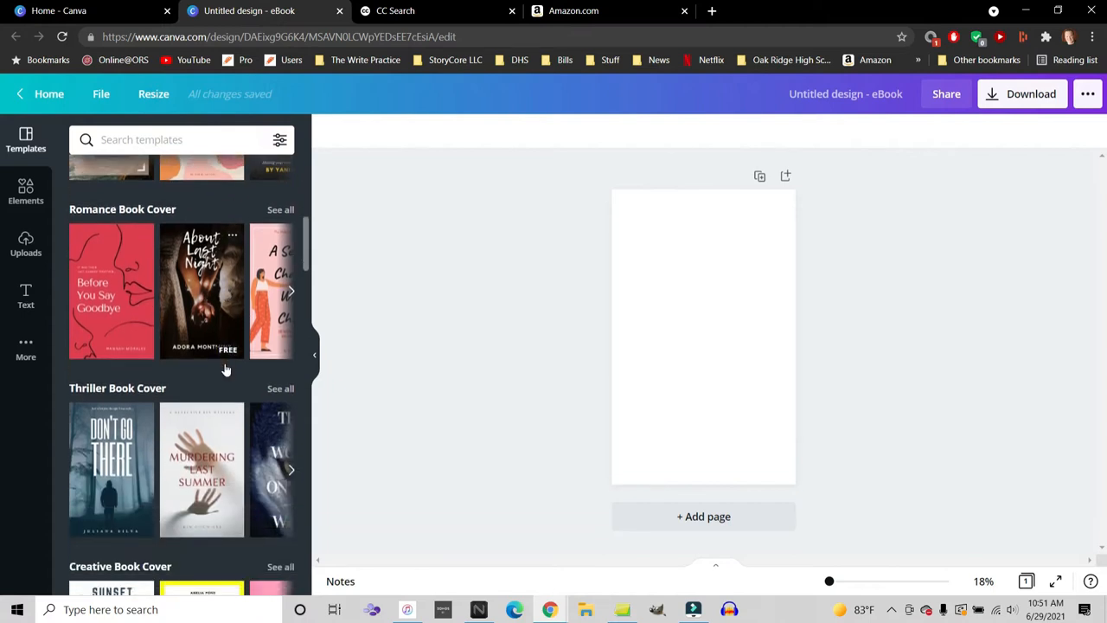
{"action": "scroll", "coordinate": [225, 369], "scroll_direction": "down", "scroll_amount": 2}
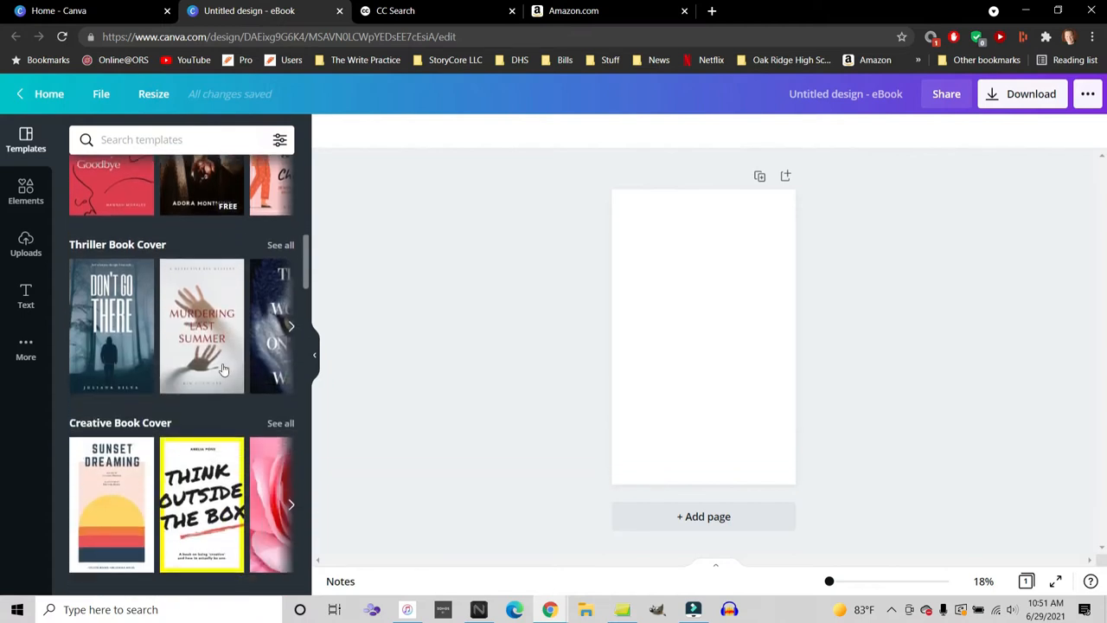
{"action": "left_click", "coordinate": [292, 327]}
{"action": "left_click", "coordinate": [294, 327]}
Step: Scroll to Novel Book Cover and advance its carousel to The Watcher in the Woods
{"action": "scroll", "coordinate": [235, 328], "scroll_direction": "down", "scroll_amount": 5}
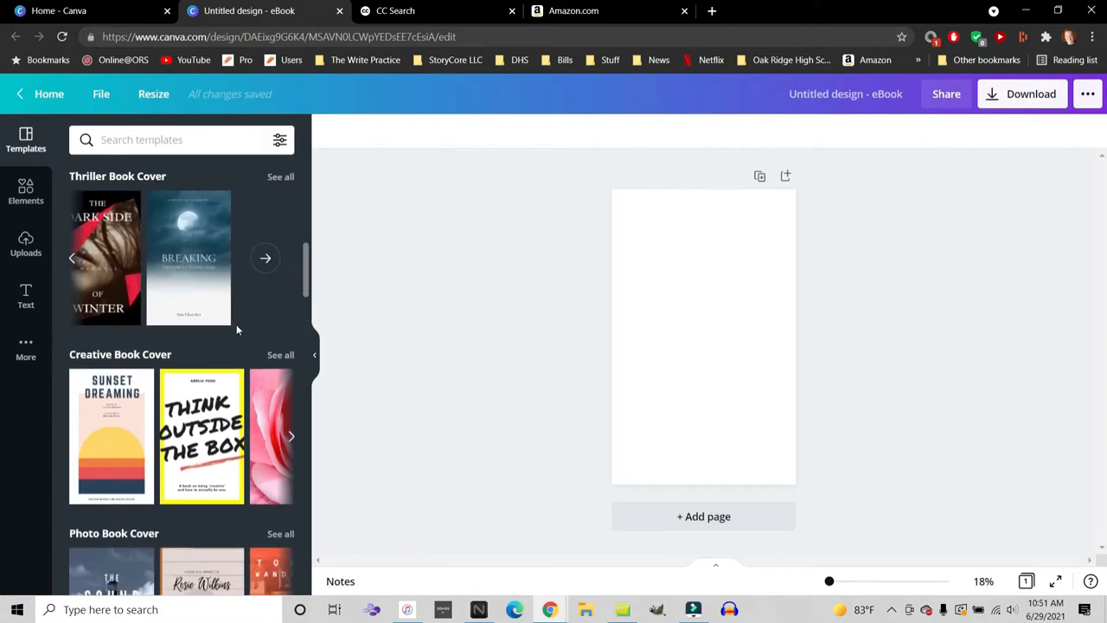
{"action": "scroll", "coordinate": [237, 330], "scroll_direction": "down", "scroll_amount": 6}
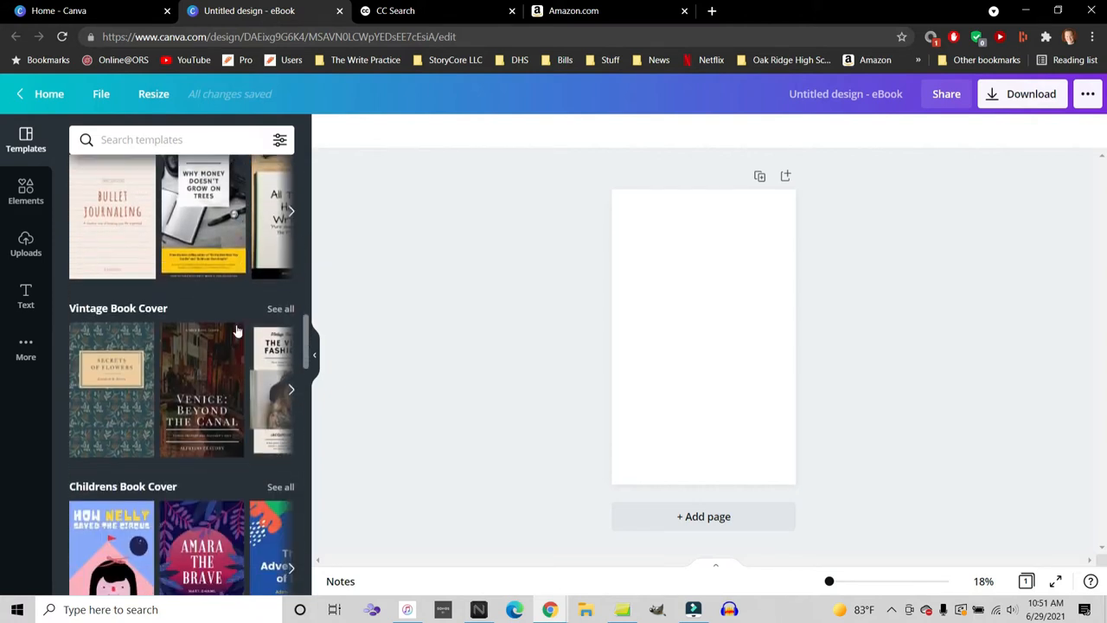
{"action": "scroll", "coordinate": [237, 330], "scroll_direction": "down", "scroll_amount": 6}
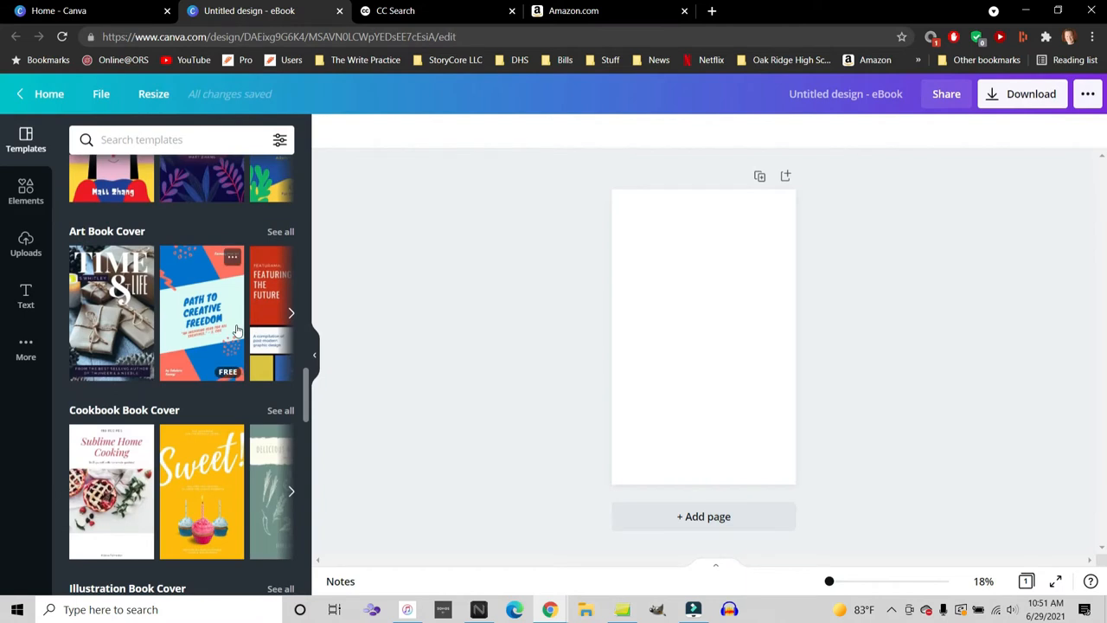
{"action": "scroll", "coordinate": [237, 331], "scroll_direction": "down", "scroll_amount": 5}
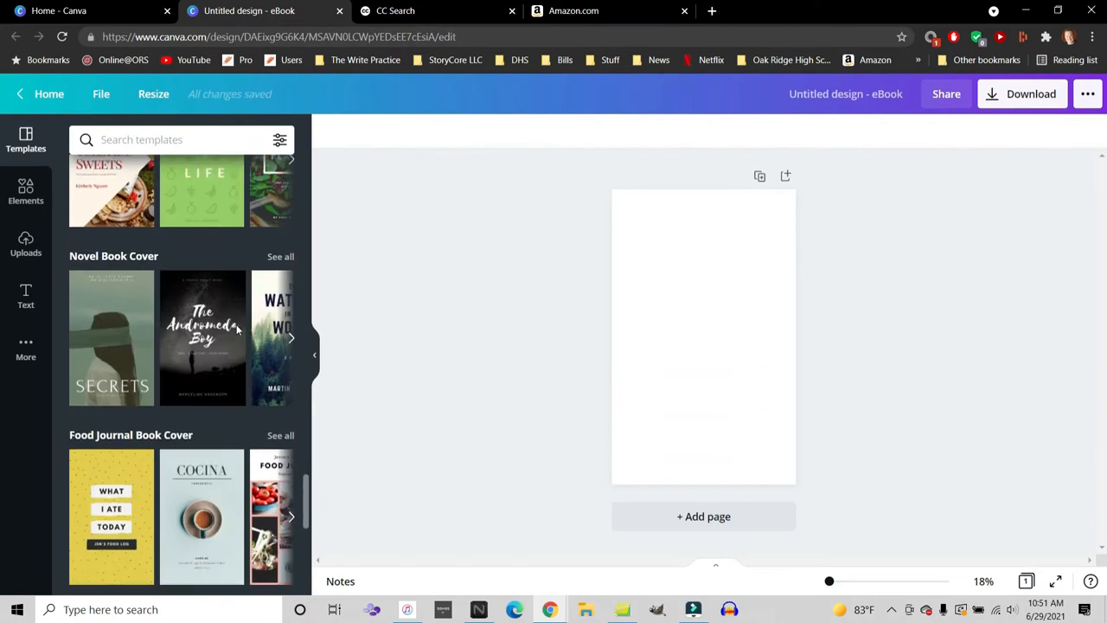
{"action": "left_click", "coordinate": [292, 342]}
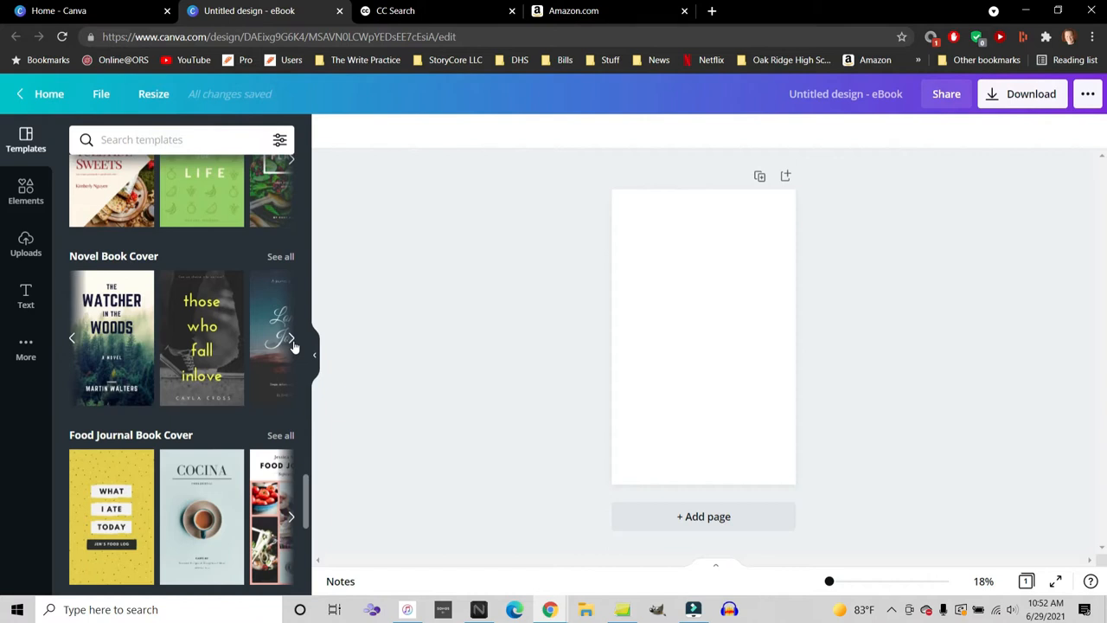
Step: Apply The Watcher in the Woods template, glance at Amazon's results, then return to Canva
{"action": "left_click", "coordinate": [140, 322]}
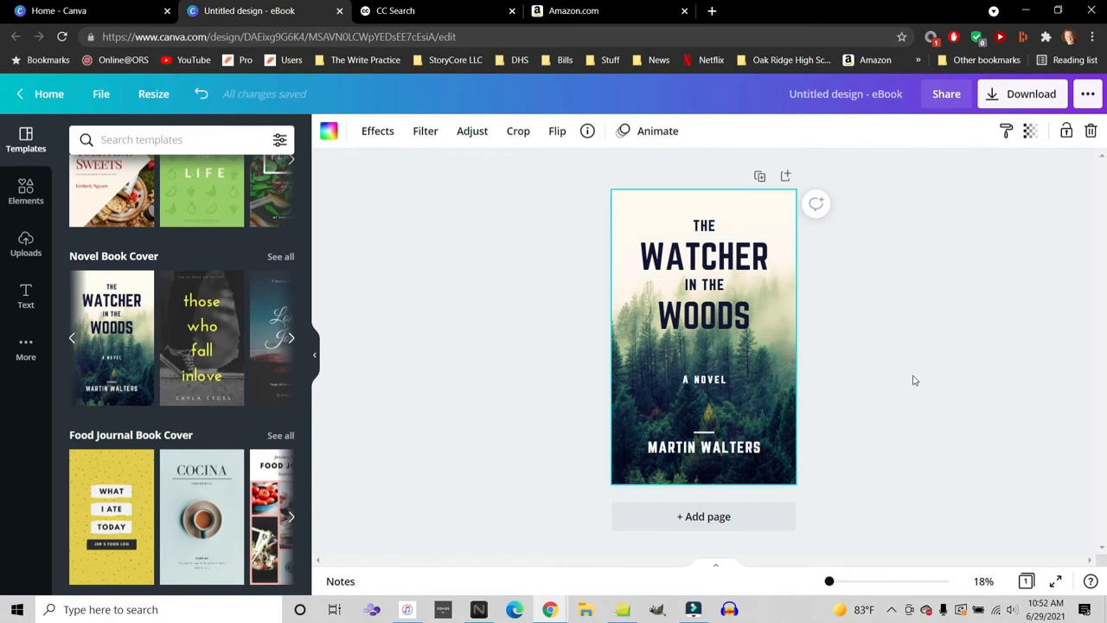
{"action": "left_click", "coordinate": [610, 10]}
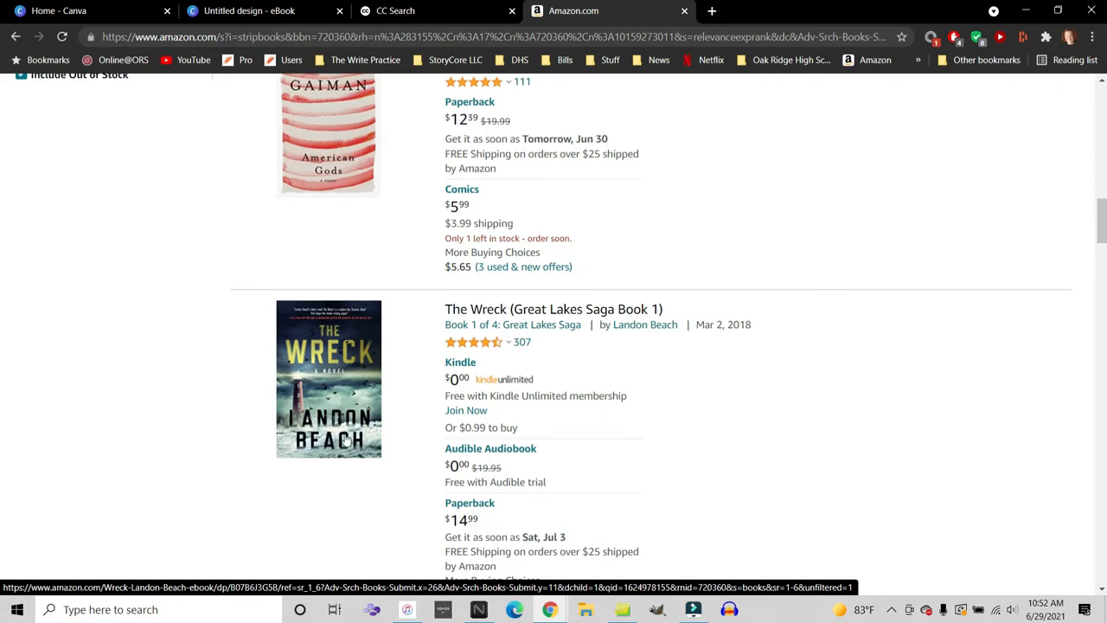
{"action": "left_click", "coordinate": [121, 7]}
Step: Return to the 'Untitled design - eBook' cover in Canva
{"action": "left_click", "coordinate": [249, 10]}
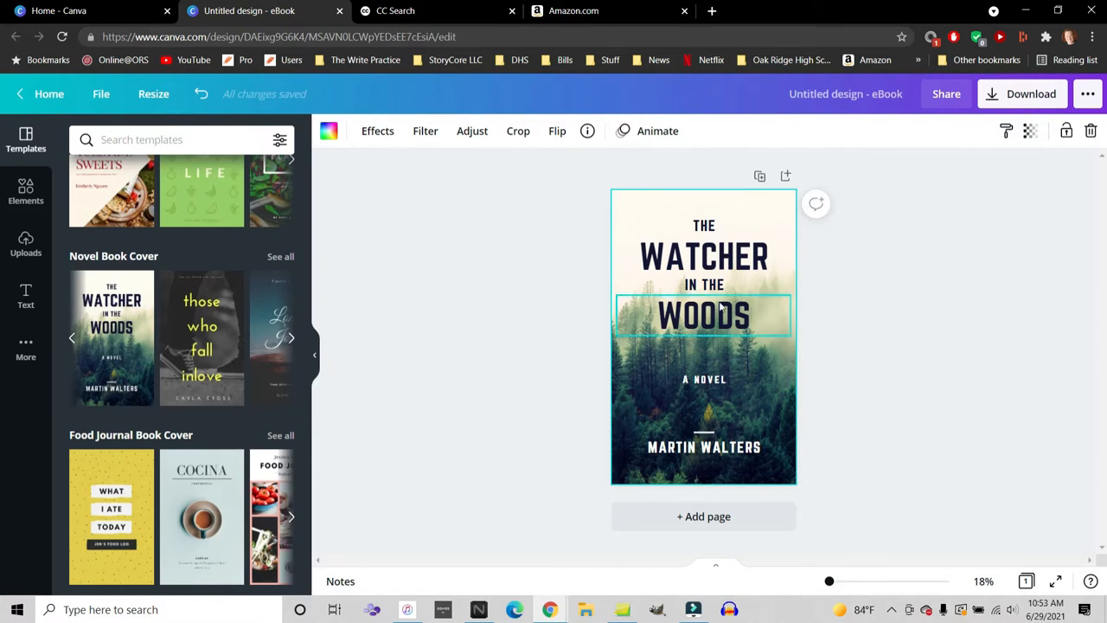
Step: Delete the word THE from the top of the cover
{"action": "left_click", "coordinate": [706, 226]}
{"action": "left_click", "coordinate": [744, 258]}
{"action": "left_click", "coordinate": [735, 289]}
{"action": "left_click", "coordinate": [738, 320]}
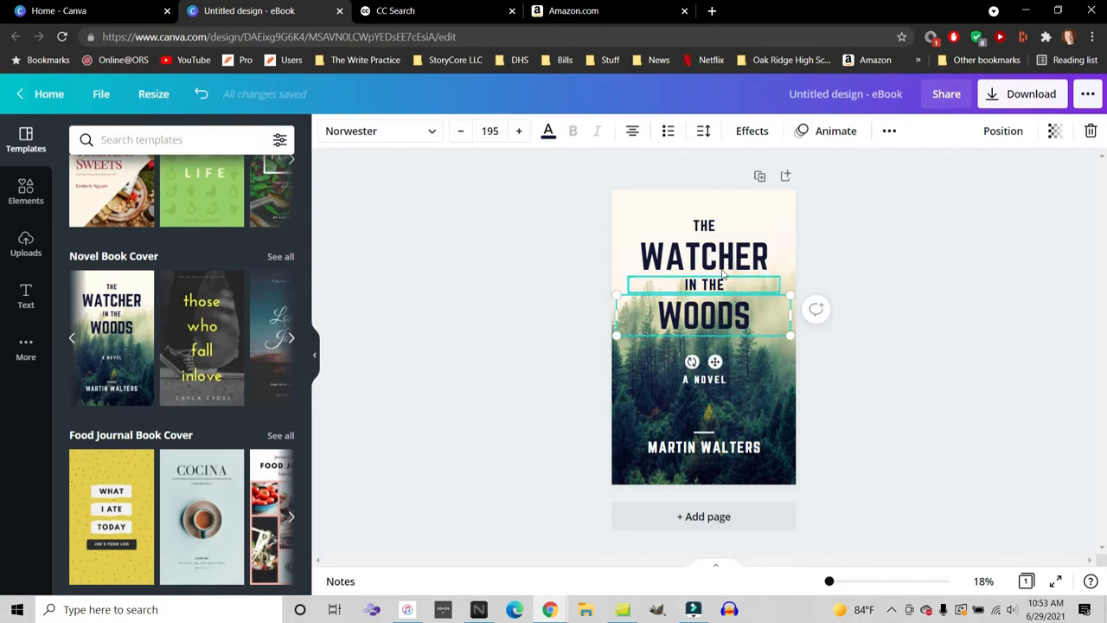
{"action": "left_click", "coordinate": [721, 228]}
{"action": "double_click", "coordinate": [725, 224]}
{"action": "key", "text": "BackSpace"}
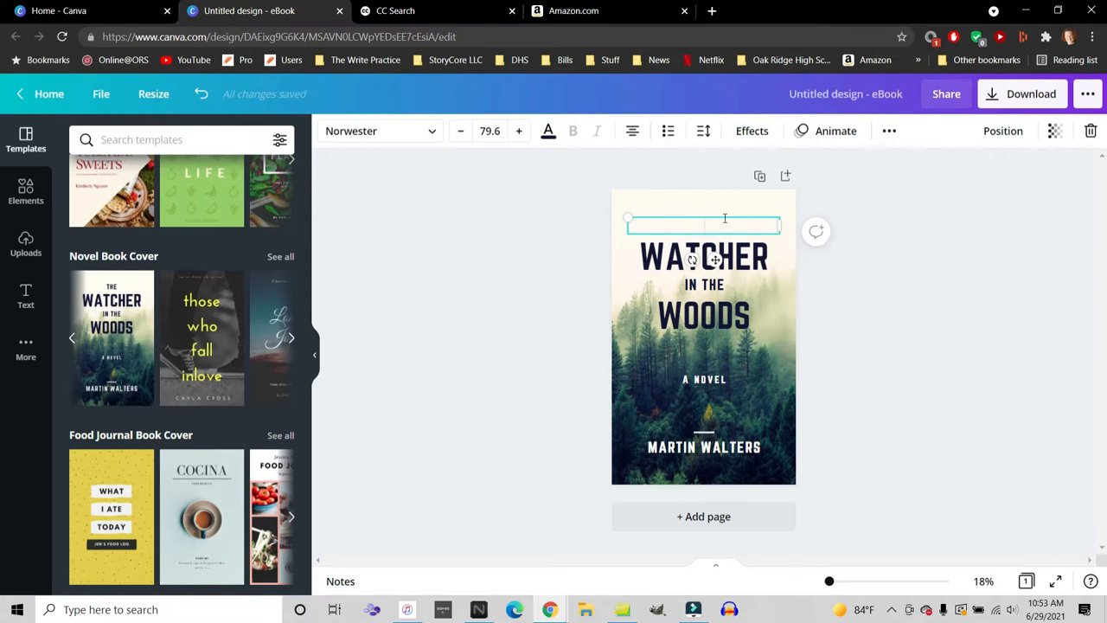
{"action": "left_click", "coordinate": [848, 239]}
Step: Move A NOVEL to the top of the cover and give it dark lettering
{"action": "left_click", "coordinate": [757, 225]}
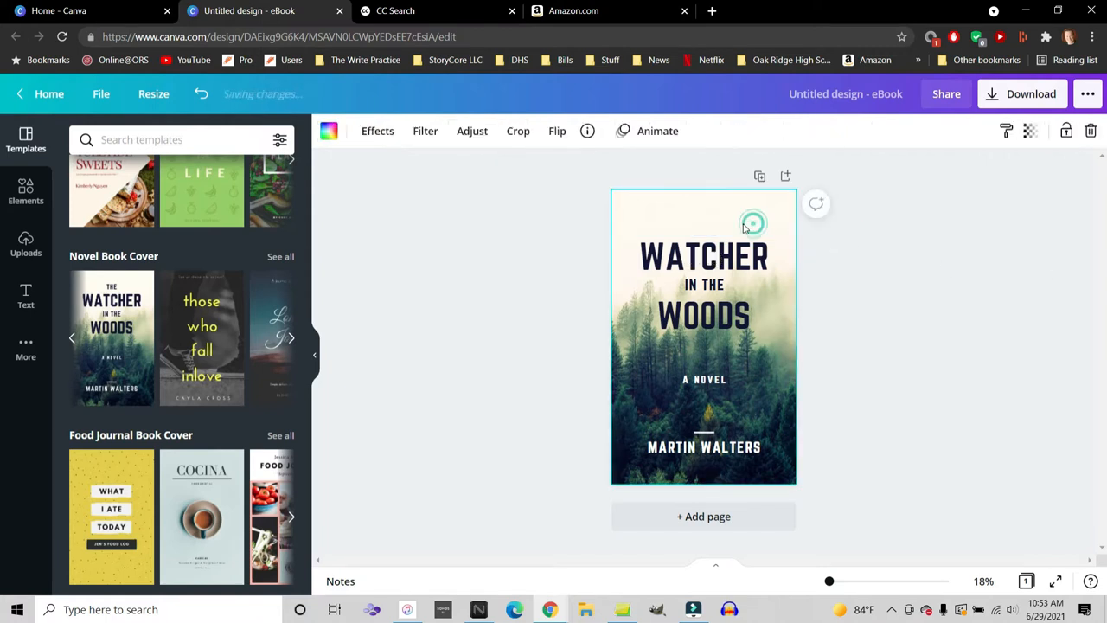
{"action": "left_click", "coordinate": [731, 241]}
{"action": "left_click", "coordinate": [727, 225]}
{"action": "left_click", "coordinate": [878, 366]}
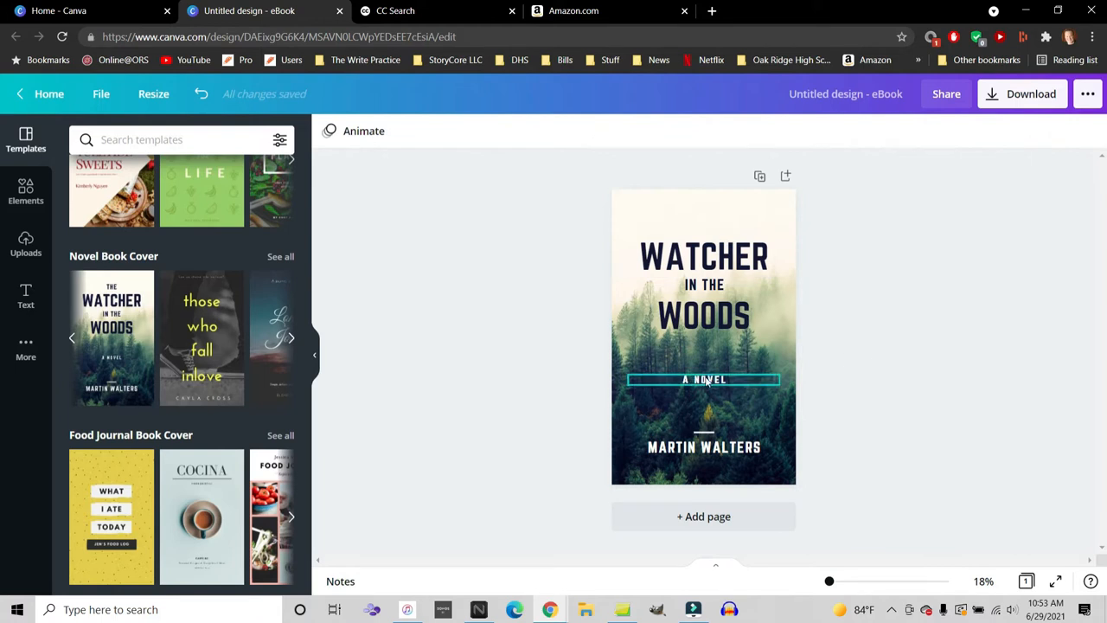
{"action": "left_click_drag", "start_coordinate": [707, 381], "coordinate": [704, 215]}
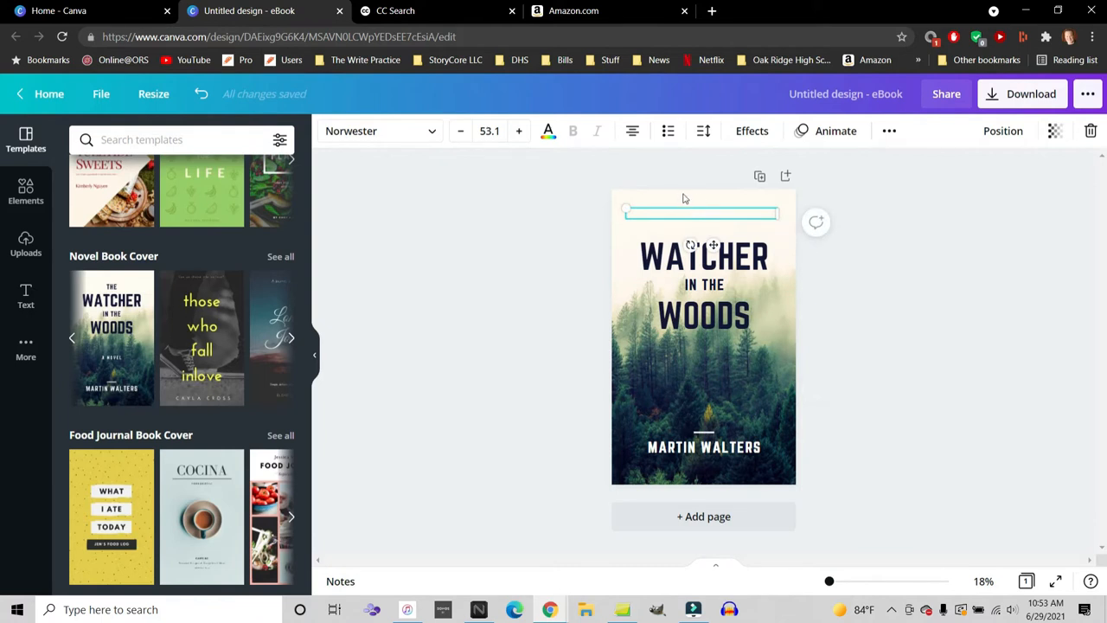
{"action": "left_click", "coordinate": [547, 133]}
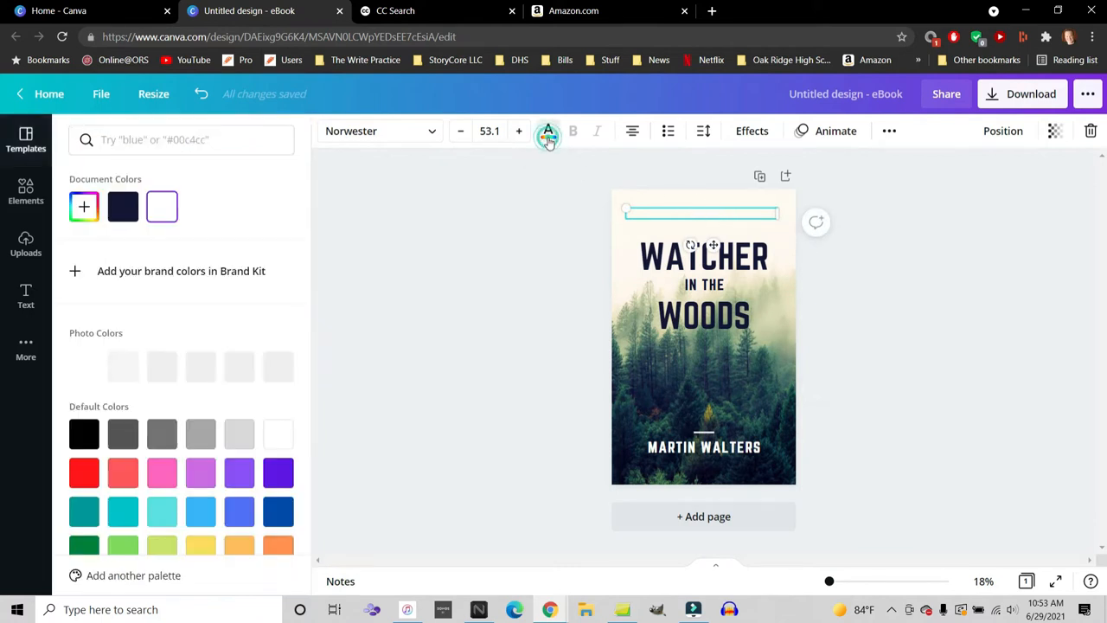
{"action": "left_click", "coordinate": [127, 213]}
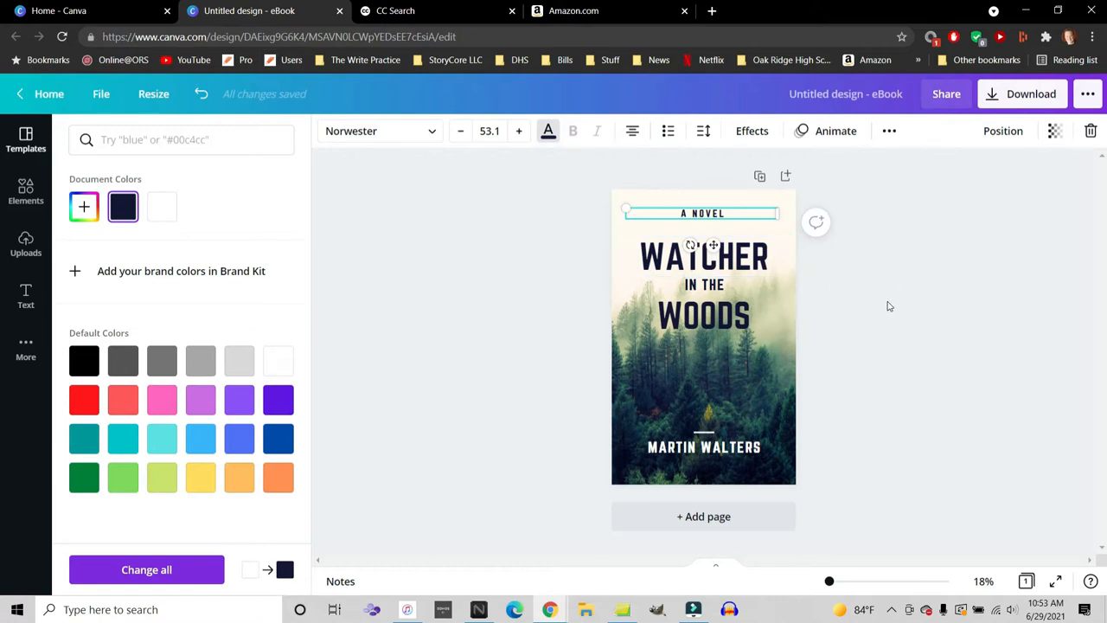
Step: Shift the WATCHER / IN THE / WOODS title lines lower, centred on the cover
{"action": "left_click", "coordinate": [778, 268]}
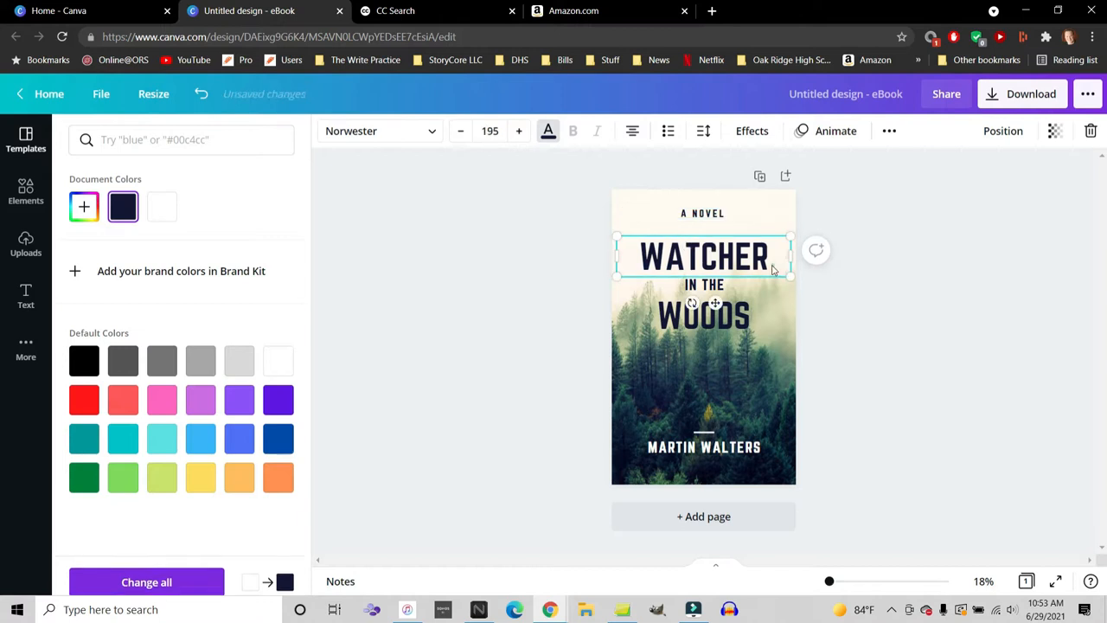
{"action": "left_click", "coordinate": [725, 289], "text": "shift"}
{"action": "left_click", "coordinate": [740, 316], "text": "shift"}
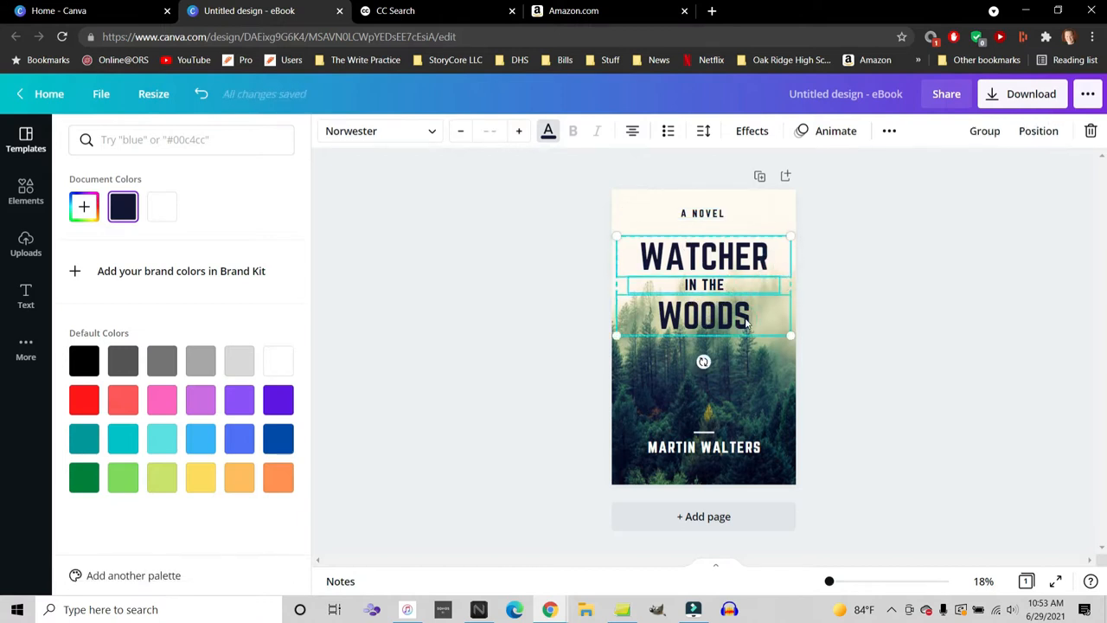
{"action": "left_click_drag", "start_coordinate": [755, 322], "coordinate": [738, 366]}
{"action": "left_click", "coordinate": [818, 250]}
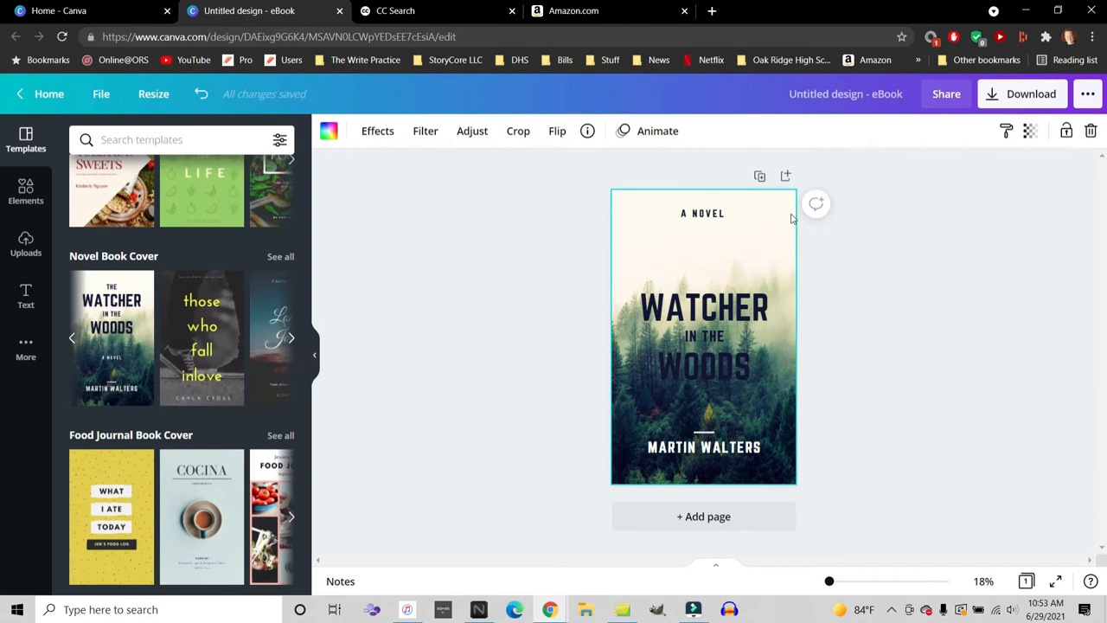
Step: Crop the misty forest photo, enlarging it and shifting it up-left so dense trees fill the cover
{"action": "left_click", "coordinate": [524, 138]}
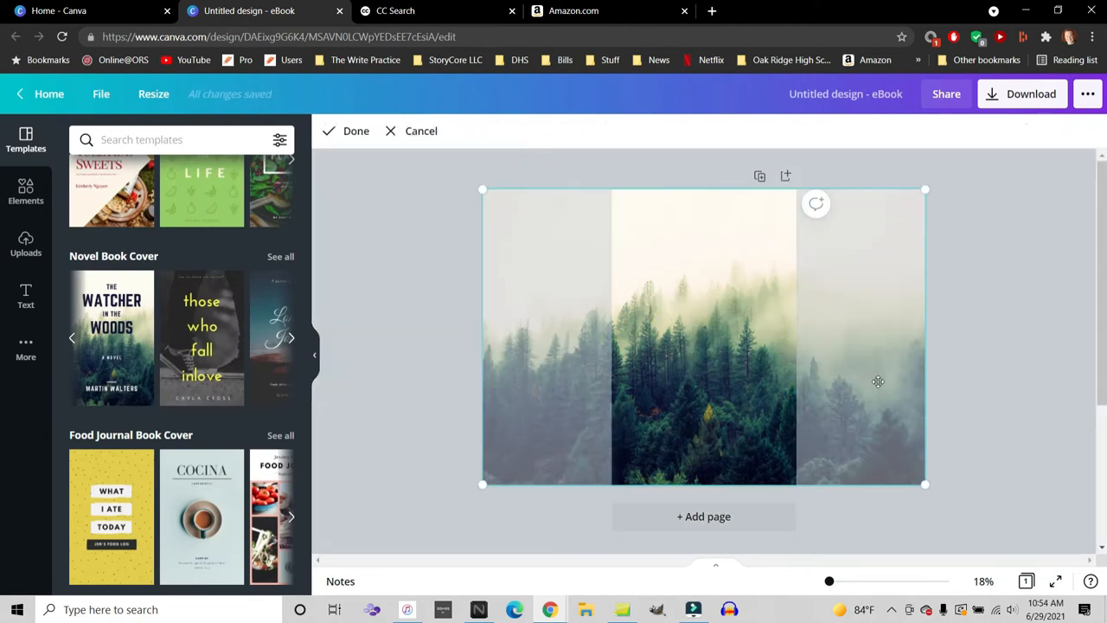
{"action": "left_click_drag", "start_coordinate": [878, 381], "coordinate": [843, 381]}
{"action": "left_click_drag", "start_coordinate": [764, 382], "coordinate": [844, 379]}
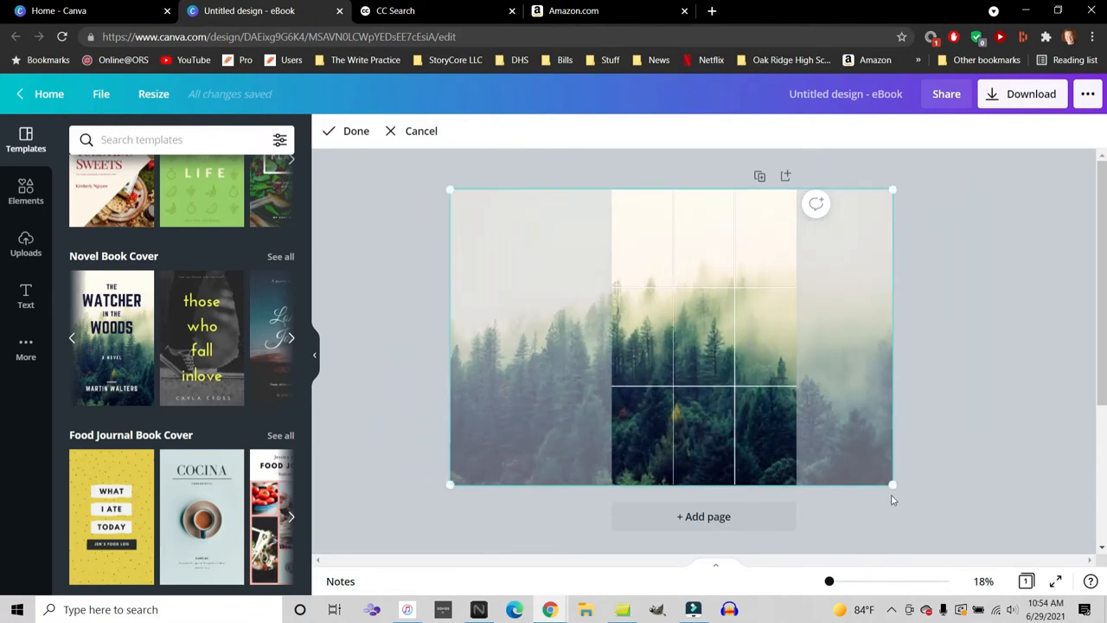
{"action": "left_click_drag", "start_coordinate": [891, 484], "coordinate": [980, 522]}
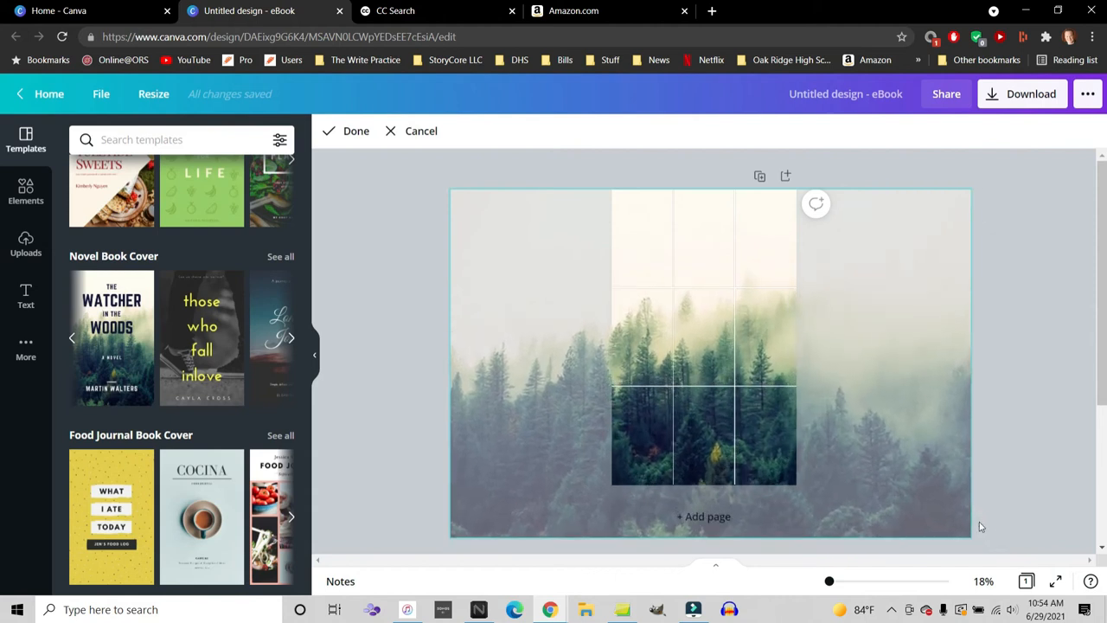
{"action": "left_click_drag", "start_coordinate": [916, 483], "coordinate": [913, 422]}
{"action": "left_click_drag", "start_coordinate": [970, 486], "coordinate": [984, 496]}
{"action": "left_click_drag", "start_coordinate": [929, 453], "coordinate": [919, 443]}
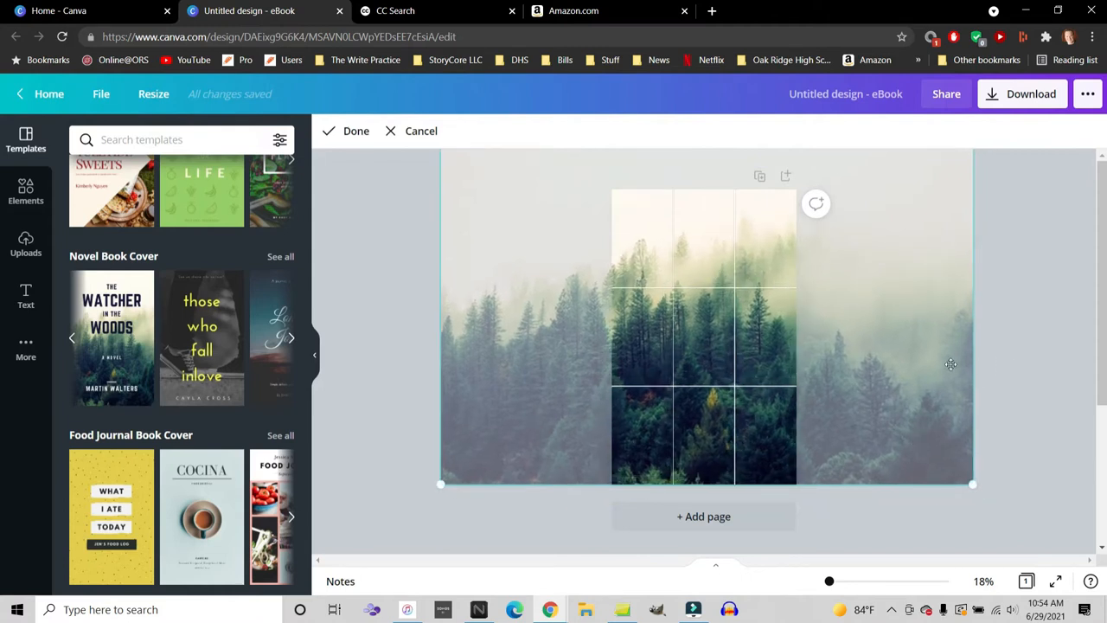
{"action": "left_click", "coordinate": [1037, 335]}
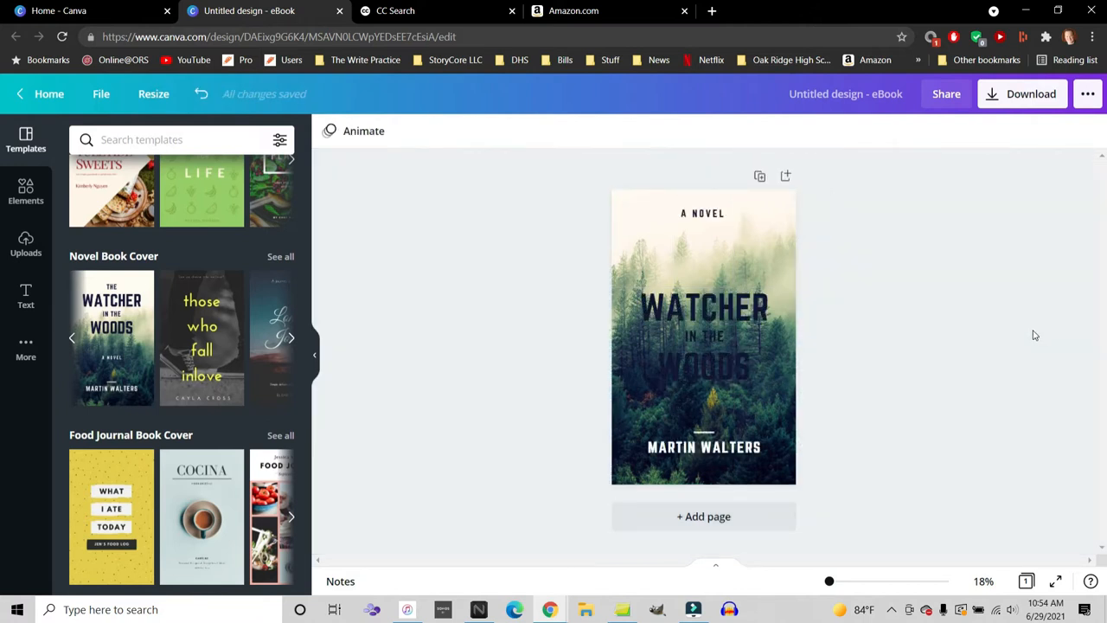
Step: Give the cover photo saturation 52, X-Process 31 and vignette 73, then go to Amazon
{"action": "left_click", "coordinate": [794, 231]}
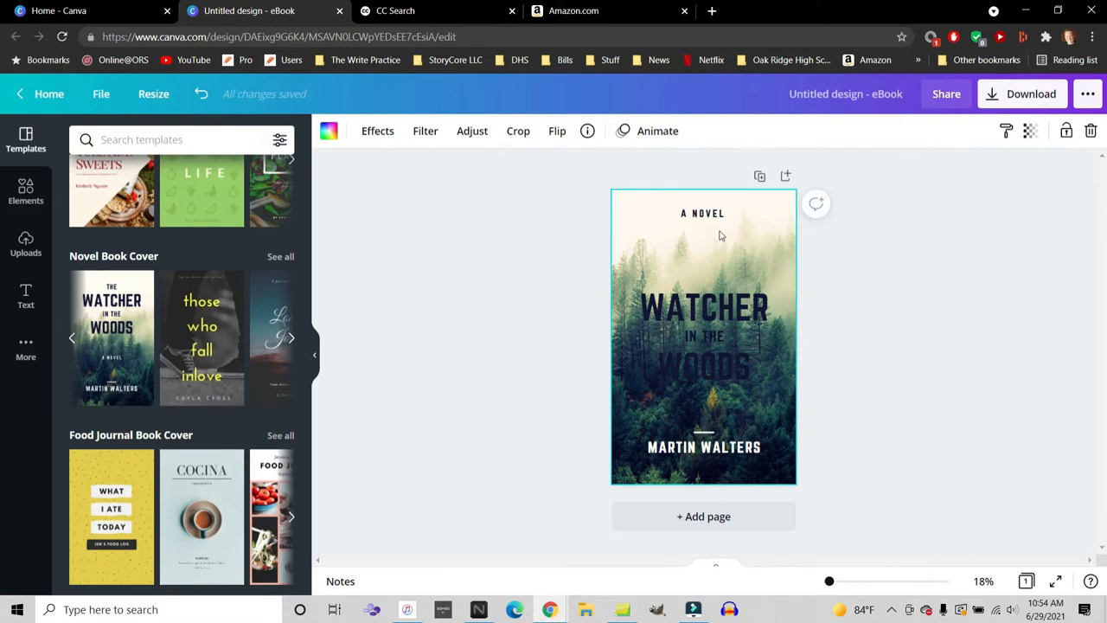
{"action": "left_click", "coordinate": [471, 134]}
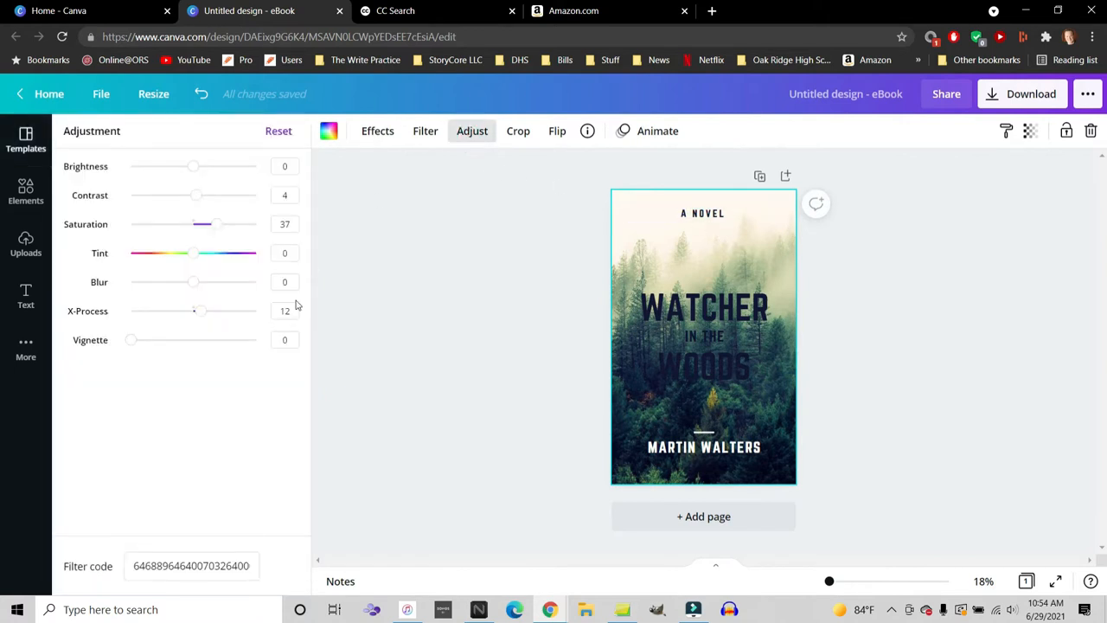
{"action": "left_click_drag", "start_coordinate": [193, 166], "coordinate": [196, 198]}
{"action": "mouse_move", "coordinate": [193, 316]}
{"action": "left_mouse_down"}
{"action": "mouse_move", "coordinate": [237, 314]}
{"action": "mouse_move", "coordinate": [163, 314]}
{"action": "mouse_move", "coordinate": [251, 320]}
{"action": "mouse_move", "coordinate": [205, 322]}
{"action": "left_mouse_up"}
{"action": "mouse_move", "coordinate": [218, 228]}
{"action": "left_mouse_down"}
{"action": "mouse_move", "coordinate": [122, 230]}
{"action": "mouse_move", "coordinate": [233, 224]}
{"action": "mouse_move", "coordinate": [265, 234]}
{"action": "mouse_move", "coordinate": [217, 228]}
{"action": "mouse_move", "coordinate": [227, 233]}
{"action": "left_mouse_up"}
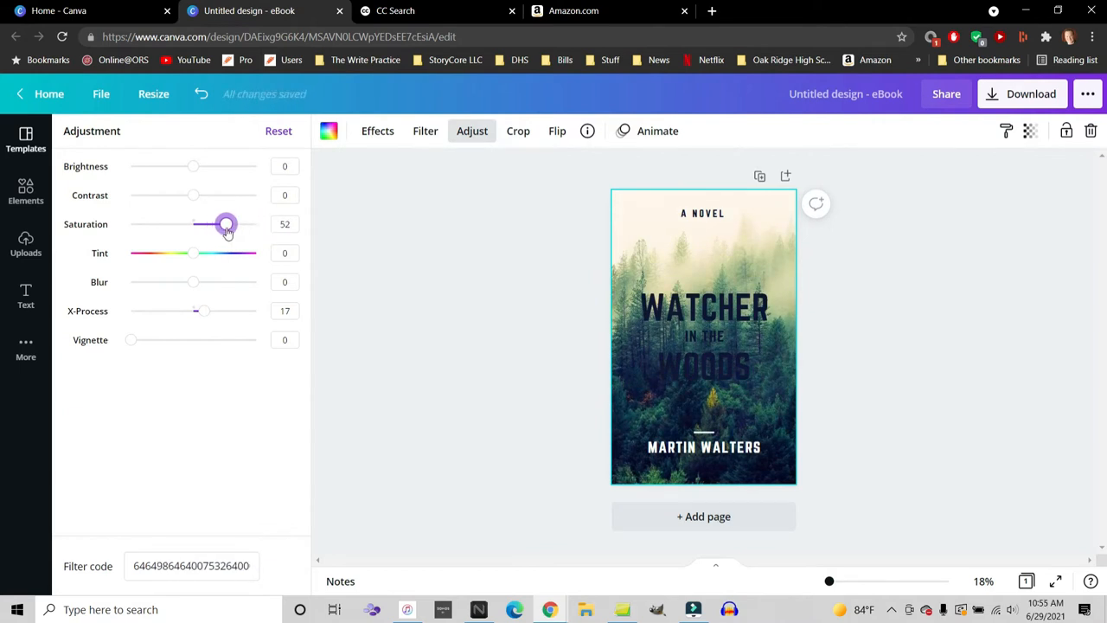
{"action": "mouse_move", "coordinate": [201, 306]}
{"action": "left_mouse_down"}
{"action": "mouse_move", "coordinate": [222, 311]}
{"action": "mouse_move", "coordinate": [214, 316]}
{"action": "left_mouse_up"}
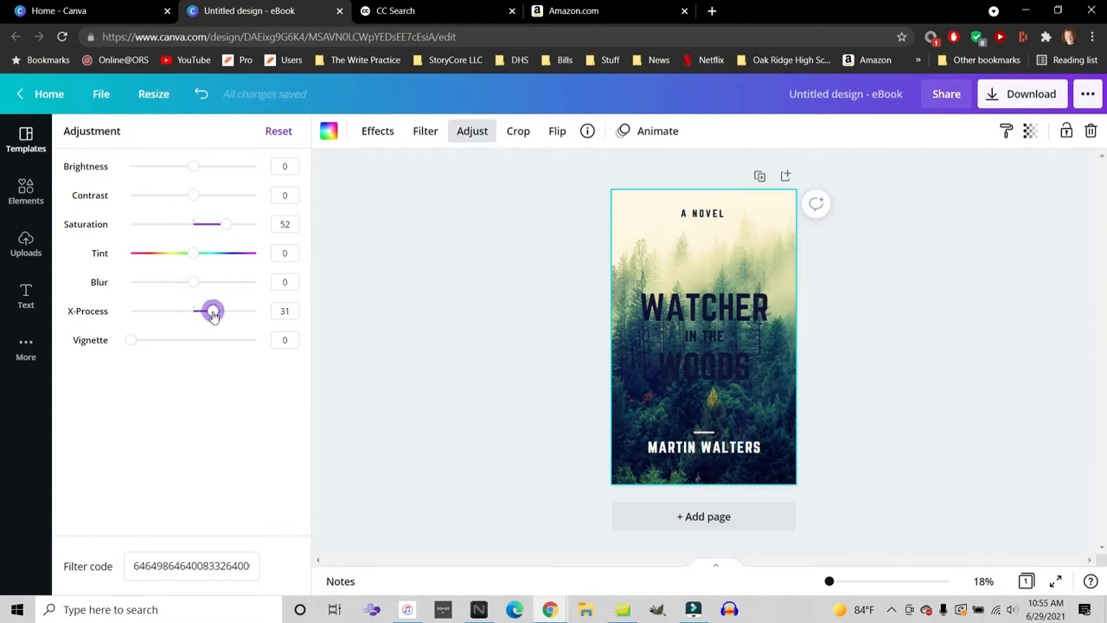
{"action": "left_click_drag", "start_coordinate": [135, 344], "coordinate": [224, 346]}
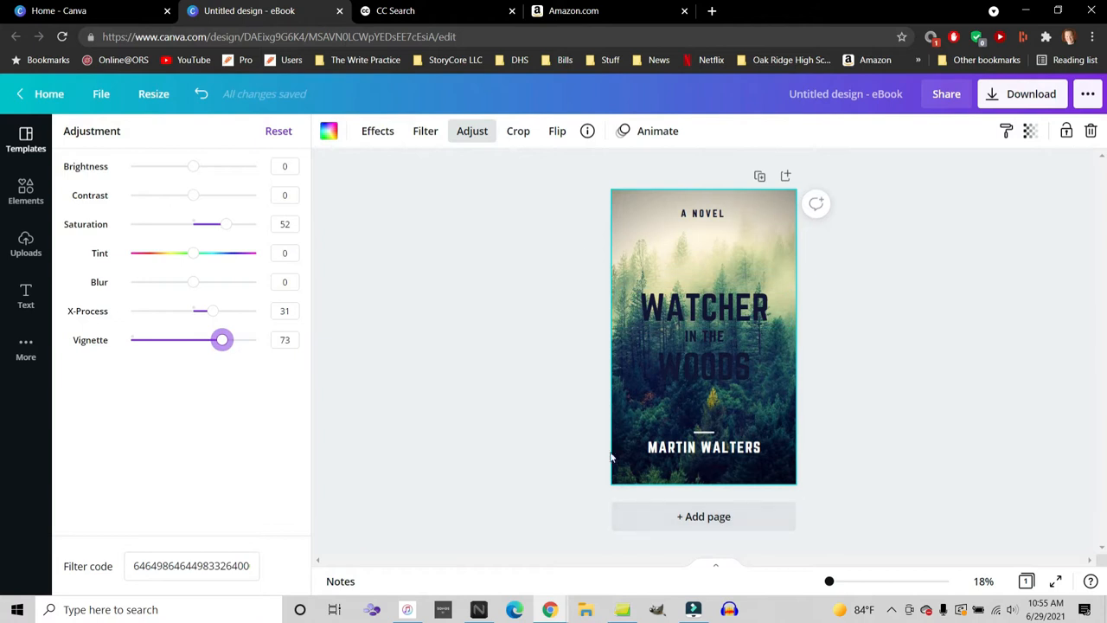
{"action": "left_click", "coordinate": [586, 14]}
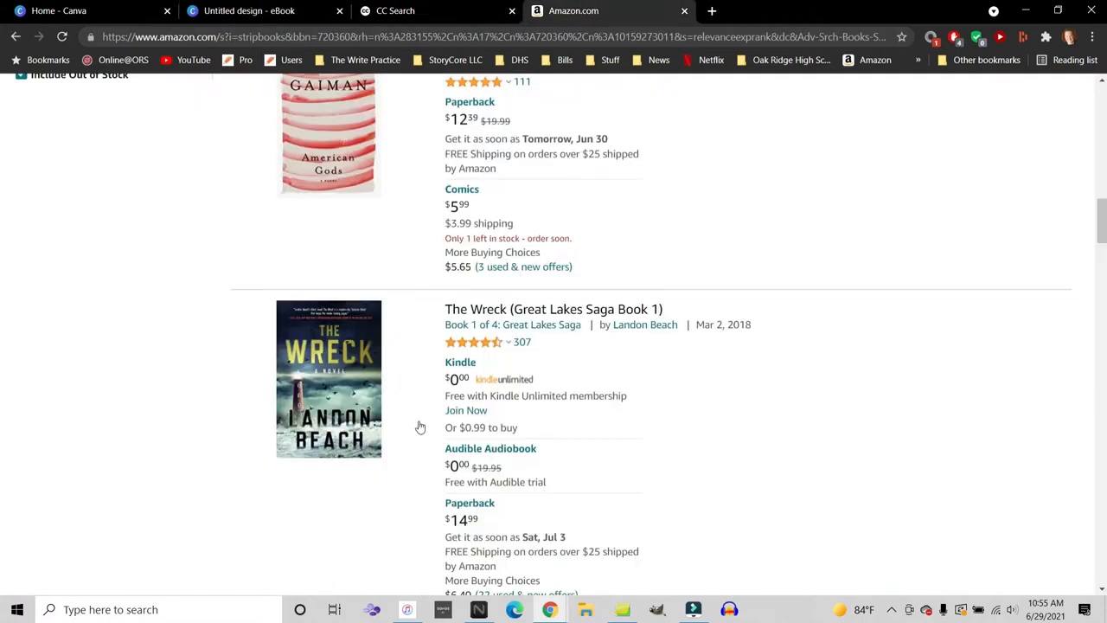
Step: Scroll back to the top of Amazon's book results, then return to the Canva design
{"action": "scroll", "coordinate": [420, 427], "scroll_direction": "up", "scroll_amount": 10}
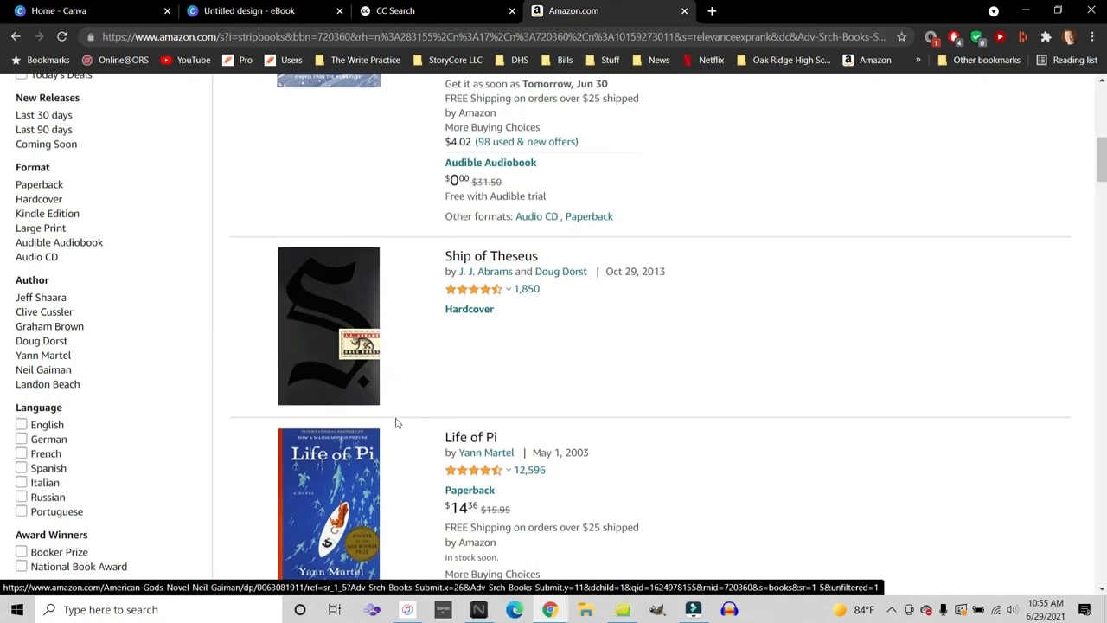
{"action": "scroll", "coordinate": [396, 423], "scroll_direction": "up", "scroll_amount": 7}
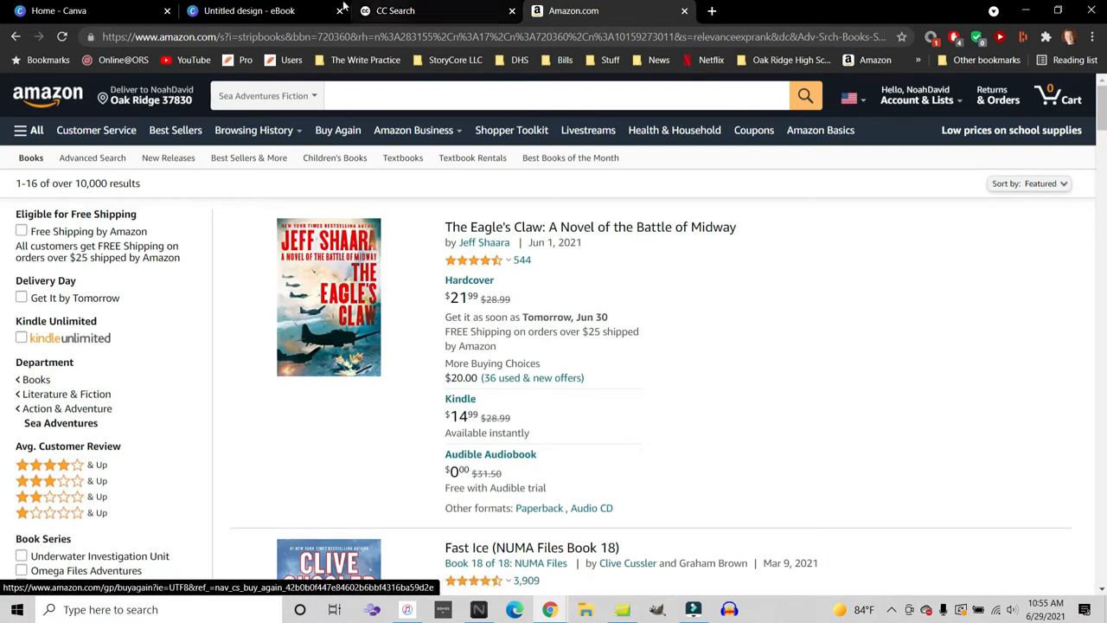
{"action": "left_click", "coordinate": [189, 14]}
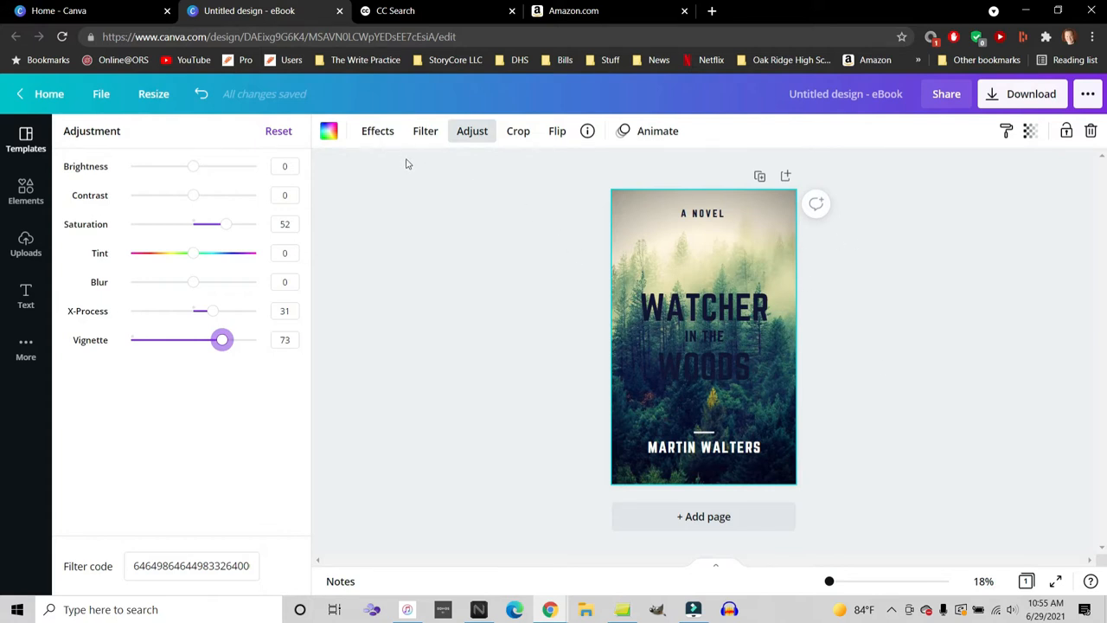
Step: Preview the Belvedere effect on the forest photo, then undo it
{"action": "left_click", "coordinate": [382, 135]}
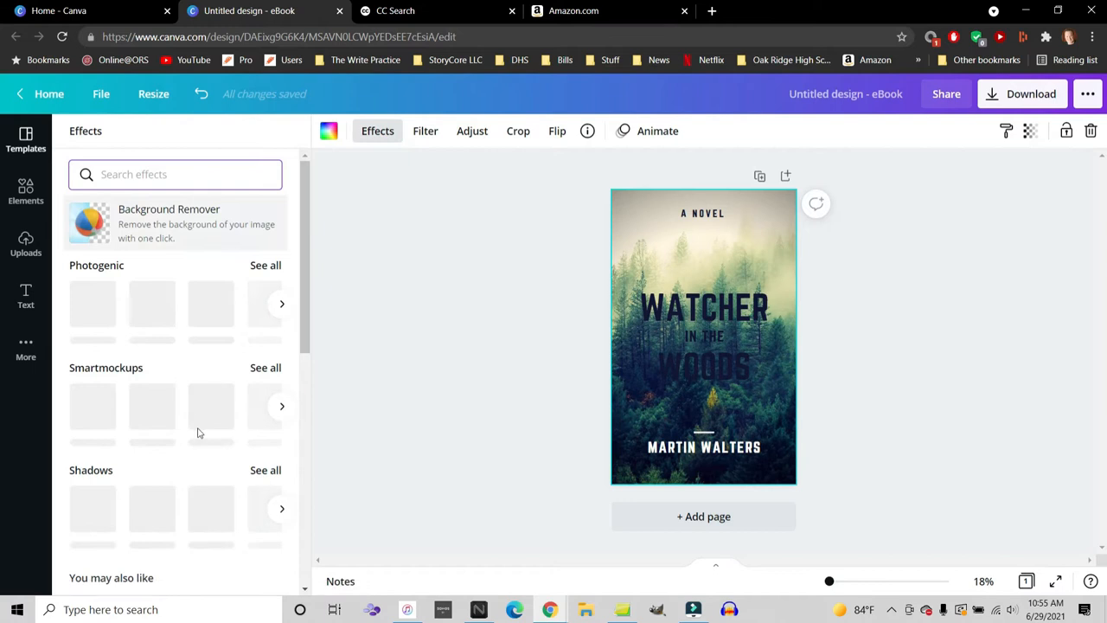
{"action": "left_click", "coordinate": [156, 319]}
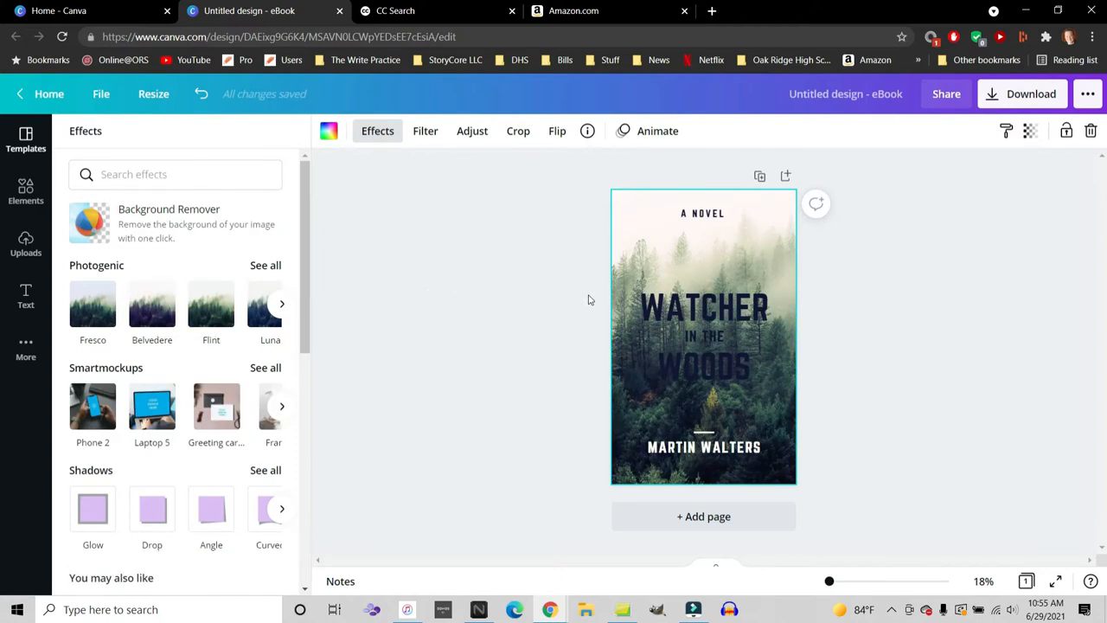
{"action": "key", "text": "ctrl+z"}
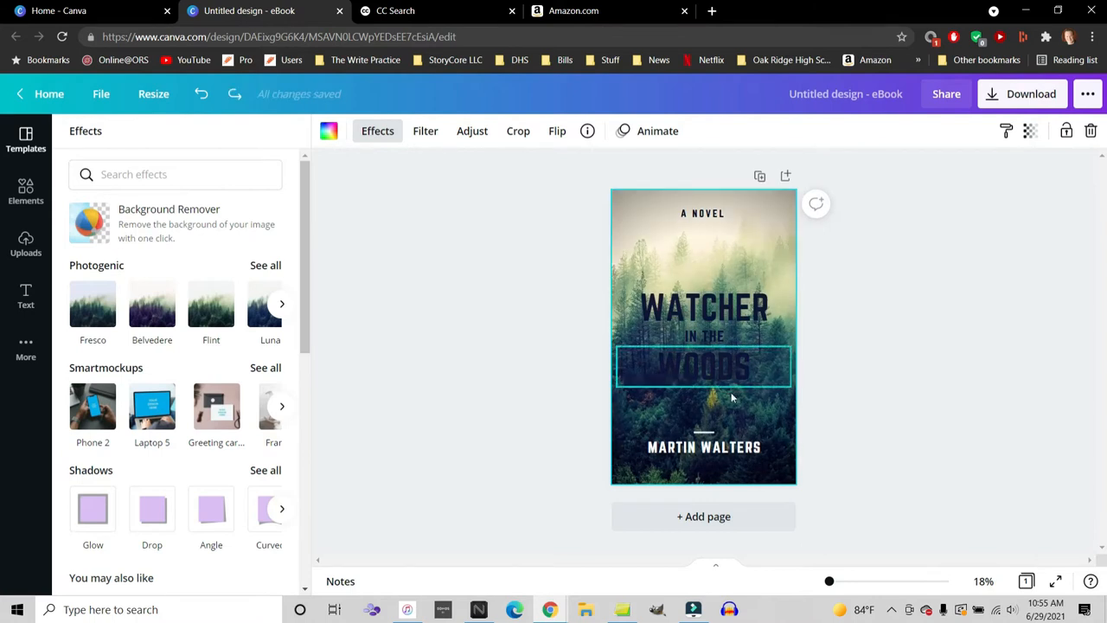
Step: Replace the A NOVEL line with 'THE FIRST GREAT SMOKY MOUNTAINS ADVENTURE'
{"action": "left_click", "coordinate": [709, 220]}
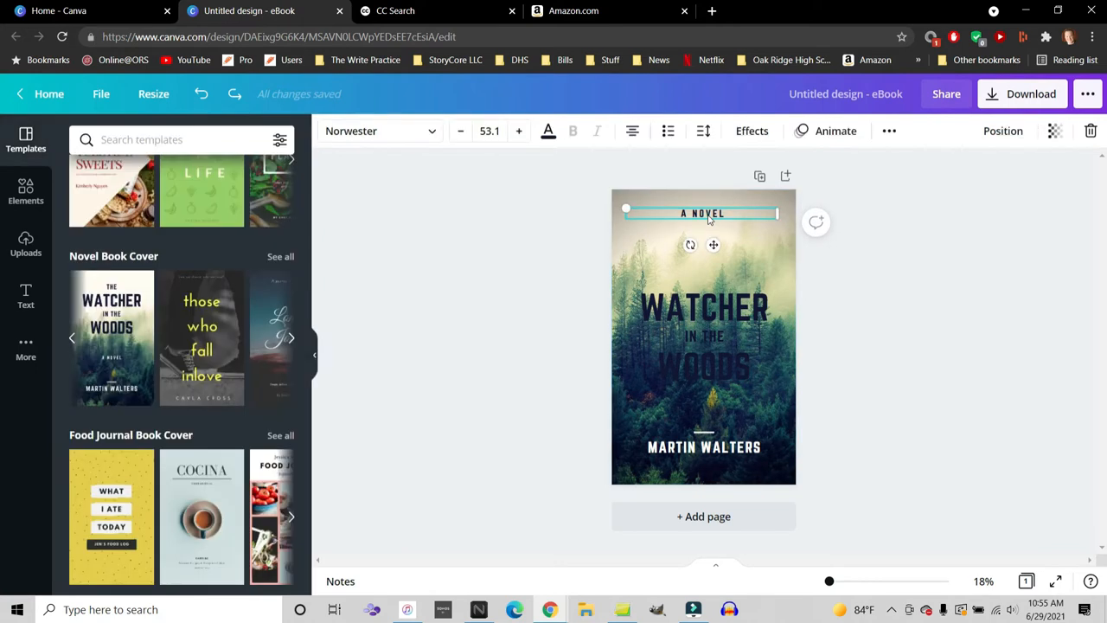
{"action": "left_click", "coordinate": [709, 216]}
{"action": "type", "text": "THE FIR"}
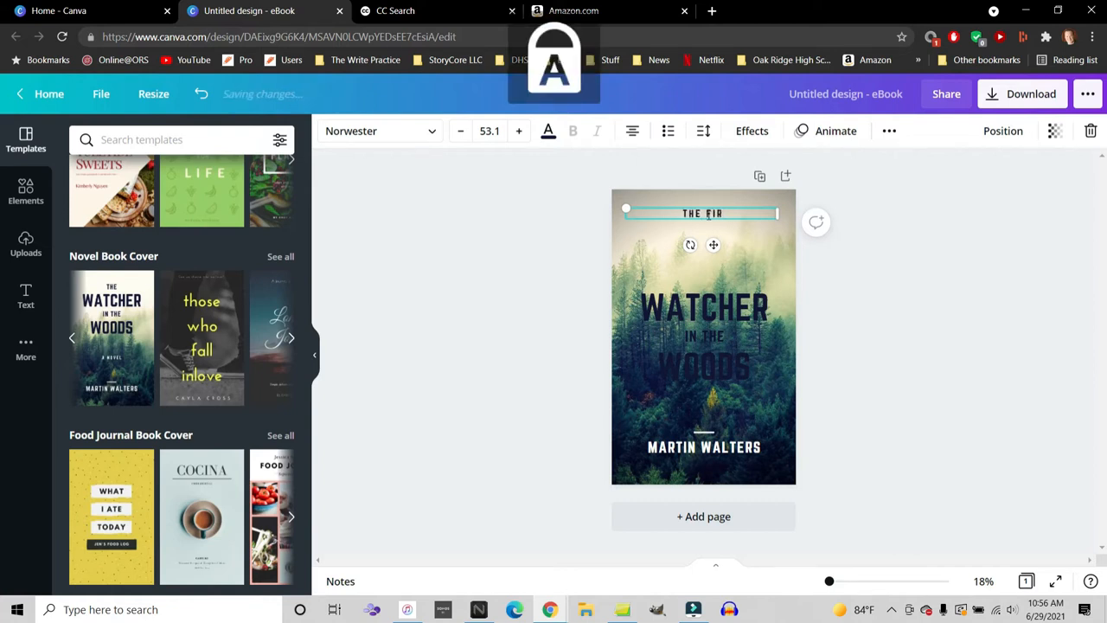
{"action": "type", "text": "ST GREAT SMOKY"}
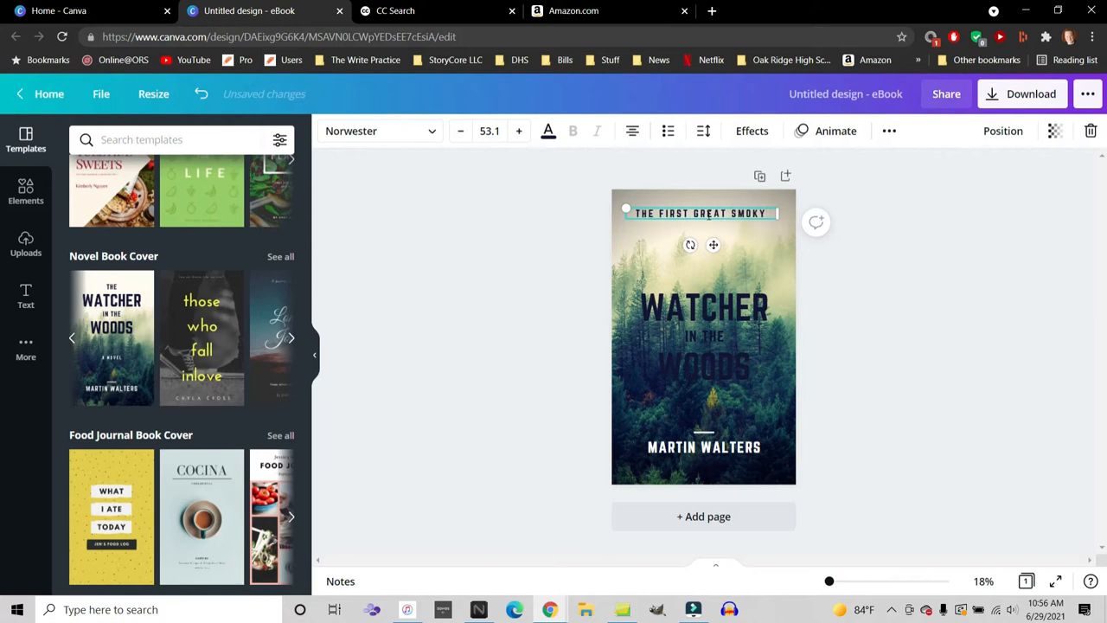
{"action": "type", "text": " MOUNTAINS ADVENTURE"}
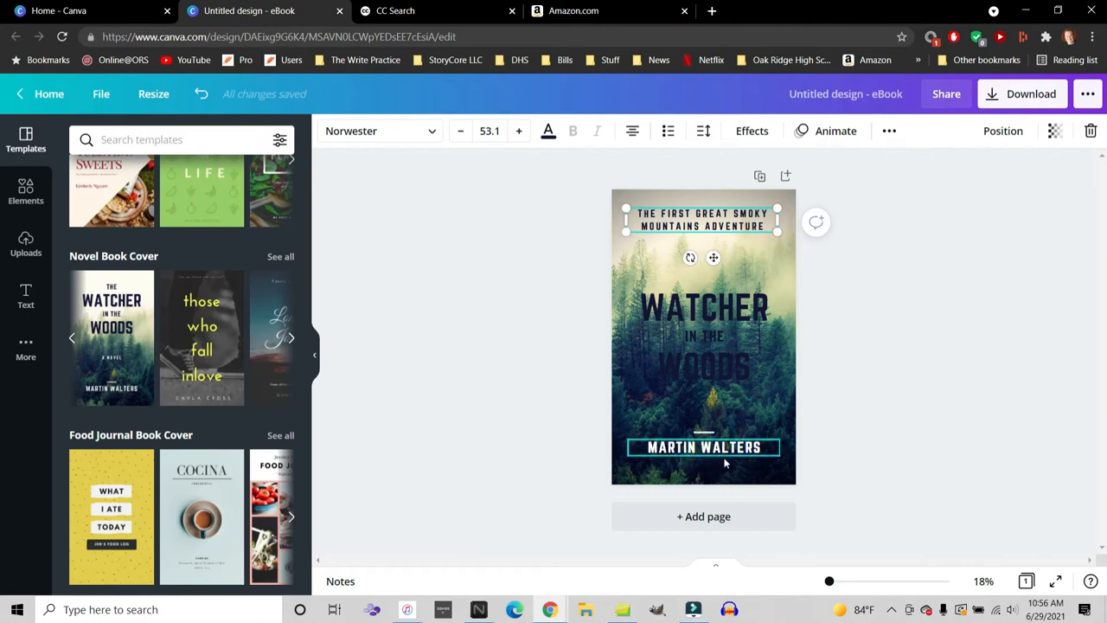
Step: Reselect the series line and look at its text colour choices, leaving it dark
{"action": "triple_click", "coordinate": [723, 214]}
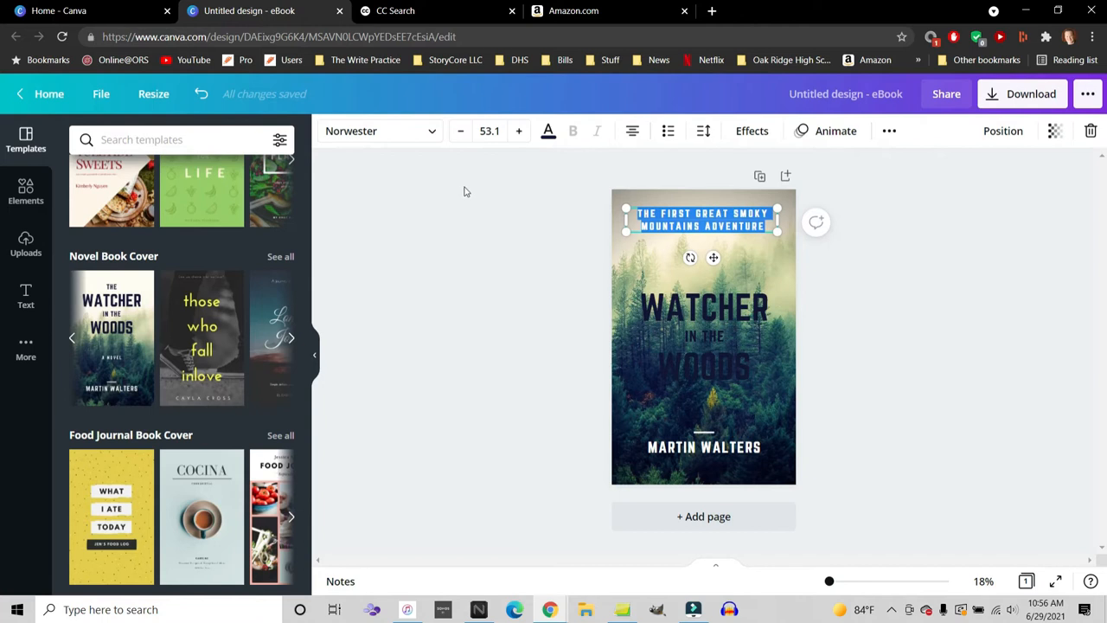
{"action": "left_click", "coordinate": [560, 234]}
{"action": "left_click", "coordinate": [662, 216]}
{"action": "left_click", "coordinate": [642, 217]}
{"action": "left_click", "coordinate": [650, 217]}
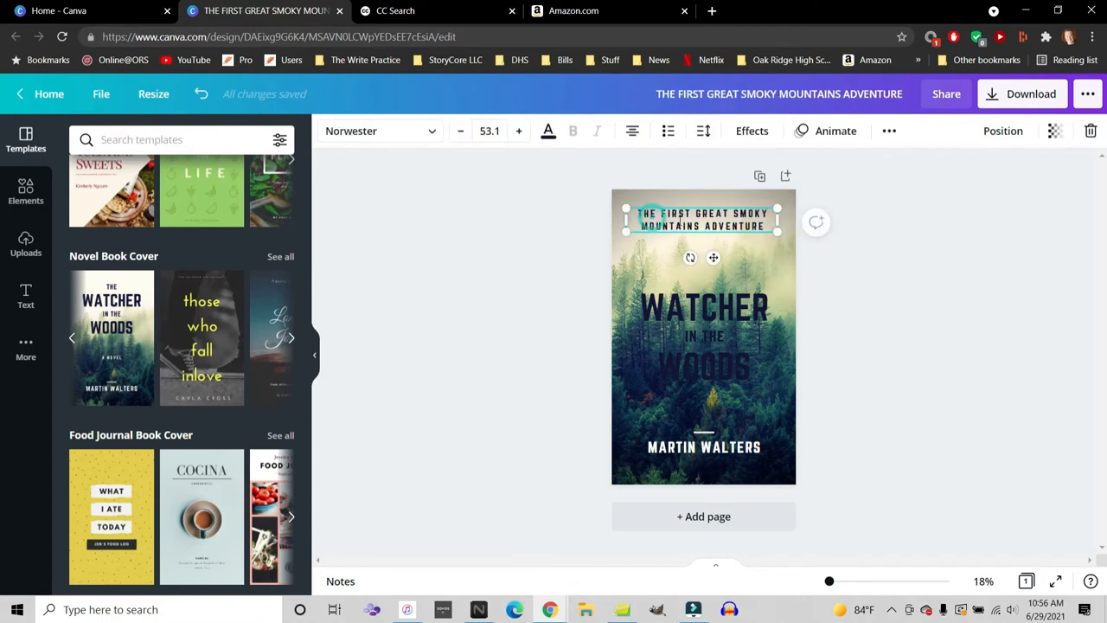
{"action": "triple_click", "coordinate": [688, 222]}
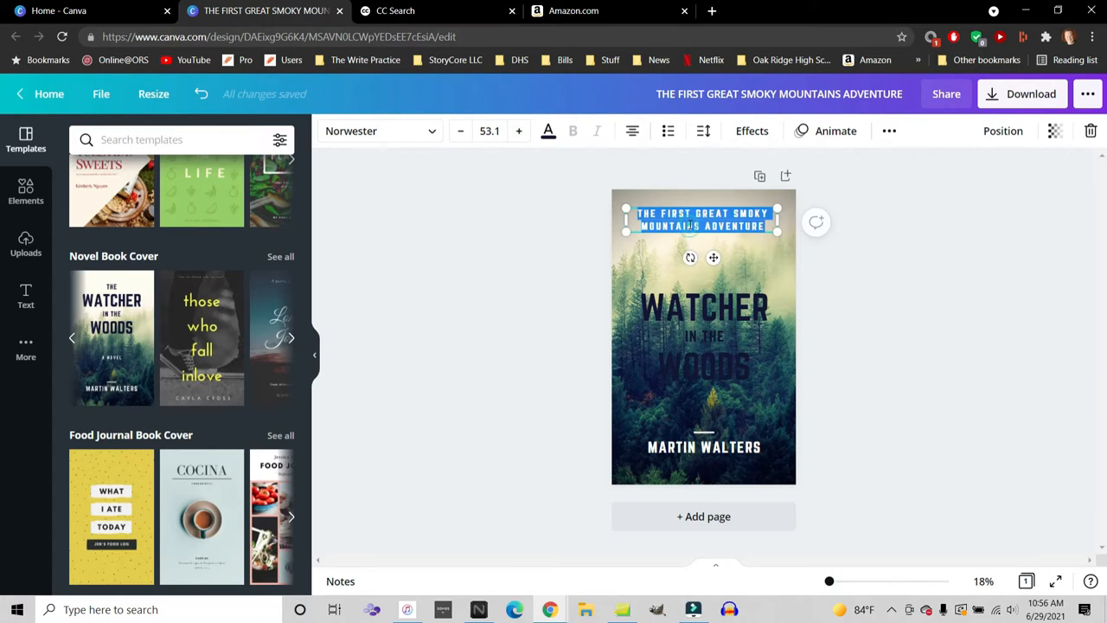
{"action": "left_click", "coordinate": [548, 131]}
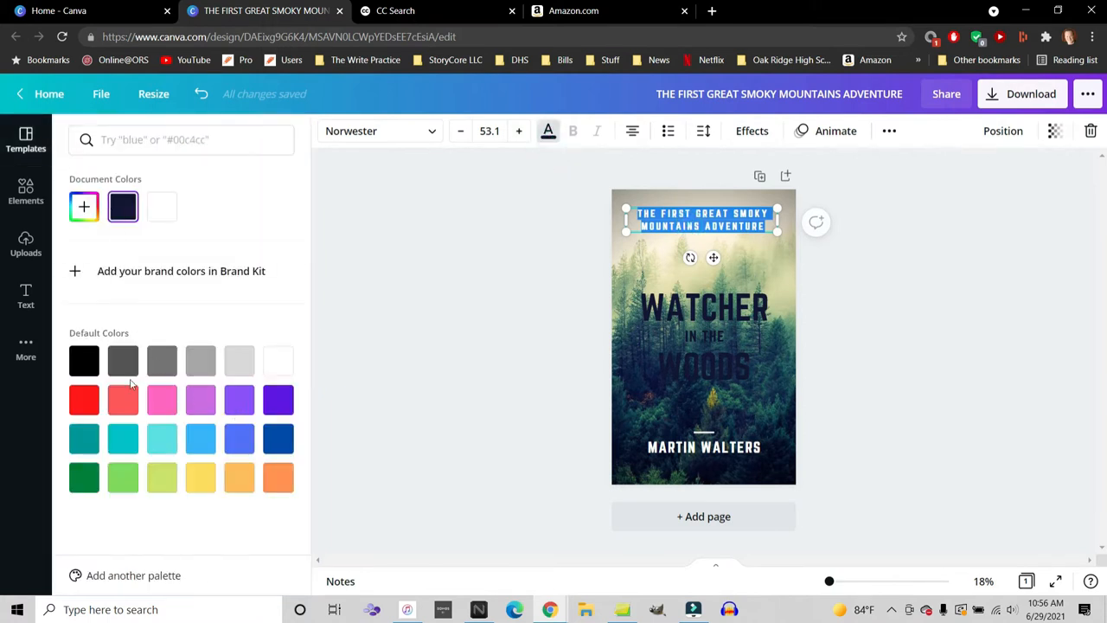
{"action": "left_click", "coordinate": [413, 296]}
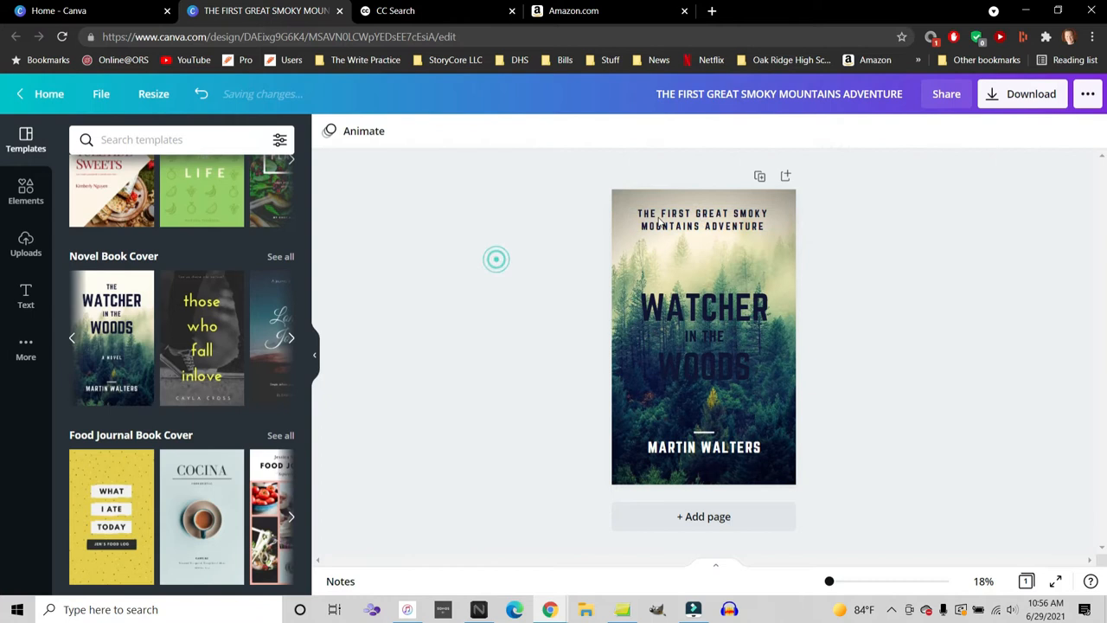
{"action": "left_click", "coordinate": [743, 215]}
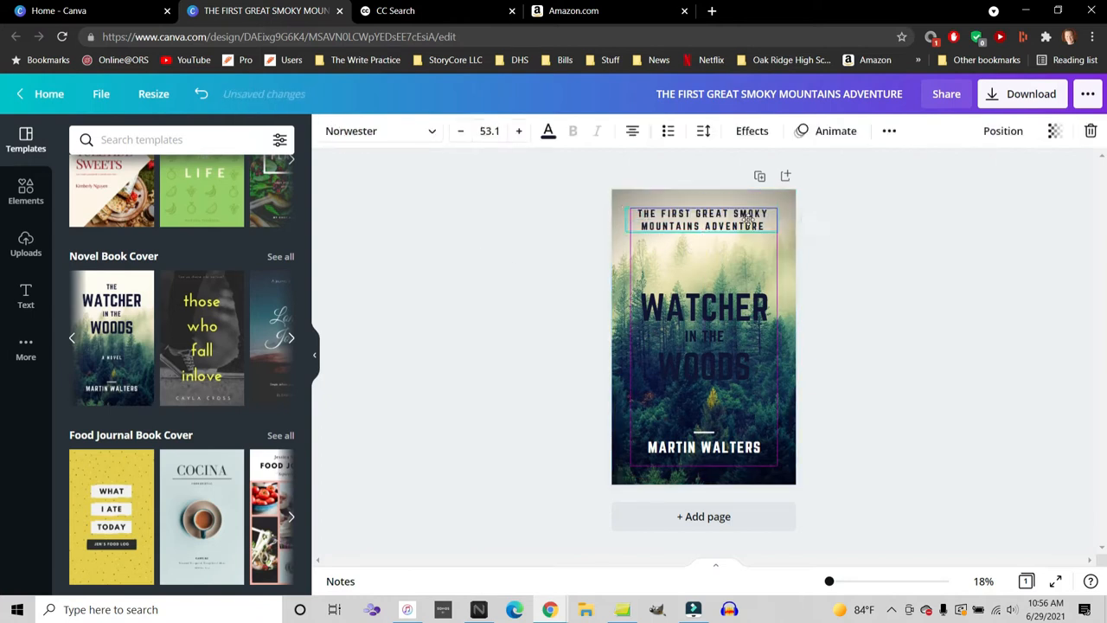
{"action": "left_click", "coordinate": [872, 323]}
Step: Make the WATCHER title text white
{"action": "left_click", "coordinate": [720, 313]}
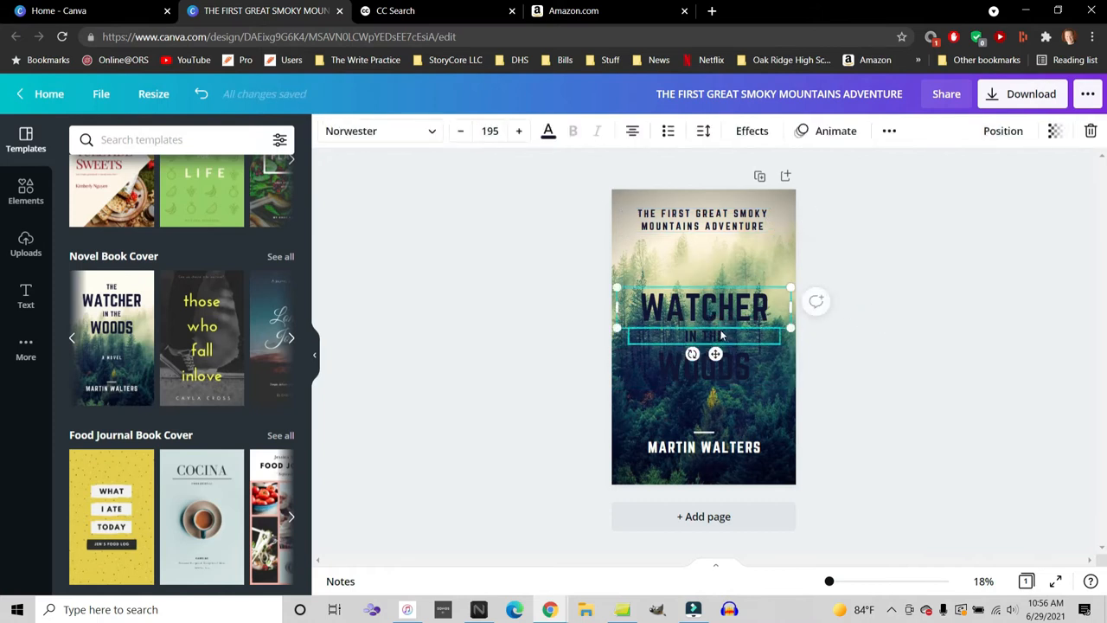
{"action": "double_click", "coordinate": [720, 313]}
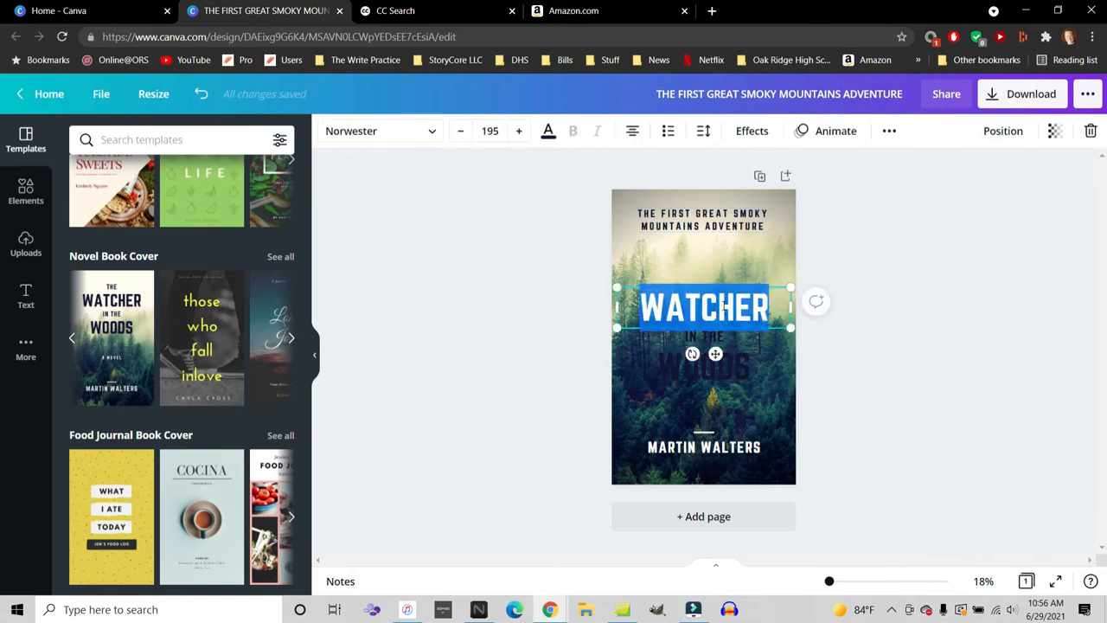
{"action": "left_click", "coordinate": [857, 336]}
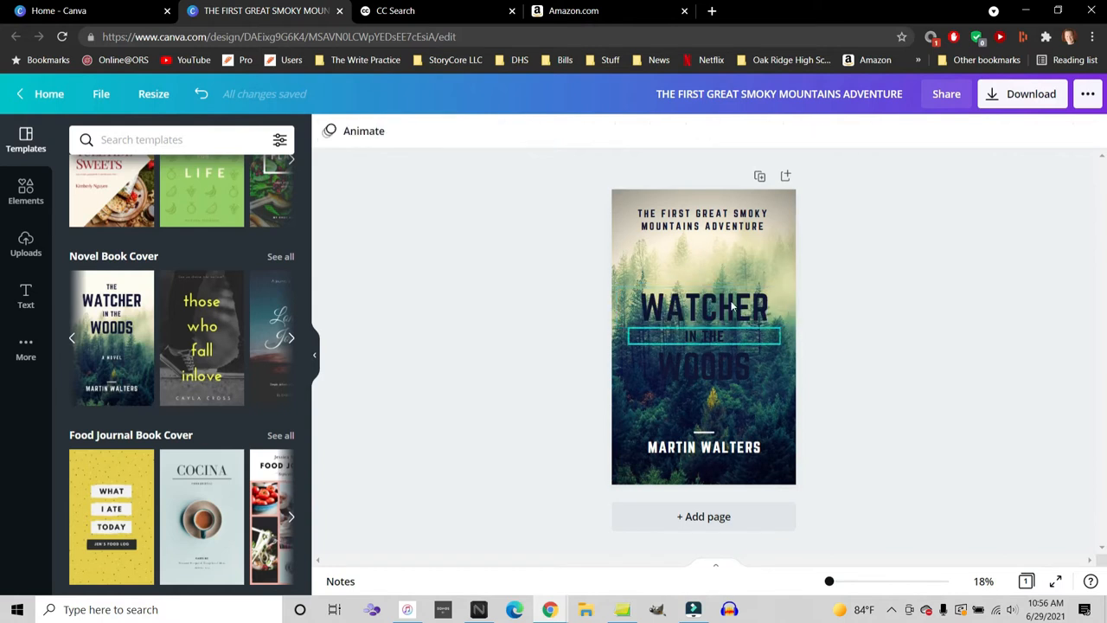
{"action": "double_click", "coordinate": [731, 313]}
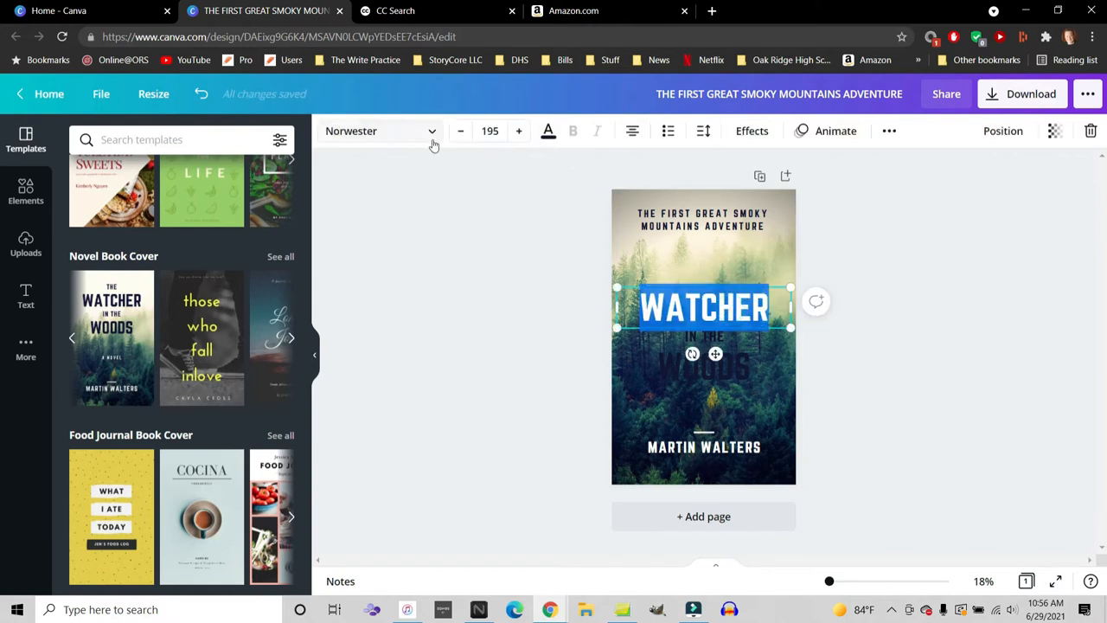
{"action": "left_click", "coordinate": [548, 131]}
{"action": "left_click", "coordinate": [161, 206]}
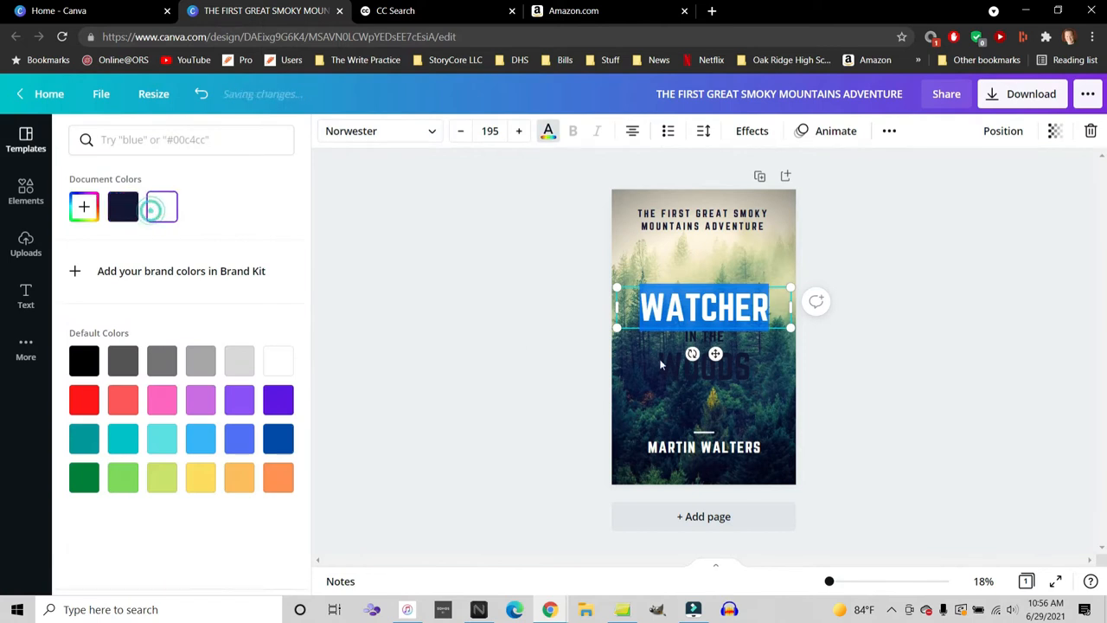
Step: Make the IN THE and WOODS title lines white as well
{"action": "left_click", "coordinate": [737, 337]}
{"action": "left_click", "coordinate": [738, 338]}
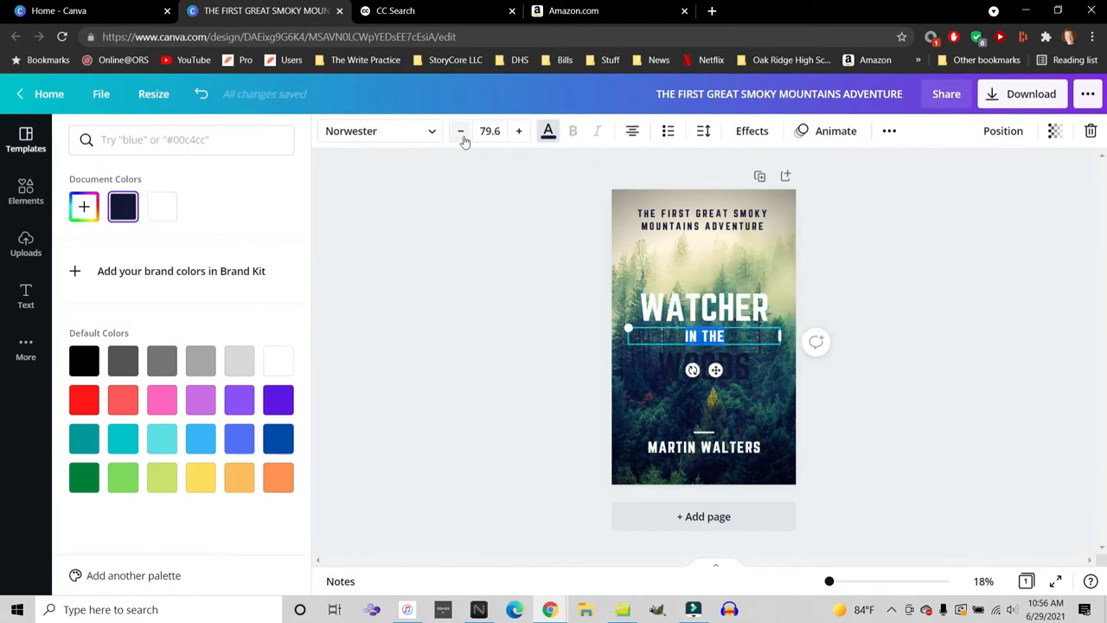
{"action": "left_click", "coordinate": [162, 206]}
{"action": "left_click", "coordinate": [762, 385]}
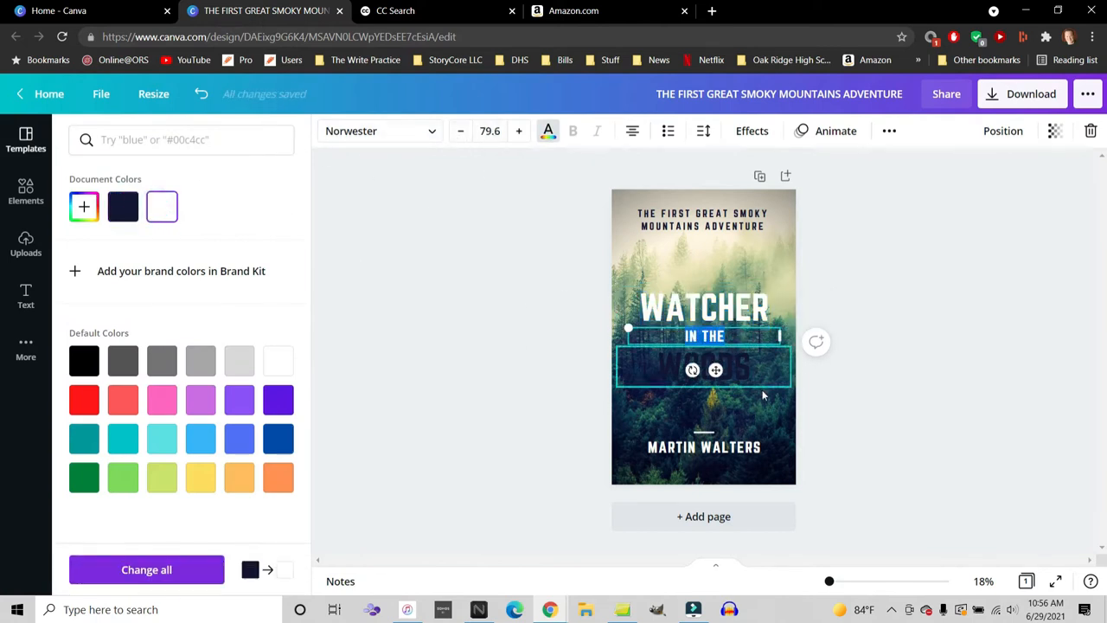
{"action": "left_click", "coordinate": [760, 384]}
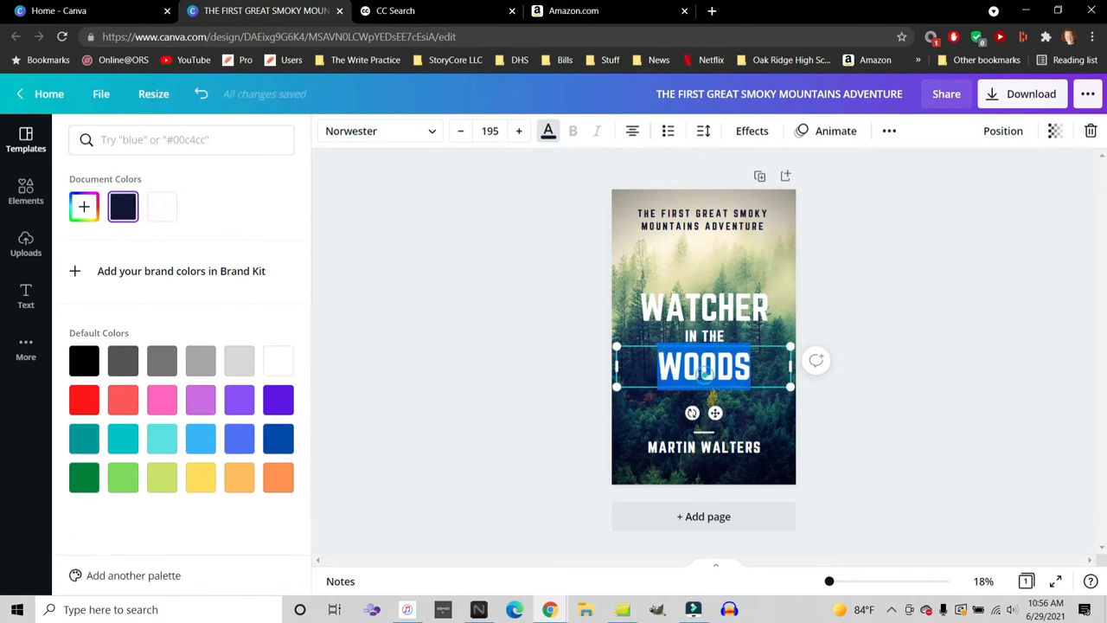
{"action": "left_click", "coordinate": [162, 206]}
{"action": "left_click", "coordinate": [524, 289]}
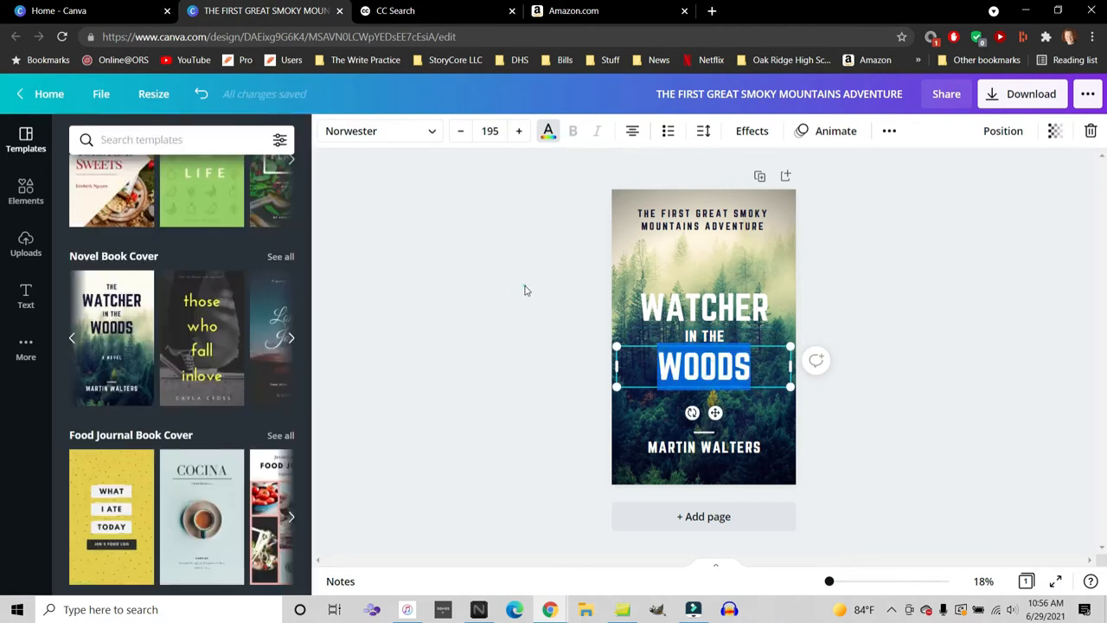
{"action": "left_click", "coordinate": [856, 333]}
Step: Set WATCHER's font size to 250 and retype it as LOST
{"action": "left_click", "coordinate": [761, 310]}
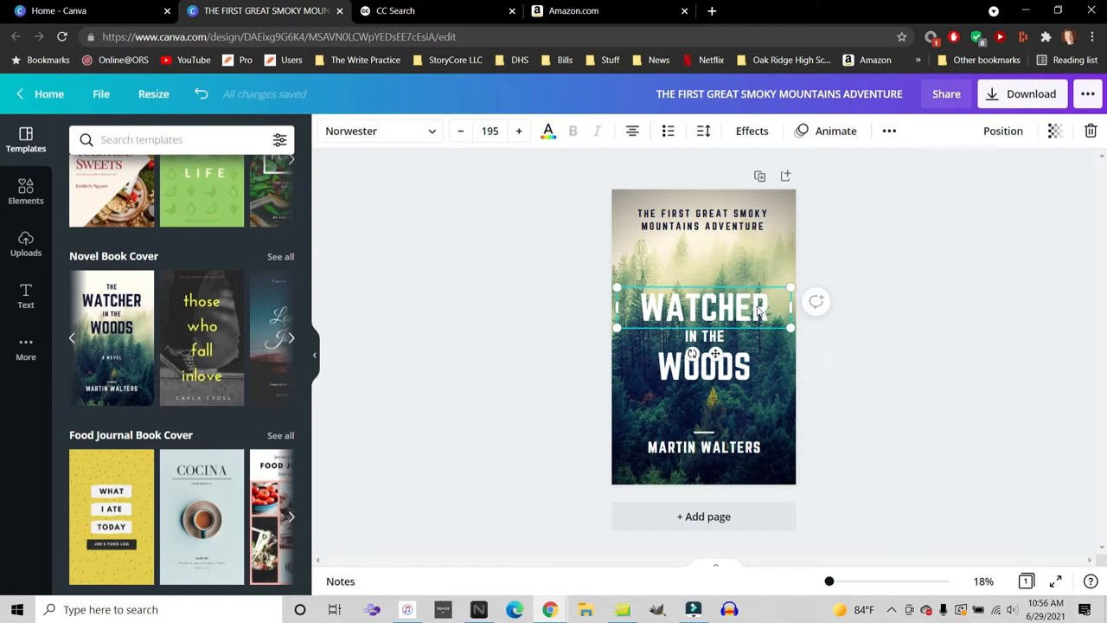
{"action": "left_click", "coordinate": [491, 131]}
{"action": "type", "text": "2"}
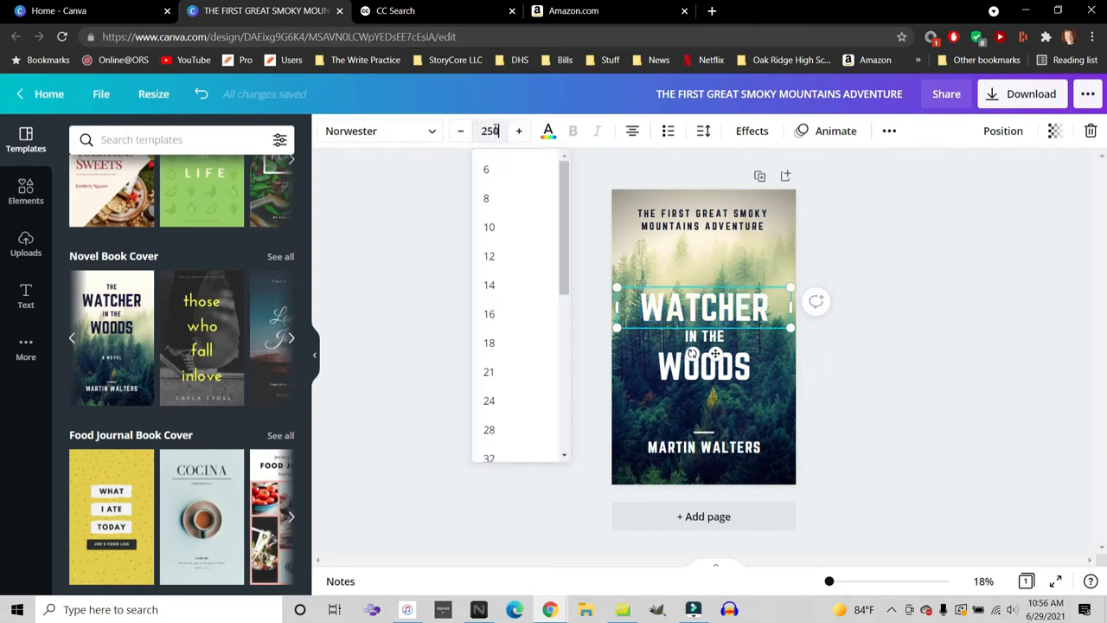
{"action": "type", "text": "50"}
{"action": "key", "text": "Return"}
{"action": "left_click", "coordinate": [491, 131]}
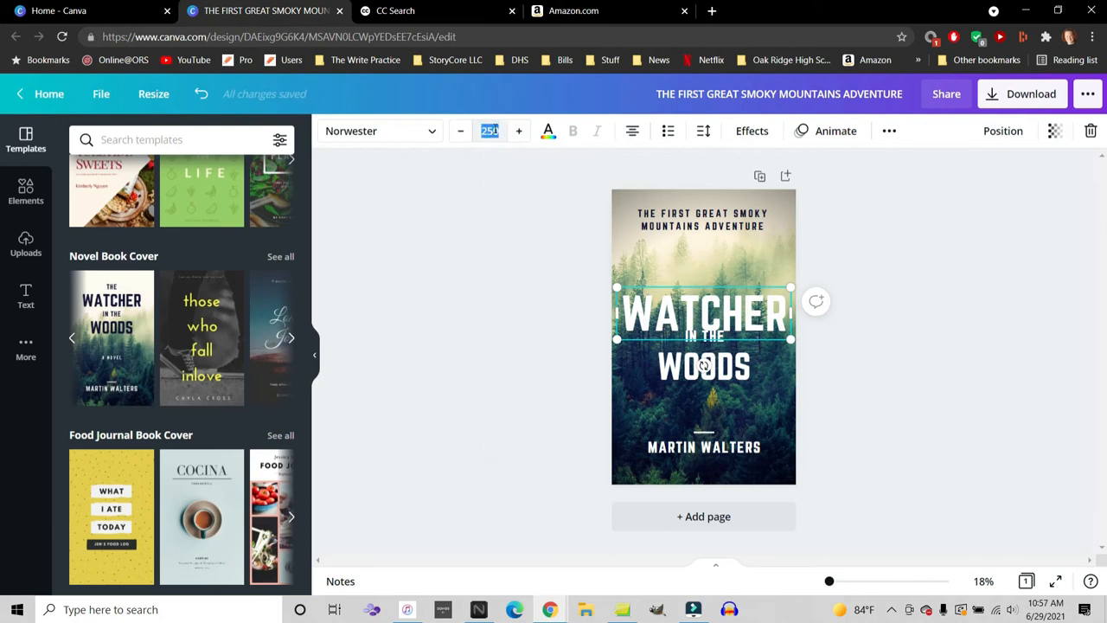
{"action": "key", "text": "Return"}
{"action": "key", "text": "Caps_Lock"}
{"action": "type", "text": "LOST"}
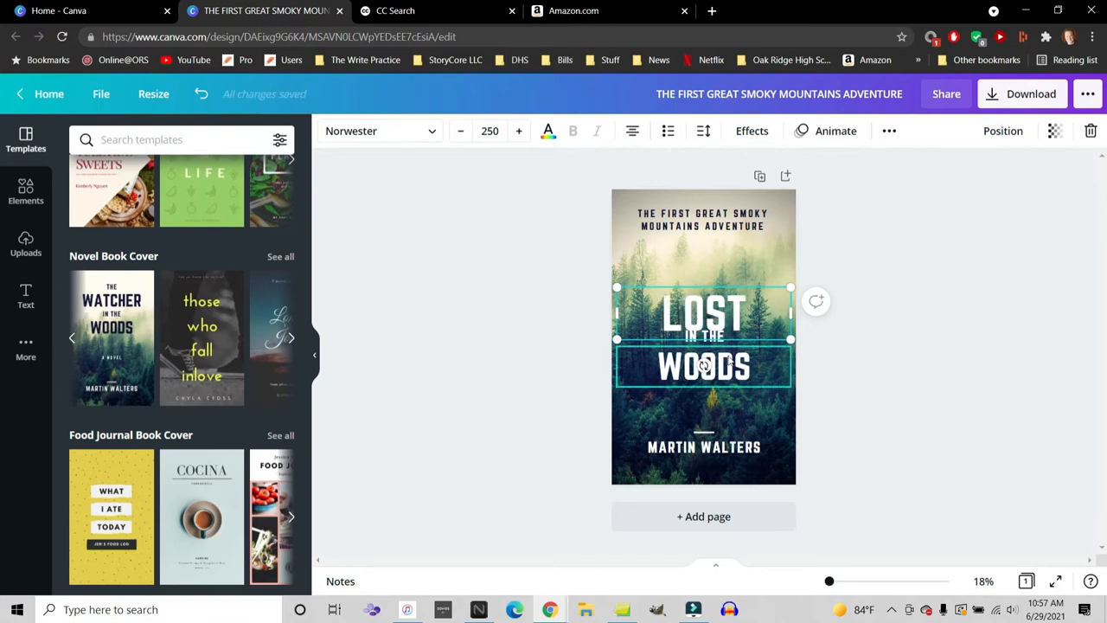
Step: Change IN THE to IN and WOODS to SMOKE
{"action": "left_click", "coordinate": [715, 336]}
{"action": "key", "text": "Return"}
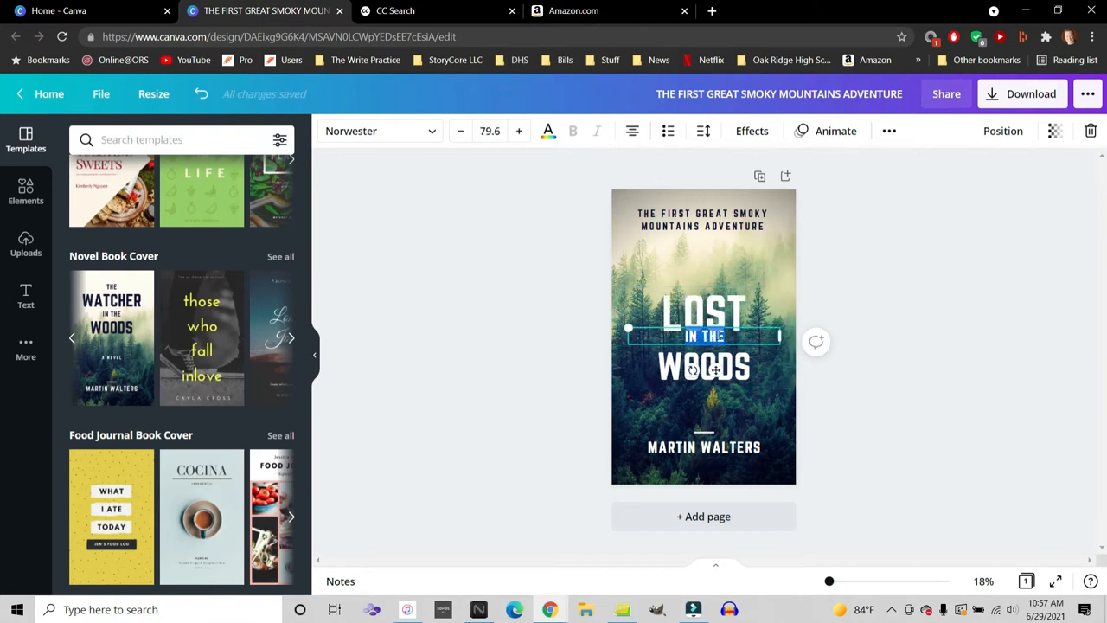
{"action": "type", "text": "IN"}
{"action": "left_click", "coordinate": [734, 371]}
{"action": "key", "text": "Return"}
{"action": "type", "text": "SMOKE"}
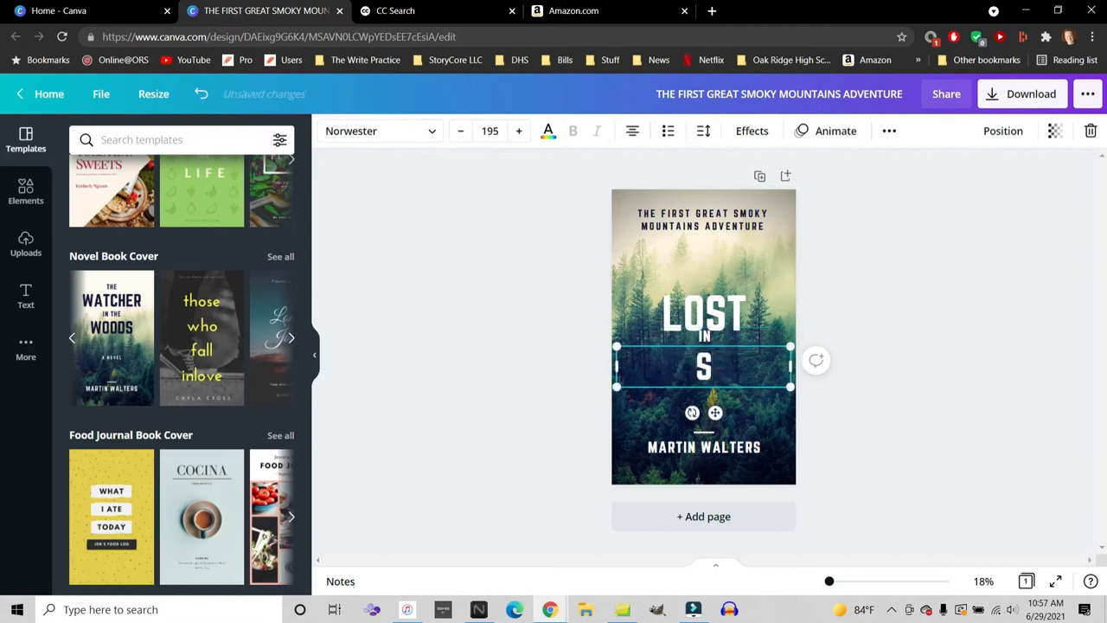
Step: Space LOST, IN and SMOKE apart vertically, keeping them centred on the cover
{"action": "left_click", "coordinate": [706, 321]}
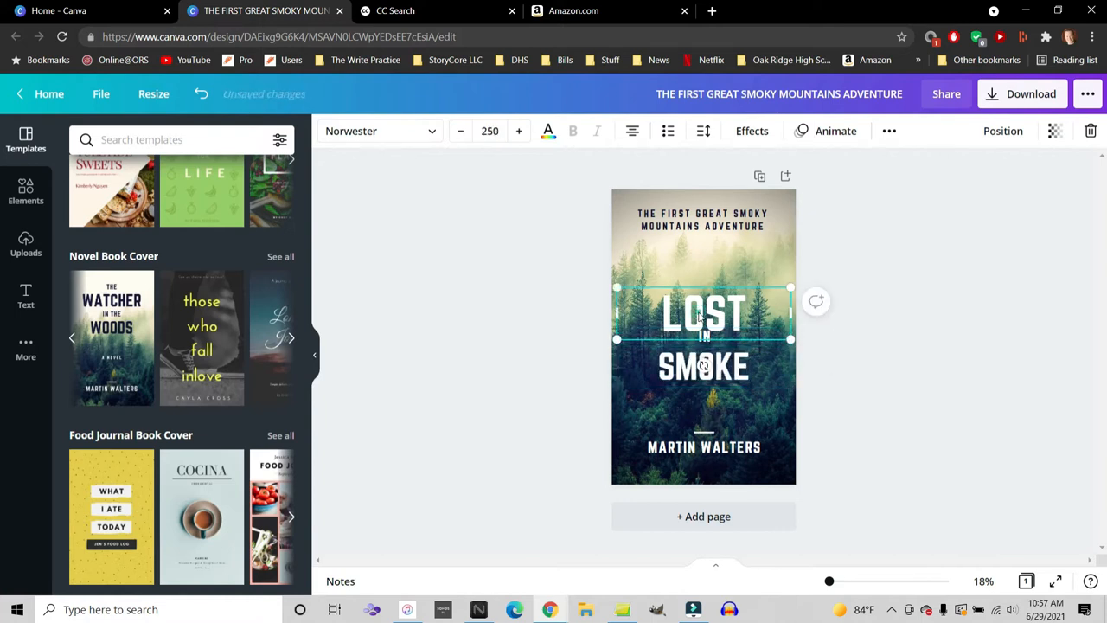
{"action": "left_click_drag", "start_coordinate": [701, 284], "coordinate": [701, 260]}
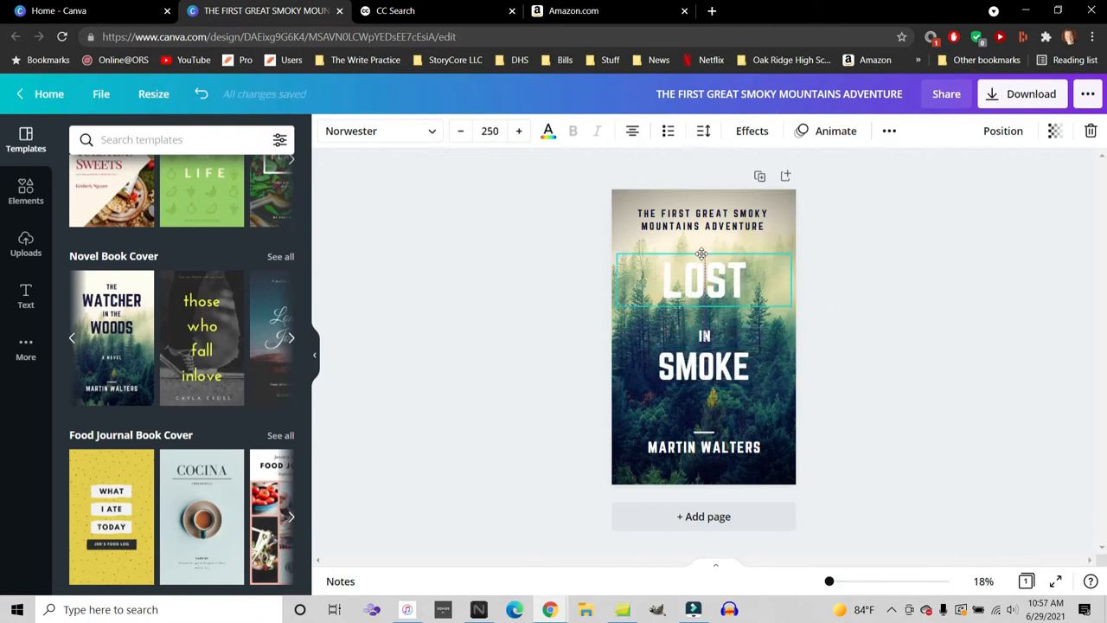
{"action": "left_click", "coordinate": [706, 334]}
{"action": "left_click_drag", "start_coordinate": [706, 327], "coordinate": [710, 320]}
{"action": "left_click", "coordinate": [725, 371]}
{"action": "left_click_drag", "start_coordinate": [729, 374], "coordinate": [729, 372]}
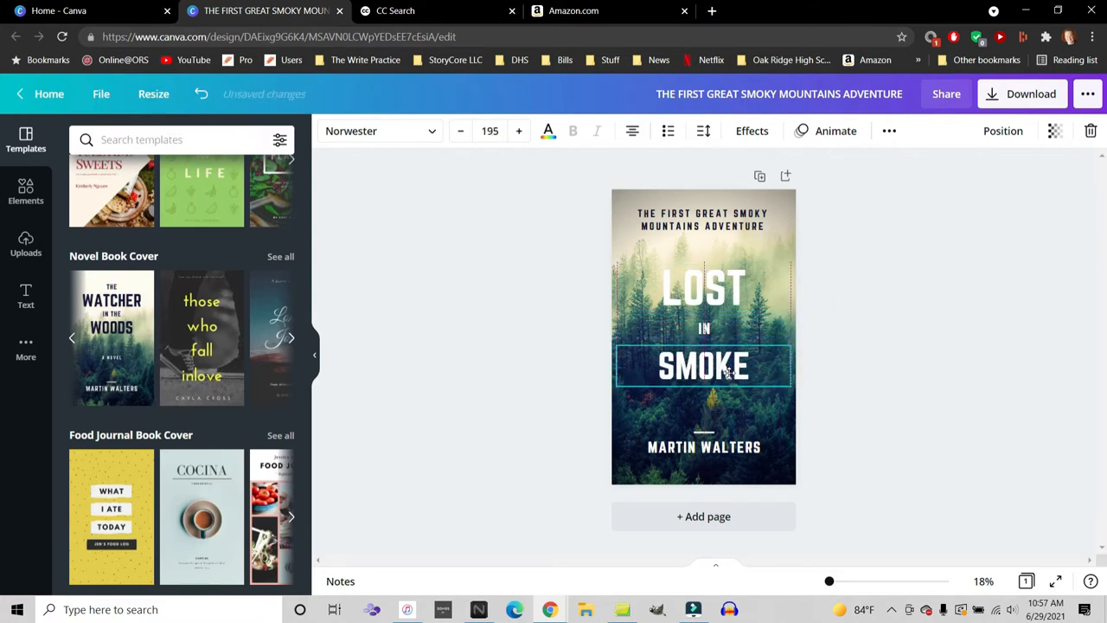
{"action": "left_click", "coordinate": [871, 367]}
{"action": "left_click_drag", "start_coordinate": [742, 282], "coordinate": [742, 290]}
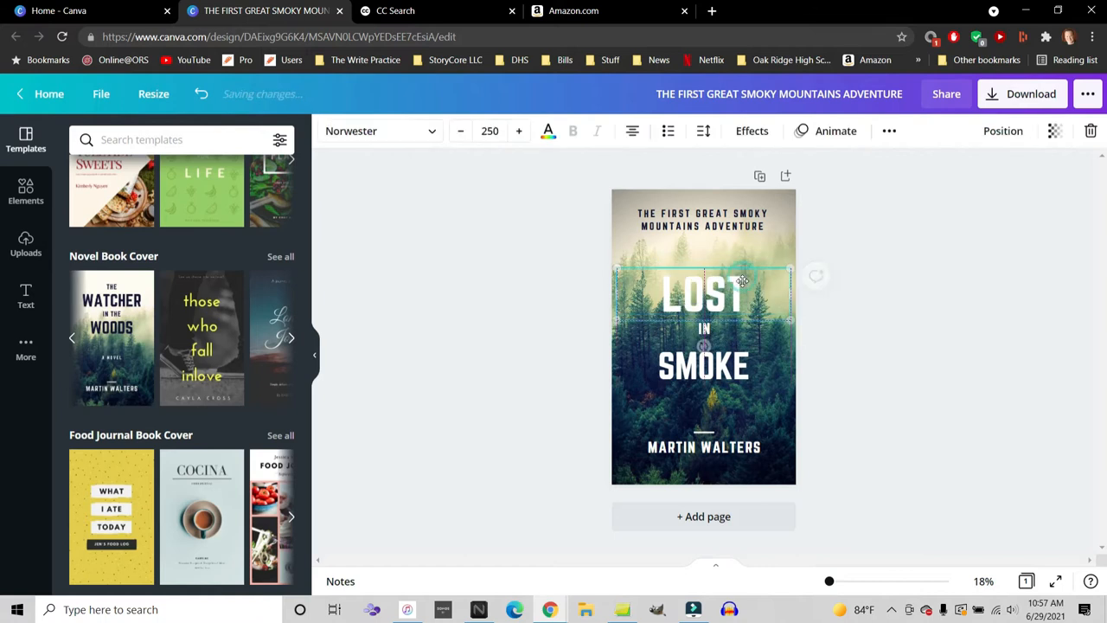
{"action": "left_click", "coordinate": [742, 363]}
{"action": "left_click", "coordinate": [885, 353]}
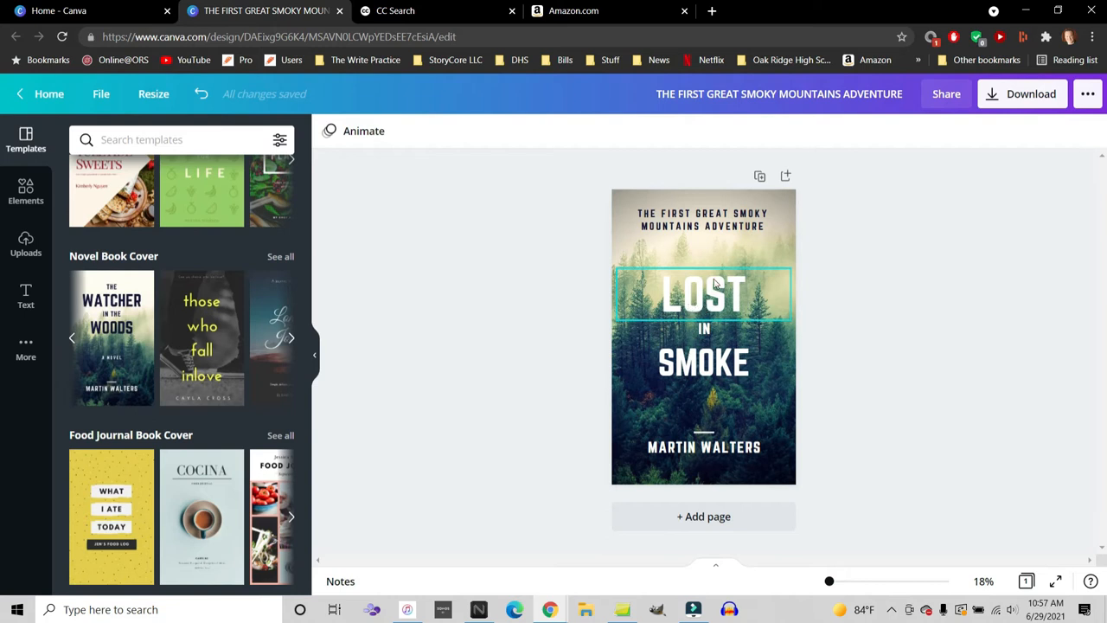
{"action": "left_click", "coordinate": [789, 228]}
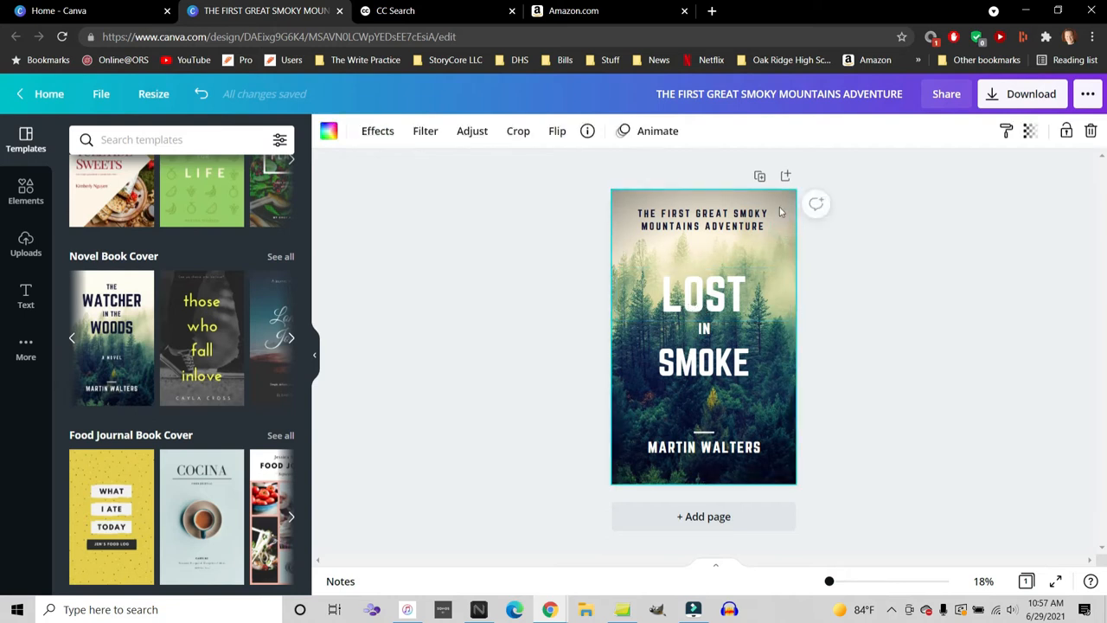
Step: Recrop the forest photo, enlarging it and shifting it up within the cover
{"action": "left_click", "coordinate": [518, 131]}
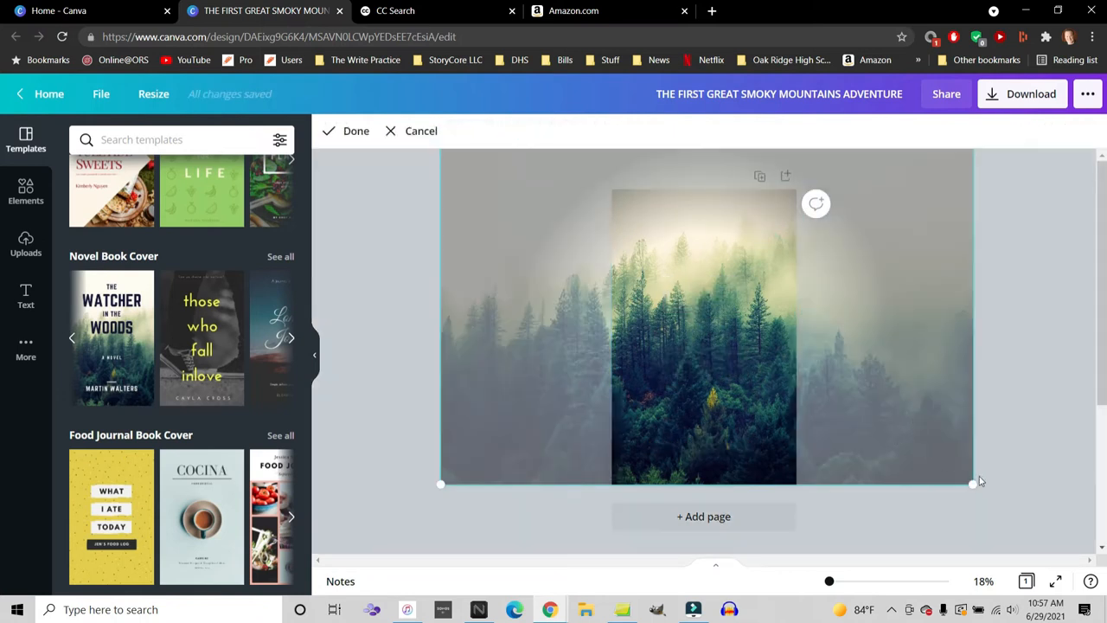
{"action": "left_click_drag", "start_coordinate": [974, 485], "coordinate": [1023, 522]}
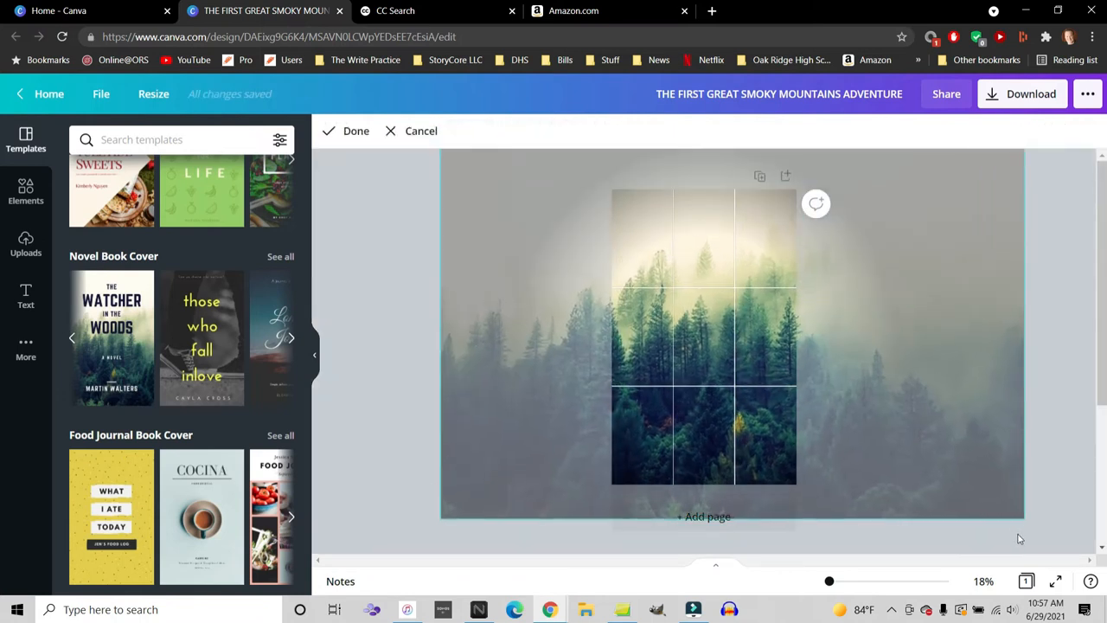
{"action": "left_click_drag", "start_coordinate": [957, 481], "coordinate": [946, 451]}
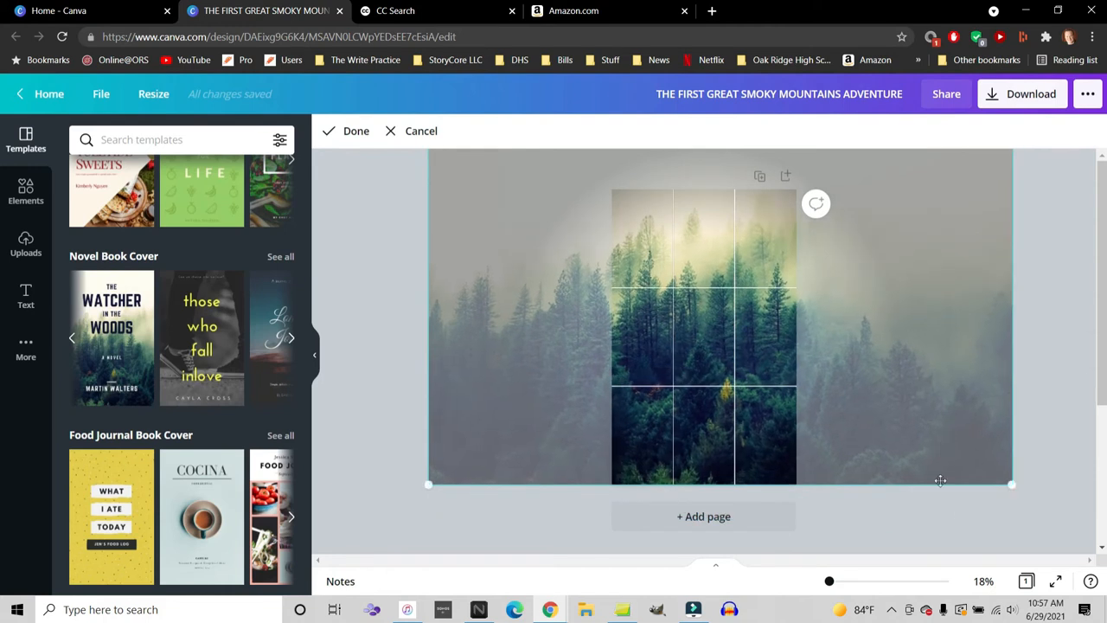
{"action": "left_click", "coordinate": [961, 519]}
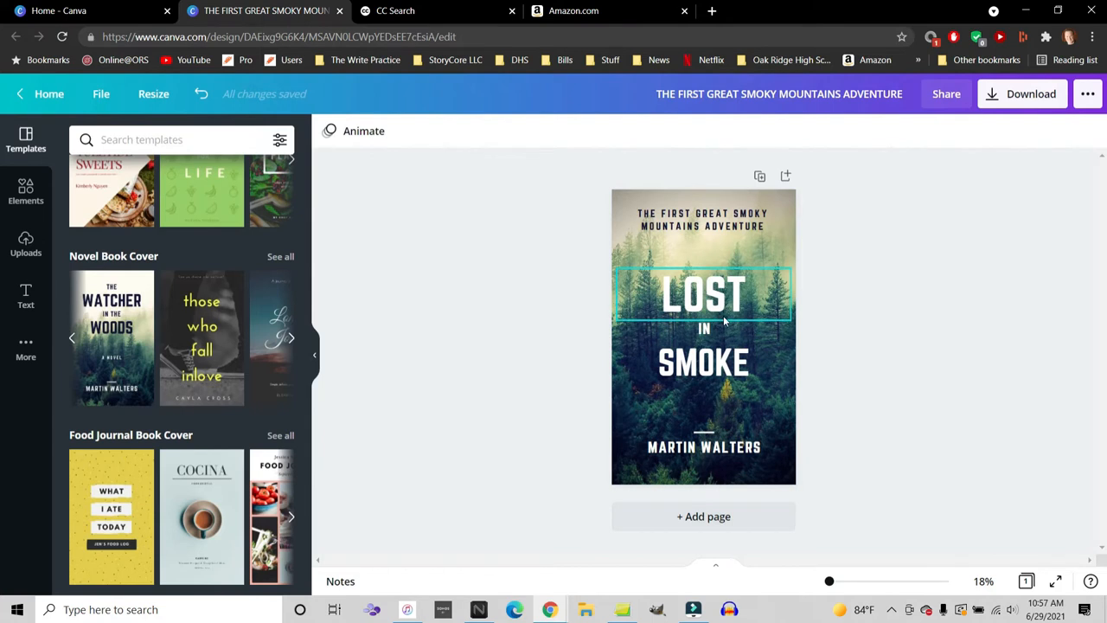
Step: Move the short divider dash up from the author name to just below SMOKE
{"action": "left_click", "coordinate": [706, 435]}
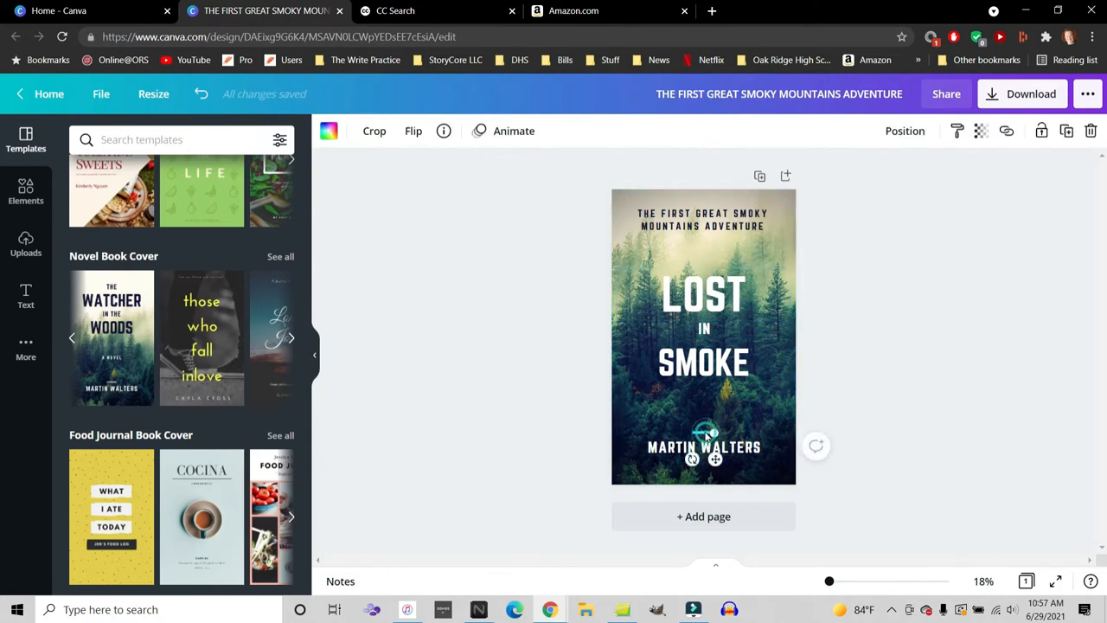
{"action": "left_click", "coordinate": [35, 200]}
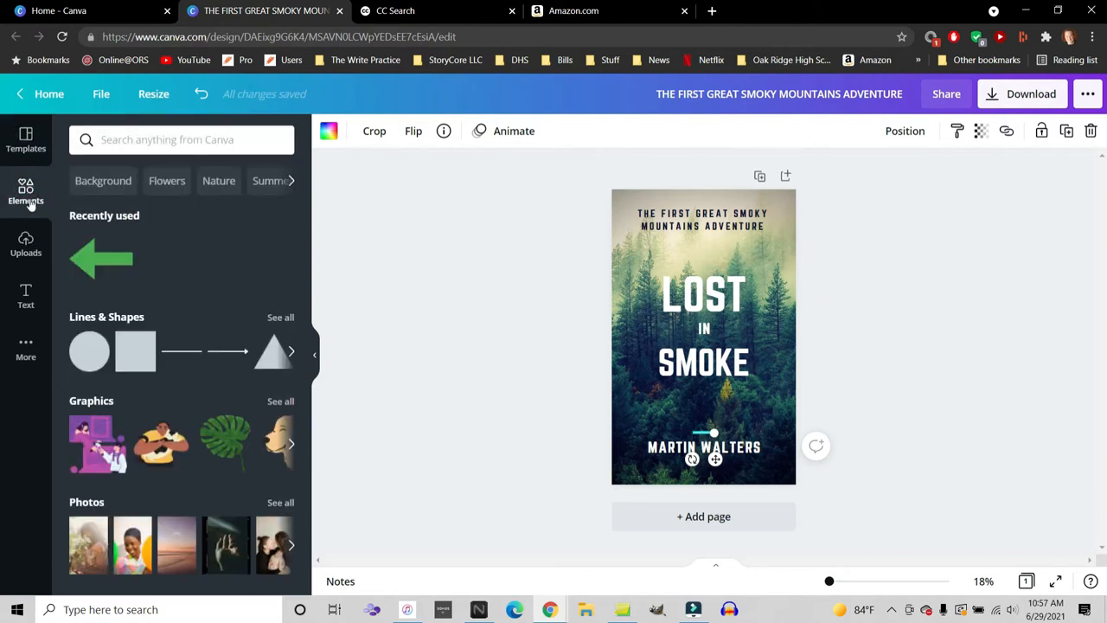
{"action": "scroll", "coordinate": [136, 269], "scroll_direction": "down", "scroll_amount": 1}
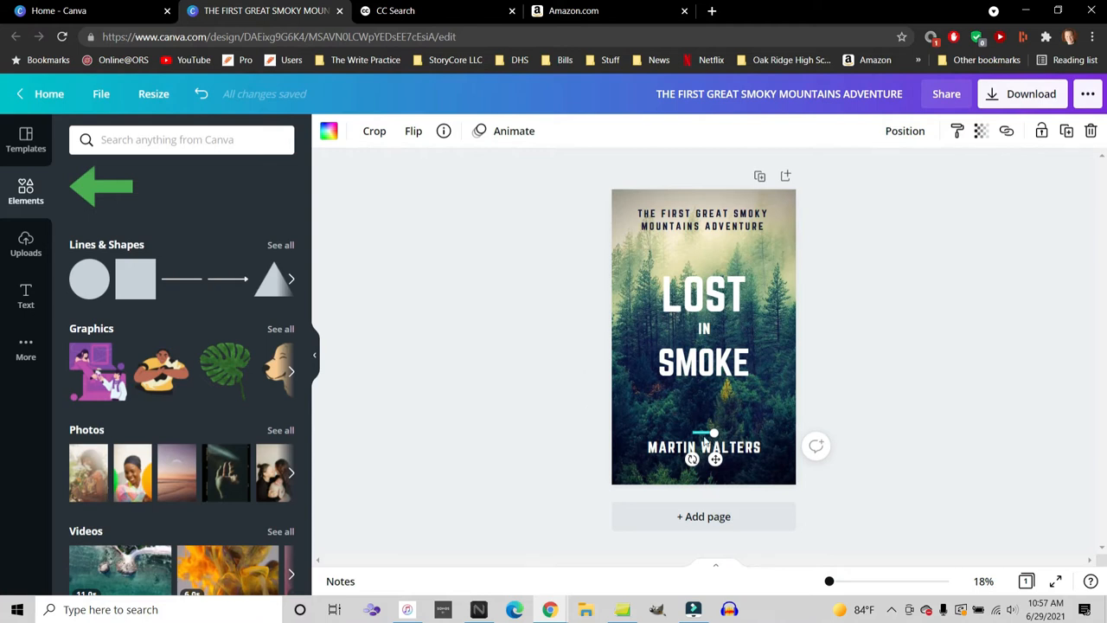
{"action": "left_click_drag", "start_coordinate": [707, 437], "coordinate": [705, 397]}
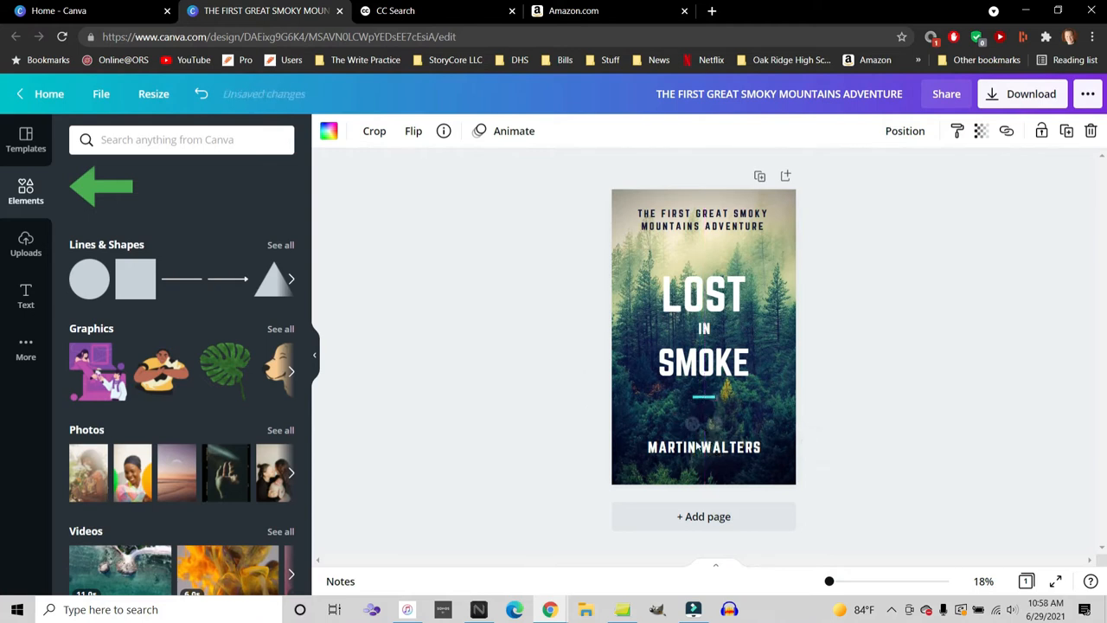
{"action": "left_click", "coordinate": [727, 446]}
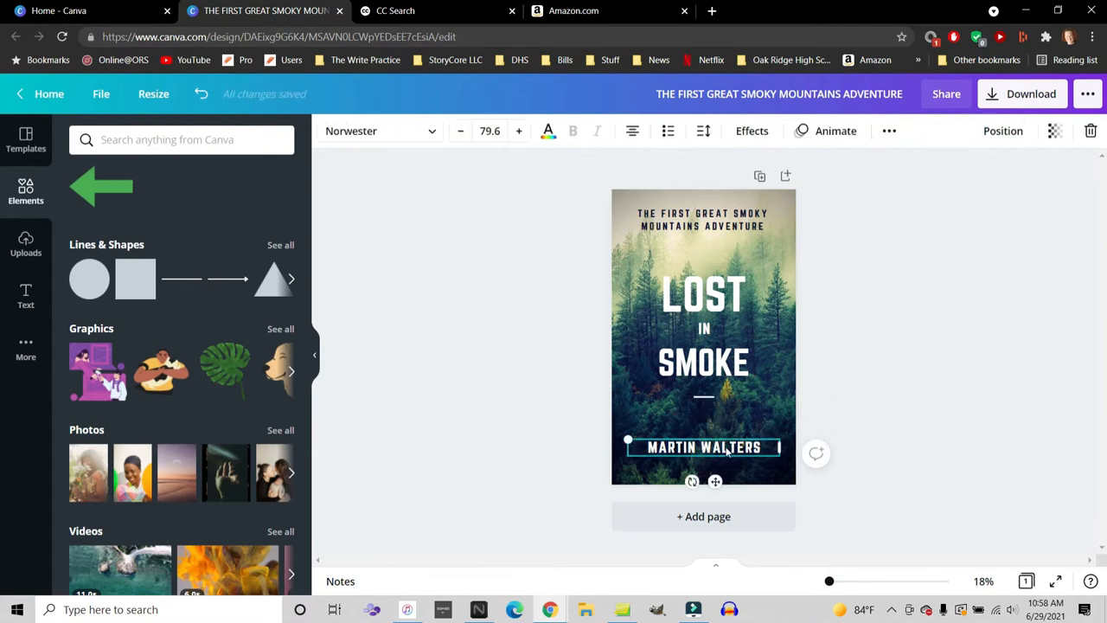
Step: Retype the author line with the author's full name, glancing at the Amazon listing
{"action": "double_click", "coordinate": [726, 447]}
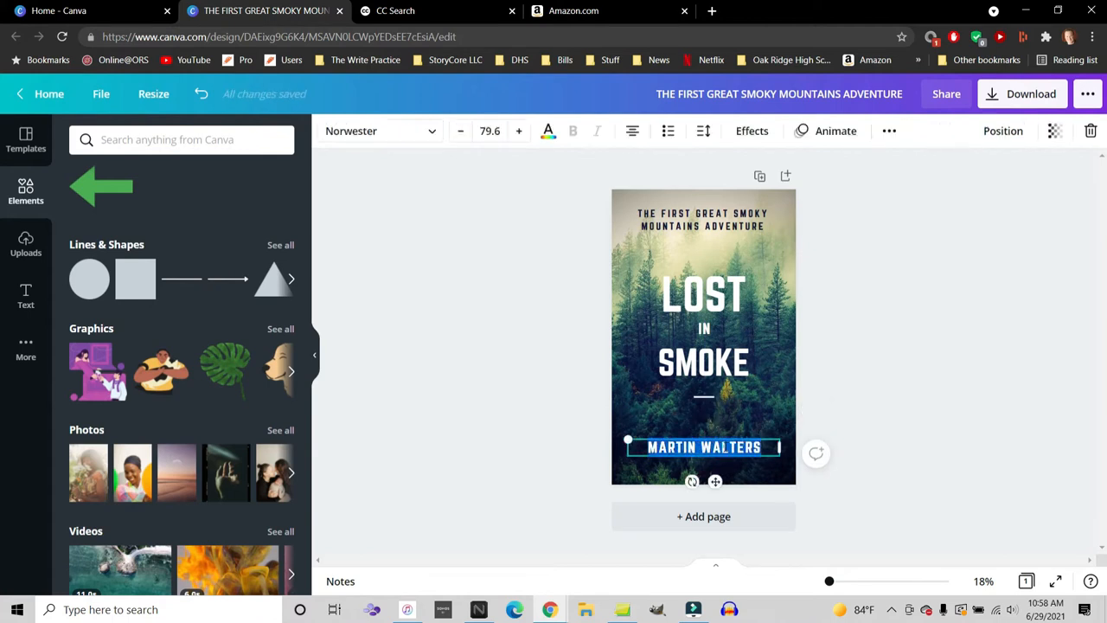
{"action": "type", "text": "DAVID SAFFORD"}
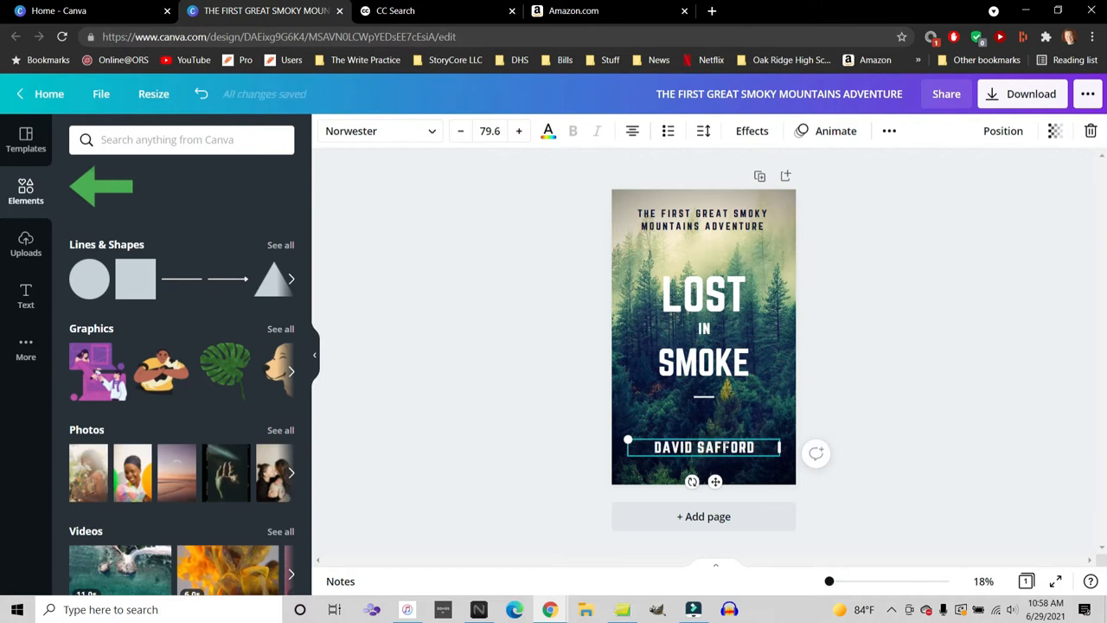
{"action": "triple_click", "coordinate": [727, 446]}
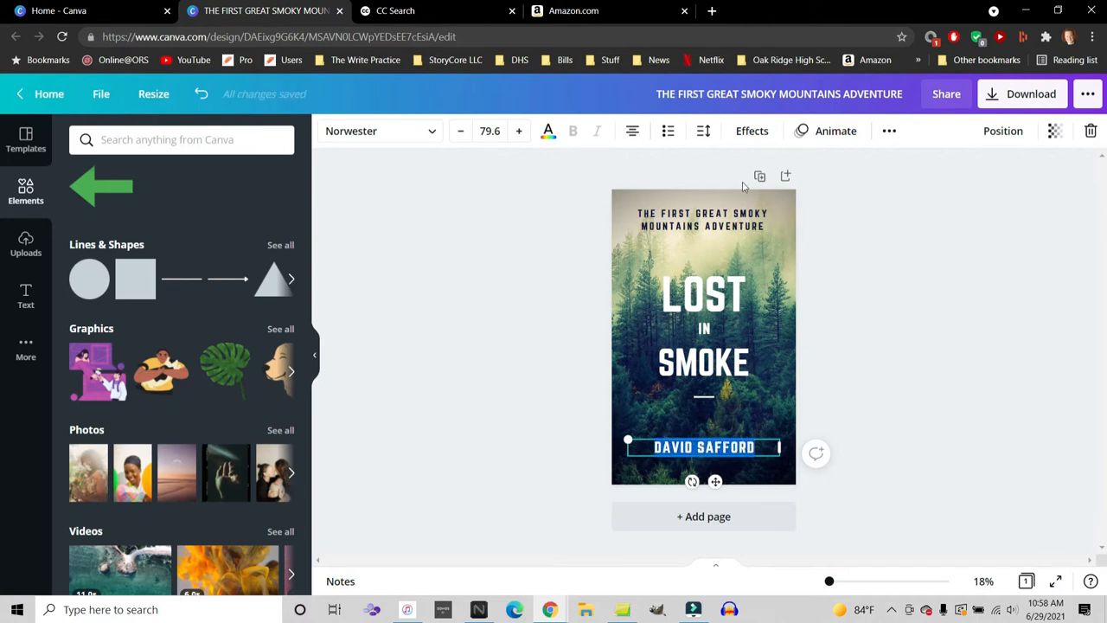
{"action": "left_click", "coordinate": [558, 12]}
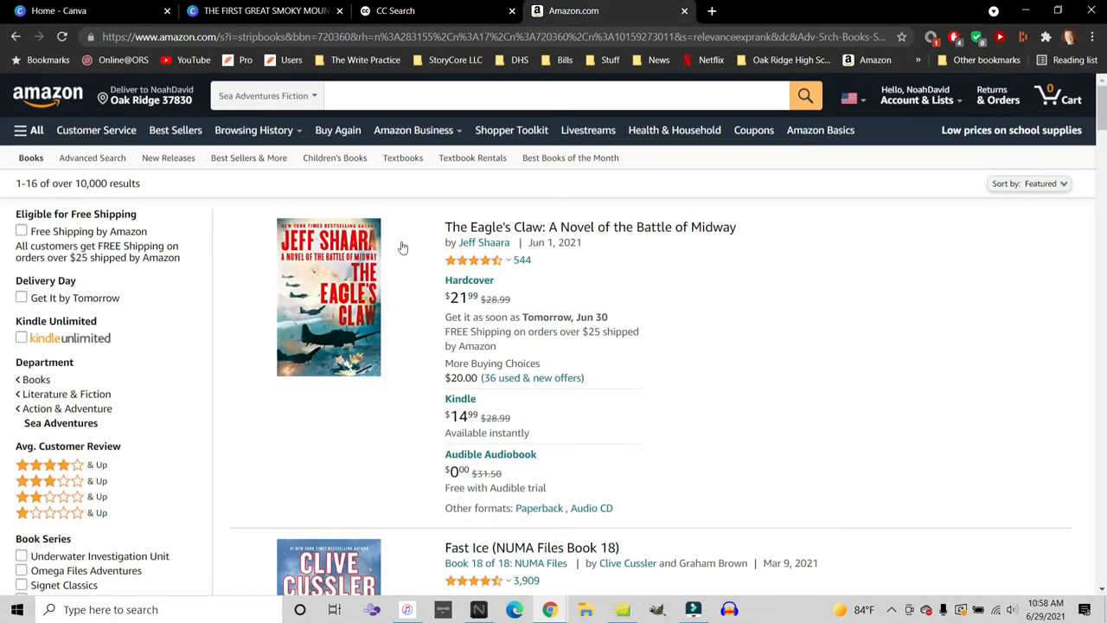
{"action": "left_click", "coordinate": [260, 11]}
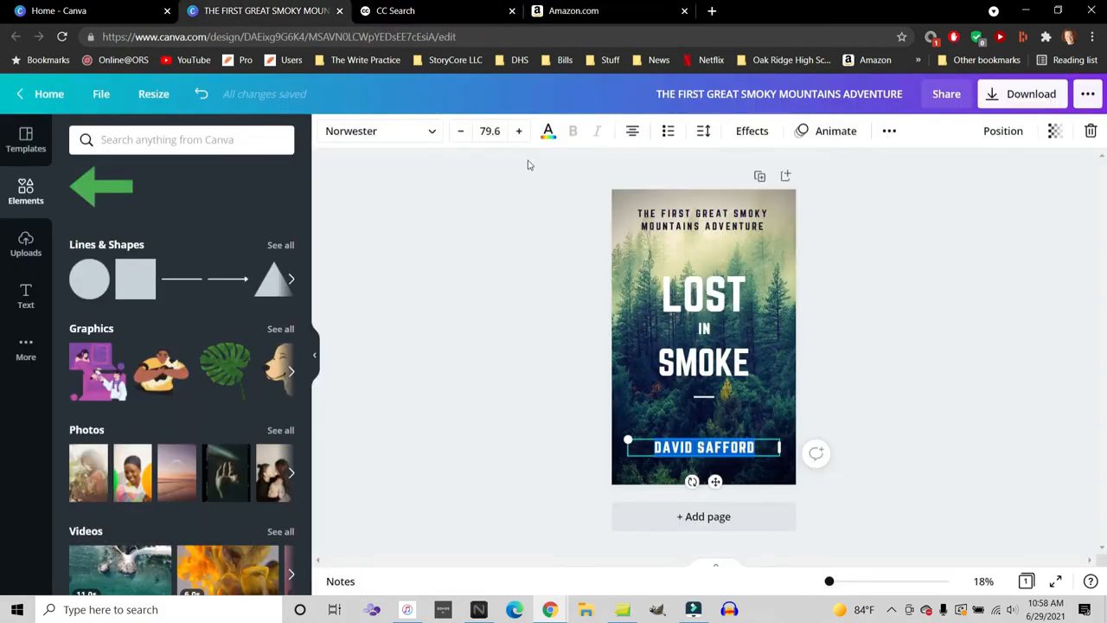
Step: Set the author name to font size 200 and move it up onto the cover
{"action": "left_click", "coordinate": [490, 131]}
{"action": "type", "text": "250"}
{"action": "key", "text": "Return"}
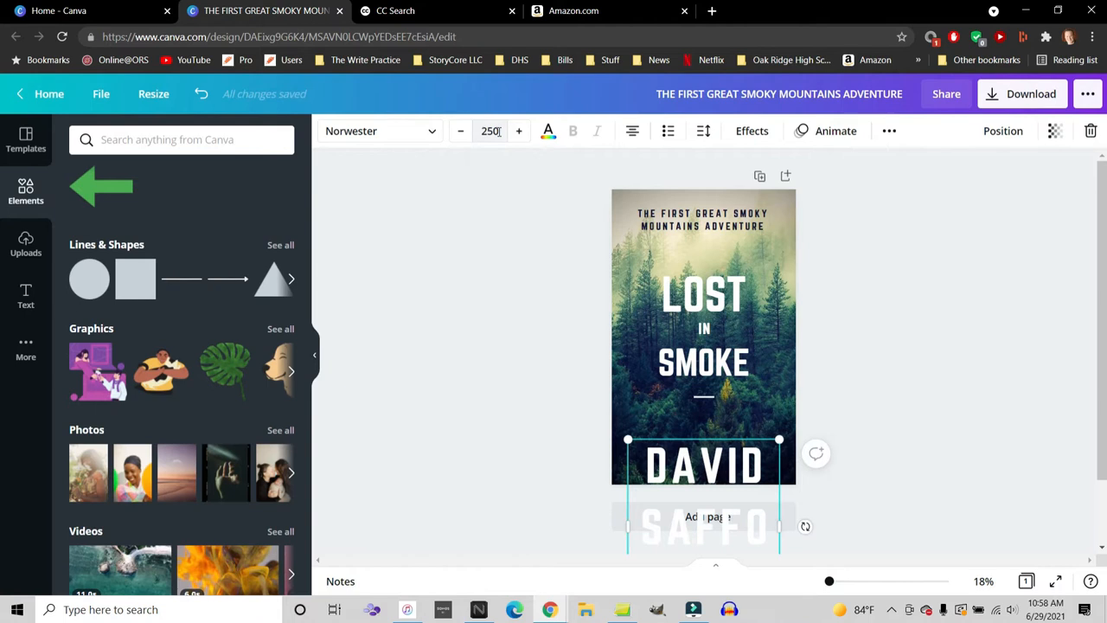
{"action": "left_click", "coordinate": [490, 130]}
{"action": "type", "text": "200"}
{"action": "key", "text": "Return"}
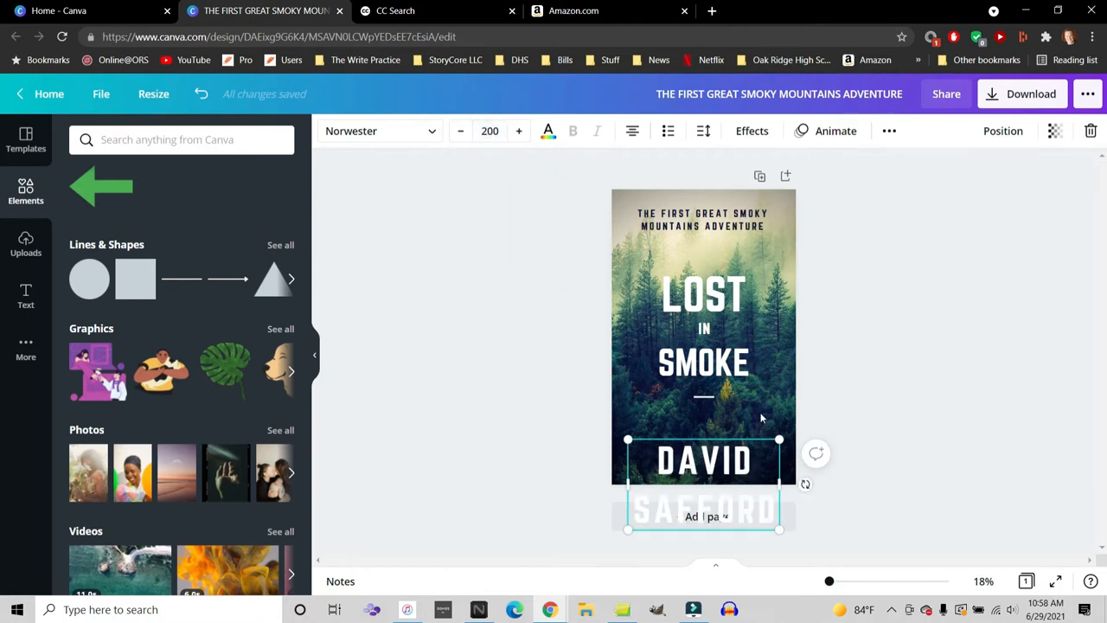
{"action": "left_click_drag", "start_coordinate": [757, 438], "coordinate": [764, 387]}
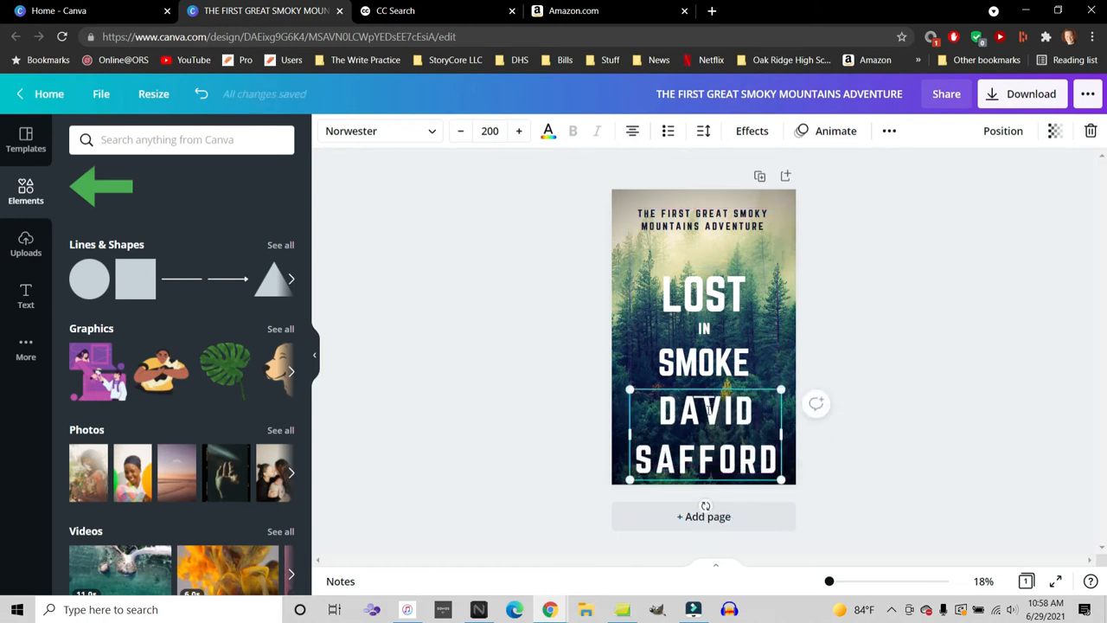
{"action": "triple_click", "coordinate": [709, 411]}
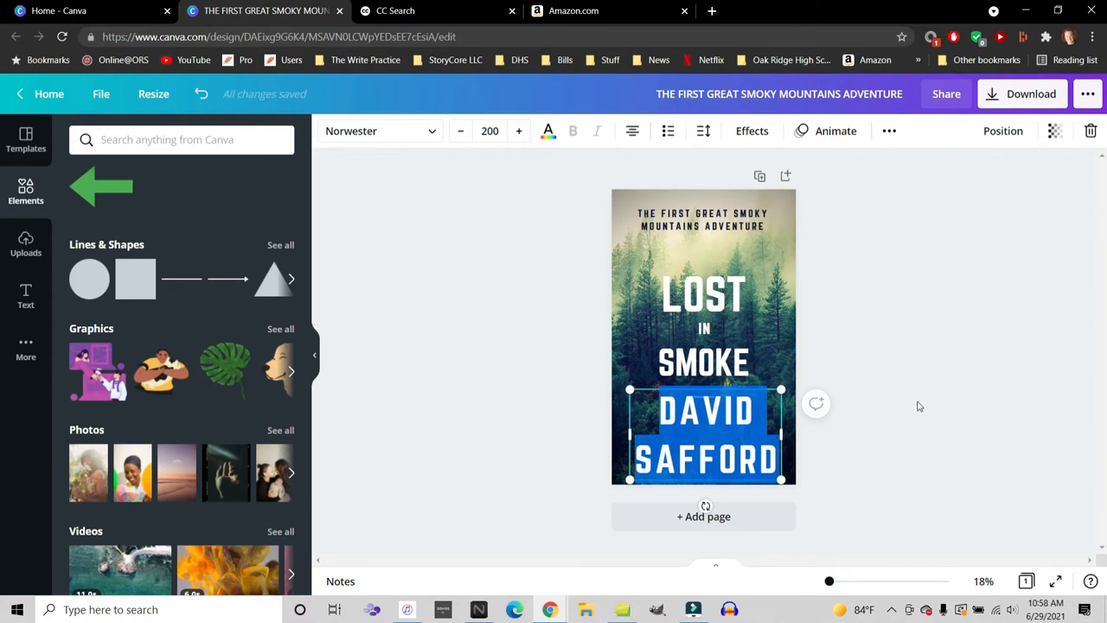
Step: Set the author name's line spacing to 1.09 and letter spacing to 0
{"action": "left_click", "coordinate": [704, 135]}
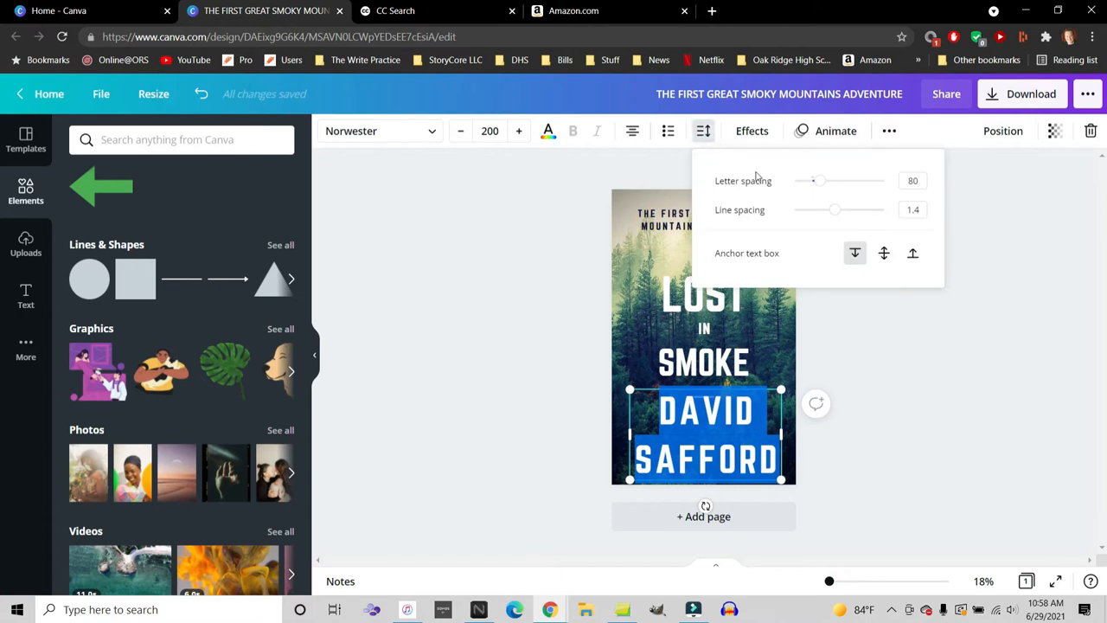
{"action": "left_click_drag", "start_coordinate": [836, 208], "coordinate": [823, 214]}
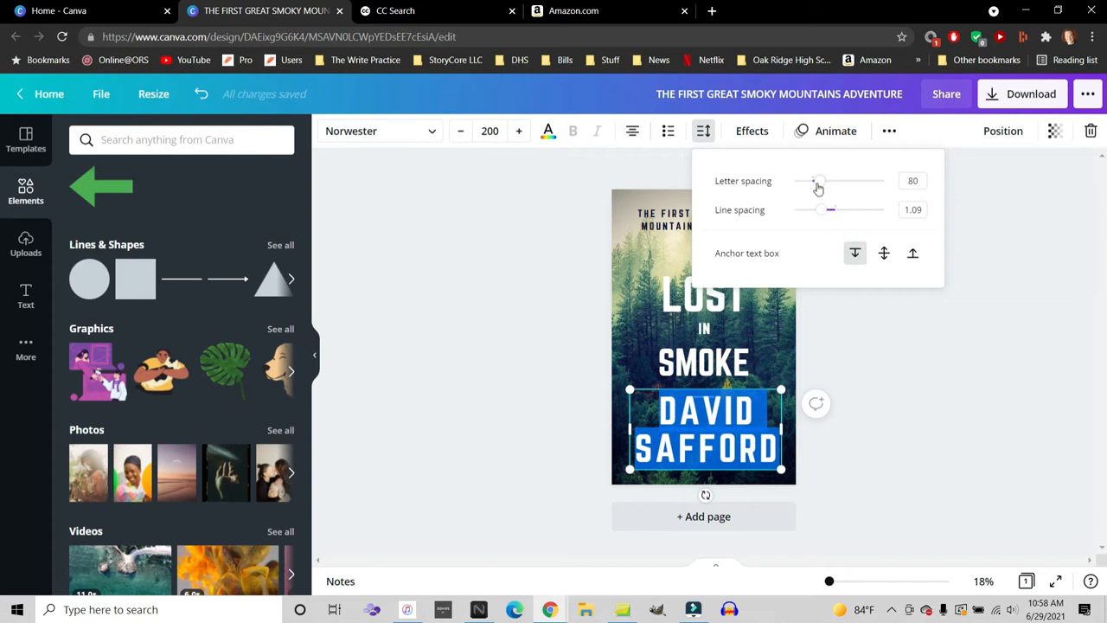
{"action": "left_click_drag", "start_coordinate": [819, 180], "coordinate": [813, 188]}
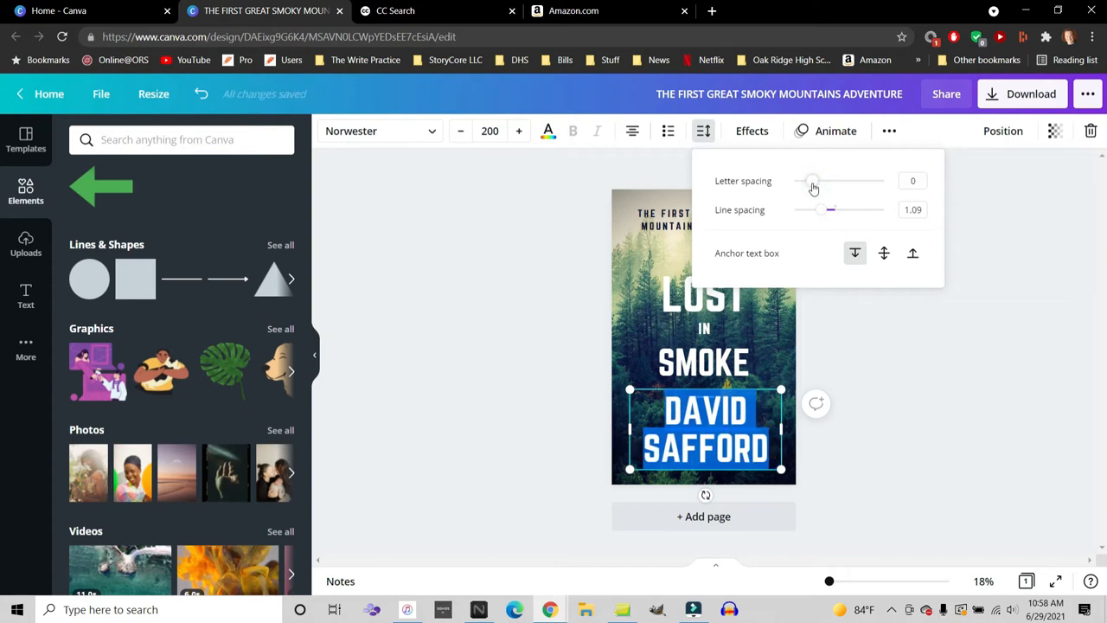
{"action": "left_click", "coordinate": [878, 337]}
Step: Nudge the author name text box slightly lower on the cover
{"action": "left_click", "coordinate": [870, 373]}
{"action": "left_click", "coordinate": [758, 408]}
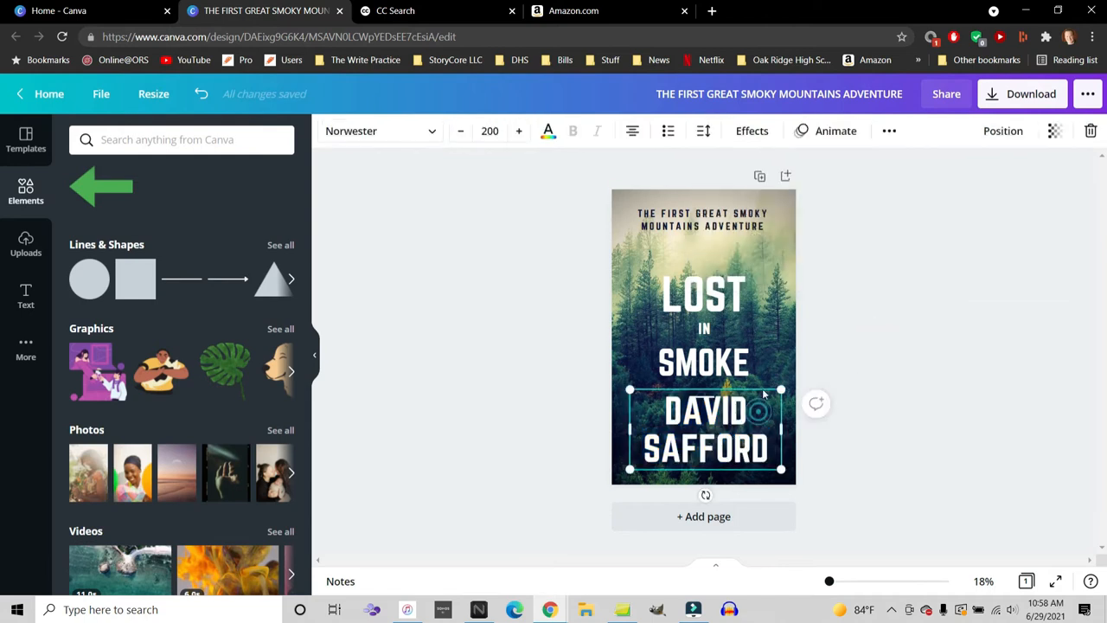
{"action": "left_click_drag", "start_coordinate": [765, 395], "coordinate": [765, 404]}
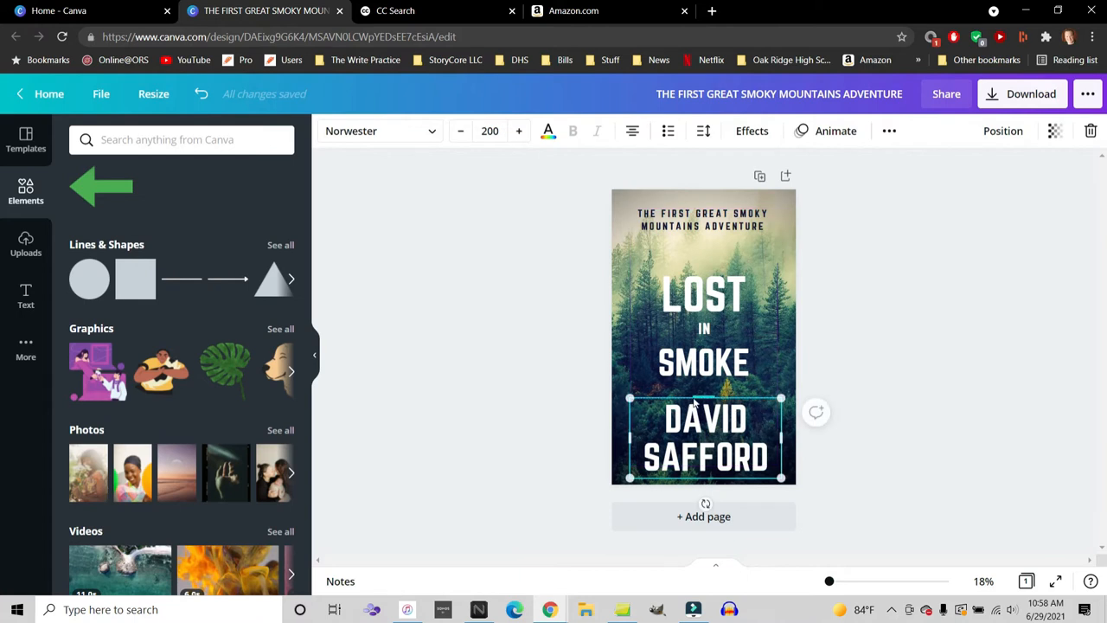
{"action": "left_click", "coordinate": [841, 391]}
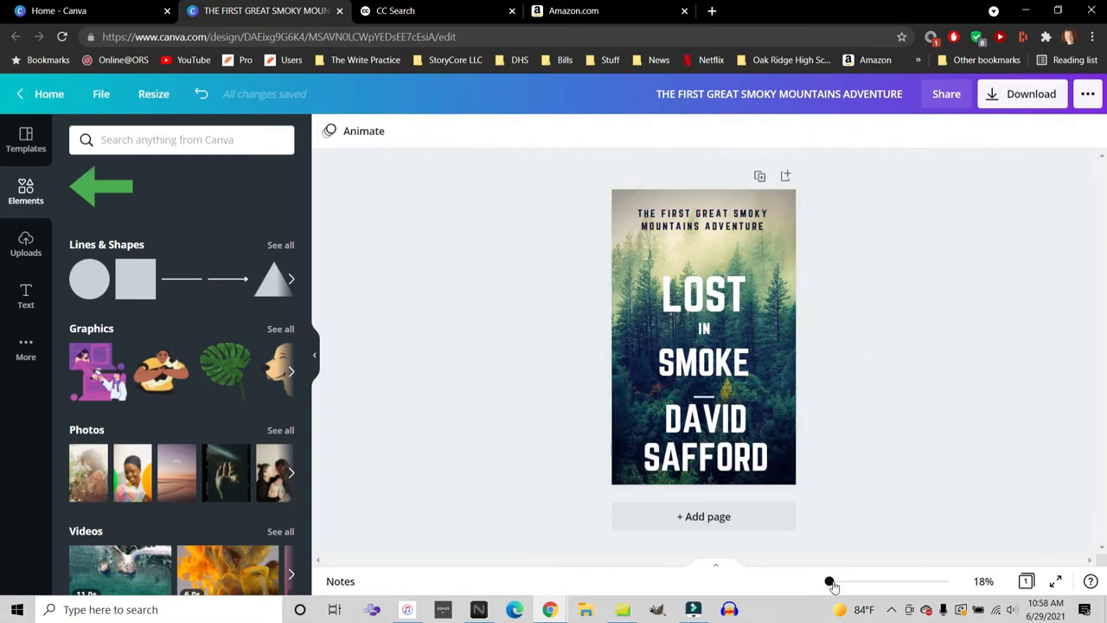
{"action": "left_click_drag", "start_coordinate": [831, 585], "coordinate": [834, 581]}
Step: Move the short divider line below SMOKE slightly up
{"action": "left_click", "coordinate": [717, 455]}
{"action": "left_click_drag", "start_coordinate": [717, 451], "coordinate": [718, 447]}
{"action": "left_click", "coordinate": [949, 423]}
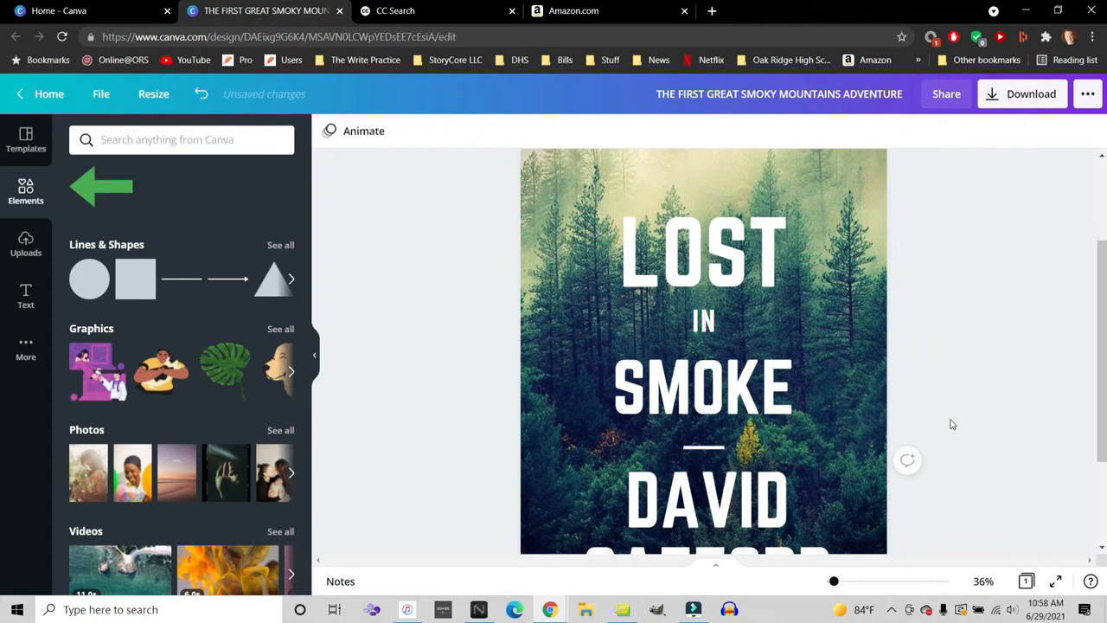
Step: Set the SMOKE title word's font size to 250
{"action": "scroll", "coordinate": [949, 423], "scroll_direction": "down", "scroll_amount": 1}
{"action": "scroll", "coordinate": [950, 424], "scroll_direction": "down", "scroll_amount": 1}
{"action": "scroll", "coordinate": [949, 424], "scroll_direction": "up", "scroll_amount": 3}
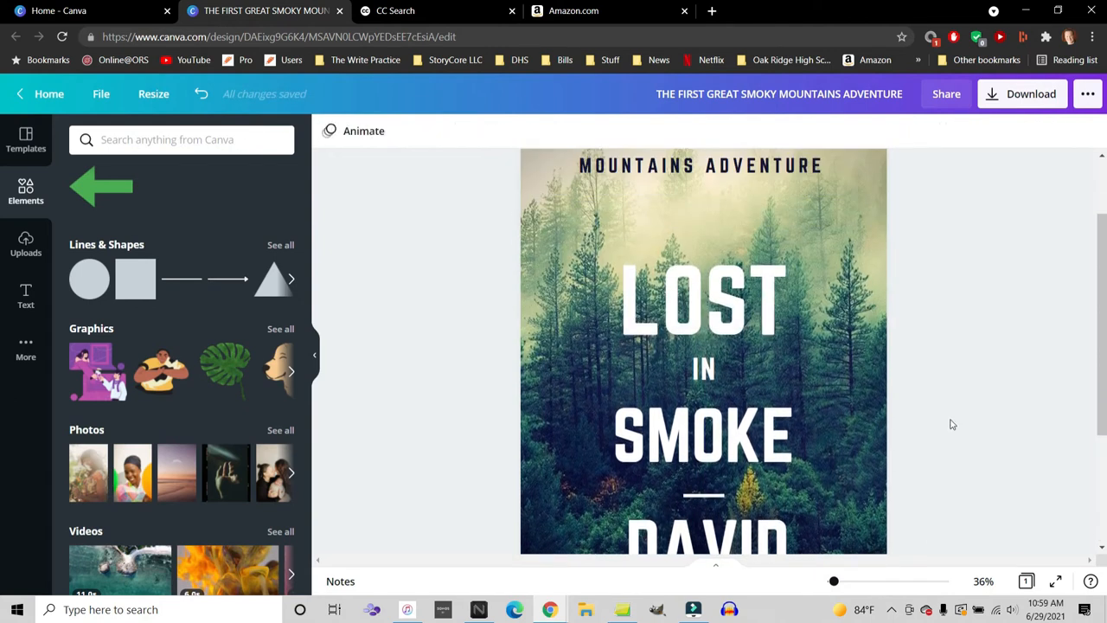
{"action": "scroll", "coordinate": [720, 385], "scroll_direction": "down", "scroll_amount": 1}
{"action": "left_click", "coordinate": [720, 381]}
{"action": "left_click", "coordinate": [719, 380]}
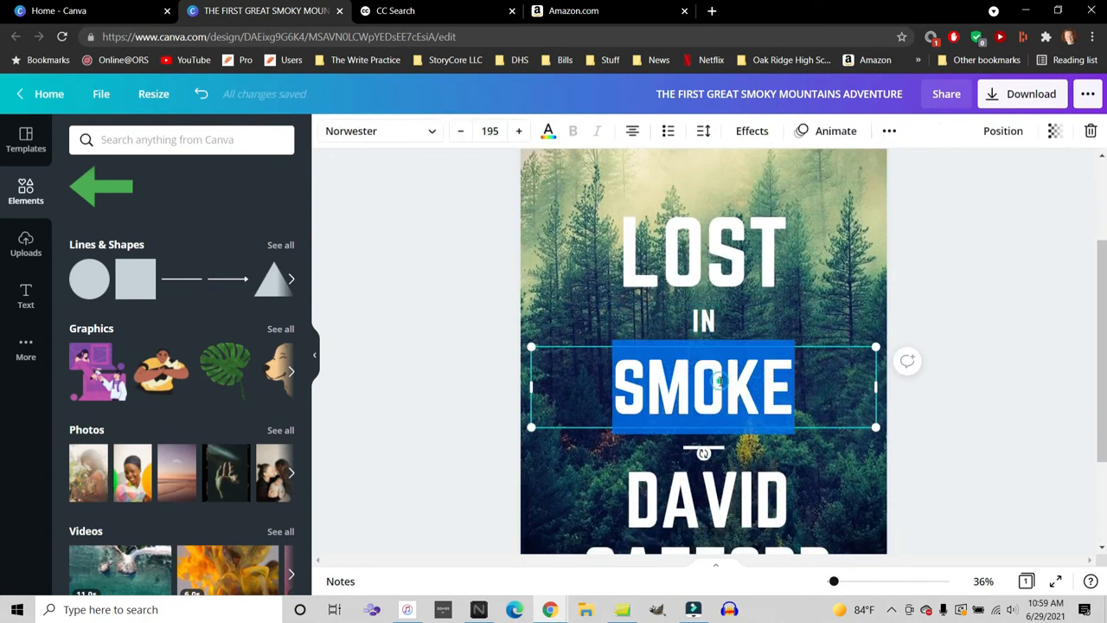
{"action": "left_click", "coordinate": [490, 130]}
{"action": "type", "text": "250"}
{"action": "key", "text": "Return"}
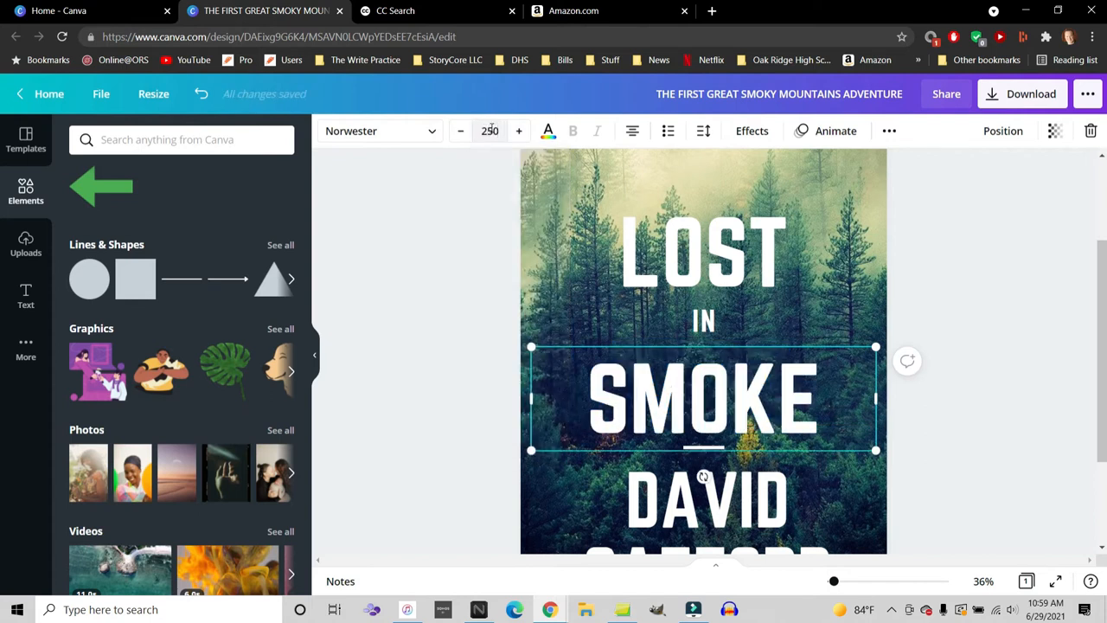
Step: Shift LOST, IN and SMOKE slightly higher, bringing SMOKE closer to IN
{"action": "scroll", "coordinate": [696, 328], "scroll_direction": "up", "scroll_amount": 1}
{"action": "left_click", "coordinate": [696, 323]}
{"action": "left_click_drag", "start_coordinate": [695, 322], "coordinate": [696, 312]}
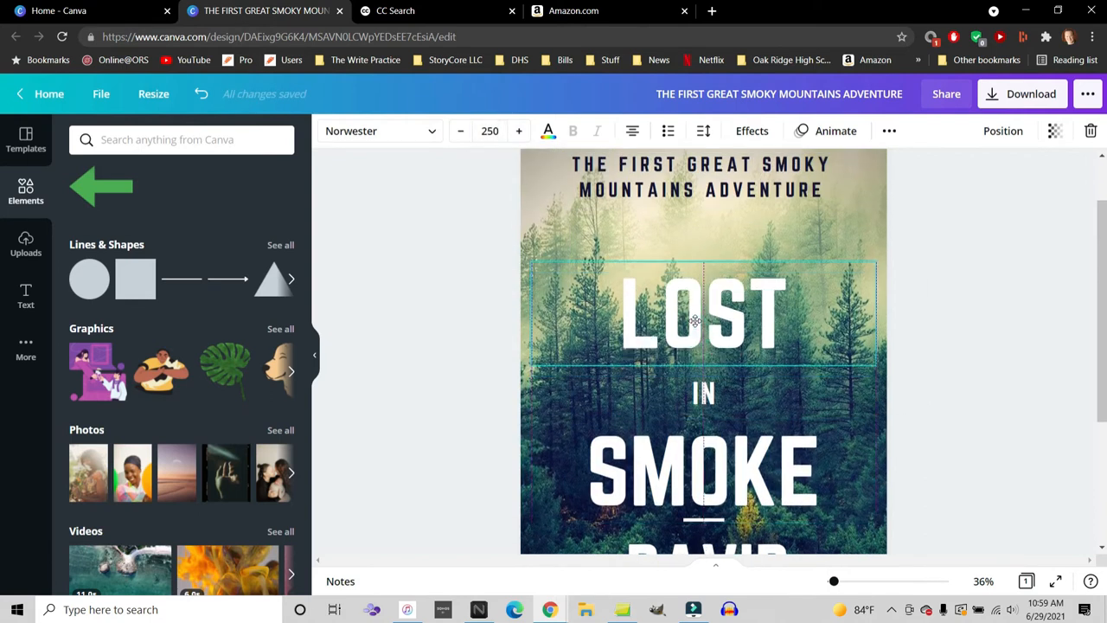
{"action": "left_click_drag", "start_coordinate": [742, 394], "coordinate": [741, 382]}
{"action": "left_click", "coordinate": [751, 447]}
{"action": "left_click_drag", "start_coordinate": [751, 447], "coordinate": [753, 430]}
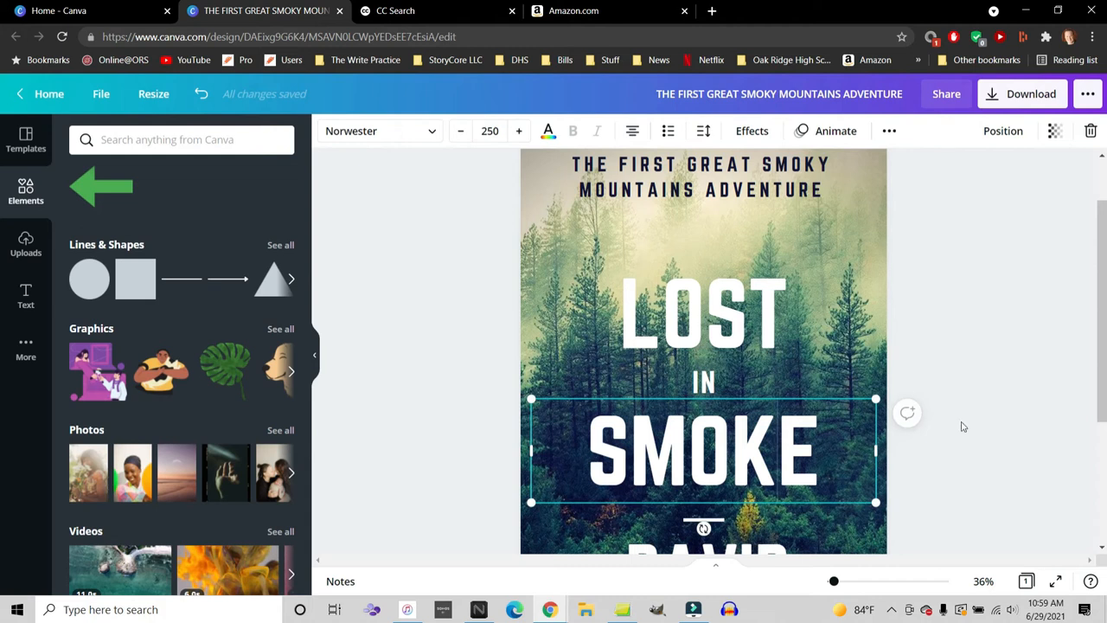
{"action": "left_click", "coordinate": [914, 413]}
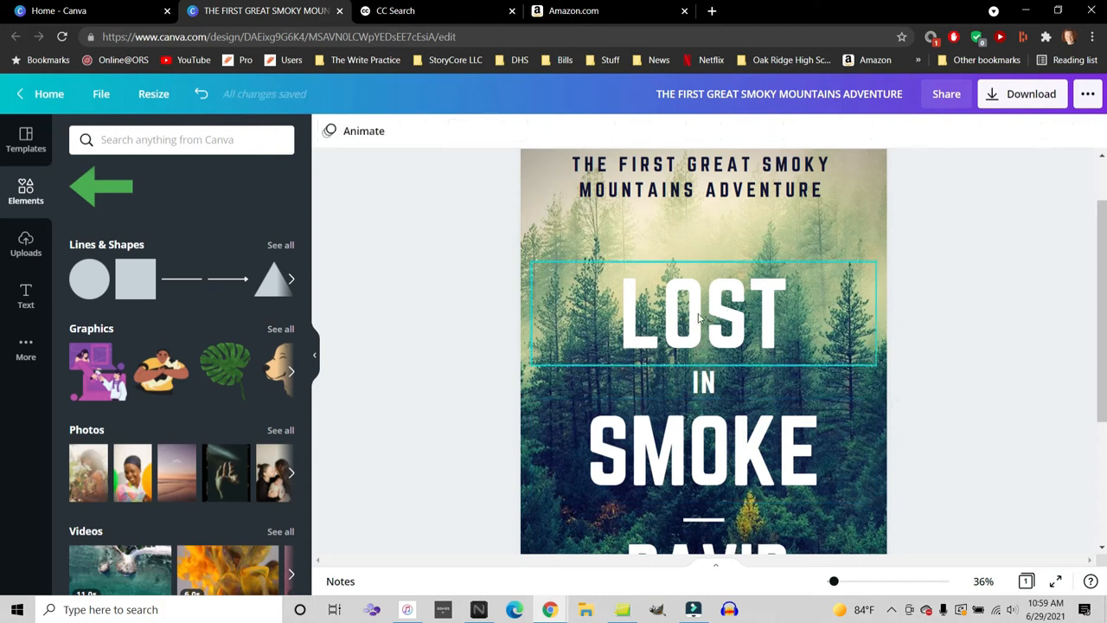
{"action": "left_click", "coordinate": [877, 217]}
Step: Lower the forest photo's brightness to -13 in its Adjust settings
{"action": "left_click", "coordinate": [474, 132]}
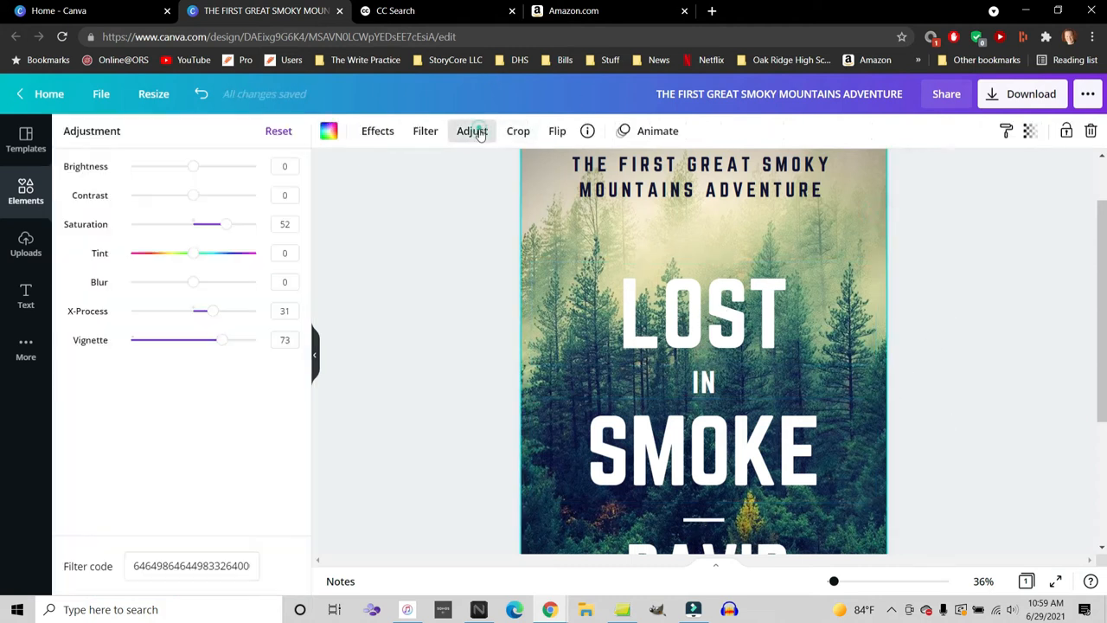
{"action": "left_click", "coordinate": [193, 167]}
{"action": "left_click_drag", "start_coordinate": [193, 168], "coordinate": [186, 169]}
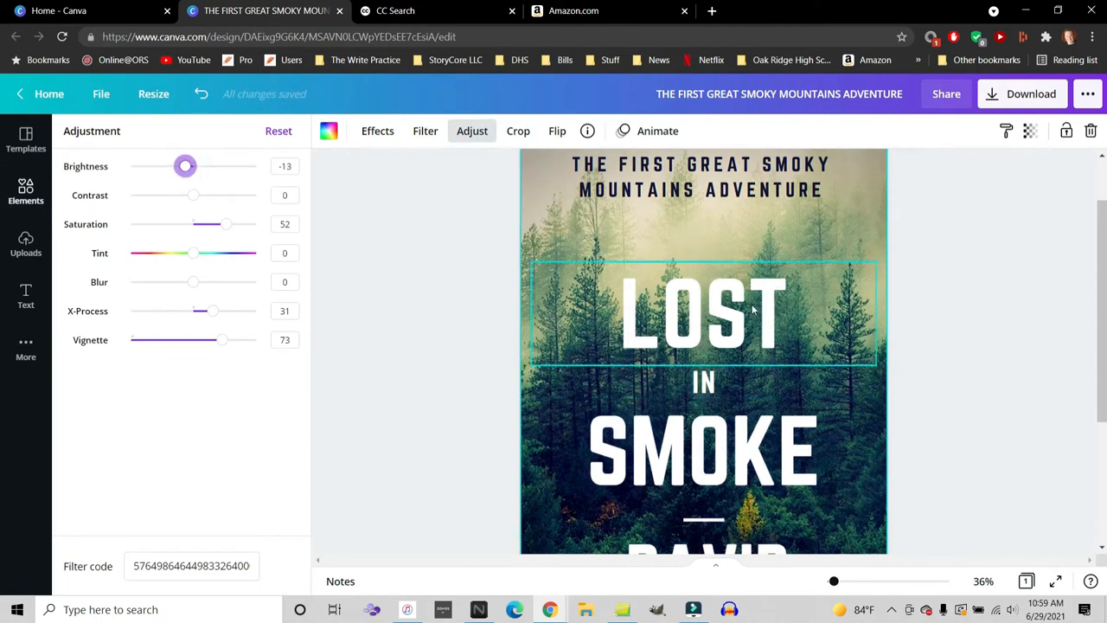
{"action": "left_click", "coordinate": [637, 283]}
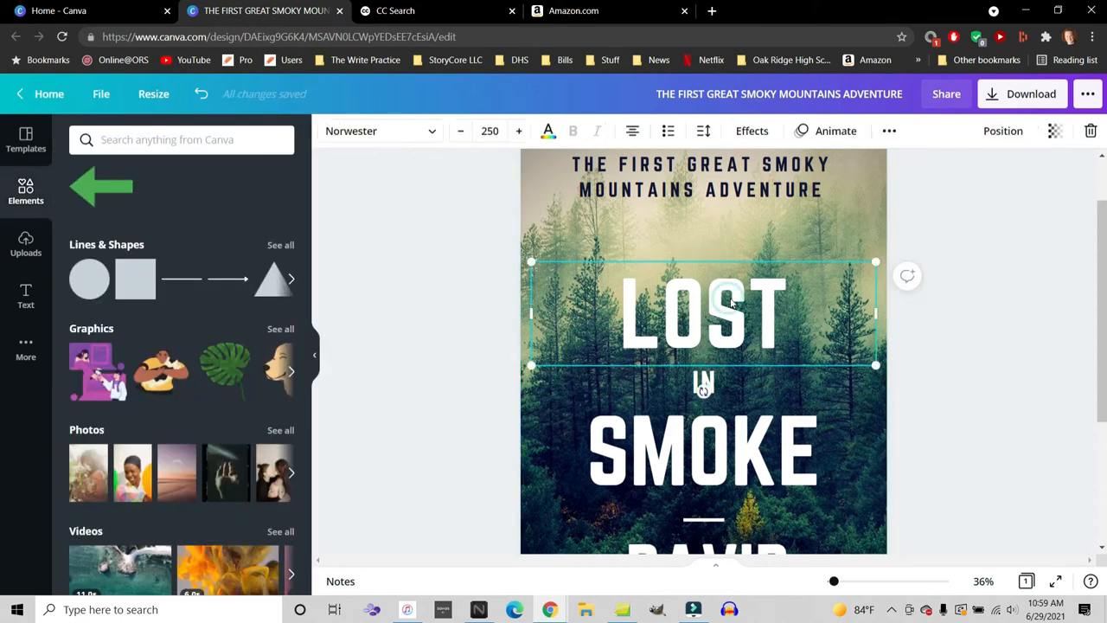
Step: Set the transparency of LOST and IN to 90
{"action": "left_click", "coordinate": [1057, 133]}
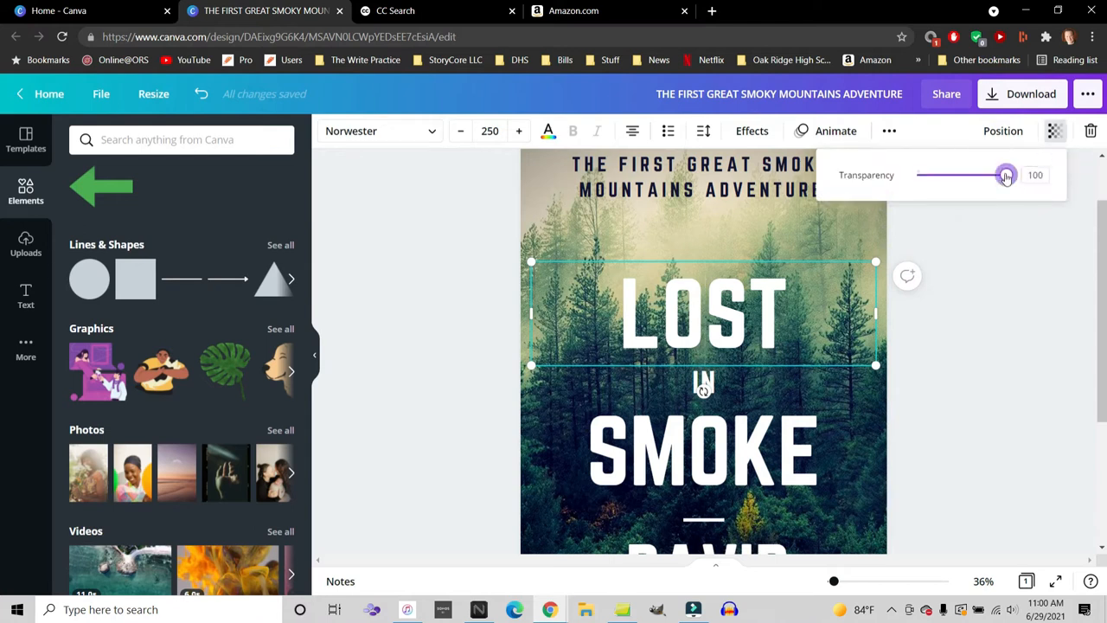
{"action": "mouse_move", "coordinate": [1007, 175]}
{"action": "left_mouse_down"}
{"action": "mouse_move", "coordinate": [920, 174]}
{"action": "mouse_move", "coordinate": [999, 177]}
{"action": "left_mouse_up"}
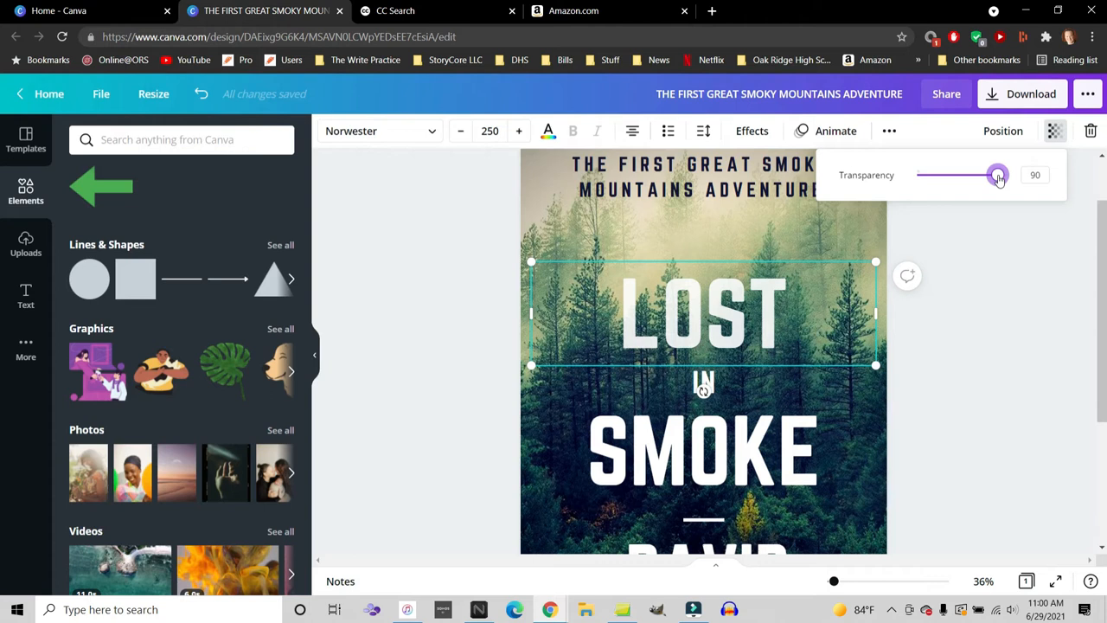
{"action": "left_click_drag", "start_coordinate": [999, 178], "coordinate": [1007, 174]}
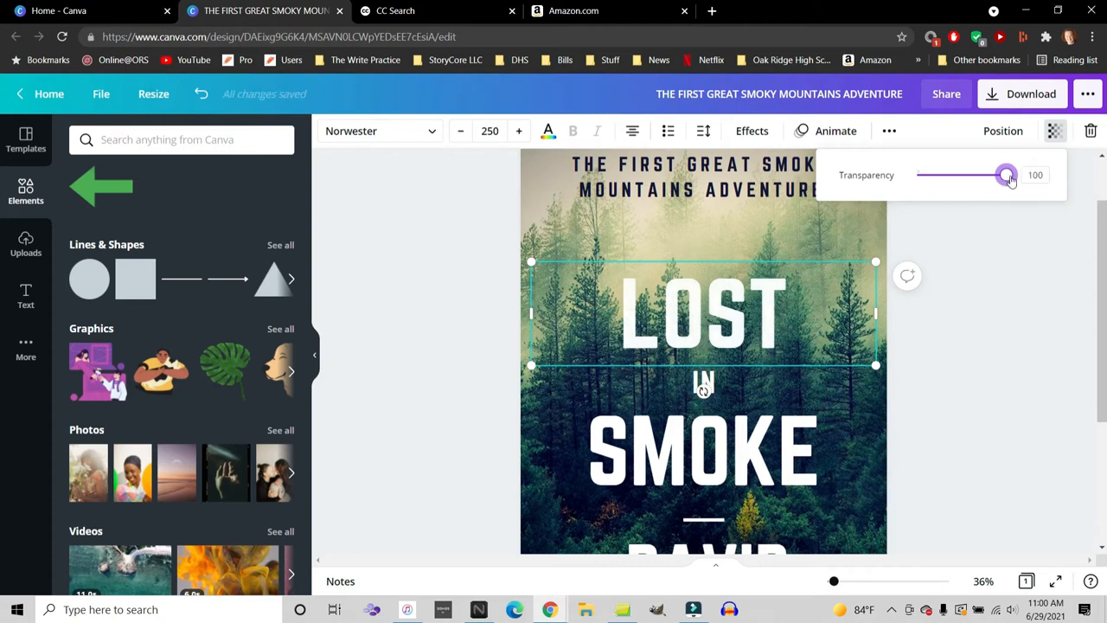
{"action": "left_click_drag", "start_coordinate": [1007, 177], "coordinate": [999, 180]}
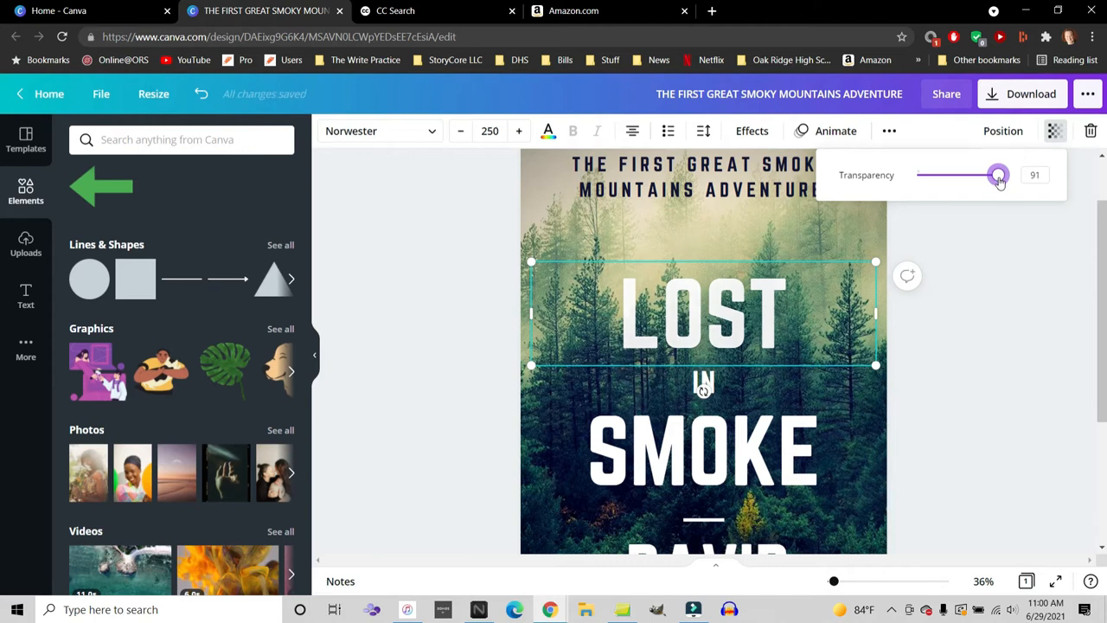
{"action": "left_click", "coordinate": [994, 255]}
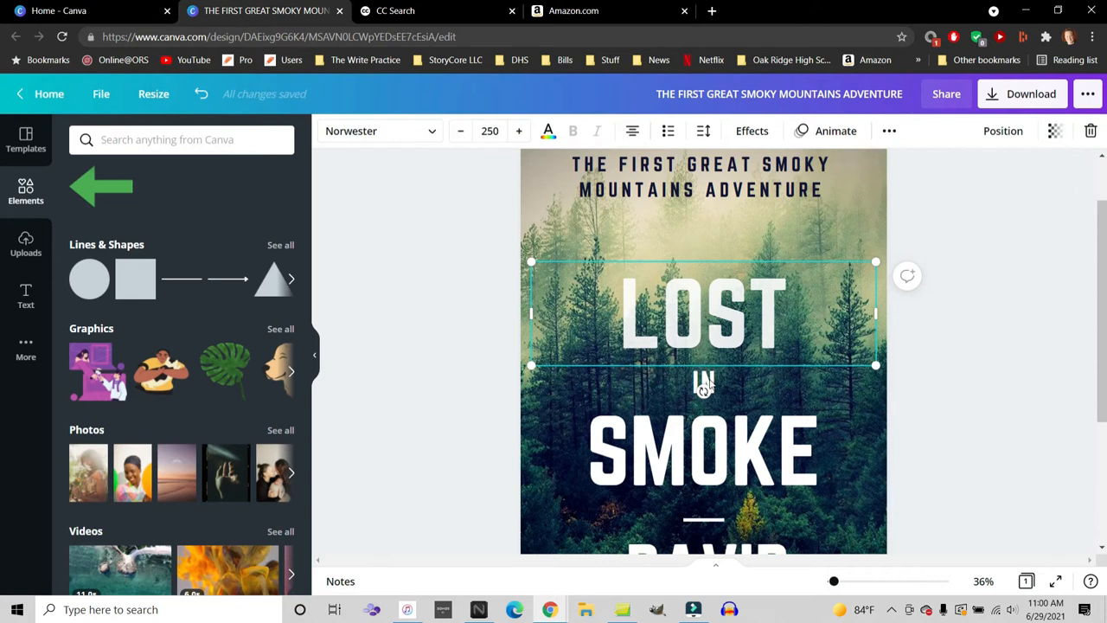
{"action": "left_click", "coordinate": [705, 383]}
{"action": "left_click", "coordinate": [1054, 131]}
{"action": "left_click_drag", "start_coordinate": [1007, 175], "coordinate": [998, 177]}
Step: Set the author name's transparency to 89, leaving SMOKE unchanged
{"action": "left_click", "coordinate": [811, 407]}
{"action": "left_click", "coordinate": [1054, 132]}
{"action": "left_click", "coordinate": [1017, 257]}
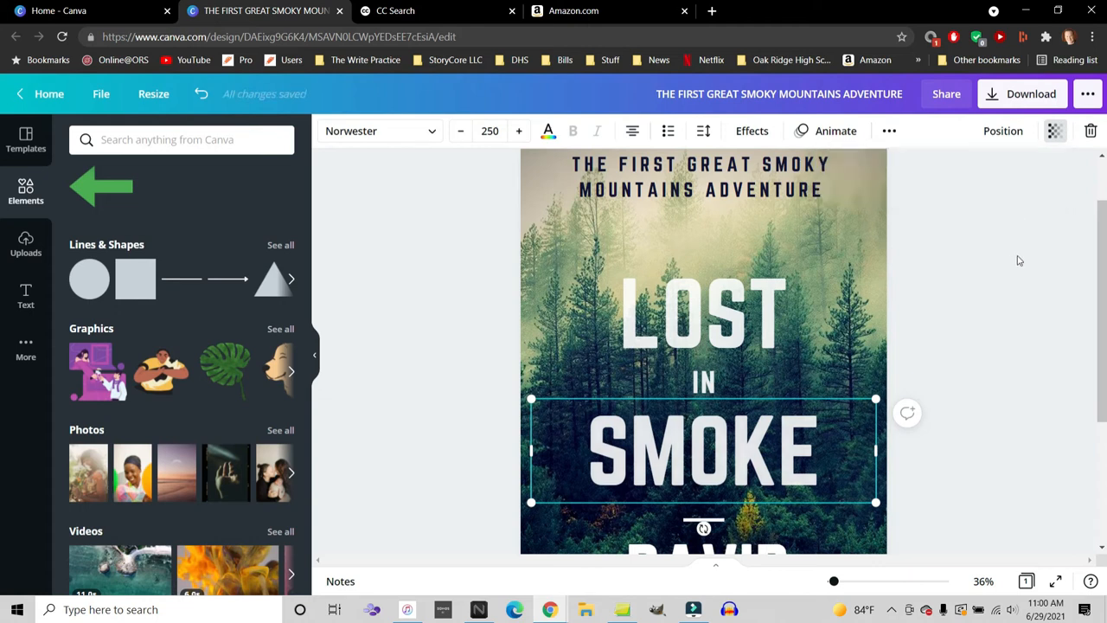
{"action": "scroll", "coordinate": [1017, 260], "scroll_direction": "down", "scroll_amount": 2}
{"action": "left_click", "coordinate": [718, 426]}
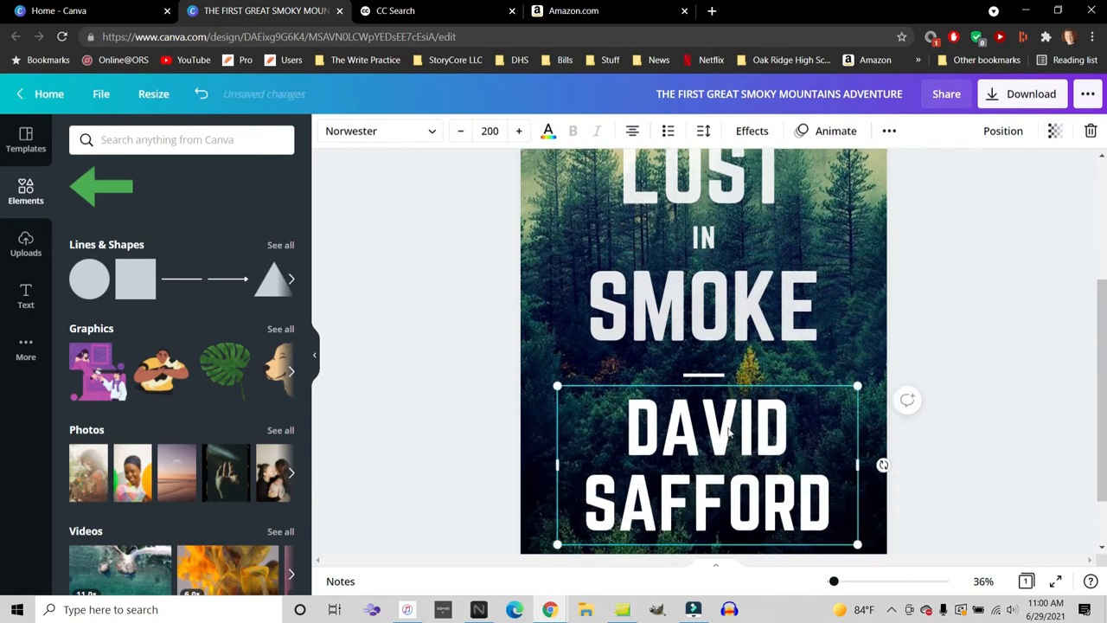
{"action": "left_click", "coordinate": [1054, 130]}
{"action": "left_click_drag", "start_coordinate": [1011, 184], "coordinate": [997, 180]}
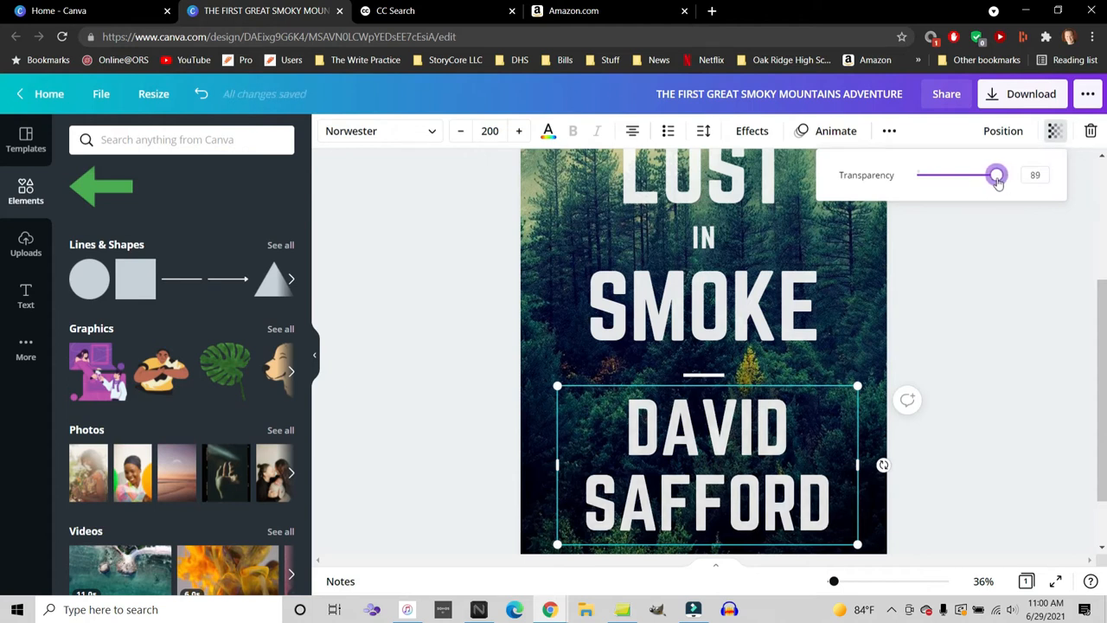
{"action": "left_click", "coordinate": [1013, 250]}
Step: Set the series line's transparency to 85 and view the whole cover
{"action": "scroll", "coordinate": [1009, 251], "scroll_direction": "up", "scroll_amount": 4}
{"action": "left_click", "coordinate": [773, 261]}
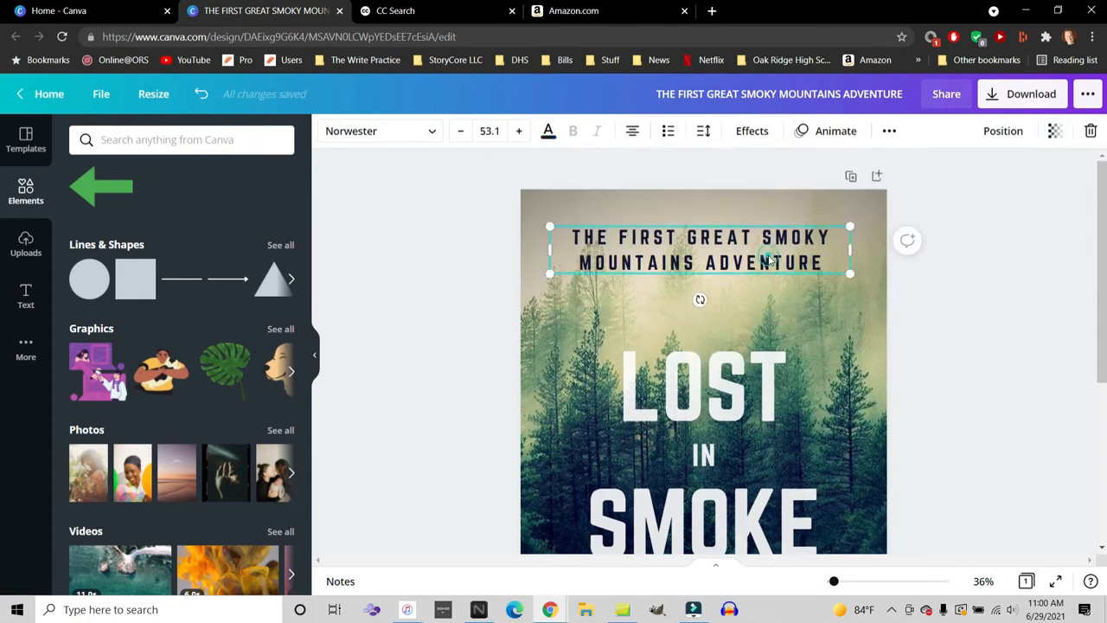
{"action": "left_click", "coordinate": [1064, 130]}
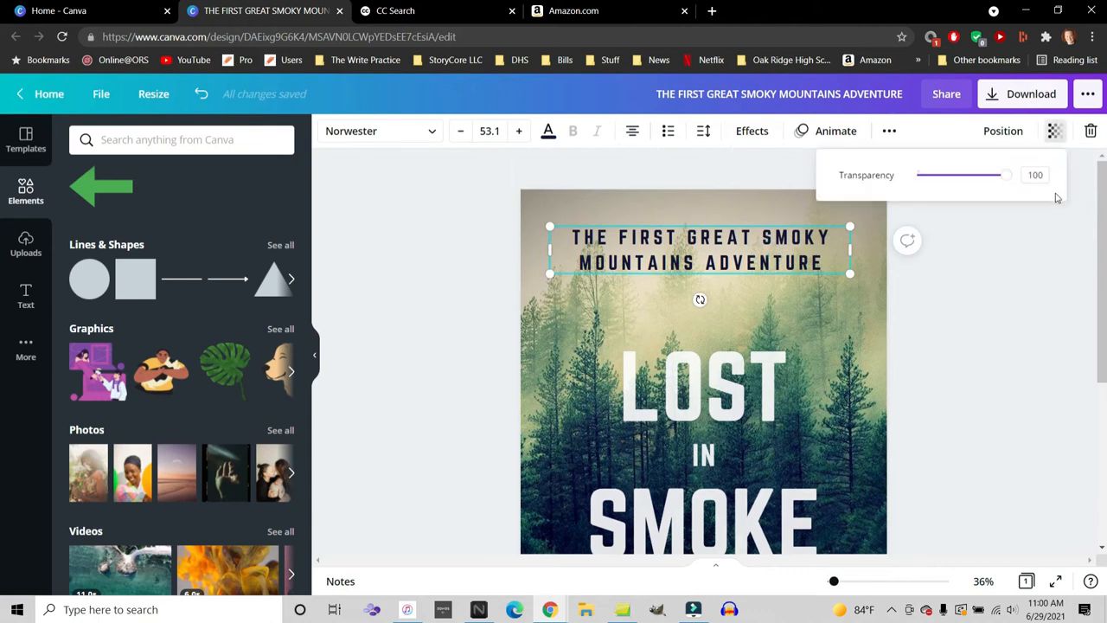
{"action": "left_click_drag", "start_coordinate": [1008, 183], "coordinate": [995, 185]}
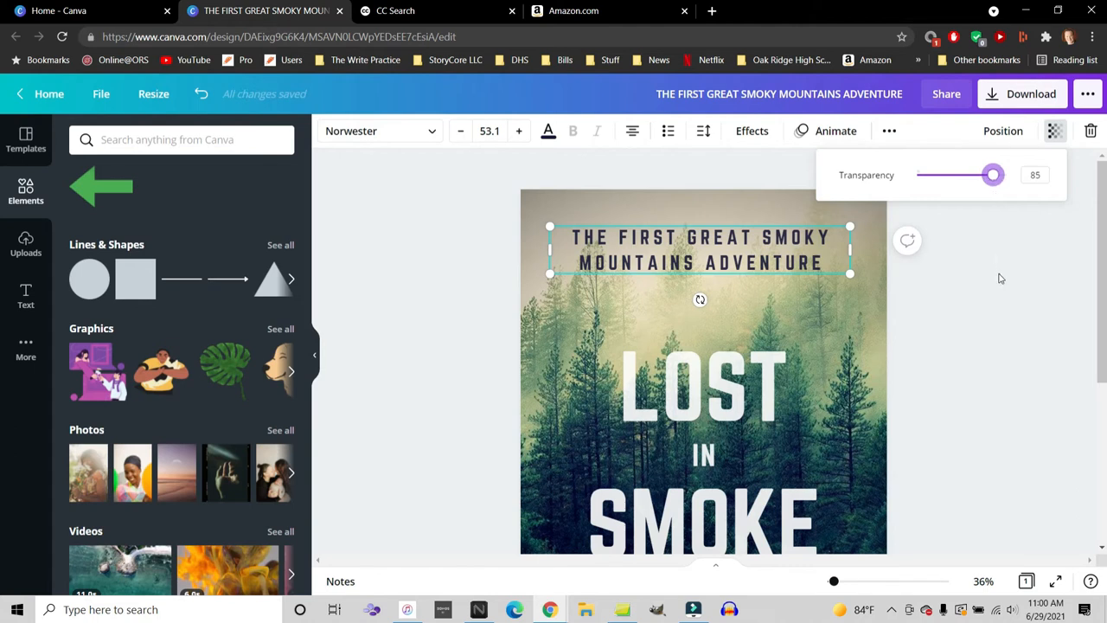
{"action": "scroll", "coordinate": [1001, 277], "scroll_direction": "down", "scroll_amount": 3}
{"action": "scroll", "coordinate": [1001, 277], "scroll_direction": "up", "scroll_amount": 2}
{"action": "scroll", "coordinate": [1001, 294], "scroll_direction": "down", "scroll_amount": 1}
{"action": "left_click_drag", "start_coordinate": [834, 582], "coordinate": [831, 582]}
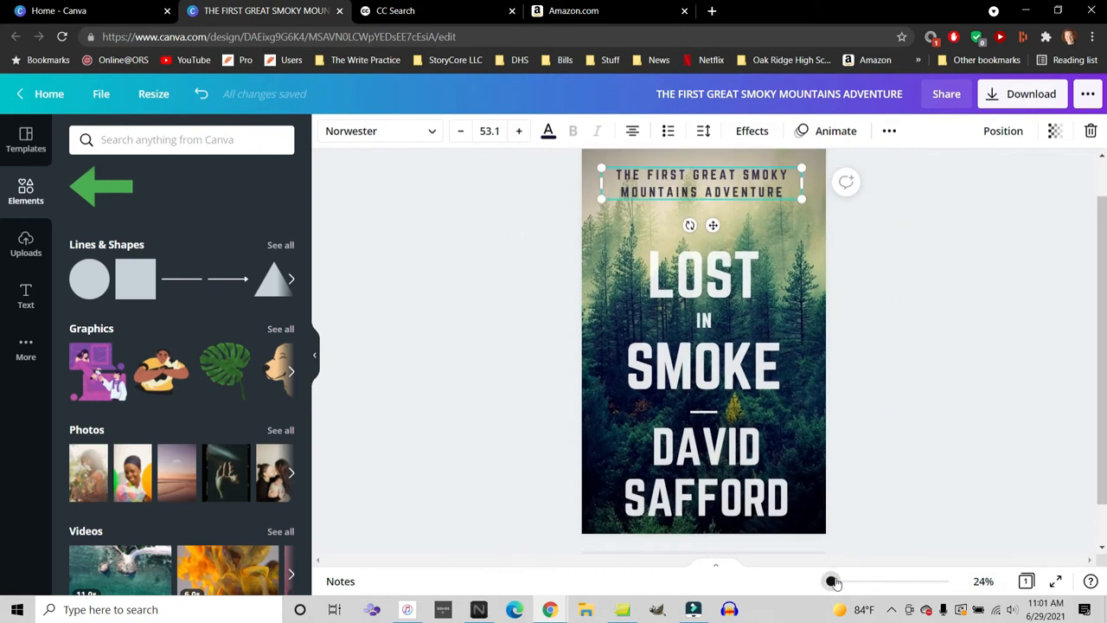
Step: Move LOST, IN and SMOKE up together, then raise IN a little on its own
{"action": "left_click", "coordinate": [880, 447]}
{"action": "left_click_drag", "start_coordinate": [1104, 344], "coordinate": [1104, 336]}
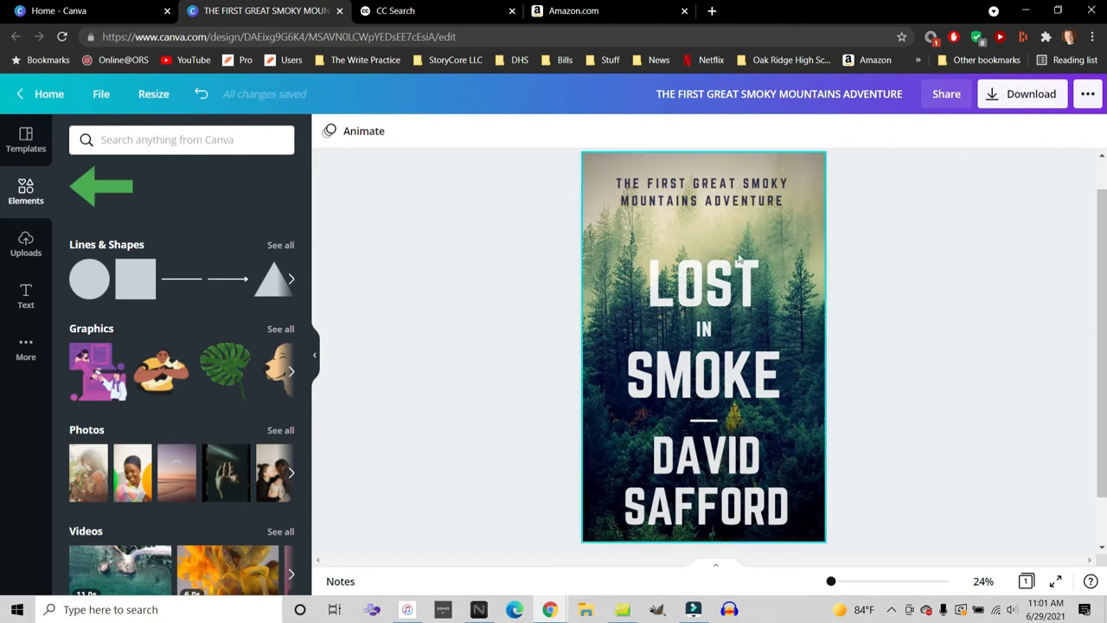
{"action": "left_click", "coordinate": [713, 311]}
{"action": "left_click", "coordinate": [705, 332], "text": "shift"}
{"action": "left_click", "coordinate": [723, 362], "text": "shift"}
{"action": "mouse_move", "coordinate": [728, 357]}
{"action": "left_mouse_down"}
{"action": "mouse_move", "coordinate": [737, 305]}
{"action": "mouse_move", "coordinate": [740, 353]}
{"action": "left_mouse_up"}
{"action": "left_click", "coordinate": [874, 308]}
{"action": "left_click", "coordinate": [847, 329]}
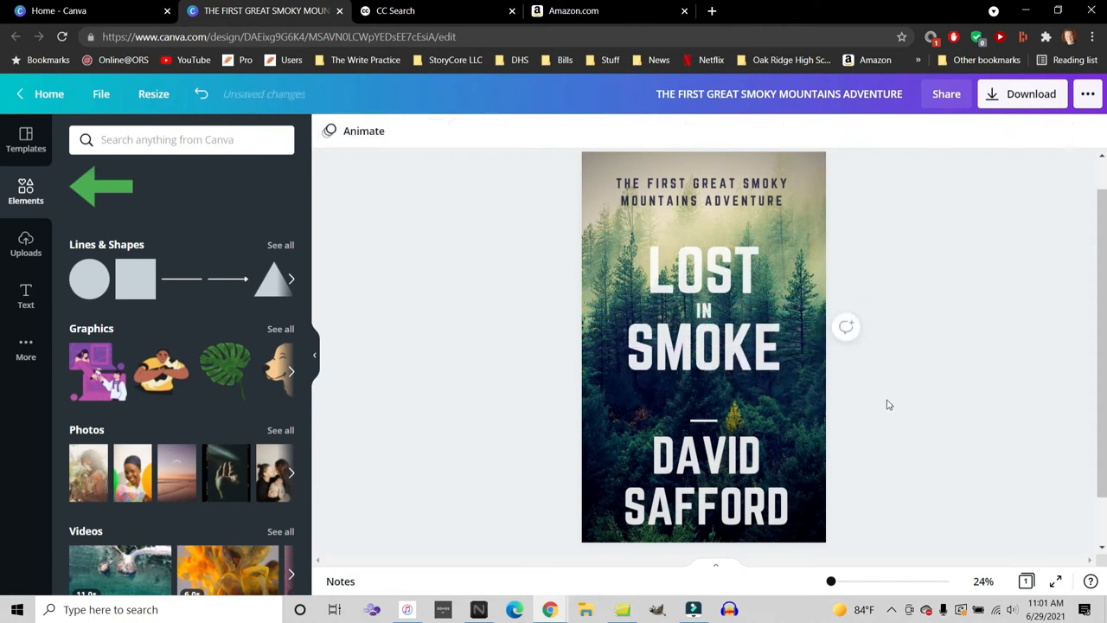
Step: Raise the divider line to just below SMOKE and re-centre SMOKE slightly lower
{"action": "left_click", "coordinate": [714, 421]}
{"action": "left_click_drag", "start_coordinate": [709, 419], "coordinate": [707, 404]}
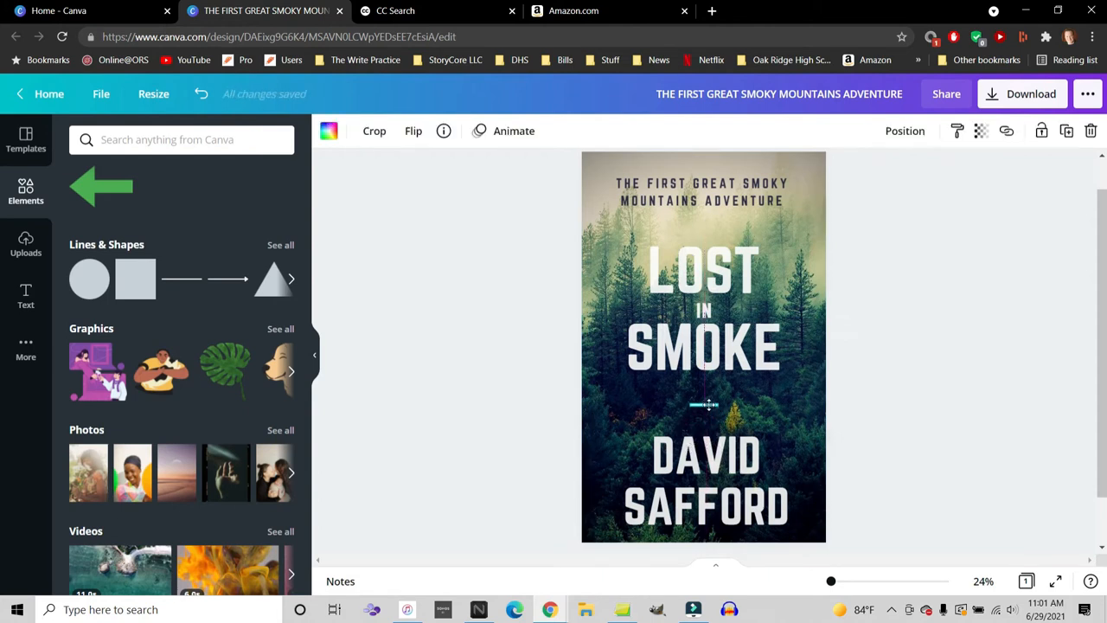
{"action": "left_click", "coordinate": [936, 407]}
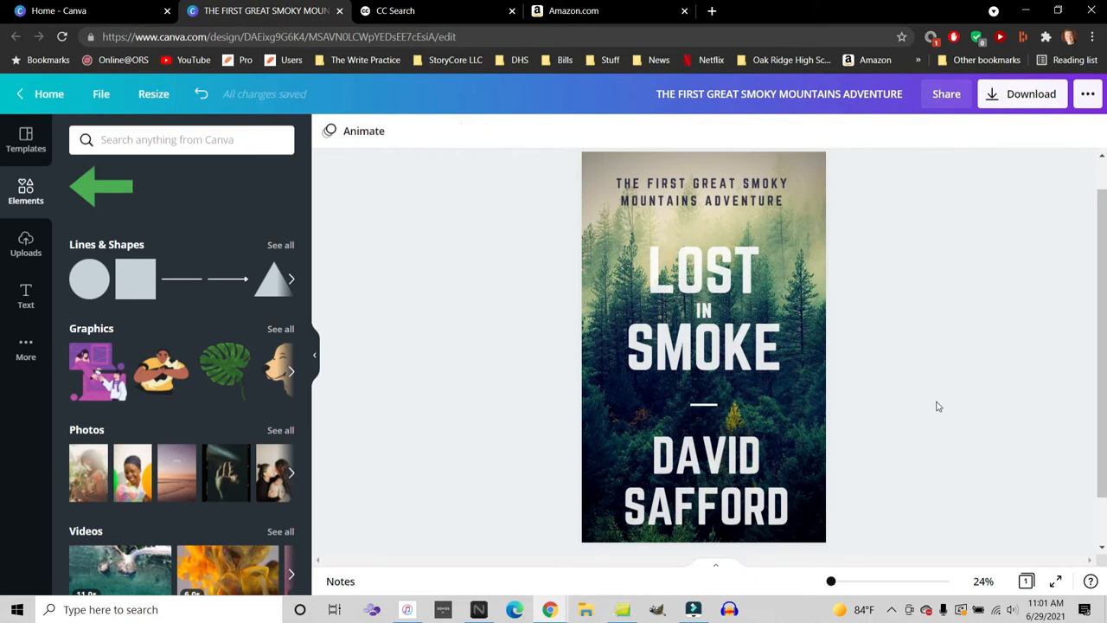
{"action": "left_click", "coordinate": [742, 344]}
{"action": "left_click_drag", "start_coordinate": [742, 342], "coordinate": [744, 352]}
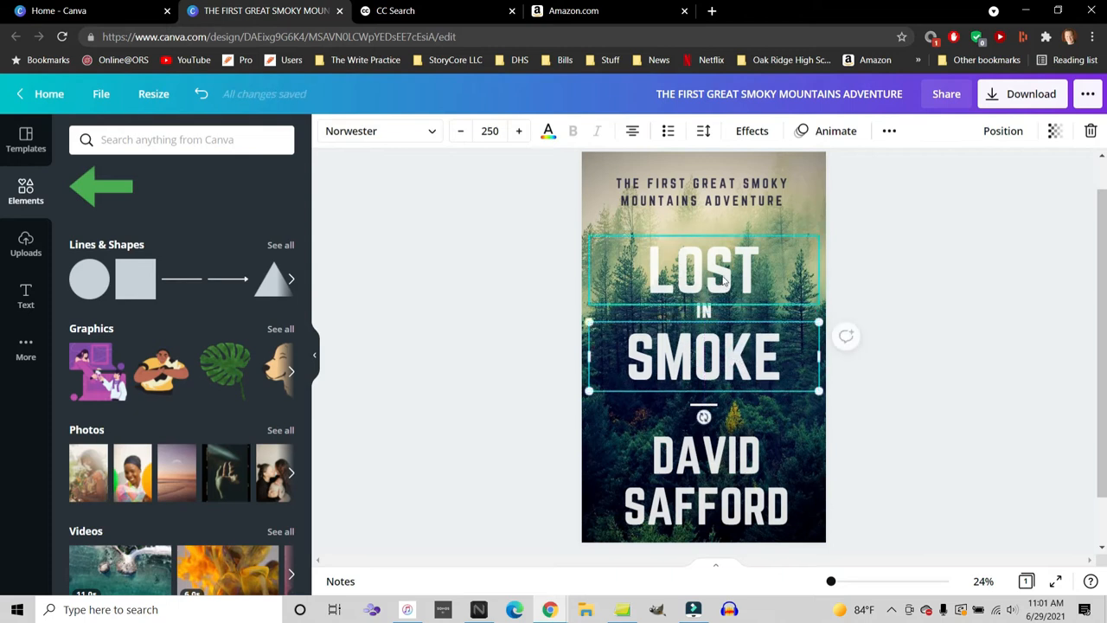
{"action": "left_click", "coordinate": [934, 305]}
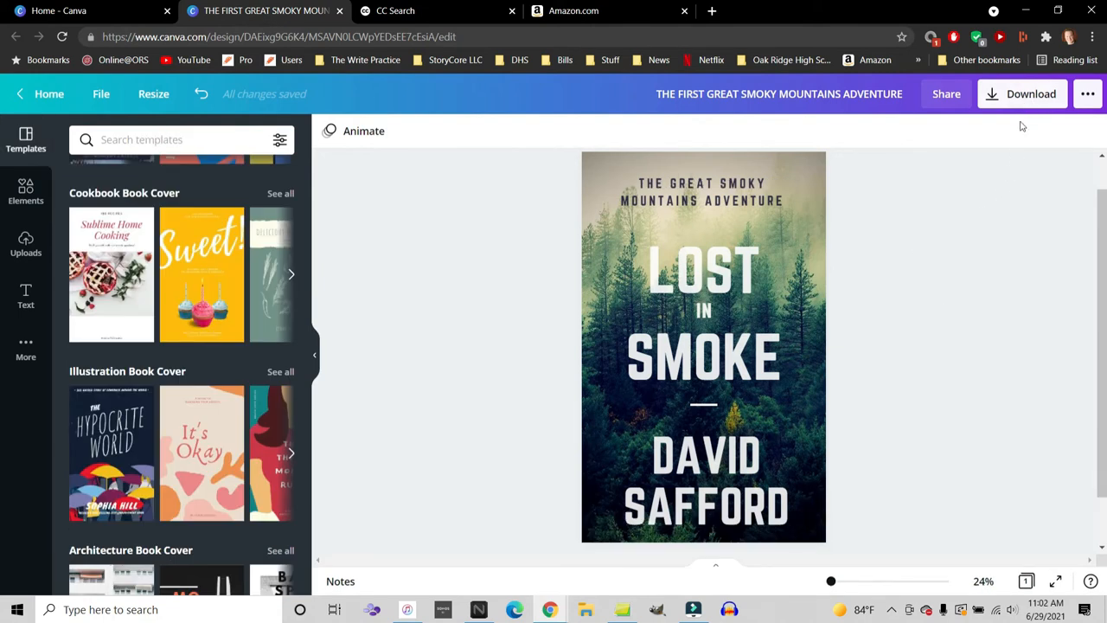
Step: Download the cover as a PNG
{"action": "left_click", "coordinate": [1026, 100]}
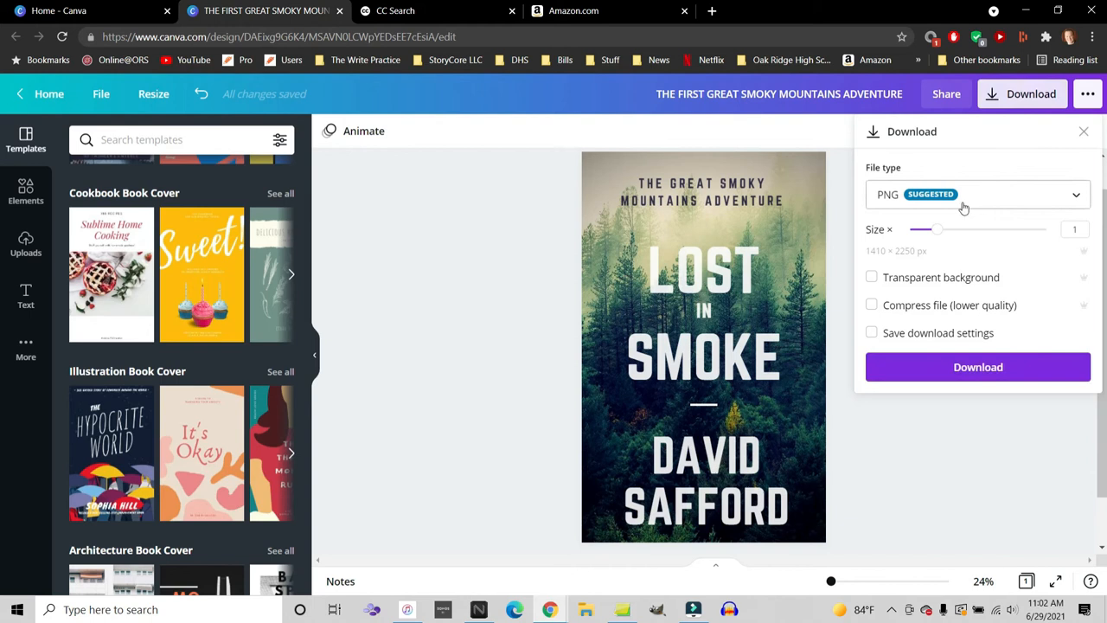
{"action": "left_click", "coordinate": [964, 204]}
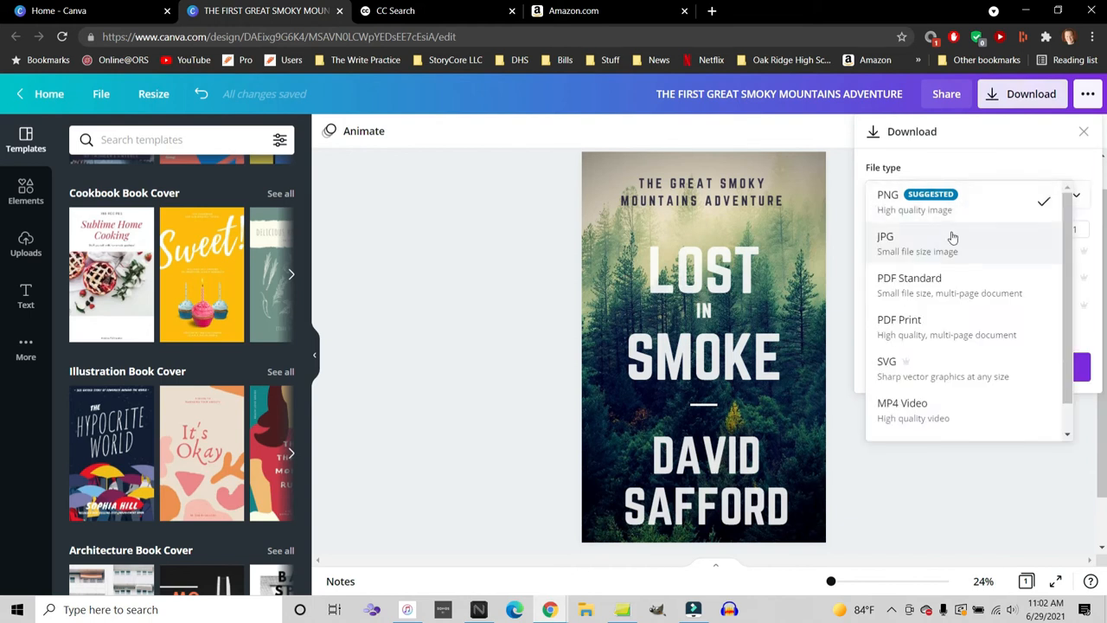
{"action": "left_click", "coordinate": [970, 198]}
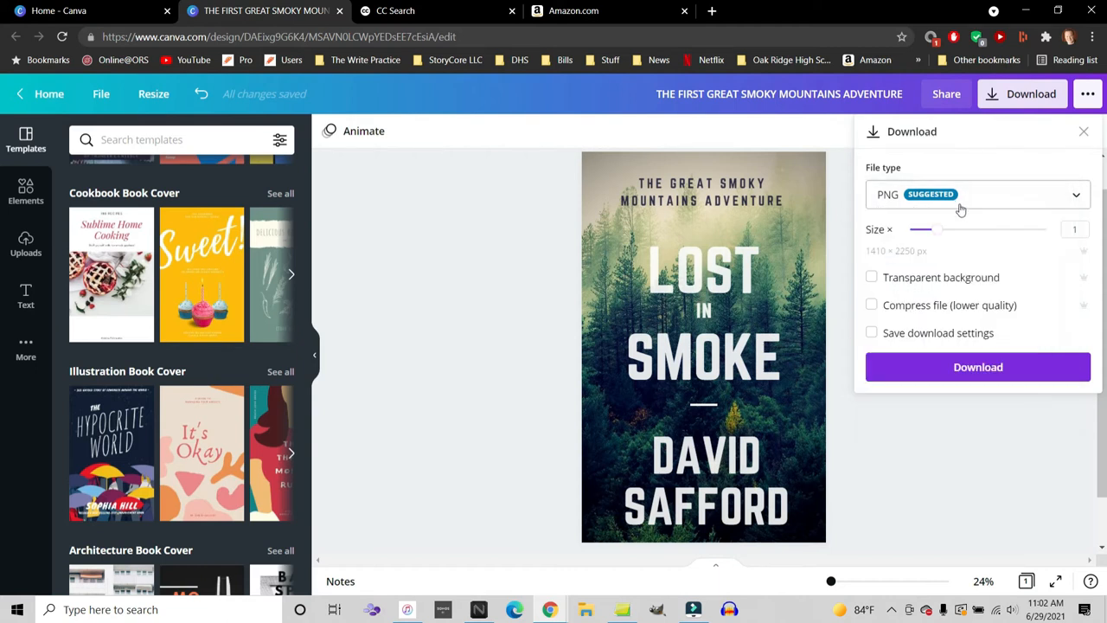
{"action": "left_click", "coordinate": [966, 367]}
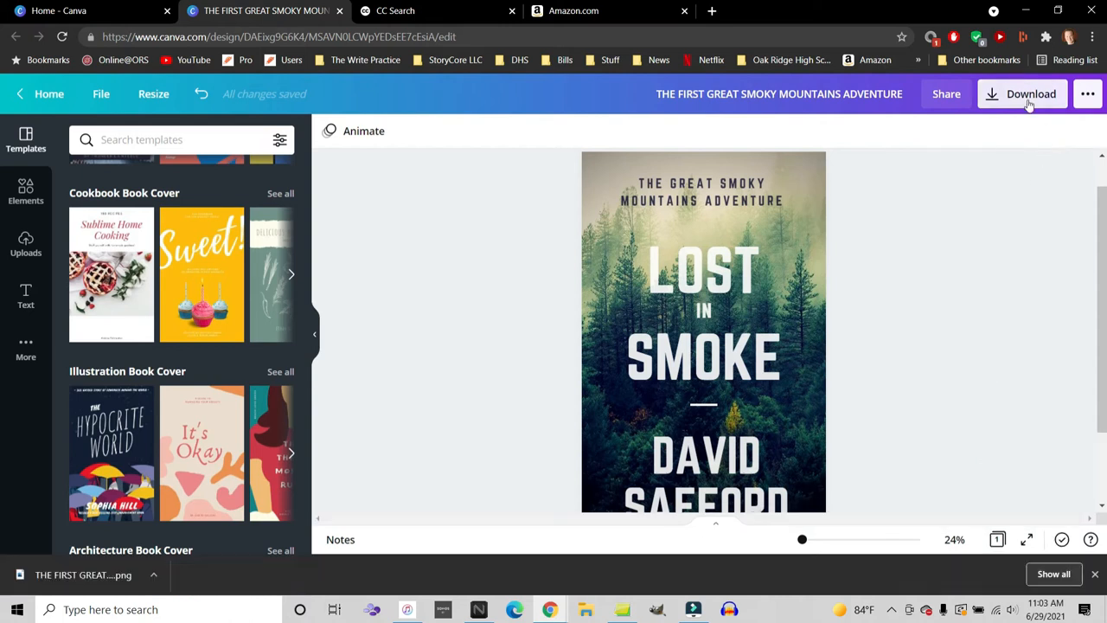
Step: Download the cover as a JPG at quality 100, saving the download settings
{"action": "left_click", "coordinate": [1029, 97]}
{"action": "left_click", "coordinate": [984, 198]}
{"action": "left_click", "coordinate": [967, 242]}
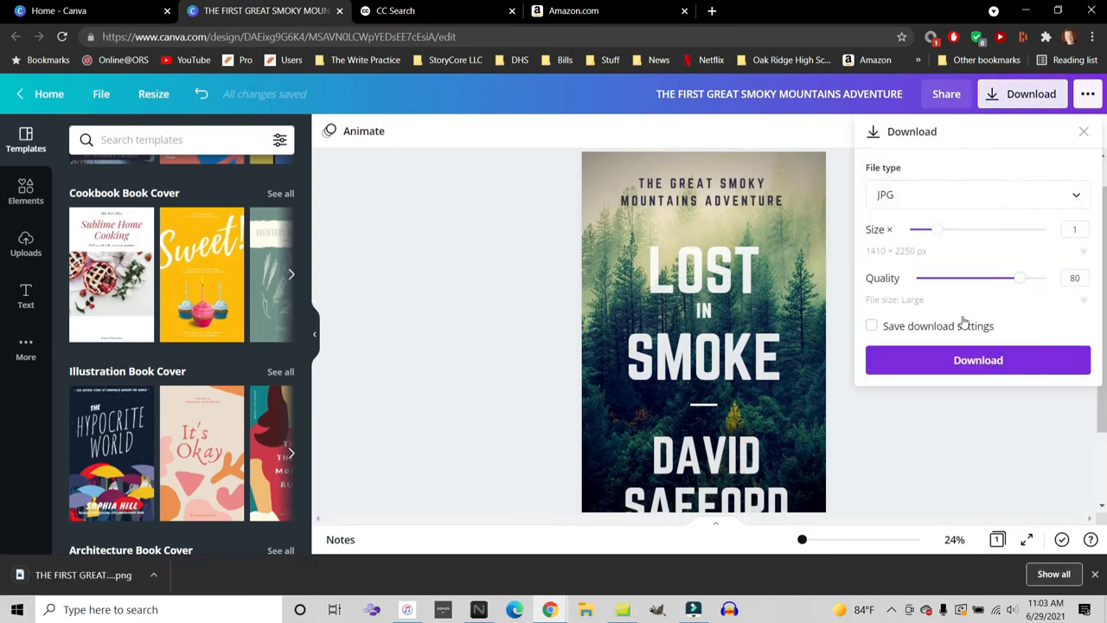
{"action": "left_click_drag", "start_coordinate": [1020, 280], "coordinate": [1046, 278]}
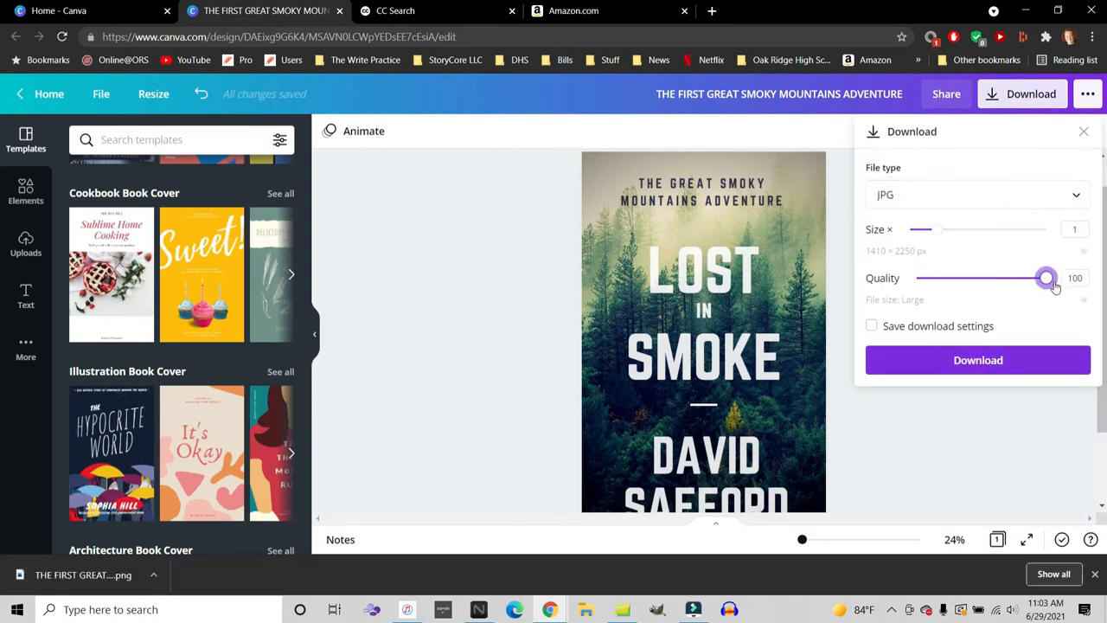
{"action": "left_click", "coordinate": [872, 326]}
{"action": "left_click", "coordinate": [989, 367]}
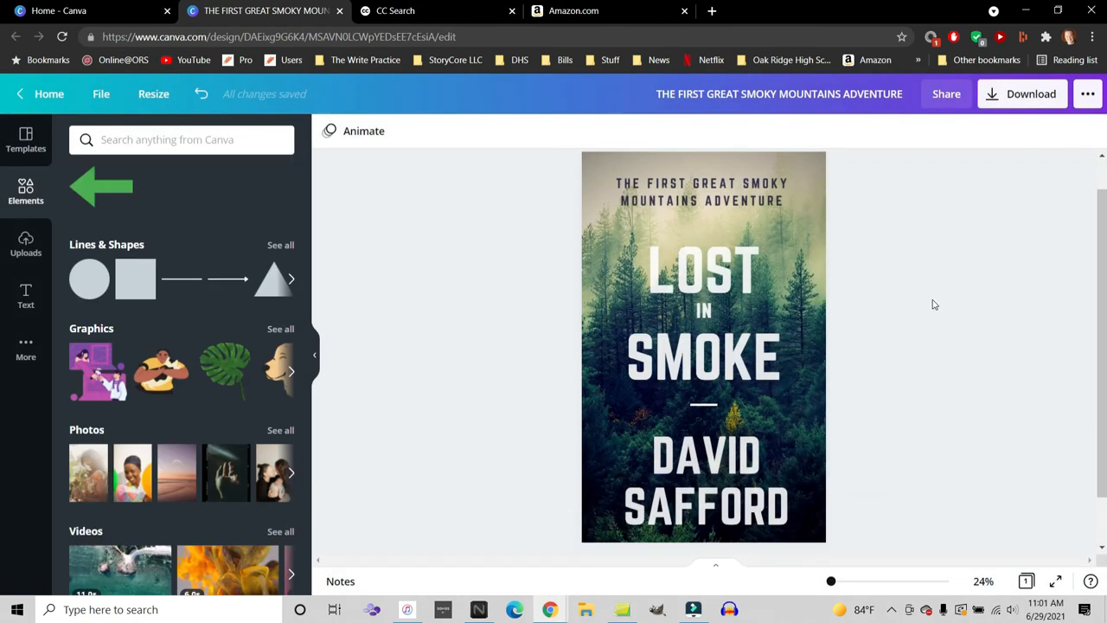
Step: Browse the book cover template categories in the Templates sidebar
{"action": "left_click", "coordinate": [26, 140]}
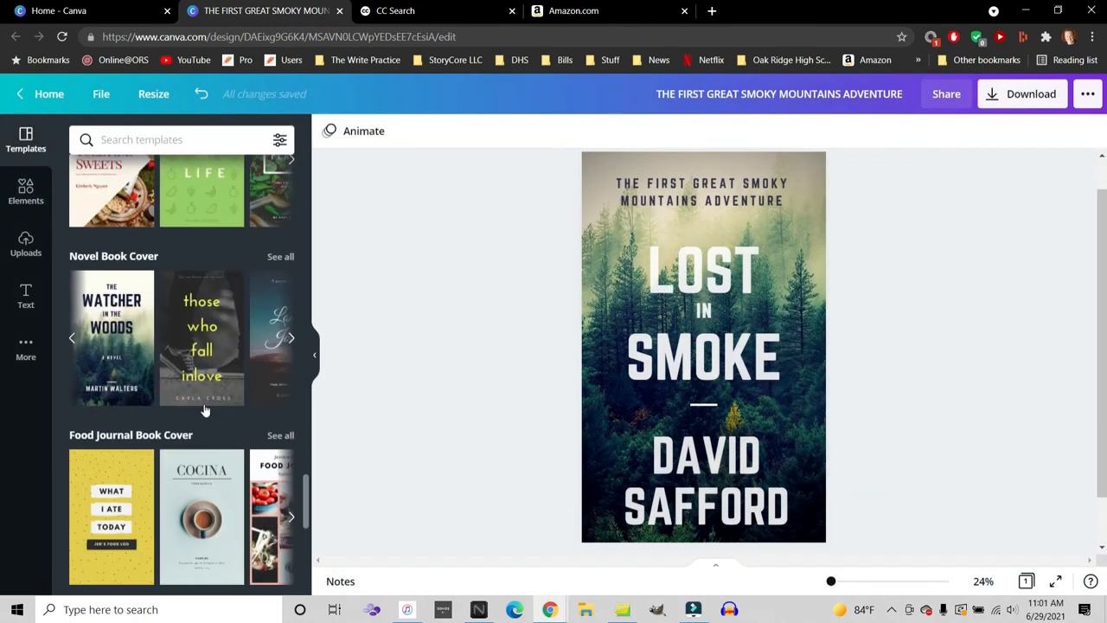
{"action": "scroll", "coordinate": [202, 410], "scroll_direction": "down", "scroll_amount": 3}
{"action": "scroll", "coordinate": [206, 404], "scroll_direction": "up", "scroll_amount": 3}
{"action": "scroll", "coordinate": [173, 348], "scroll_direction": "up", "scroll_amount": 3}
{"action": "mouse_move", "coordinate": [176, 349]}
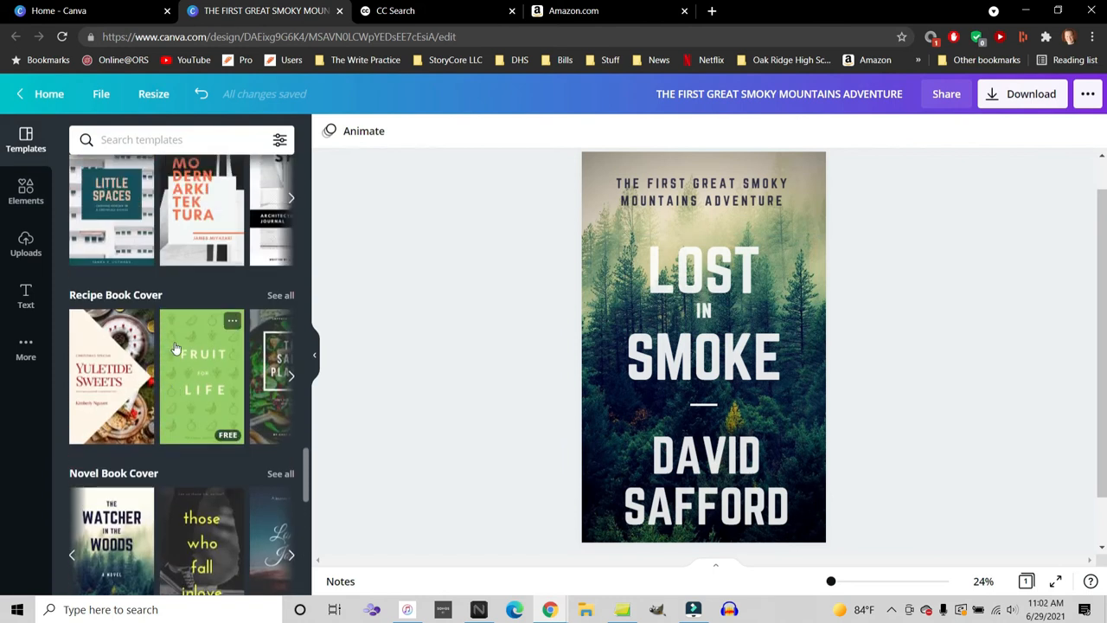
{"action": "scroll", "coordinate": [175, 349], "scroll_direction": "up", "scroll_amount": 5}
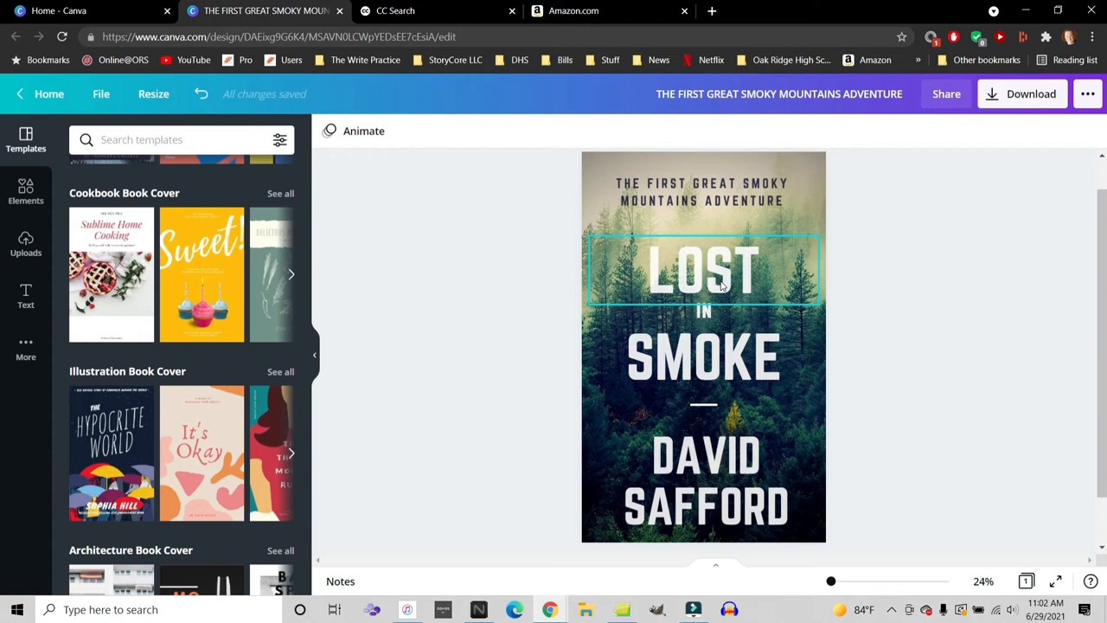
Step: Replace FIRST with SECOND in the series line
{"action": "left_click", "coordinate": [642, 187]}
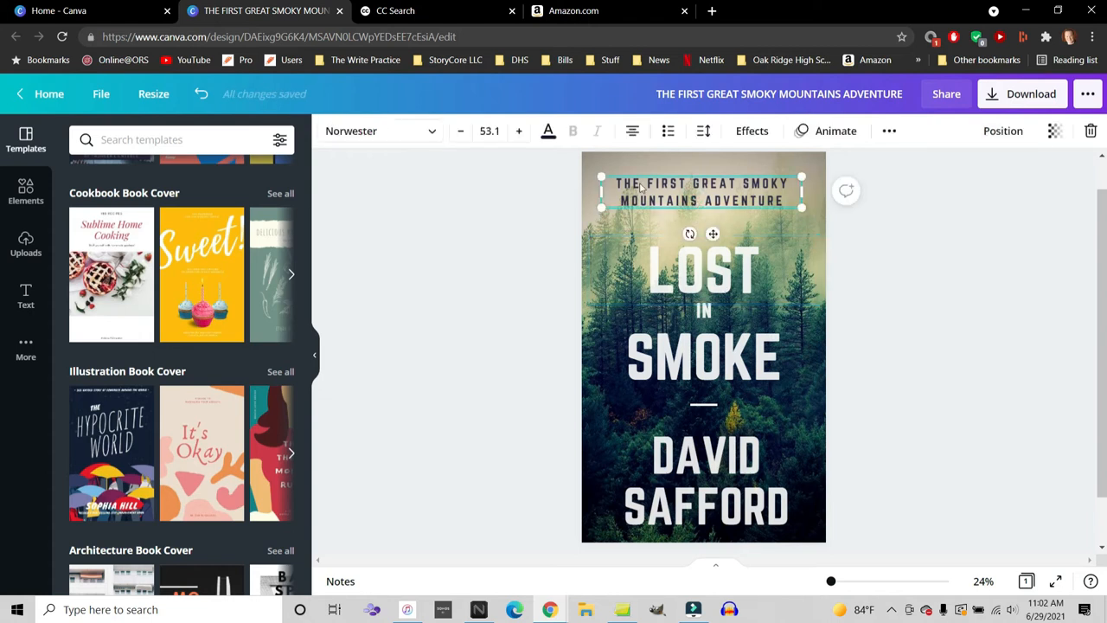
{"action": "double_click", "coordinate": [660, 187]}
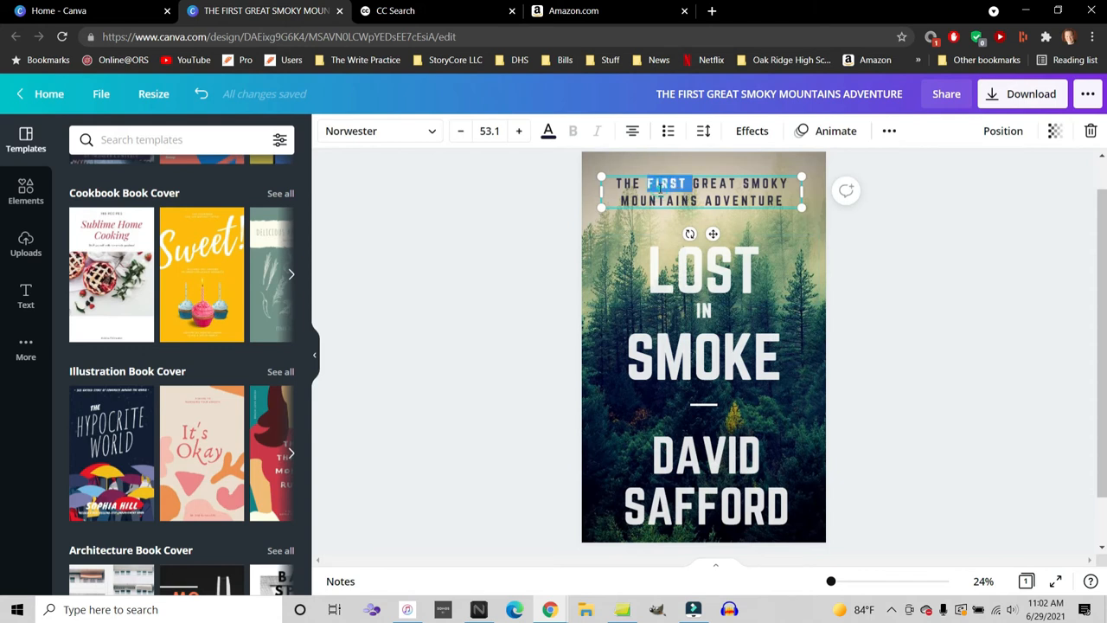
{"action": "key", "text": "BackSpace"}
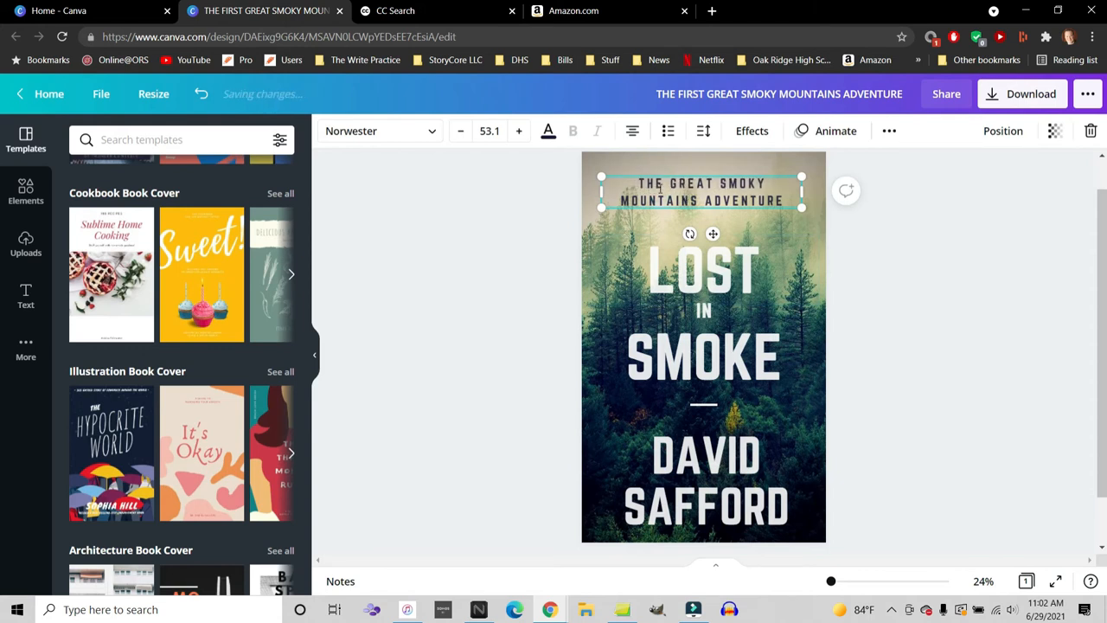
{"action": "type", "text": "SECOND"}
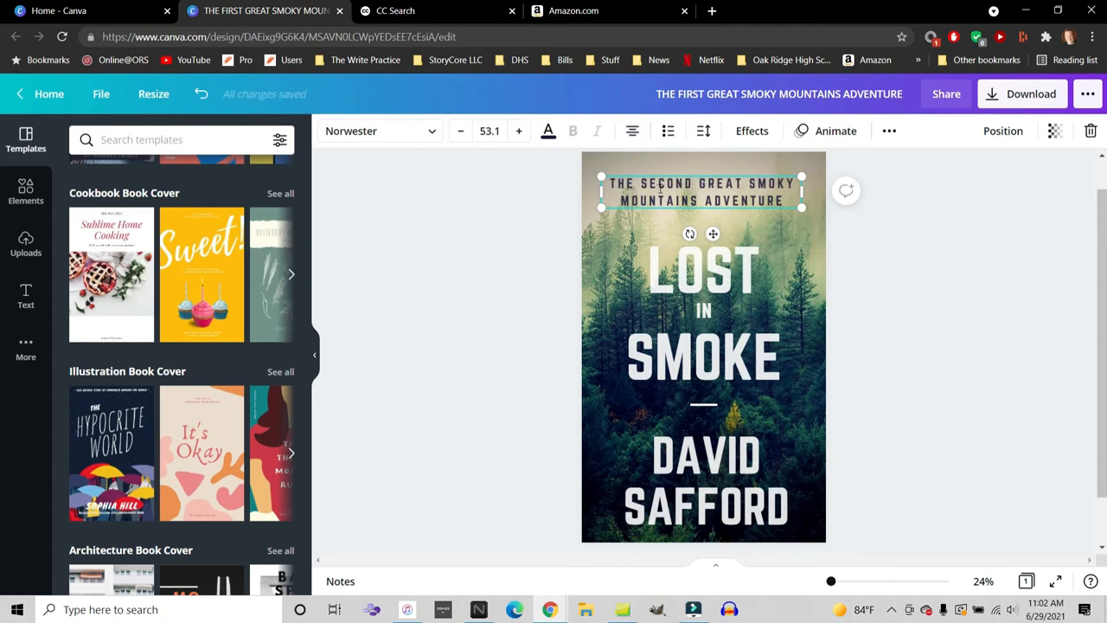
Step: Retype the title words LOST, IN, SMOKE as WALL, OF, FIRE
{"action": "left_click", "coordinate": [731, 264]}
{"action": "double_click", "coordinate": [726, 266]}
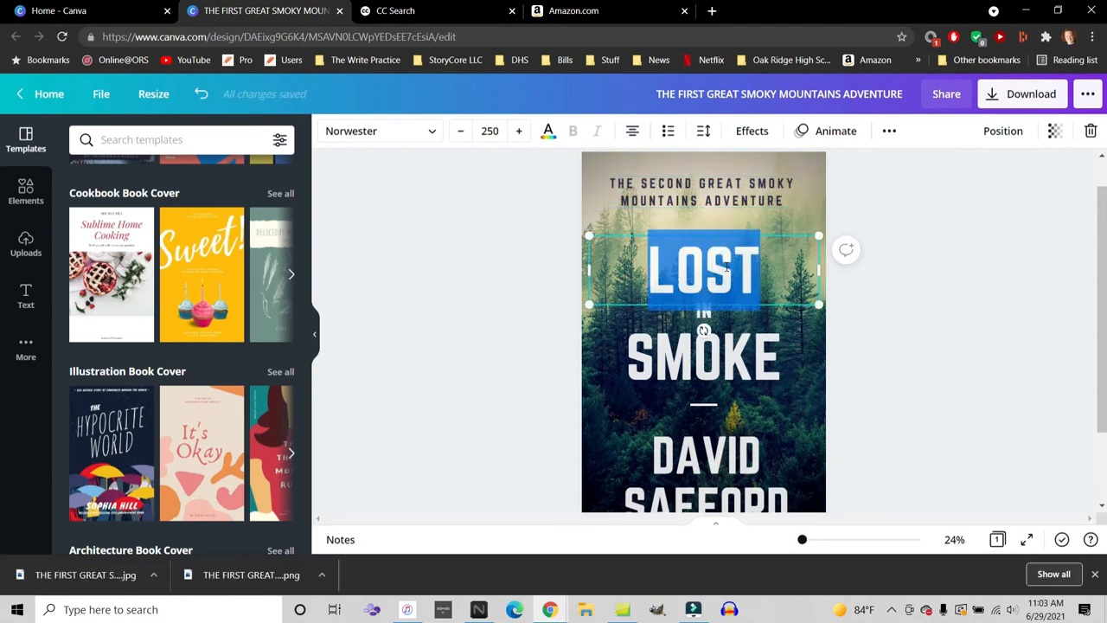
{"action": "type", "text": "WALL"}
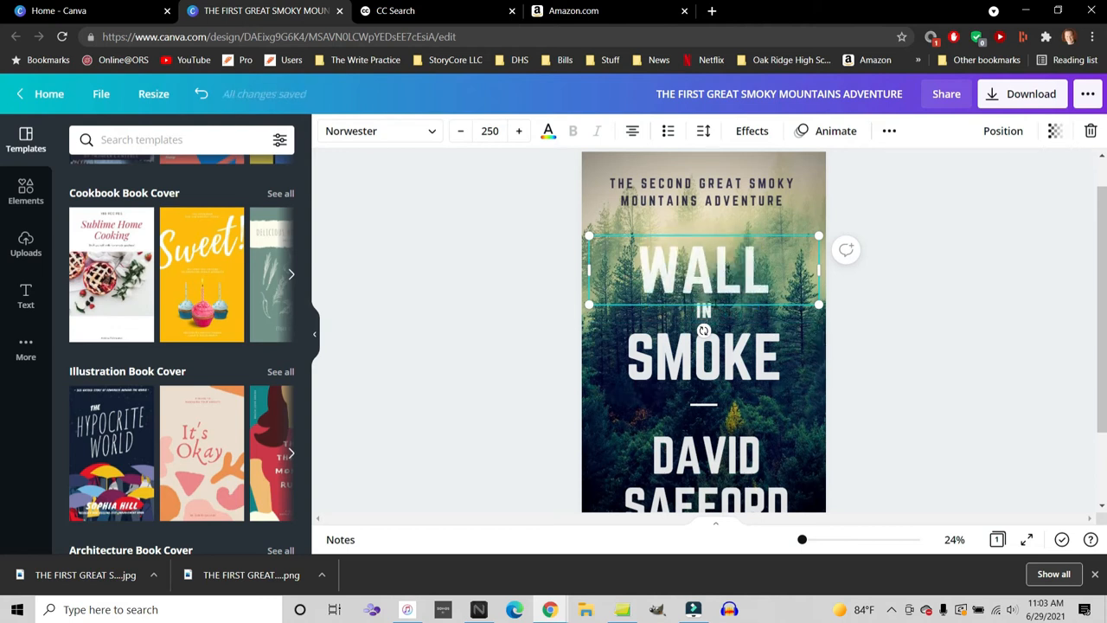
{"action": "left_click", "coordinate": [712, 314]}
{"action": "double_click", "coordinate": [709, 310]}
{"action": "type", "text": "OF"}
{"action": "left_click", "coordinate": [715, 350]}
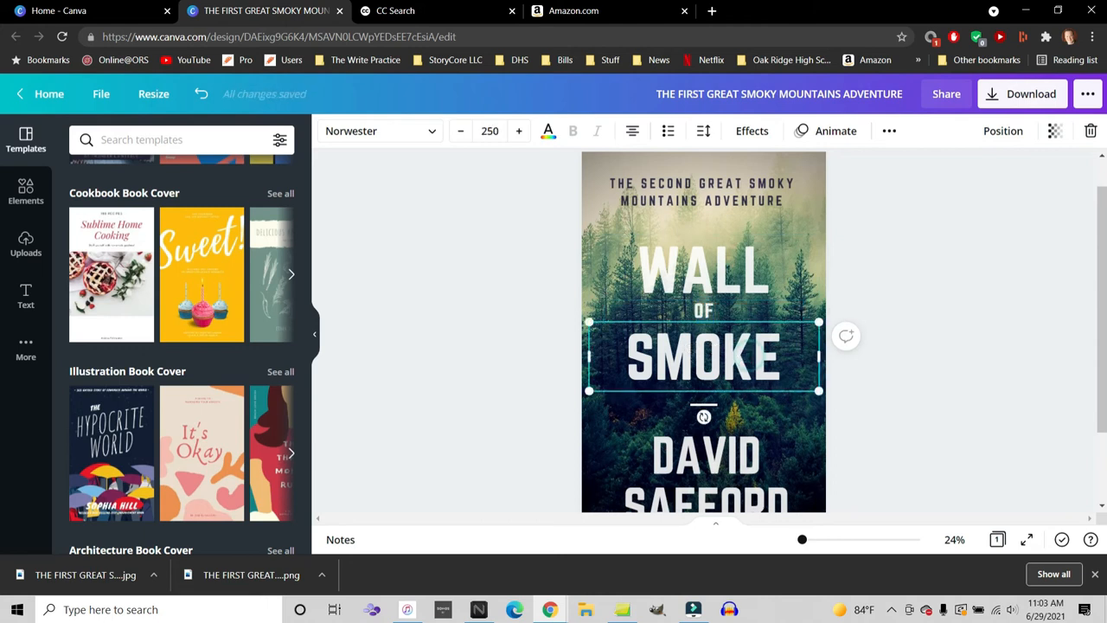
{"action": "double_click", "coordinate": [709, 357]}
{"action": "type", "text": "FIRE"}
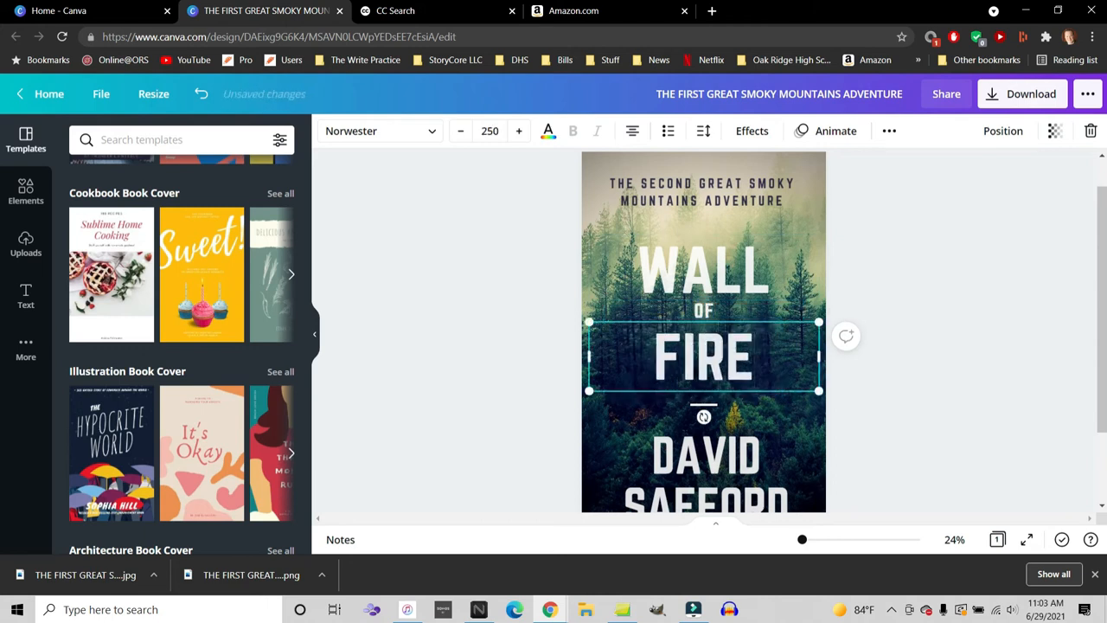
{"action": "scroll", "coordinate": [727, 398], "scroll_direction": "down", "scroll_amount": 1}
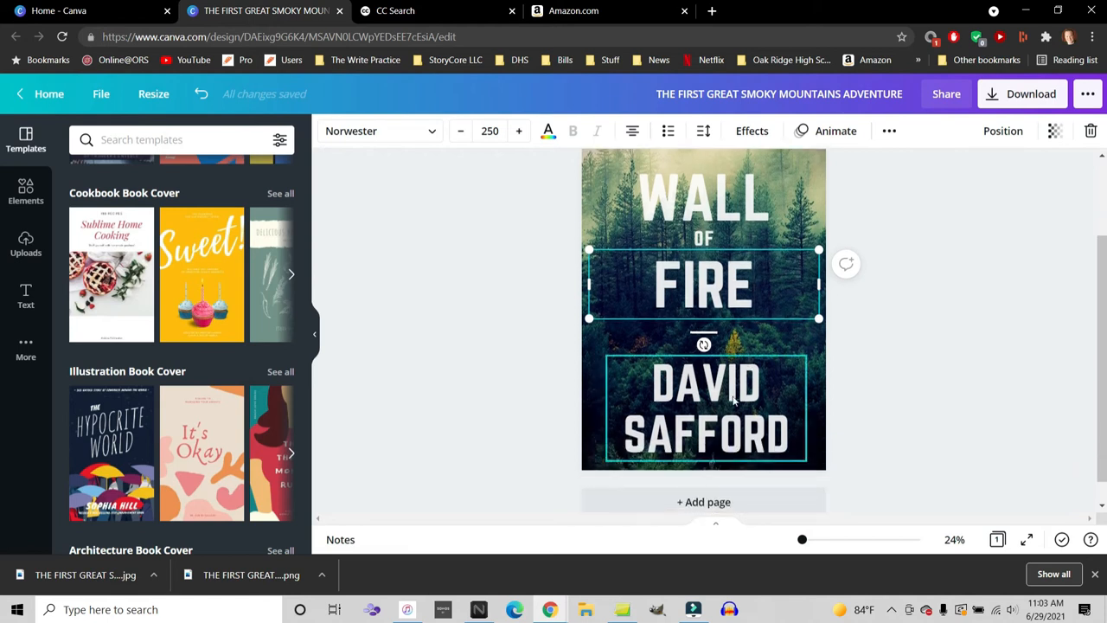
{"action": "left_click", "coordinate": [915, 353]}
{"action": "scroll", "coordinate": [914, 344], "scroll_direction": "up", "scroll_amount": 1}
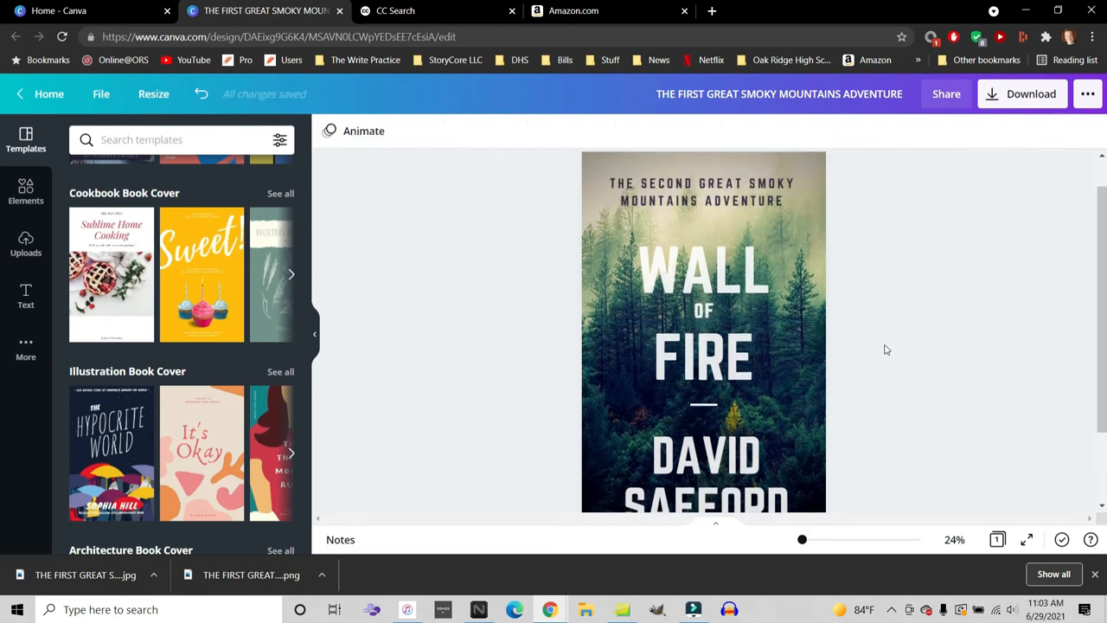
Step: Set the series line to Cooper Hewitt at font size 45
{"action": "left_click", "coordinate": [671, 192]}
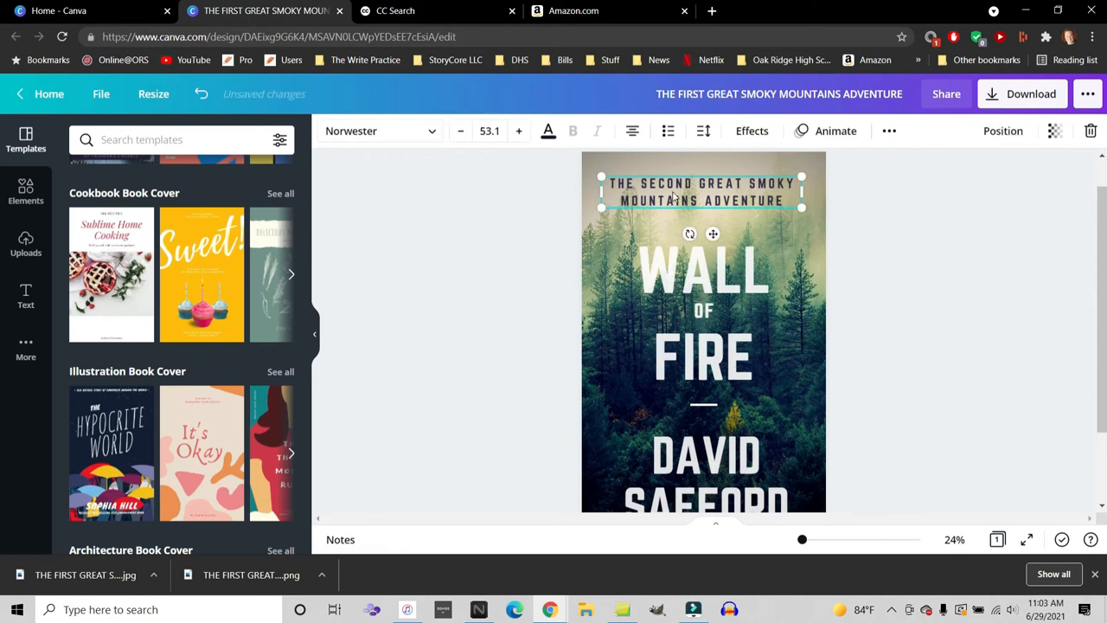
{"action": "left_click", "coordinate": [435, 134]}
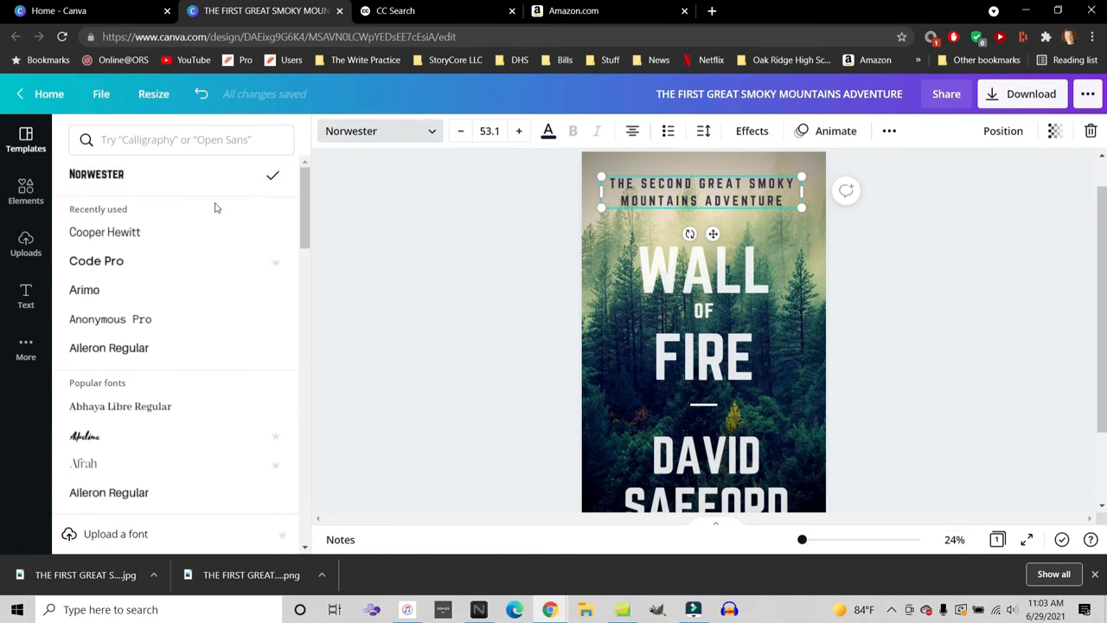
{"action": "scroll", "coordinate": [201, 437], "scroll_direction": "down", "scroll_amount": 3}
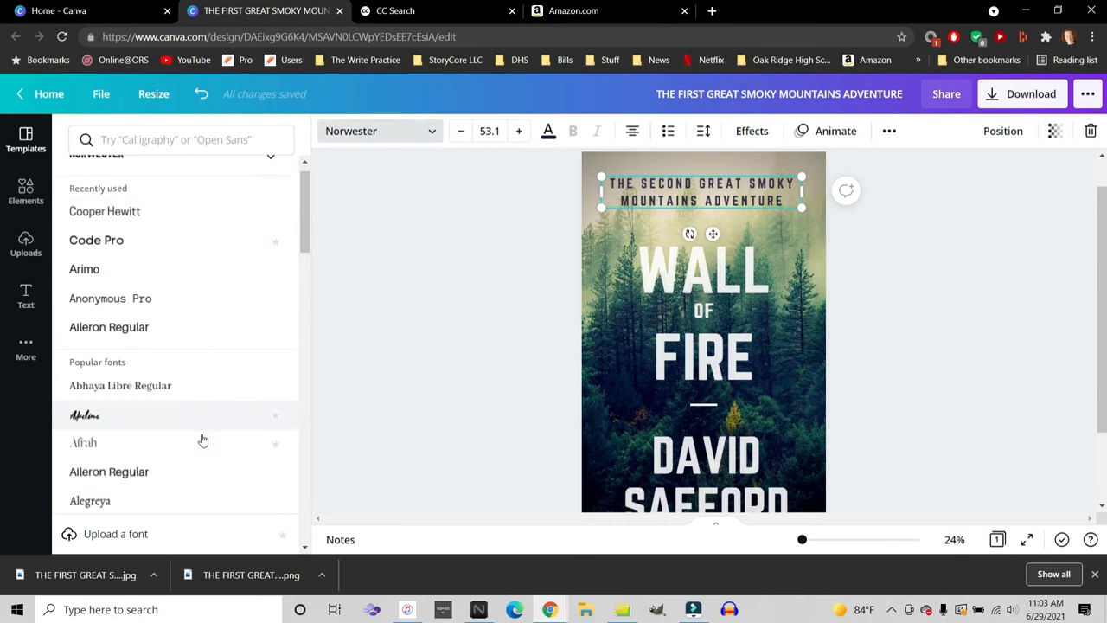
{"action": "scroll", "coordinate": [201, 437], "scroll_direction": "up", "scroll_amount": 3}
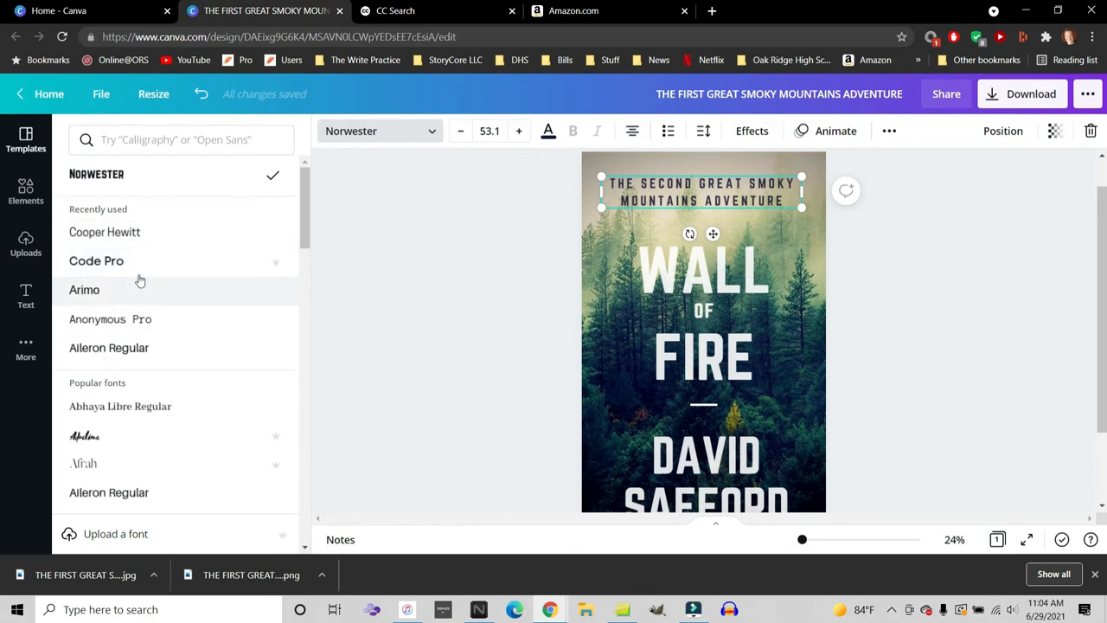
{"action": "left_click", "coordinate": [147, 244]}
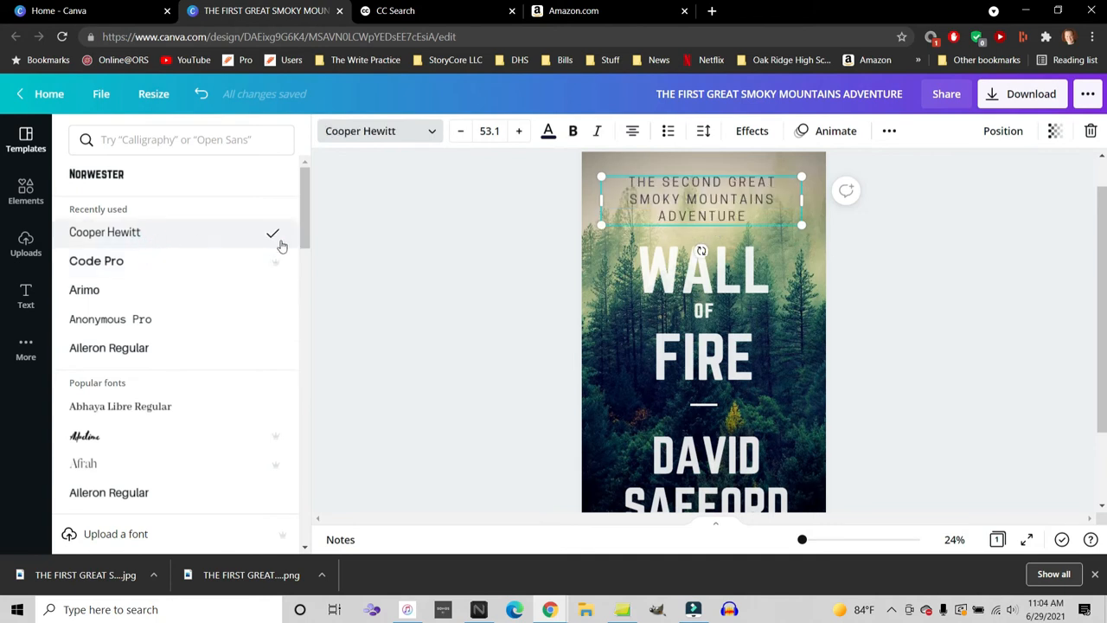
{"action": "triple_click", "coordinate": [701, 203]}
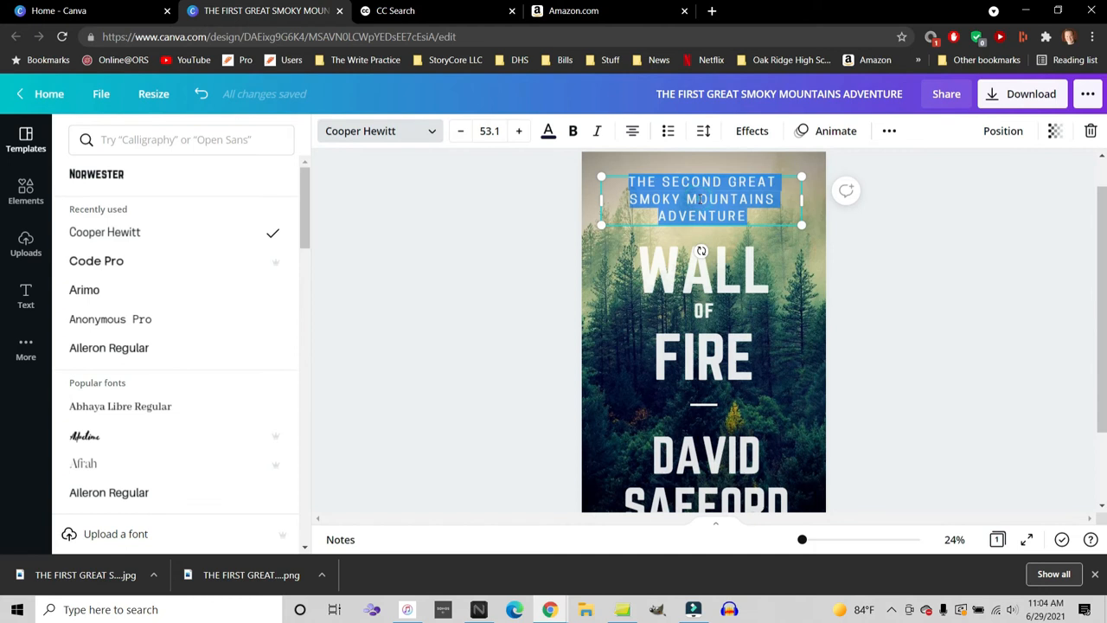
{"action": "left_click", "coordinate": [488, 131]}
{"action": "type", "text": "45"}
{"action": "key", "text": "Return"}
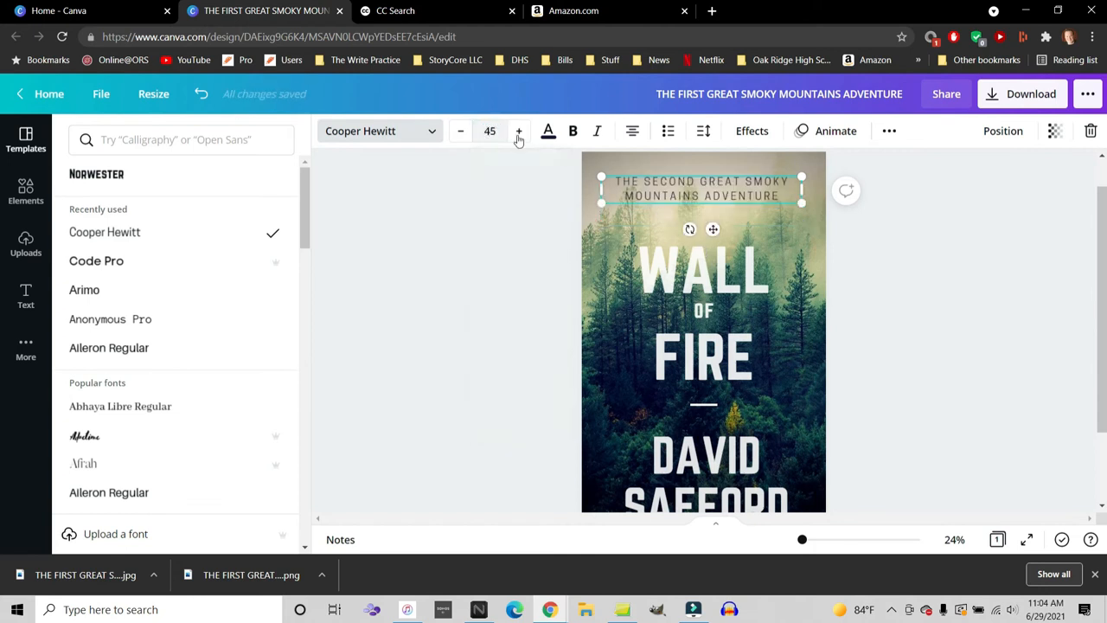
Step: Raise the series line's transparency slider to fully opaque
{"action": "left_click", "coordinate": [895, 233]}
{"action": "left_click", "coordinate": [785, 202]}
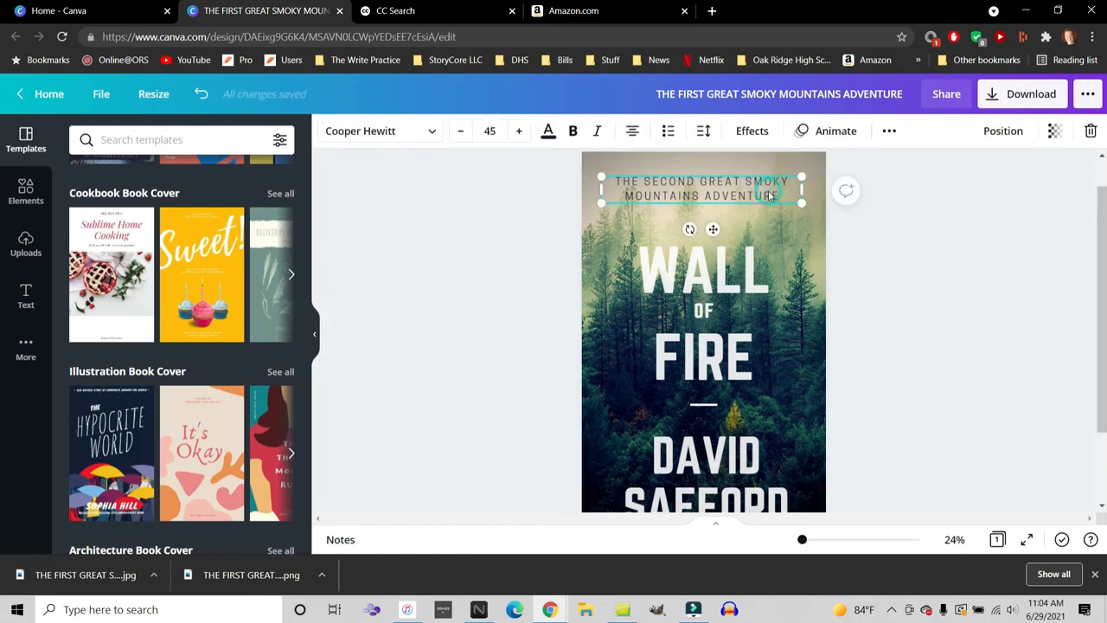
{"action": "left_click", "coordinate": [1055, 134]}
{"action": "left_click_drag", "start_coordinate": [998, 178], "coordinate": [1008, 176]}
{"action": "left_click", "coordinate": [949, 307]}
{"action": "left_click", "coordinate": [914, 271]}
Step: Change WALL, OF, FIRE and the author name to Cooper Hewitt
{"action": "left_click", "coordinate": [761, 274]}
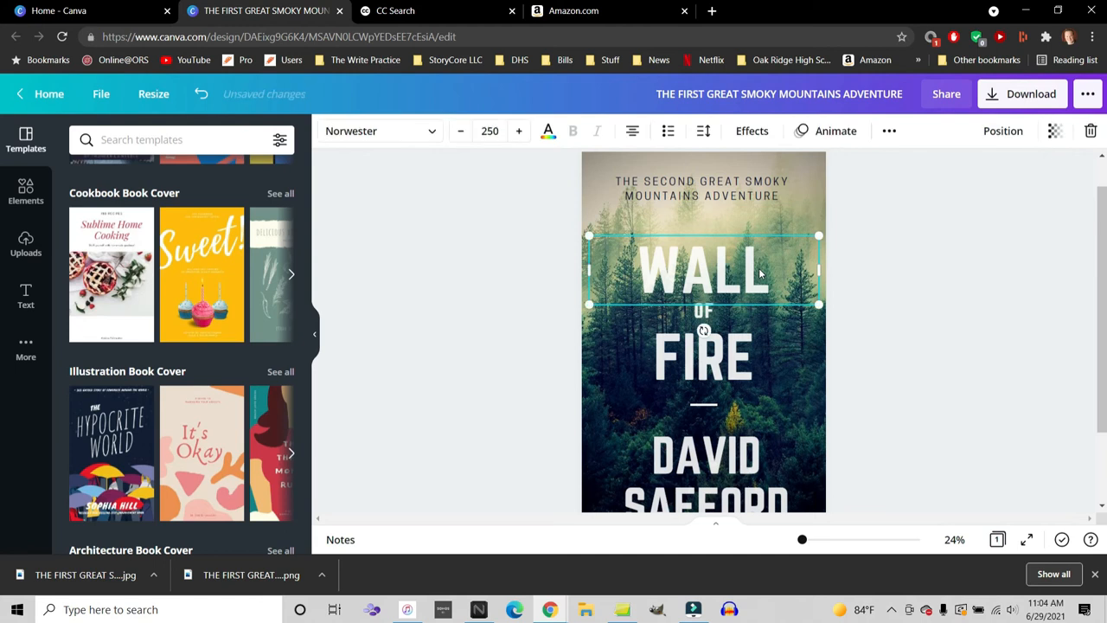
{"action": "left_click", "coordinate": [403, 135]}
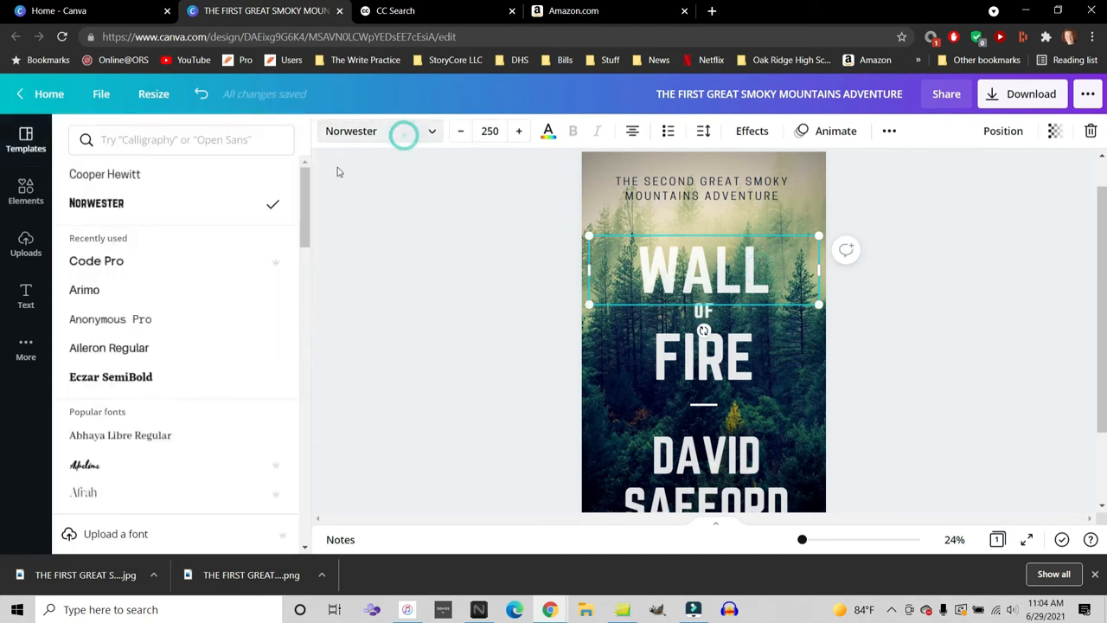
{"action": "left_click", "coordinate": [161, 178]}
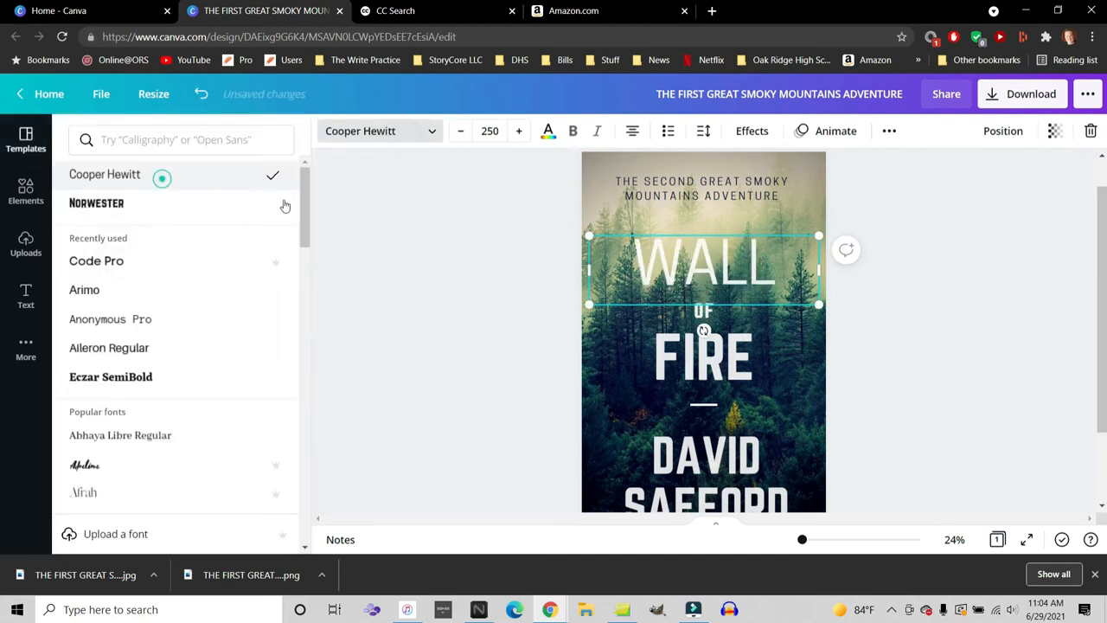
{"action": "left_click", "coordinate": [704, 314]}
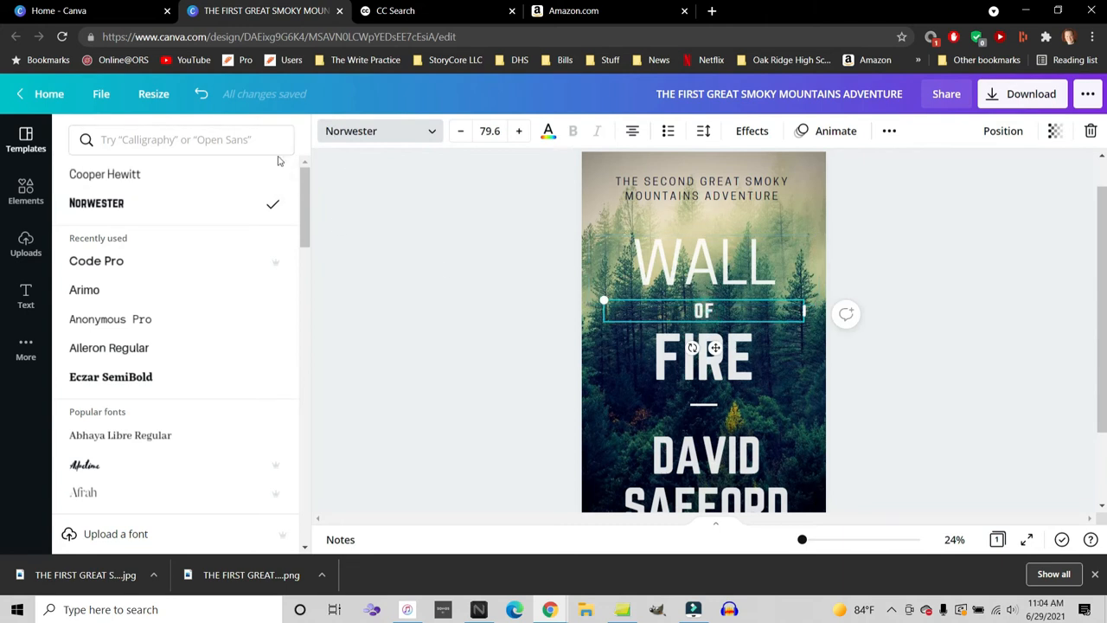
{"action": "left_click", "coordinate": [181, 179]}
{"action": "left_click", "coordinate": [706, 355]}
{"action": "left_click", "coordinate": [179, 178]}
{"action": "scroll", "coordinate": [600, 375], "scroll_direction": "down", "scroll_amount": 1}
{"action": "left_click", "coordinate": [705, 406]}
{"action": "left_click", "coordinate": [153, 174]}
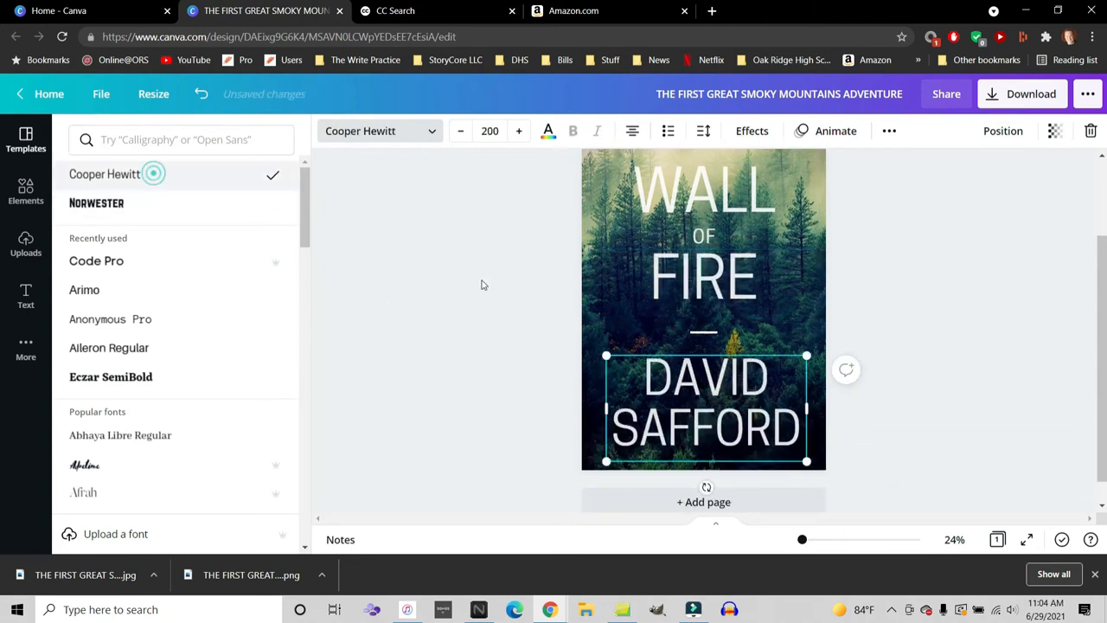
{"action": "scroll", "coordinate": [838, 418], "scroll_direction": "up", "scroll_amount": 1}
{"action": "left_click", "coordinate": [866, 352]}
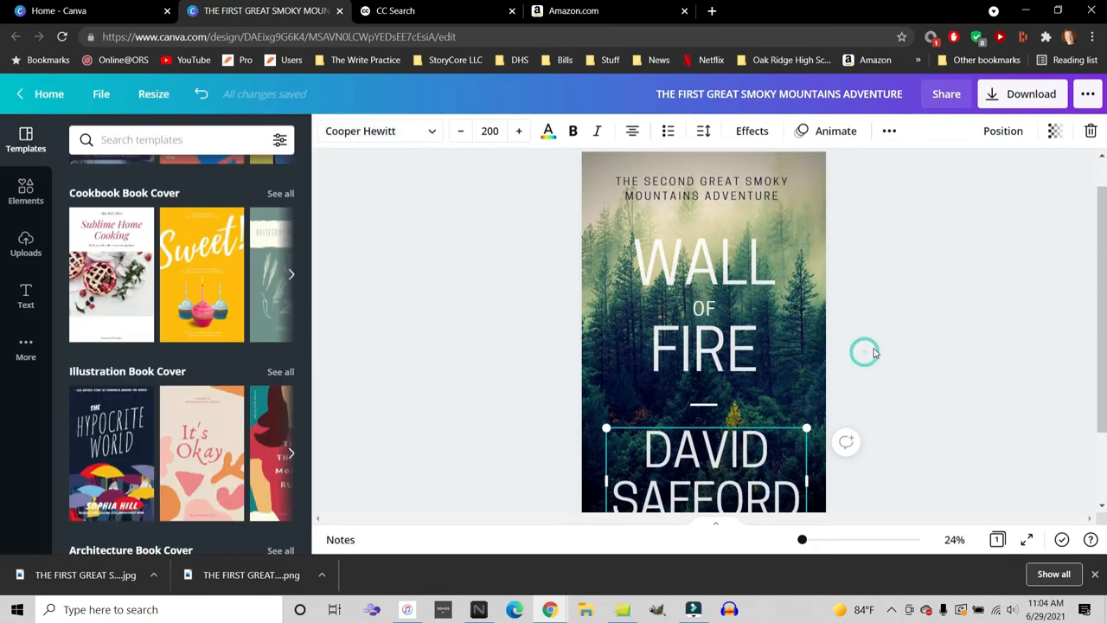
Step: Make the WALL, FIRE, OF and author name text bold
{"action": "left_click", "coordinate": [705, 264]}
{"action": "left_click", "coordinate": [578, 136]}
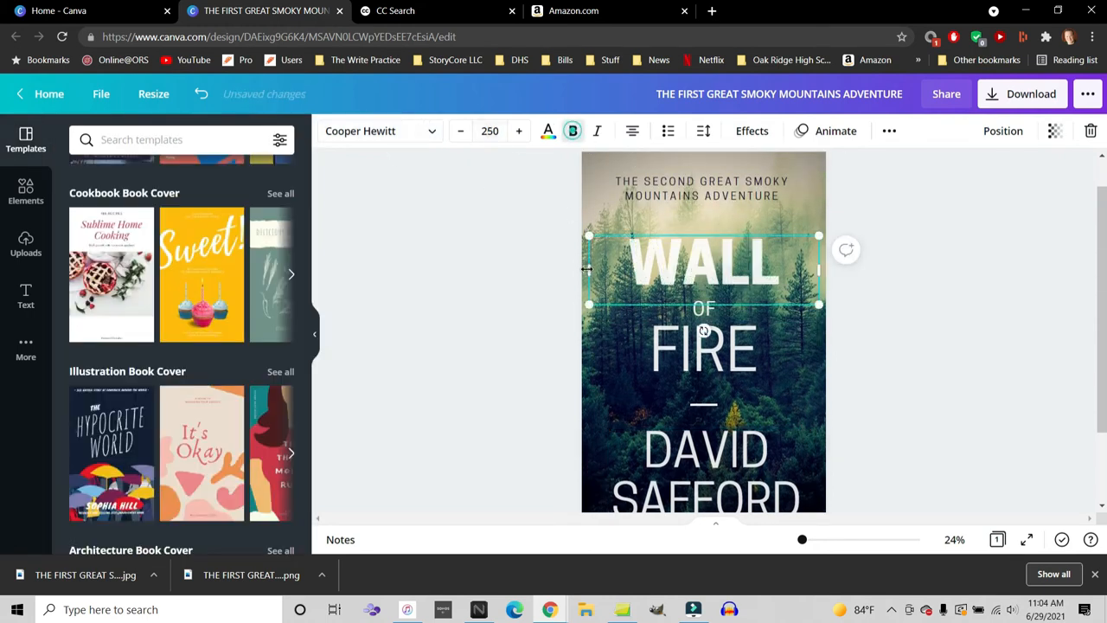
{"action": "key", "text": "Tab"}
{"action": "left_click", "coordinate": [574, 134]}
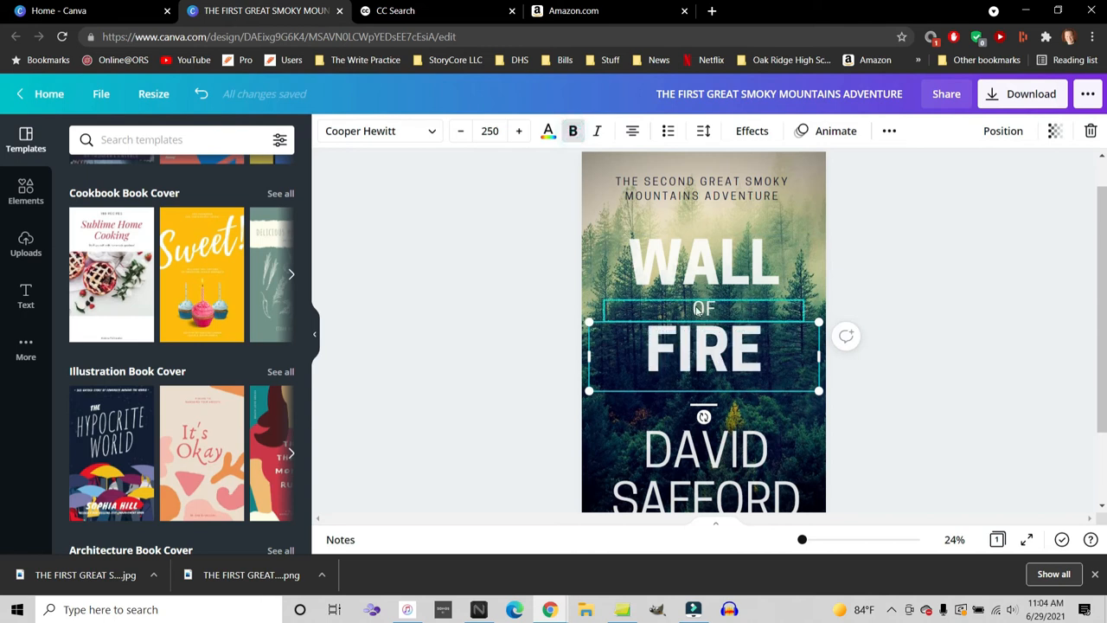
{"action": "key", "text": "Tab"}
{"action": "left_click", "coordinate": [572, 132]}
{"action": "left_click", "coordinate": [914, 380]}
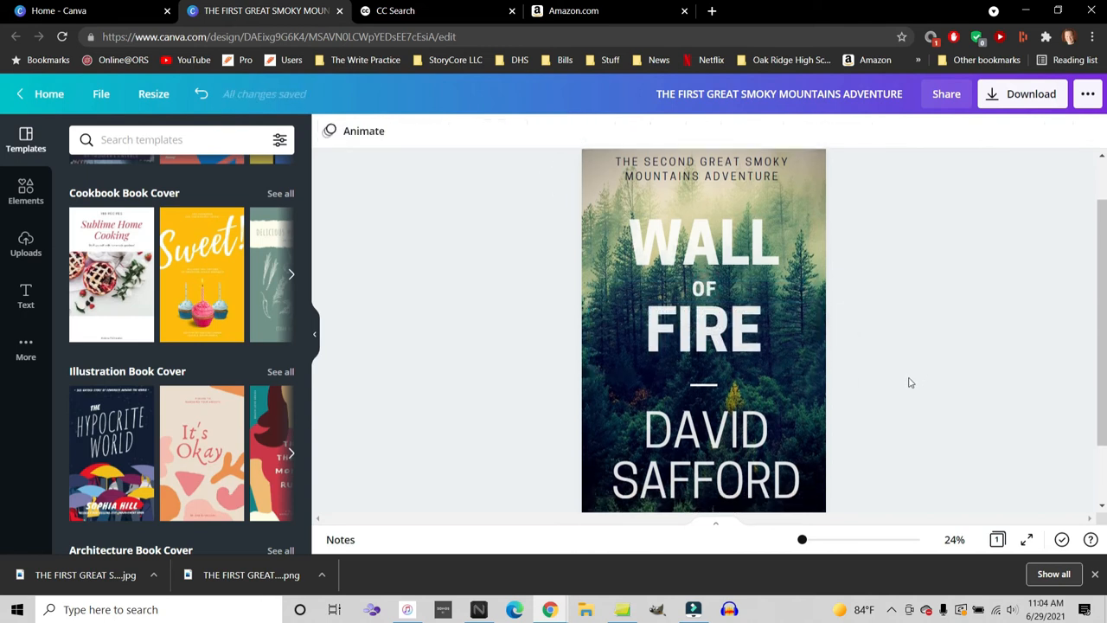
{"action": "scroll", "coordinate": [908, 383], "scroll_direction": "down", "scroll_amount": 2}
{"action": "left_click", "coordinate": [727, 369]}
{"action": "left_click", "coordinate": [573, 132]}
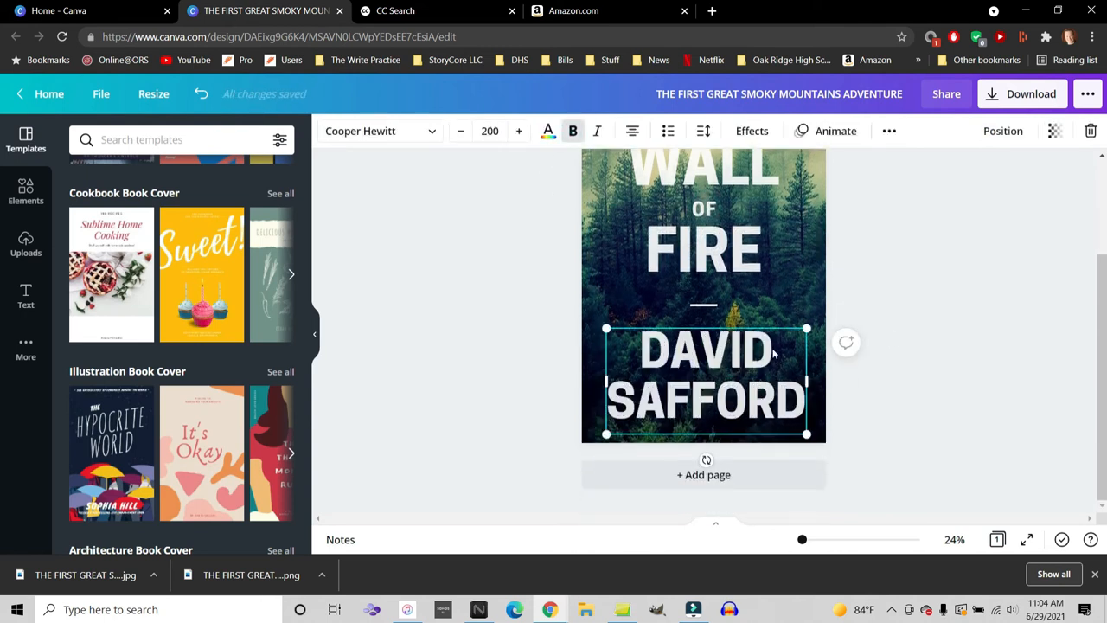
{"action": "left_click", "coordinate": [891, 341]}
{"action": "scroll", "coordinate": [892, 341], "scroll_direction": "up", "scroll_amount": 2}
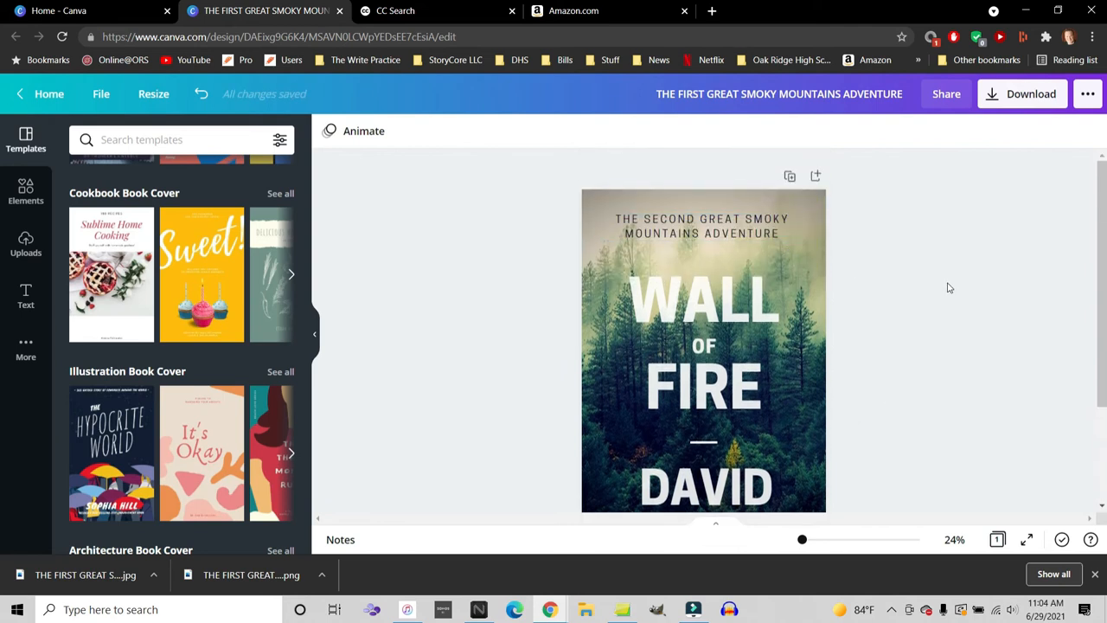
{"action": "scroll", "coordinate": [925, 277], "scroll_direction": "down", "scroll_amount": 2}
Step: Delete the forest background photo, leaving a white page, and return to CC Search
{"action": "left_click", "coordinate": [805, 177]}
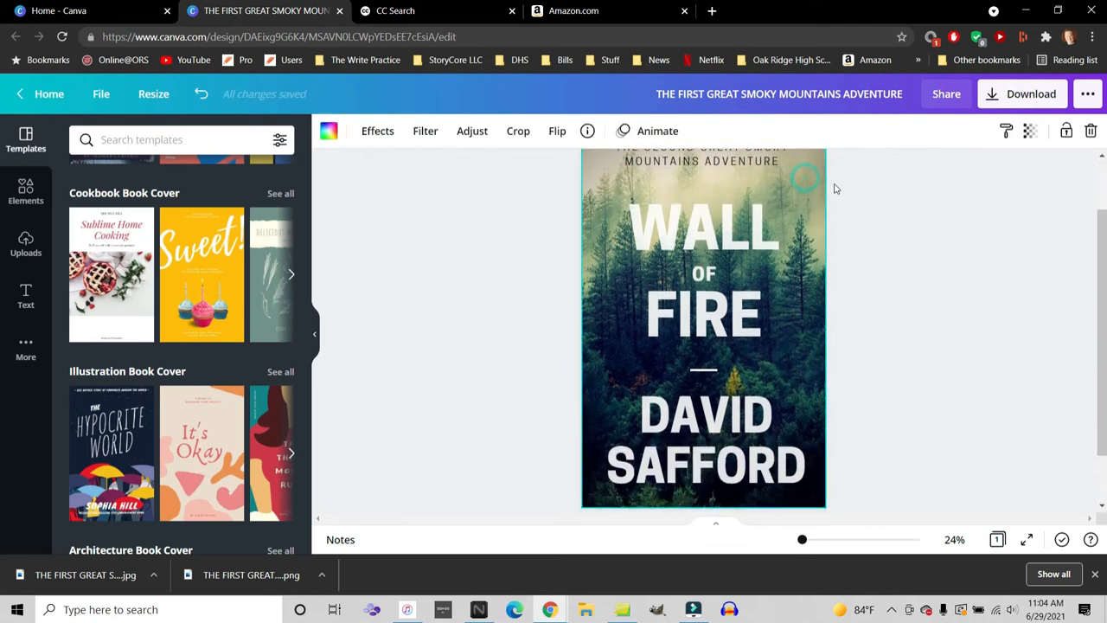
{"action": "scroll", "coordinate": [872, 290], "scroll_direction": "up", "scroll_amount": 2}
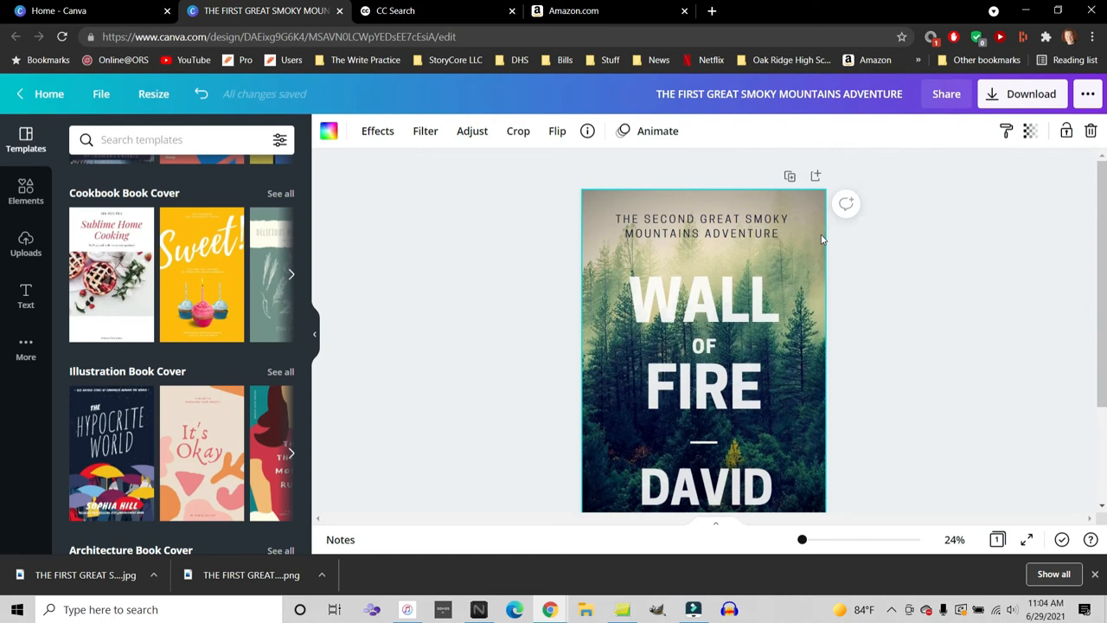
{"action": "key", "text": "Delete"}
{"action": "scroll", "coordinate": [865, 294], "scroll_direction": "down", "scroll_amount": 2}
{"action": "scroll", "coordinate": [932, 388], "scroll_direction": "up", "scroll_amount": 1}
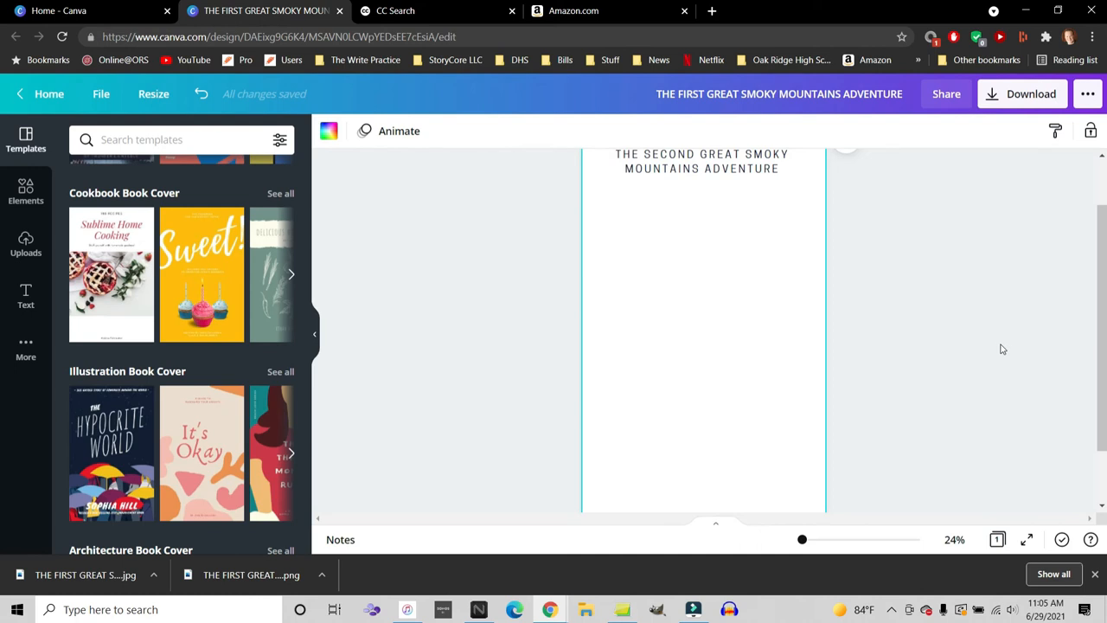
{"action": "left_click", "coordinate": [412, 13]}
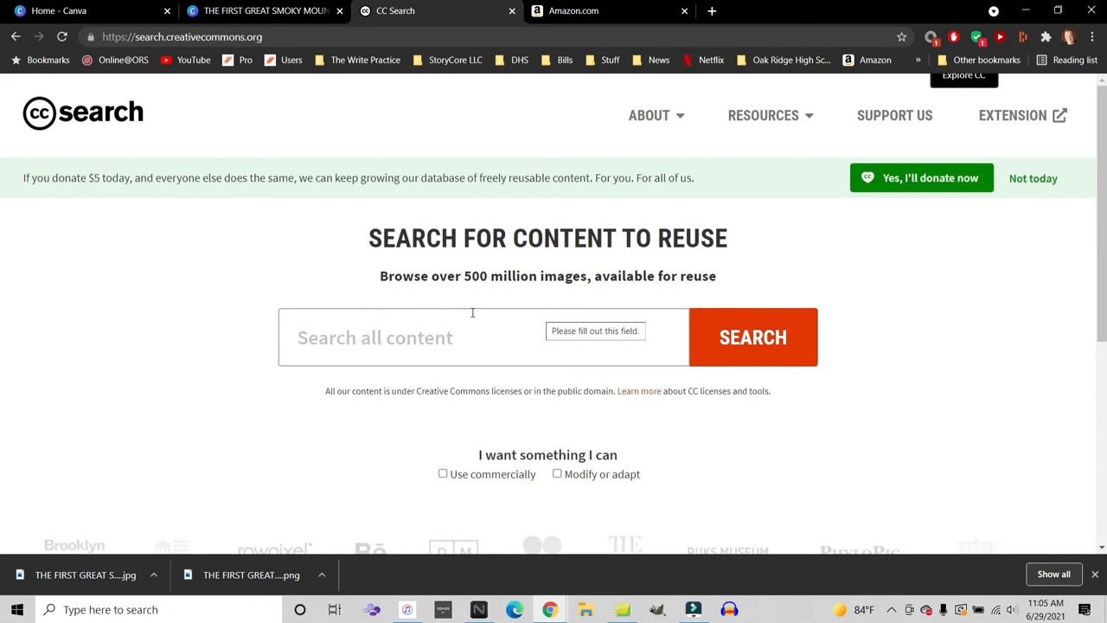
Step: Search CC Search for 'forest fire', limited to commercially usable, modifiable images
{"action": "left_click", "coordinate": [377, 314]}
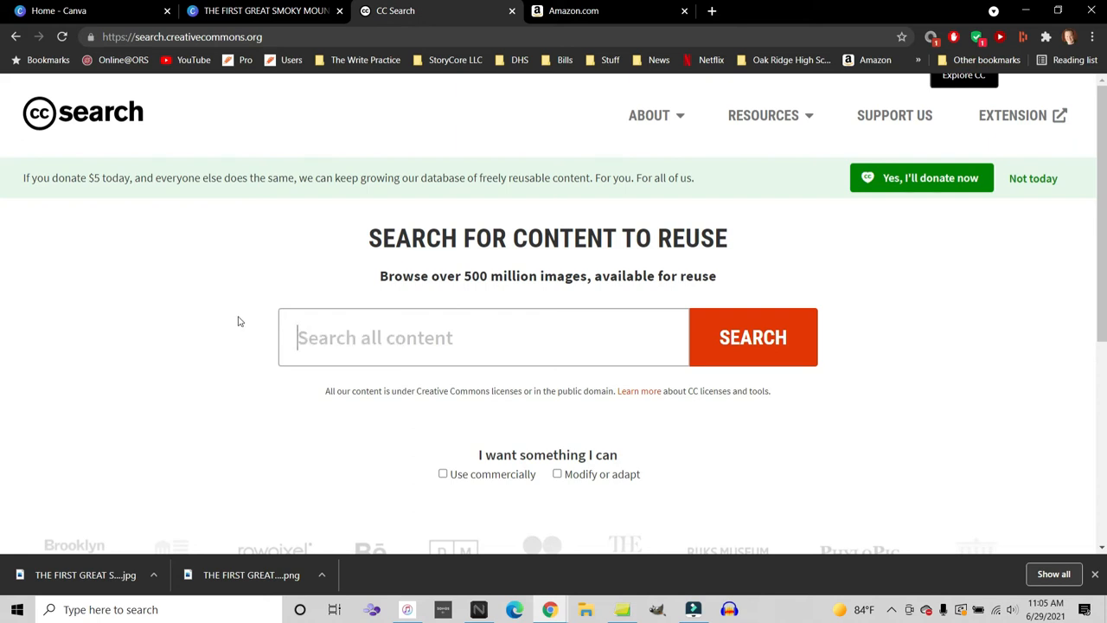
{"action": "left_click", "coordinate": [380, 348]}
{"action": "type", "text": "w"}
{"action": "key", "text": "BackSpace"}
{"action": "type", "text": "for"}
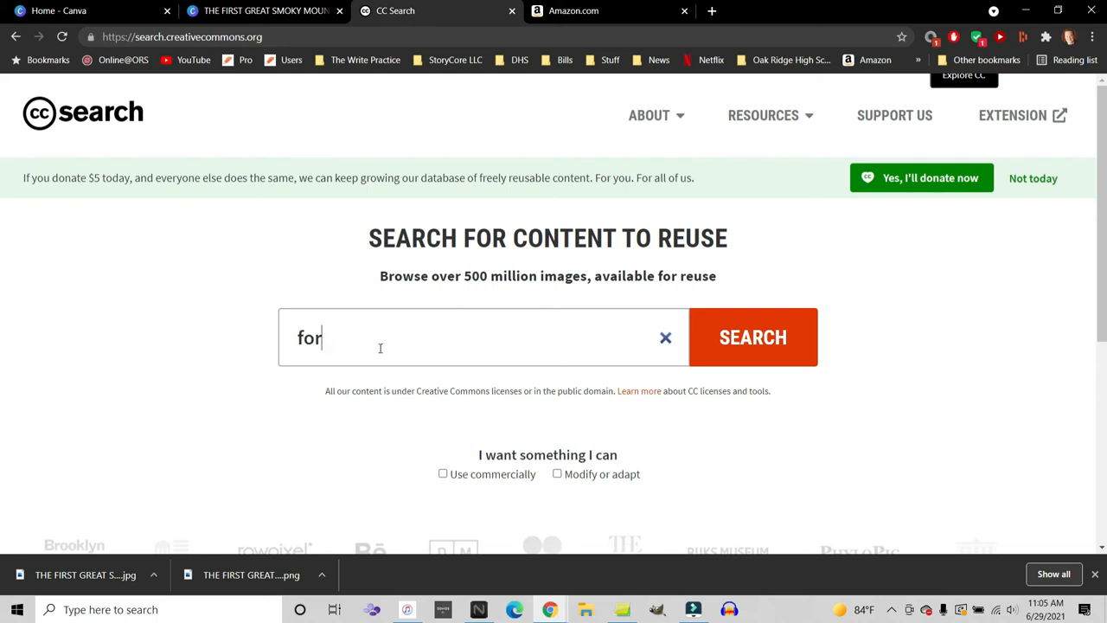
{"action": "type", "text": "est fire"}
{"action": "left_click", "coordinate": [443, 477]}
{"action": "left_click", "coordinate": [558, 476]}
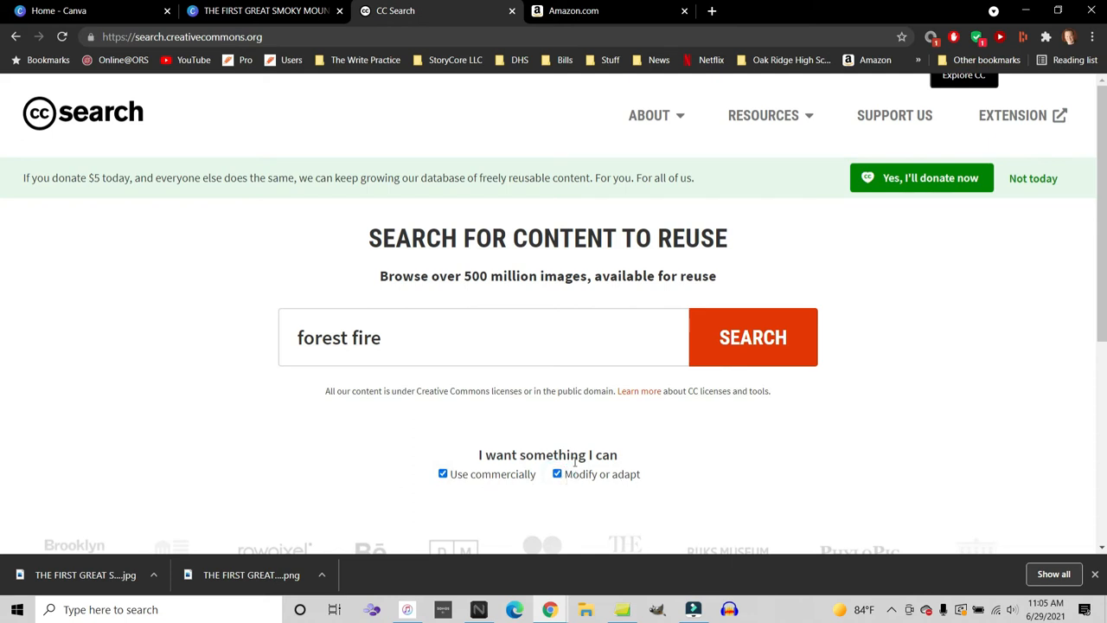
{"action": "left_click", "coordinate": [749, 330]}
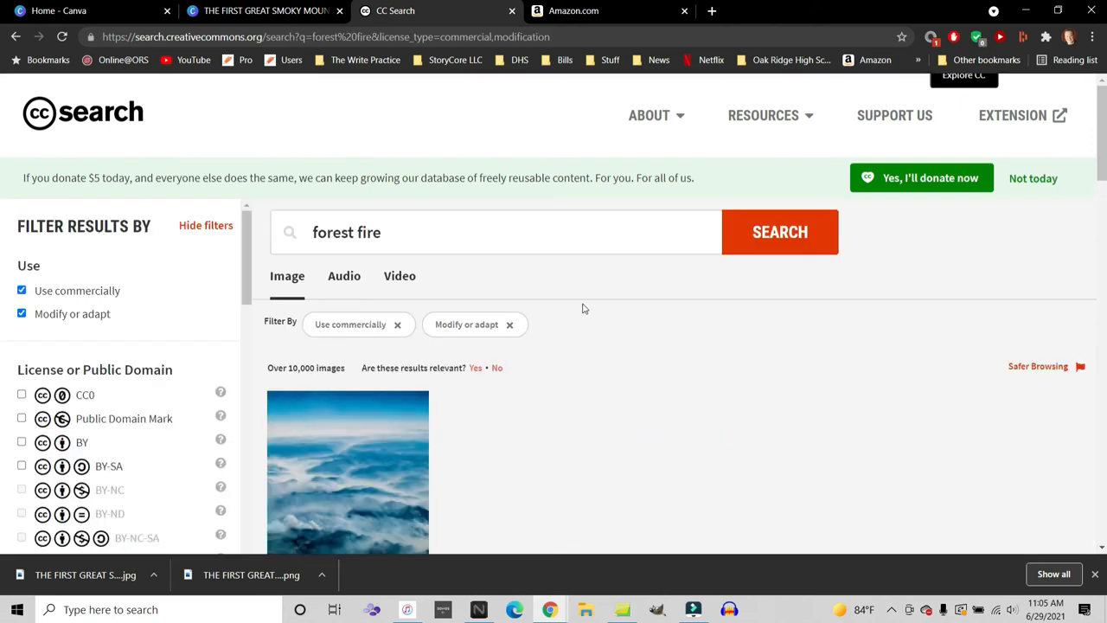
Step: Pick the Forest fire photo from the results and open its Flickr source page
{"action": "scroll", "coordinate": [584, 309], "scroll_direction": "down", "scroll_amount": 2}
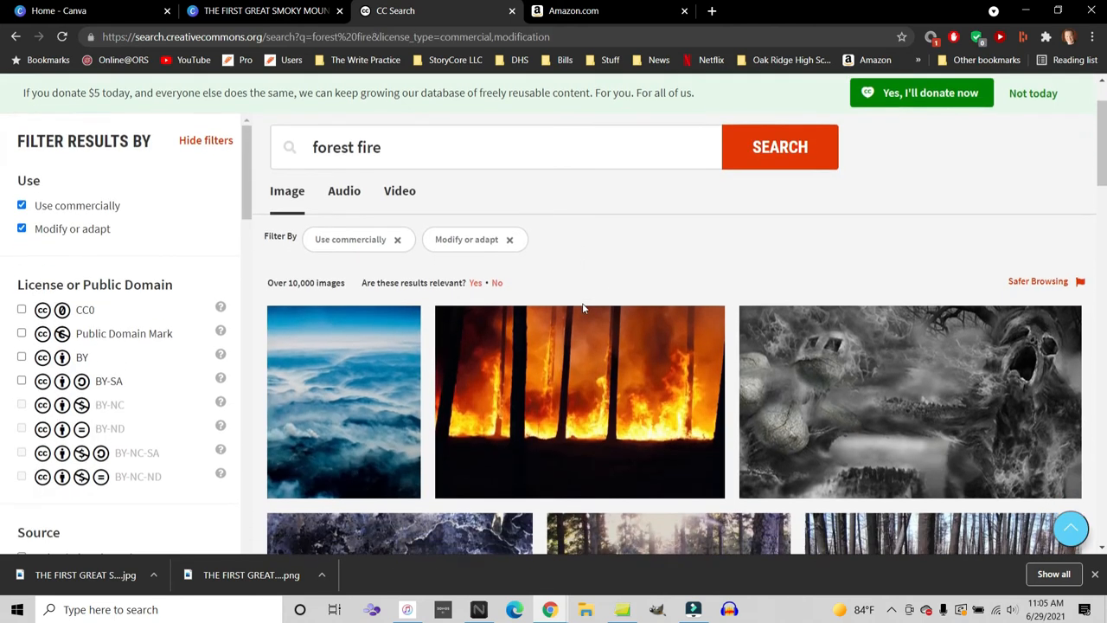
{"action": "scroll", "coordinate": [584, 309], "scroll_direction": "down", "scroll_amount": 1}
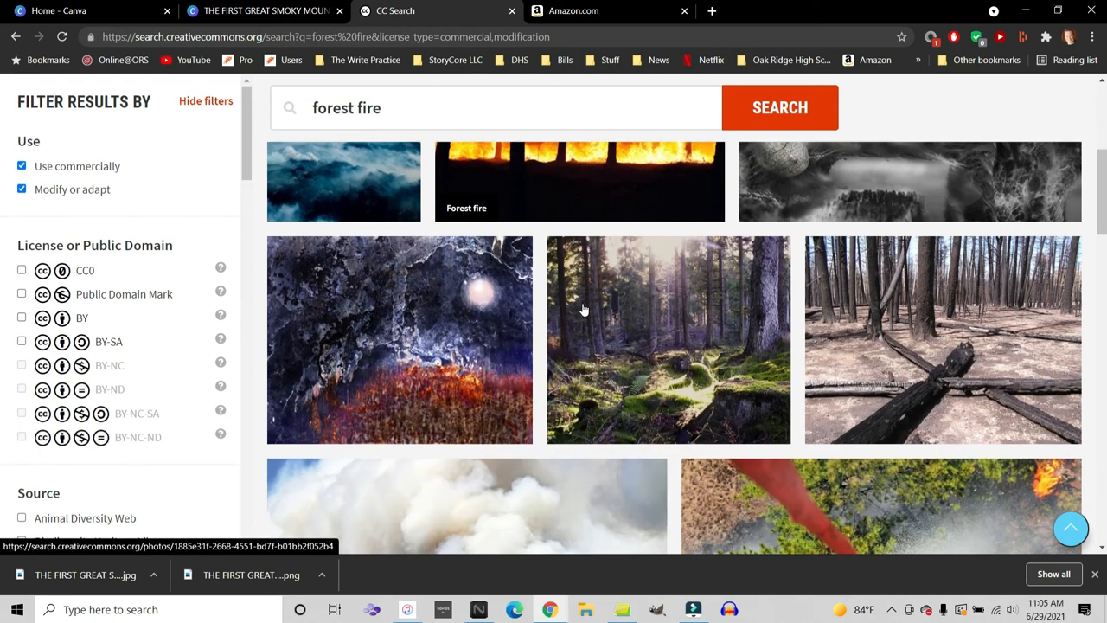
{"action": "scroll", "coordinate": [640, 400], "scroll_direction": "down", "scroll_amount": 1}
{"action": "scroll", "coordinate": [640, 401], "scroll_direction": "down", "scroll_amount": 5}
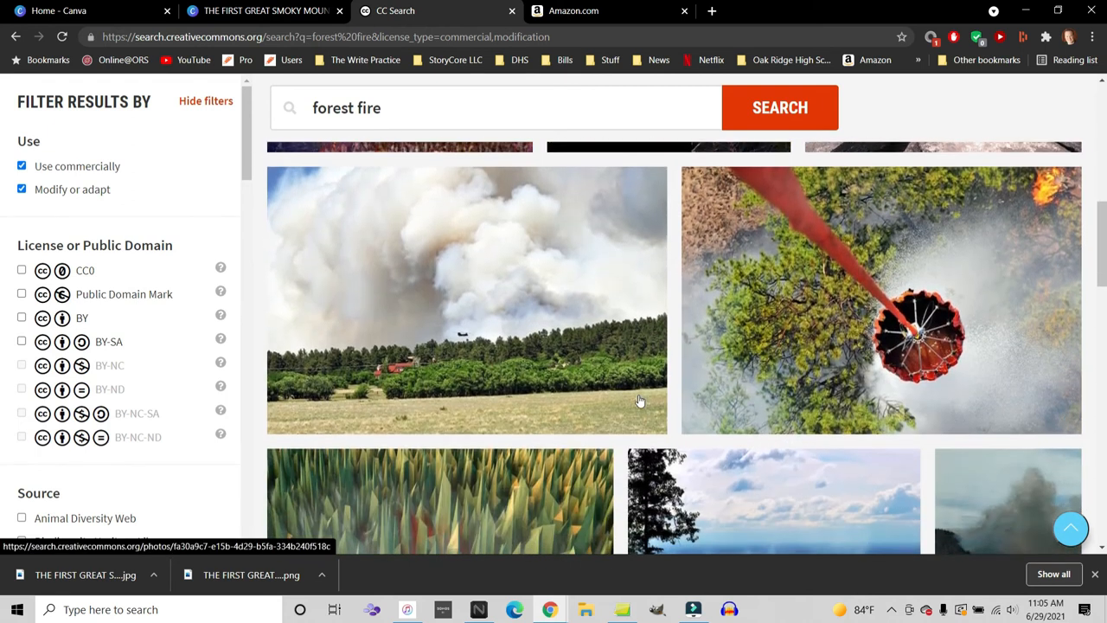
{"action": "scroll", "coordinate": [483, 304], "scroll_direction": "up", "scroll_amount": 3}
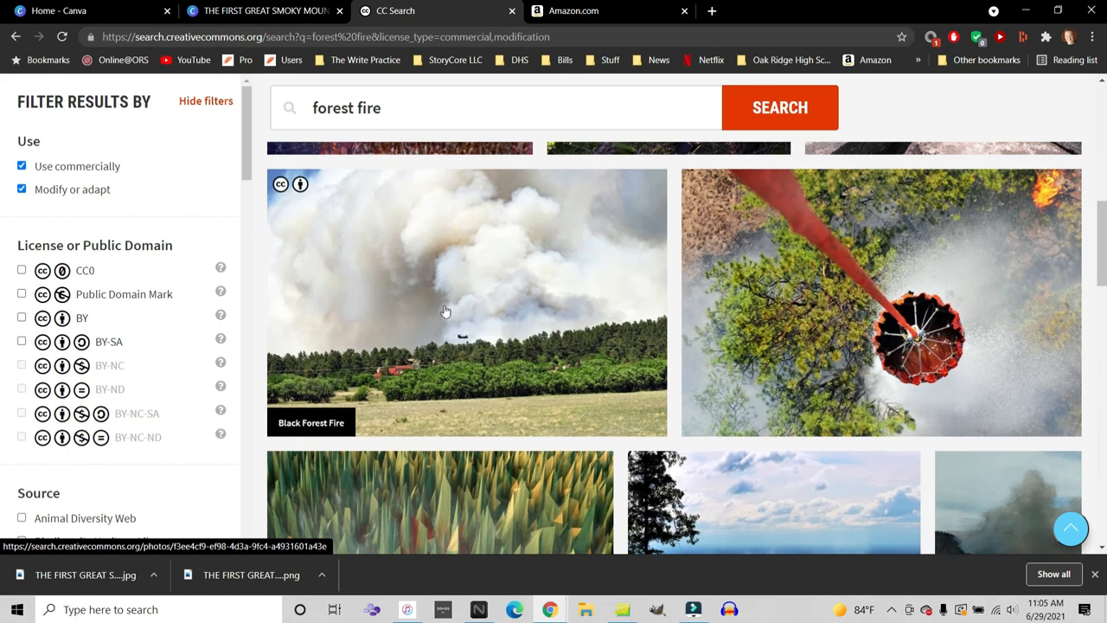
{"action": "scroll", "coordinate": [483, 325], "scroll_direction": "down", "scroll_amount": 2}
{"action": "scroll", "coordinate": [485, 294], "scroll_direction": "up", "scroll_amount": 1}
{"action": "scroll", "coordinate": [472, 264], "scroll_direction": "down", "scroll_amount": 4}
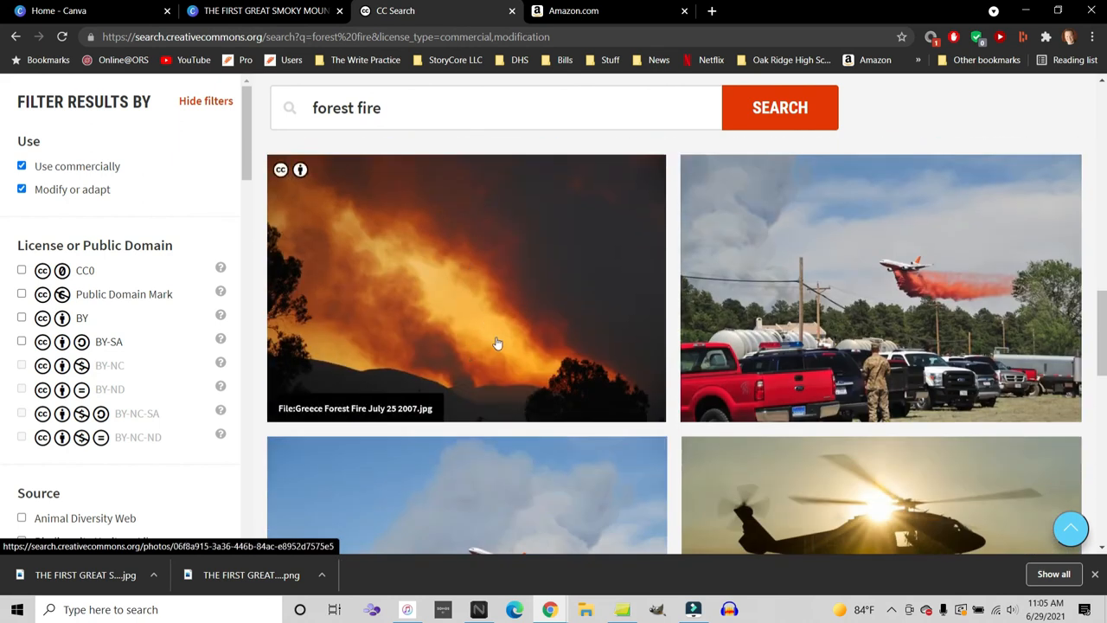
{"action": "scroll", "coordinate": [497, 344], "scroll_direction": "down", "scroll_amount": 5}
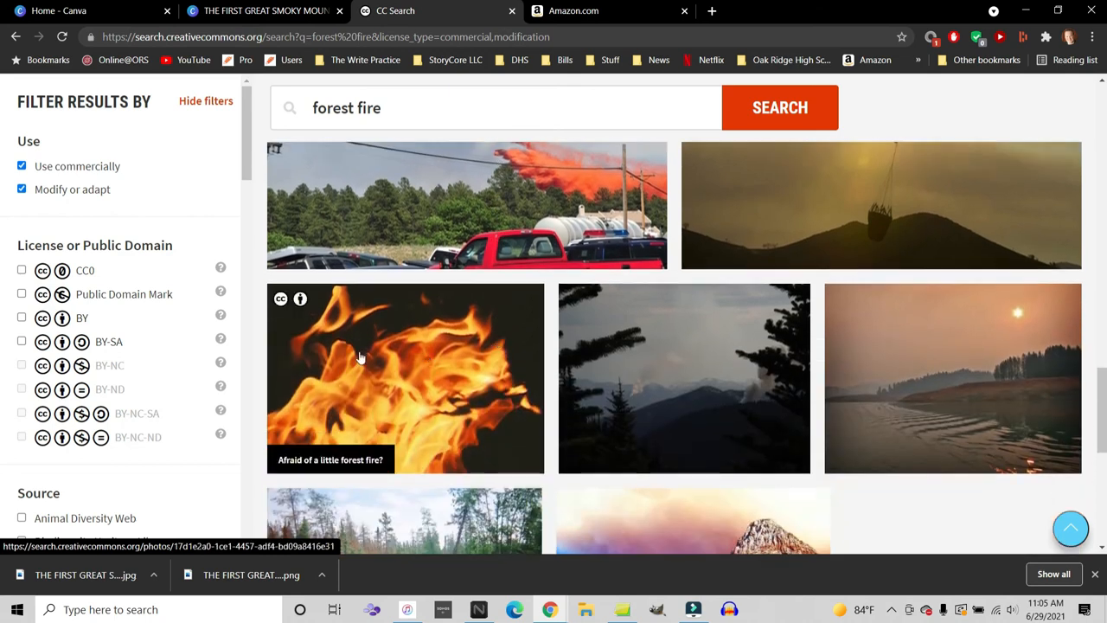
{"action": "scroll", "coordinate": [361, 357], "scroll_direction": "down", "scroll_amount": 4}
{"action": "scroll", "coordinate": [470, 366], "scroll_direction": "up", "scroll_amount": 10}
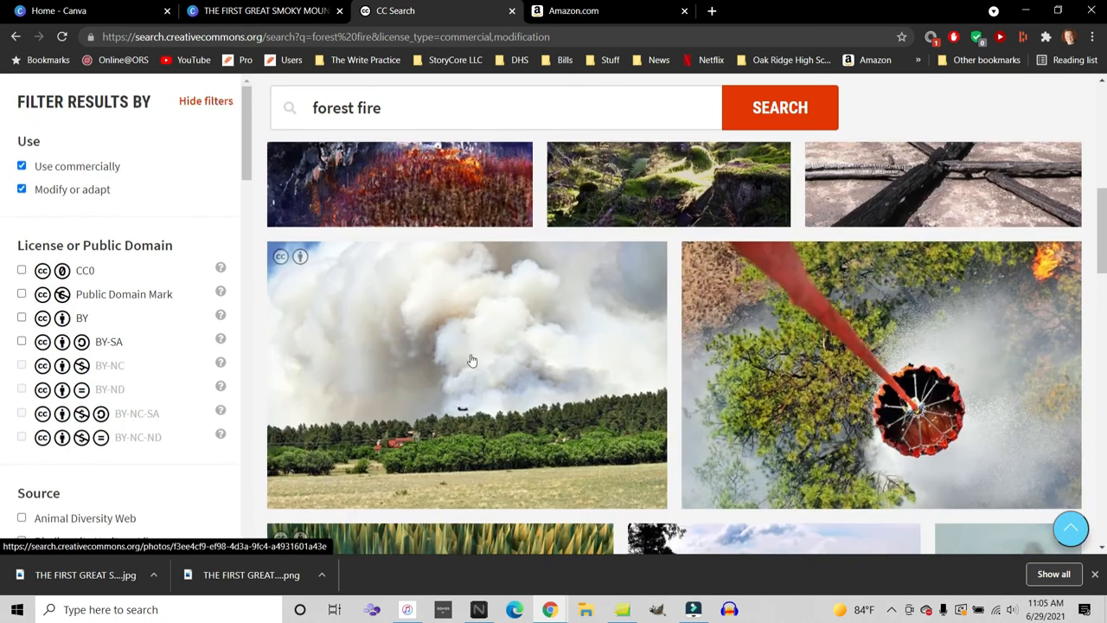
{"action": "scroll", "coordinate": [472, 361], "scroll_direction": "up", "scroll_amount": 5}
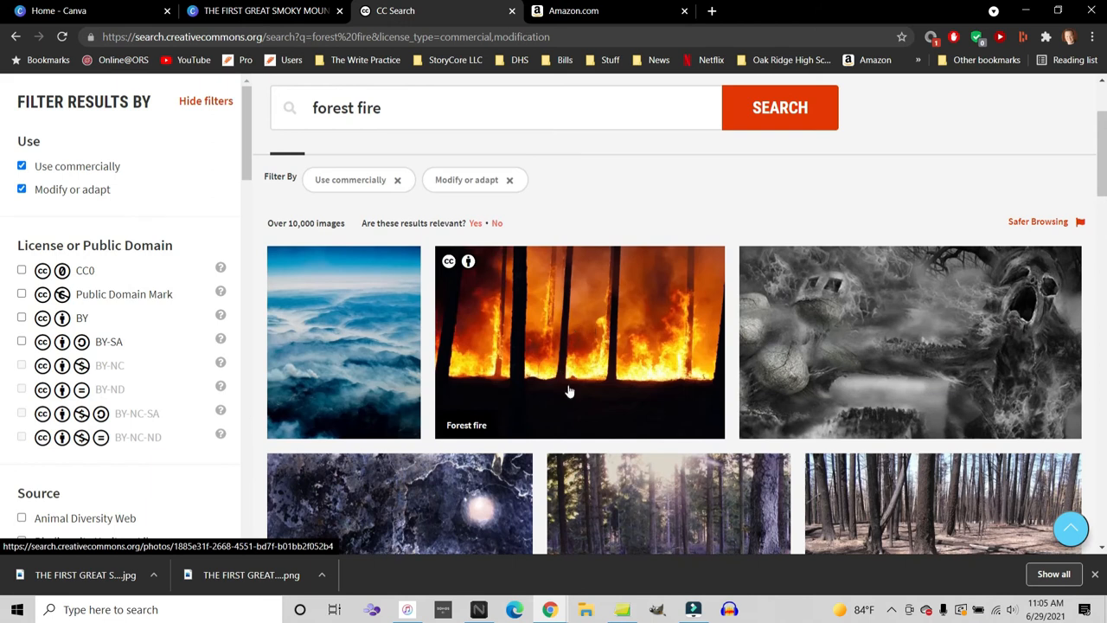
{"action": "left_click", "coordinate": [603, 368]}
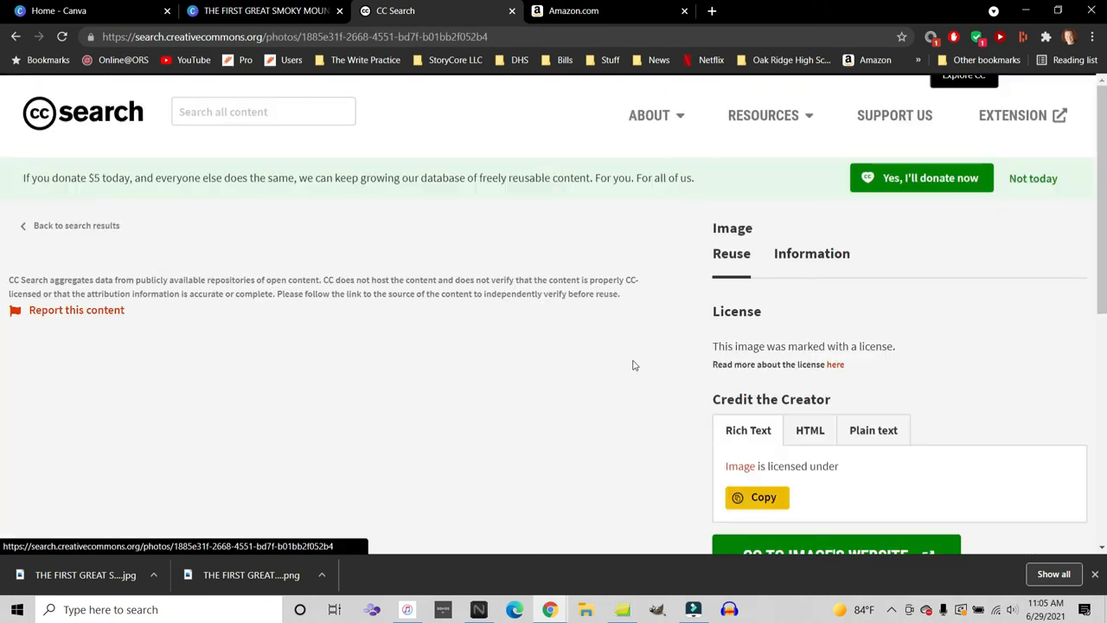
{"action": "scroll", "coordinate": [633, 363], "scroll_direction": "down", "scroll_amount": 2}
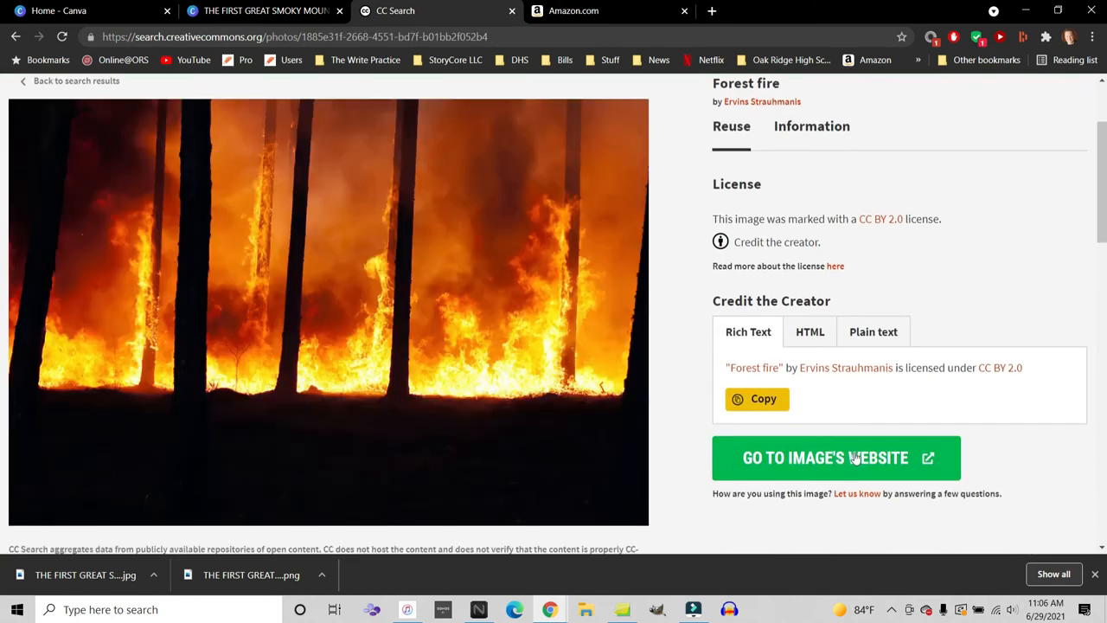
{"action": "left_click", "coordinate": [855, 458]}
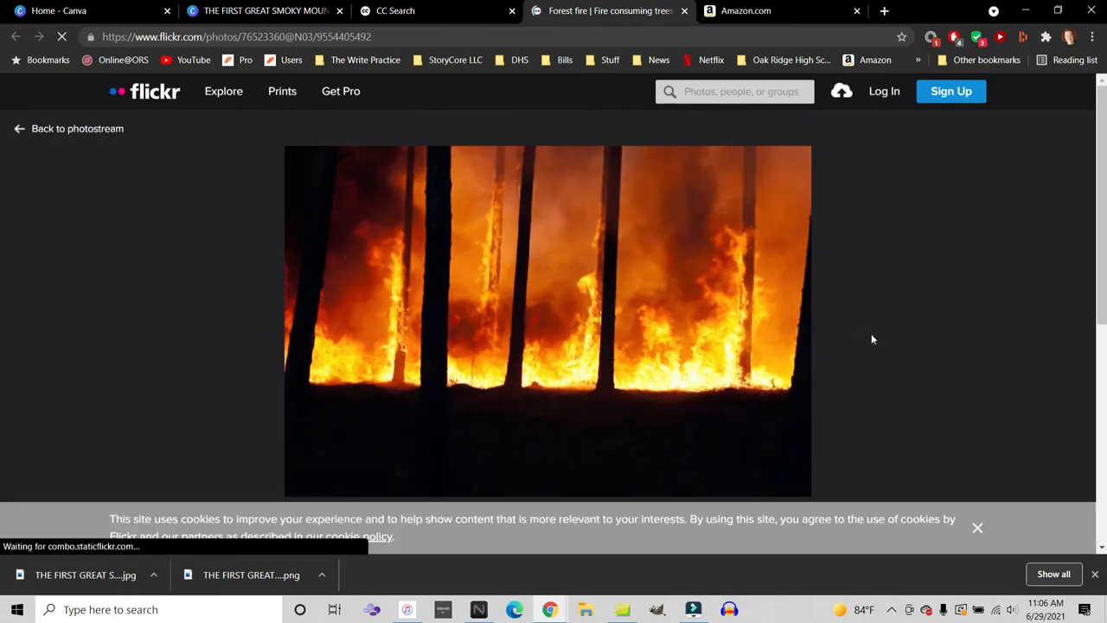
Step: Download the Flickr photo at Original 3456 × 2296 size and go back to Canva
{"action": "scroll", "coordinate": [871, 340], "scroll_direction": "down", "scroll_amount": 3}
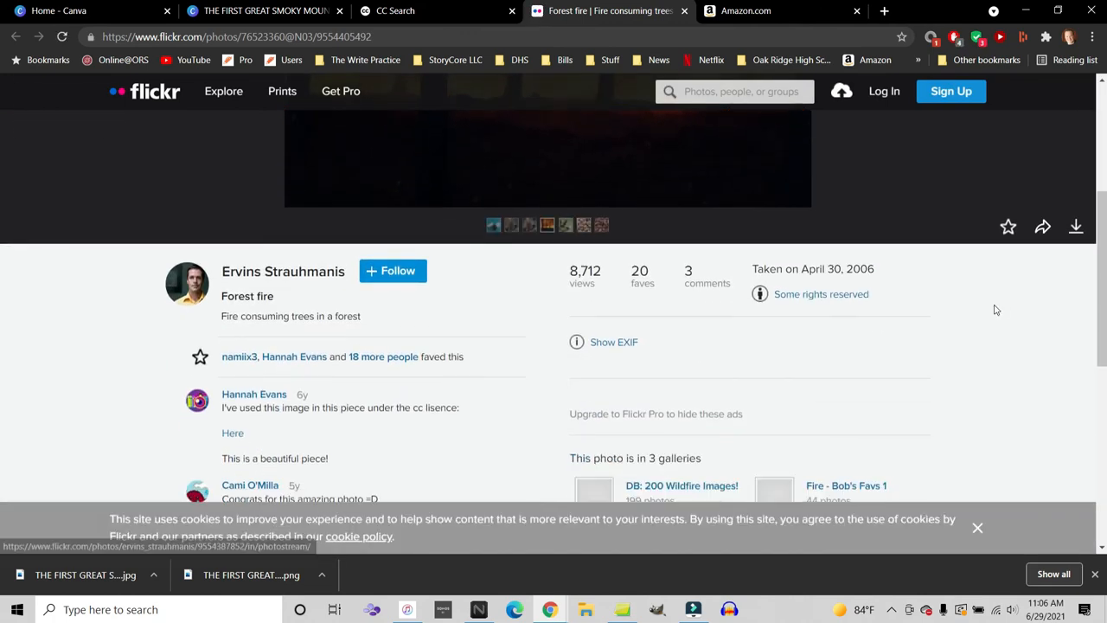
{"action": "left_click", "coordinate": [1079, 234]}
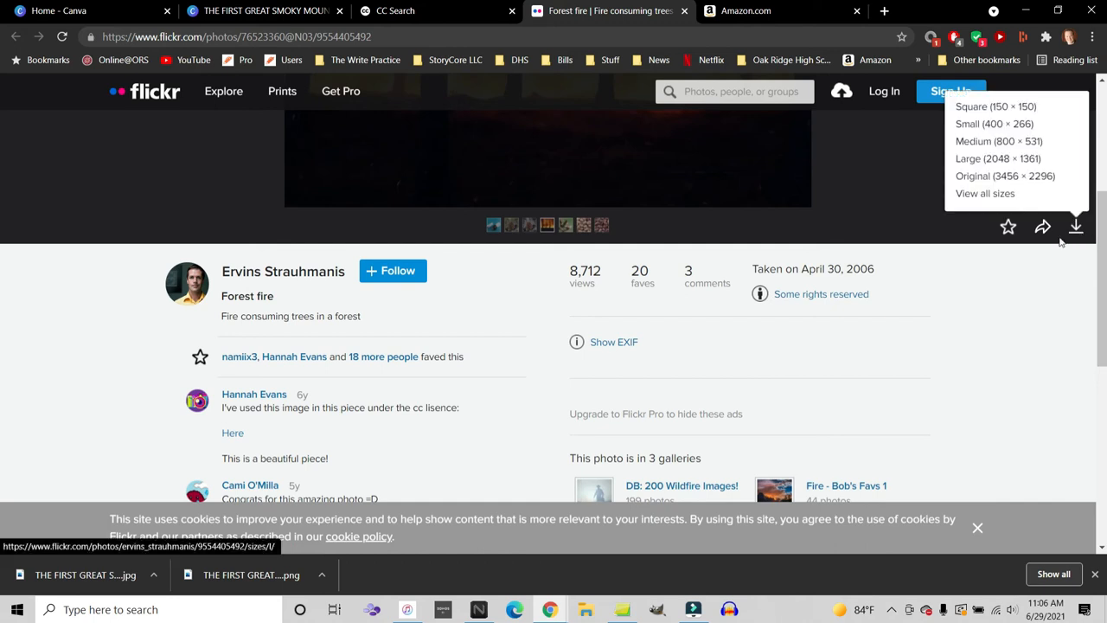
{"action": "left_click", "coordinate": [986, 175]}
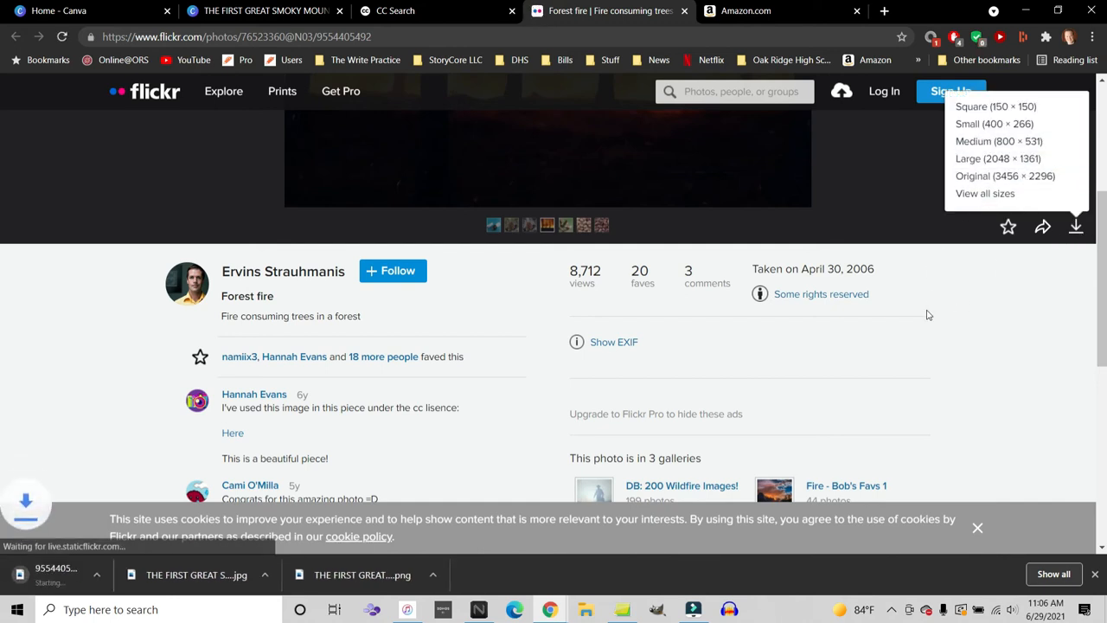
{"action": "left_click", "coordinate": [1019, 310]}
{"action": "scroll", "coordinate": [1019, 311], "scroll_direction": "up", "scroll_amount": 2}
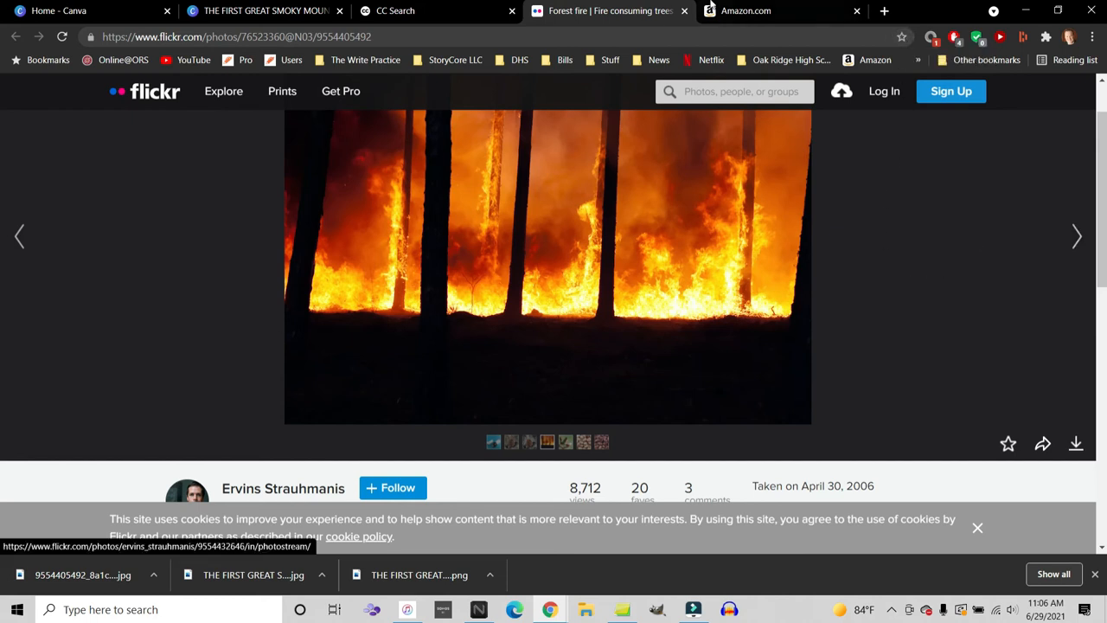
{"action": "left_click", "coordinate": [292, 9]}
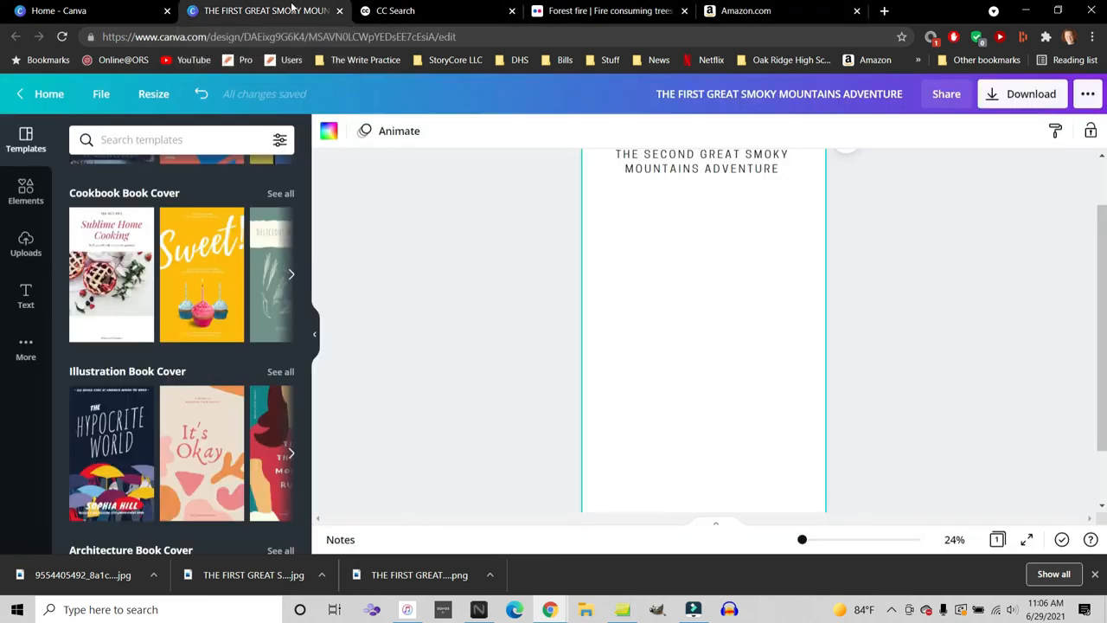
Step: Upload the fire photo from the Downloads folder and place it on the cover
{"action": "left_click", "coordinate": [31, 247]}
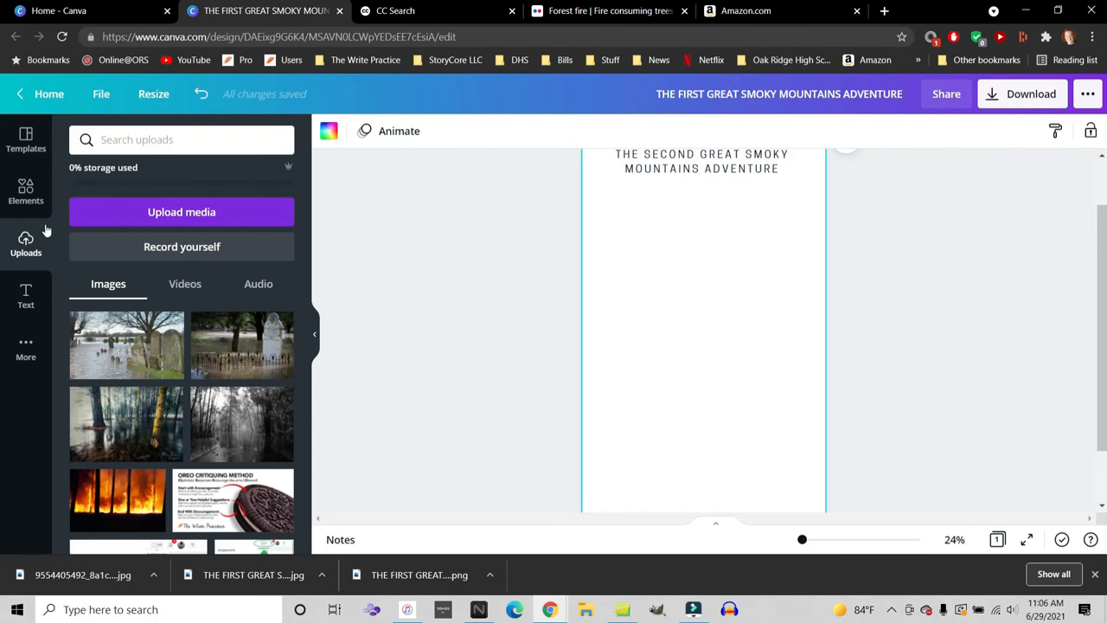
{"action": "left_click", "coordinate": [164, 222]}
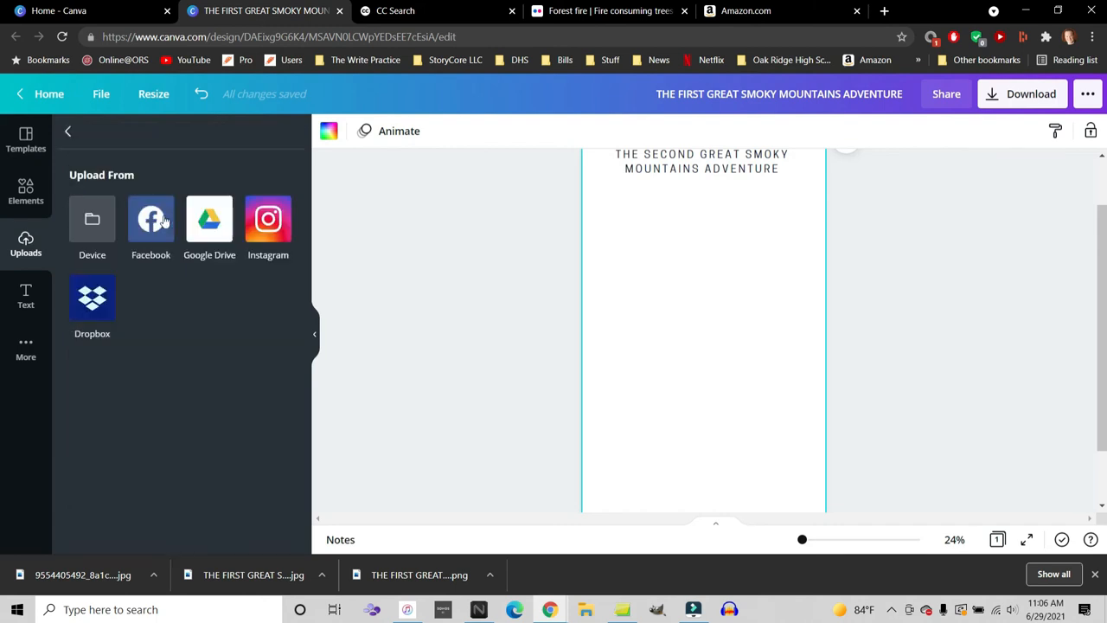
{"action": "left_click", "coordinate": [91, 220]}
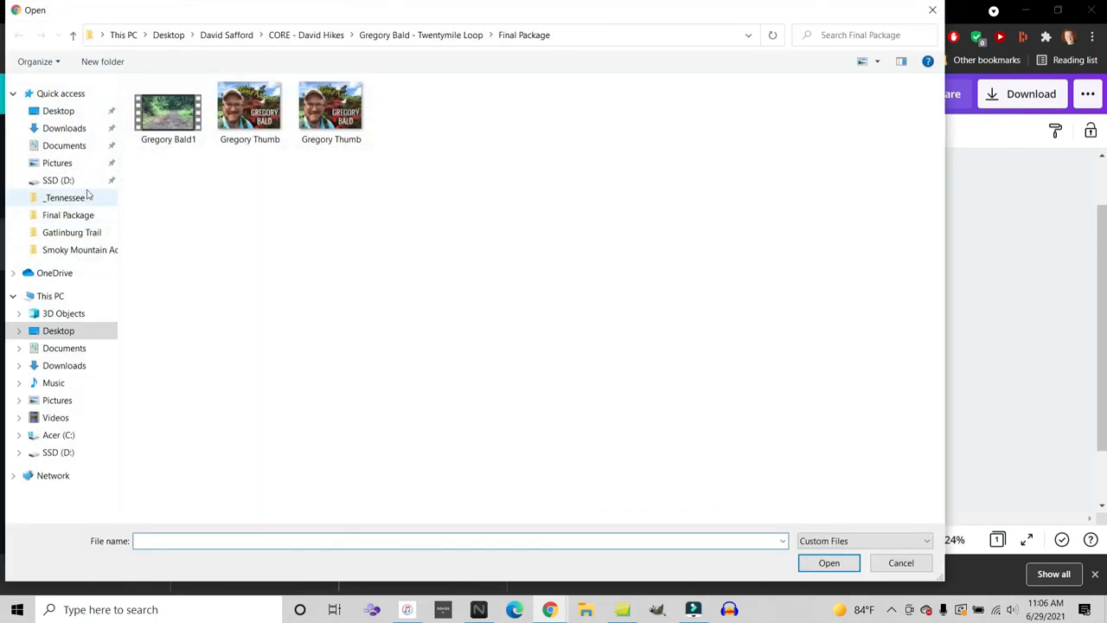
{"action": "left_click", "coordinate": [72, 135]}
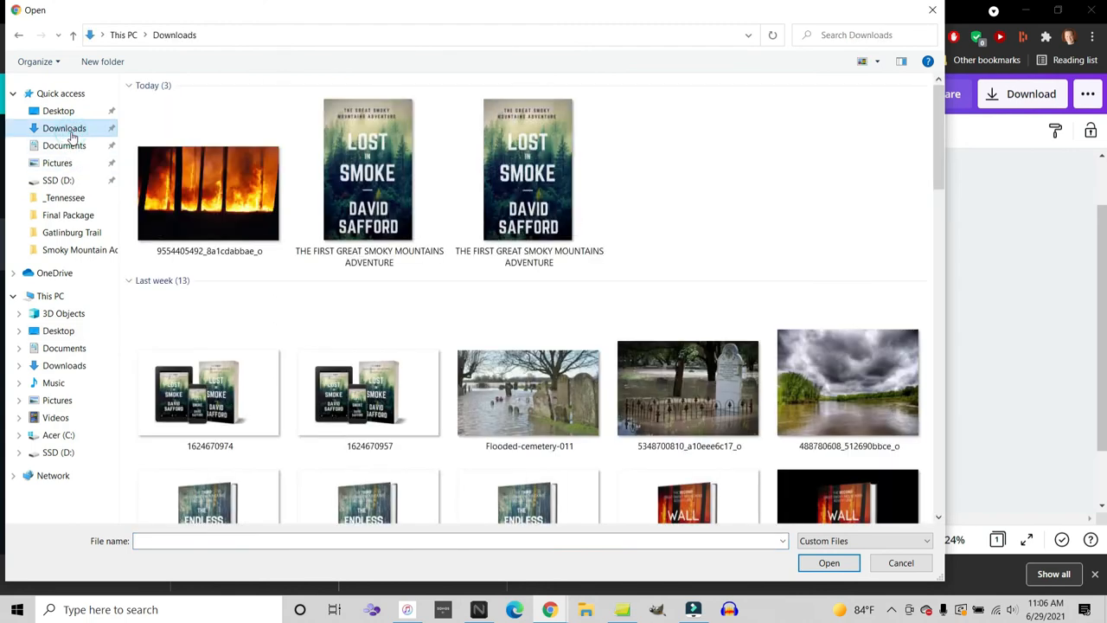
{"action": "left_click", "coordinate": [137, 156]}
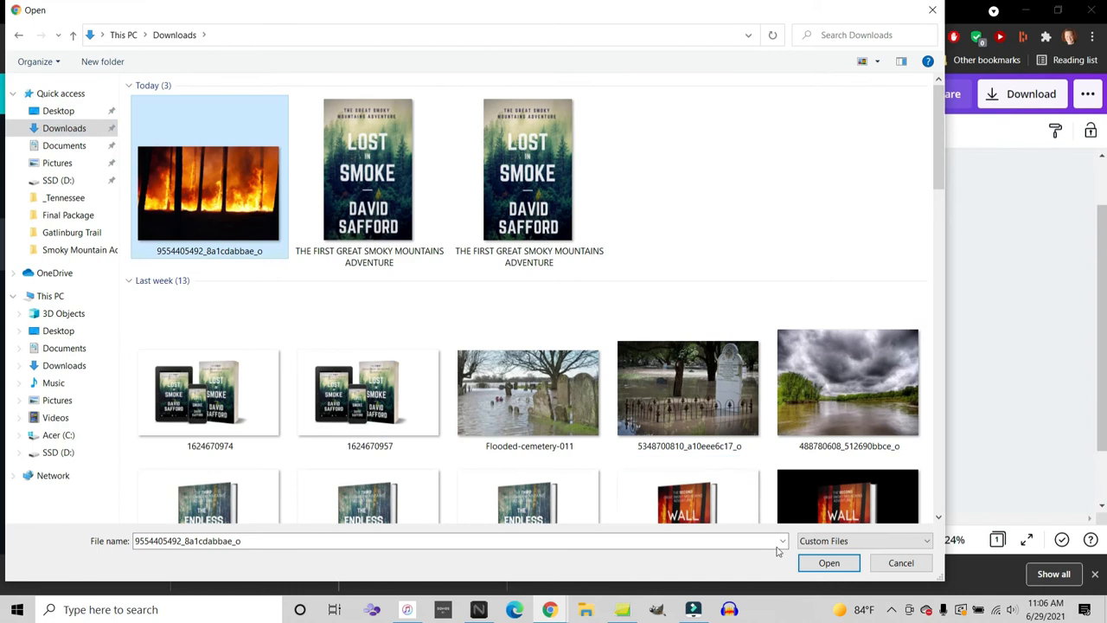
{"action": "left_click", "coordinate": [828, 563]}
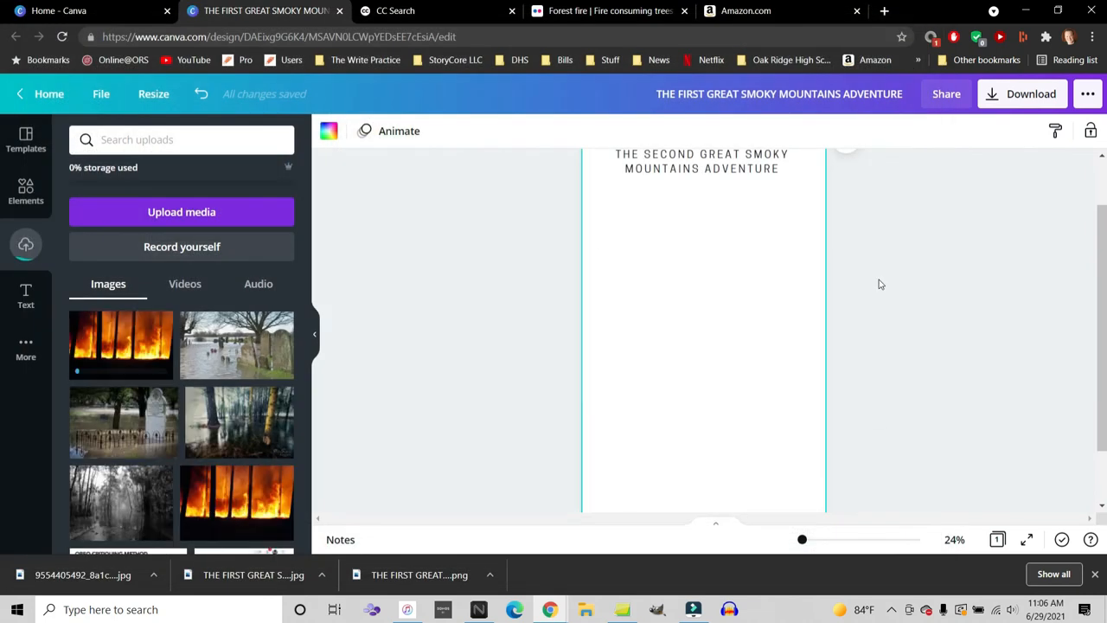
{"action": "left_click", "coordinate": [118, 335]}
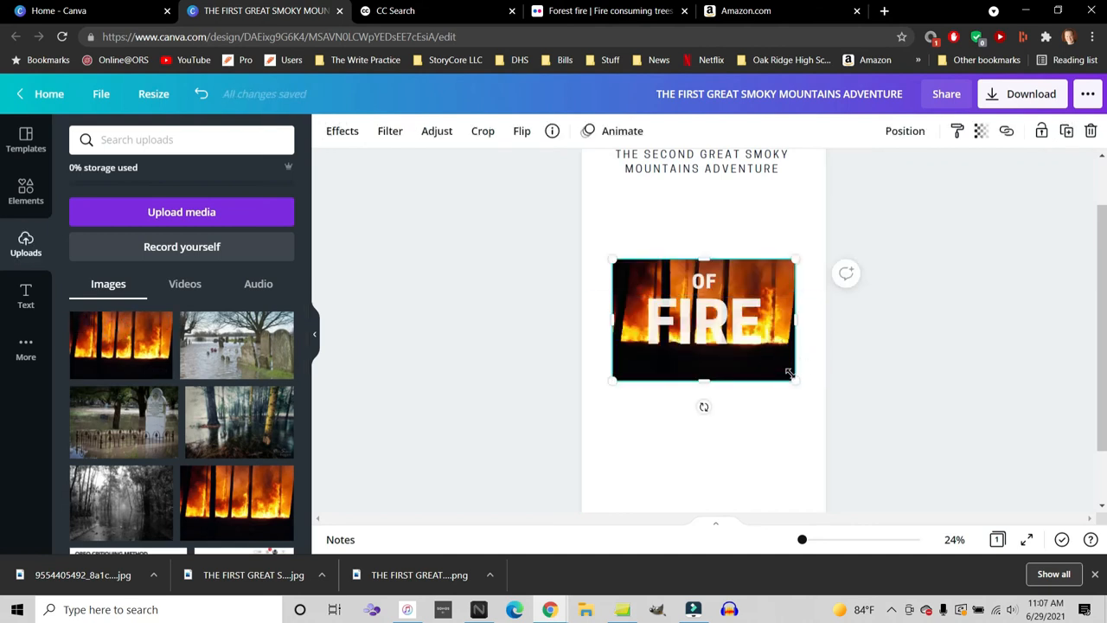
Step: Stretch the flaming forest photo to cover the whole page behind the text, shifted slightly right
{"action": "left_click_drag", "start_coordinate": [793, 379], "coordinate": [953, 574]}
{"action": "scroll", "coordinate": [800, 447], "scroll_direction": "up", "scroll_amount": 1}
{"action": "left_click_drag", "start_coordinate": [612, 321], "coordinate": [447, 148]}
{"action": "scroll", "coordinate": [967, 350], "scroll_direction": "down", "scroll_amount": 1}
{"action": "scroll", "coordinate": [966, 351], "scroll_direction": "down", "scroll_amount": 1}
{"action": "scroll", "coordinate": [943, 348], "scroll_direction": "up", "scroll_amount": 2}
{"action": "scroll", "coordinate": [931, 328], "scroll_direction": "down", "scroll_amount": 1}
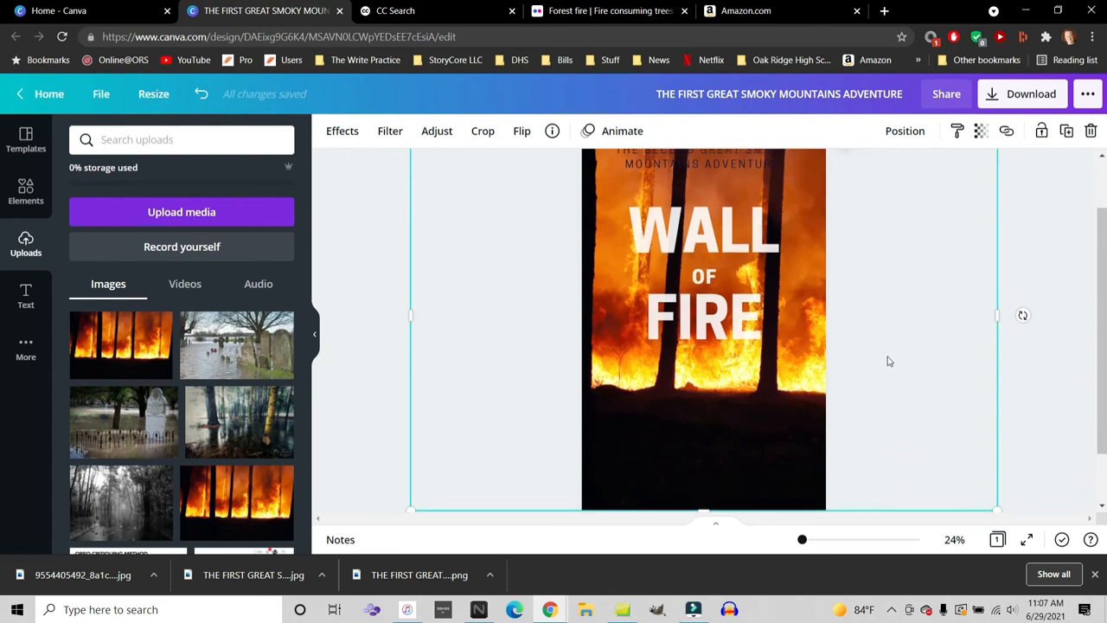
{"action": "scroll", "coordinate": [885, 367], "scroll_direction": "up", "scroll_amount": 1}
{"action": "scroll", "coordinate": [869, 379], "scroll_direction": "down", "scroll_amount": 1}
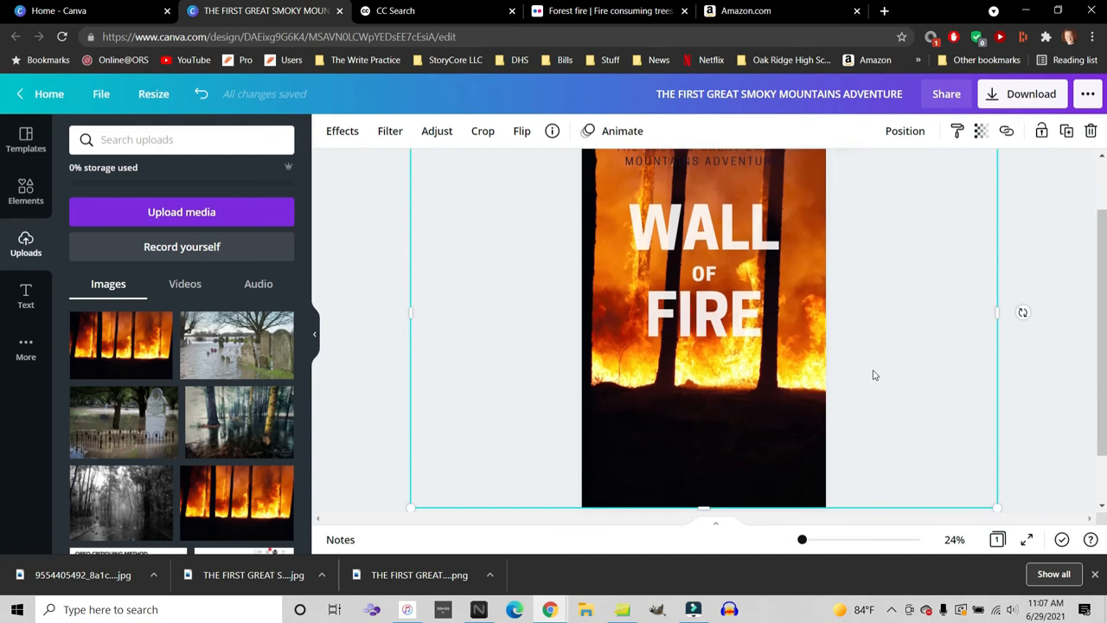
{"action": "left_click_drag", "start_coordinate": [871, 369], "coordinate": [900, 369]}
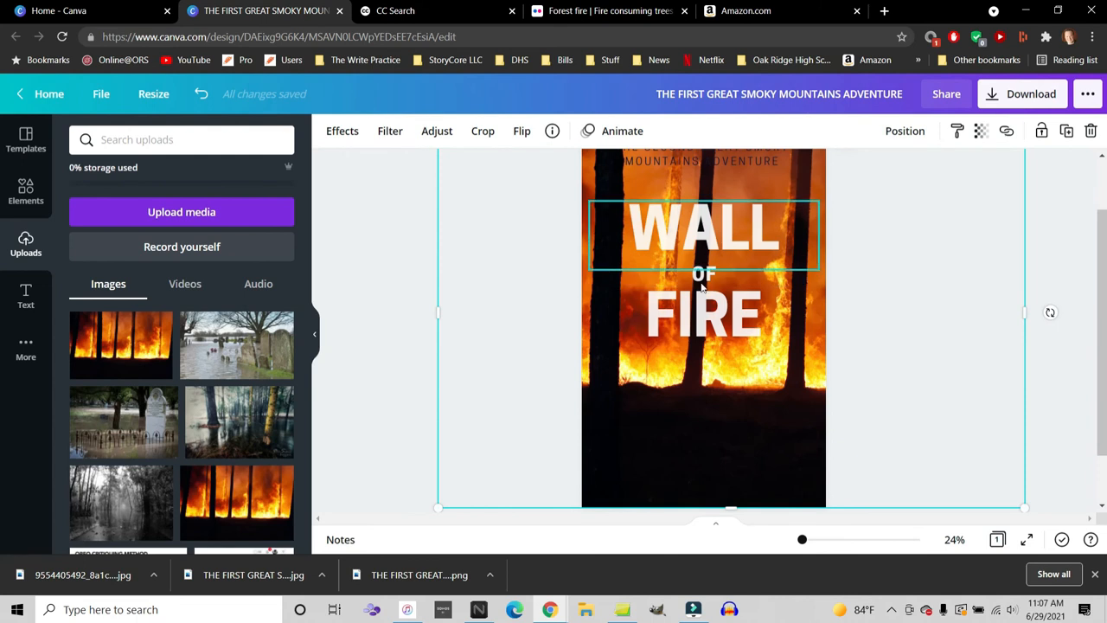
{"action": "scroll", "coordinate": [702, 288], "scroll_direction": "up", "scroll_amount": 2}
{"action": "scroll", "coordinate": [730, 303], "scroll_direction": "down", "scroll_amount": 3}
{"action": "scroll", "coordinate": [714, 294], "scroll_direction": "up", "scroll_amount": 3}
{"action": "scroll", "coordinate": [705, 307], "scroll_direction": "down", "scroll_amount": 2}
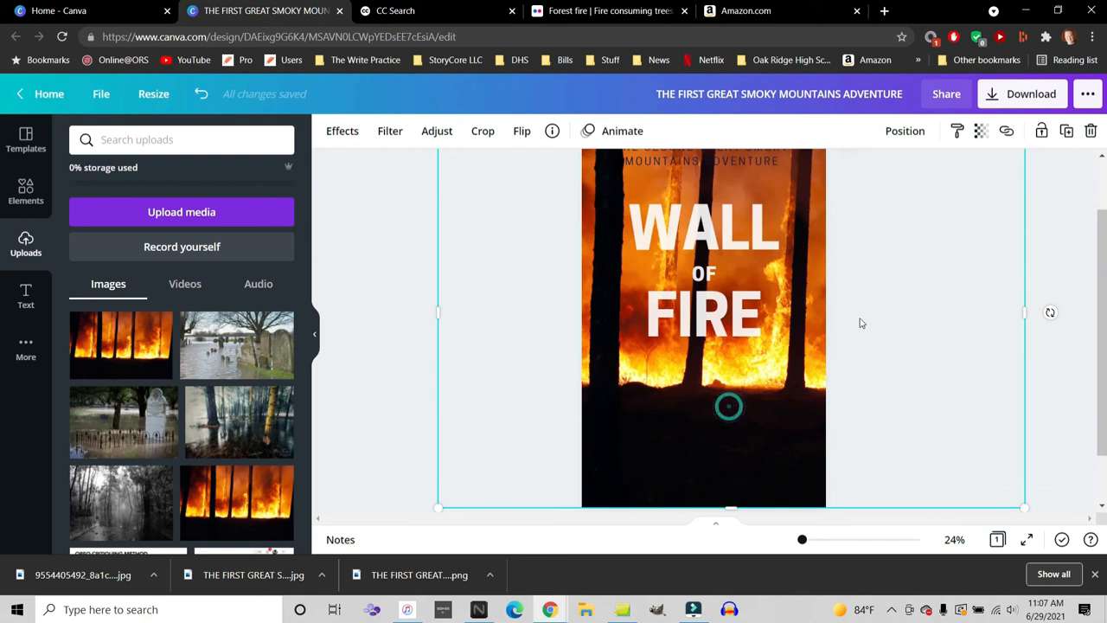
{"action": "scroll", "coordinate": [860, 321], "scroll_direction": "up", "scroll_amount": 1}
{"action": "left_click", "coordinate": [725, 229]}
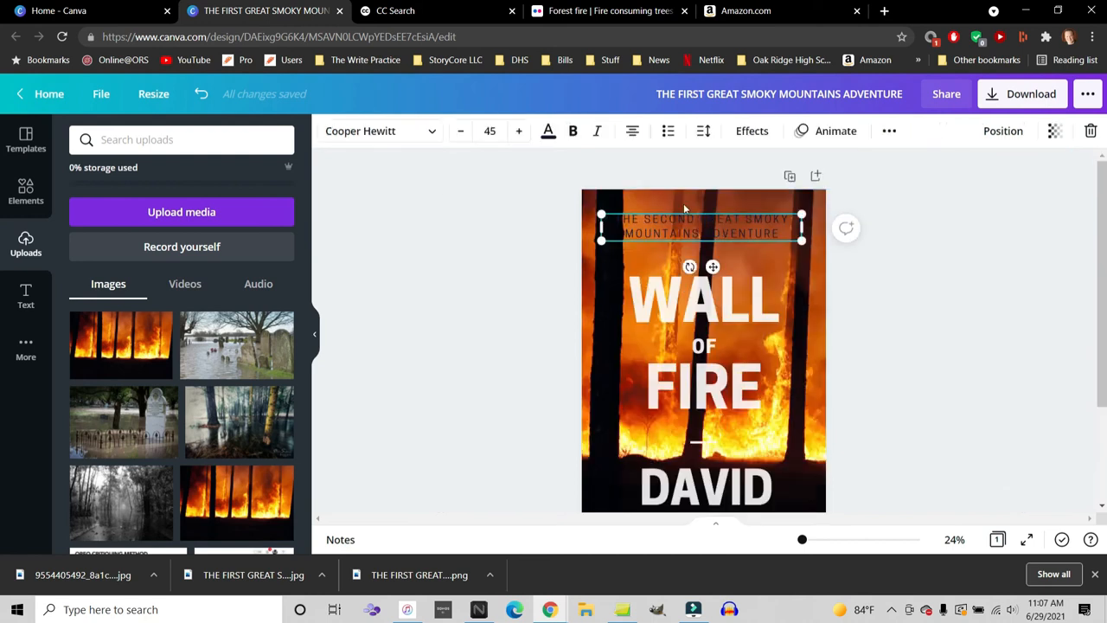
Step: Color the series line white and set its transparency to 88
{"action": "left_click", "coordinate": [548, 132]}
{"action": "left_click", "coordinate": [162, 206]}
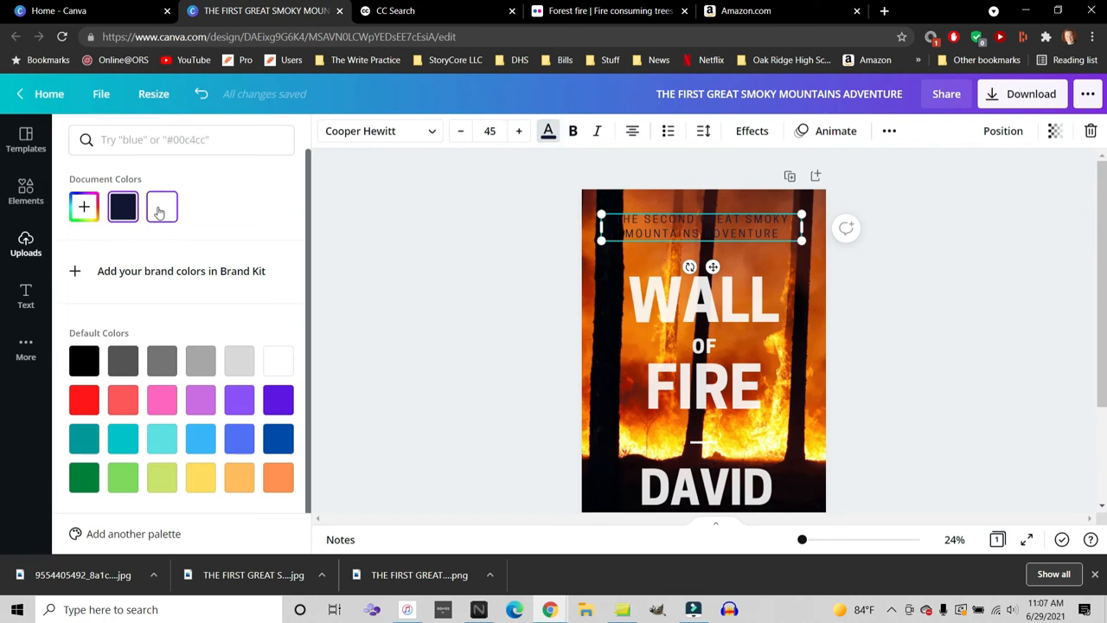
{"action": "key", "text": "Escape"}
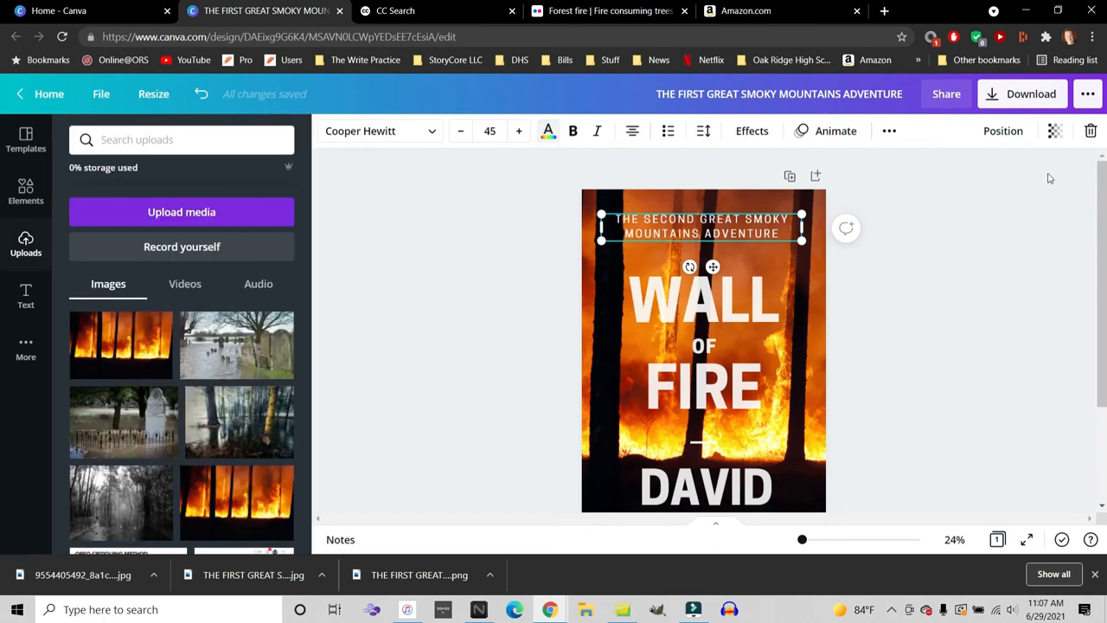
{"action": "left_click", "coordinate": [1056, 130]}
{"action": "left_click_drag", "start_coordinate": [1007, 182], "coordinate": [999, 185]}
{"action": "left_click", "coordinate": [979, 270]}
{"action": "left_click", "coordinate": [971, 292]}
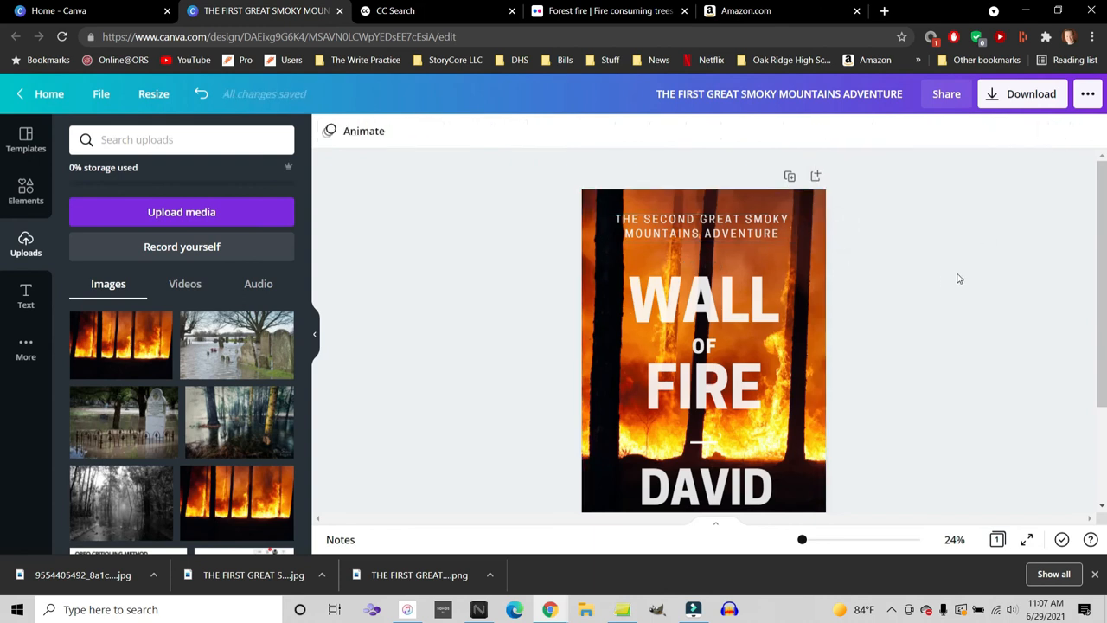
{"action": "scroll", "coordinate": [960, 277], "scroll_direction": "down", "scroll_amount": 2}
Step: Leave WALL's transparency unchanged and set the author name's font size to 185
{"action": "left_click", "coordinate": [758, 246]}
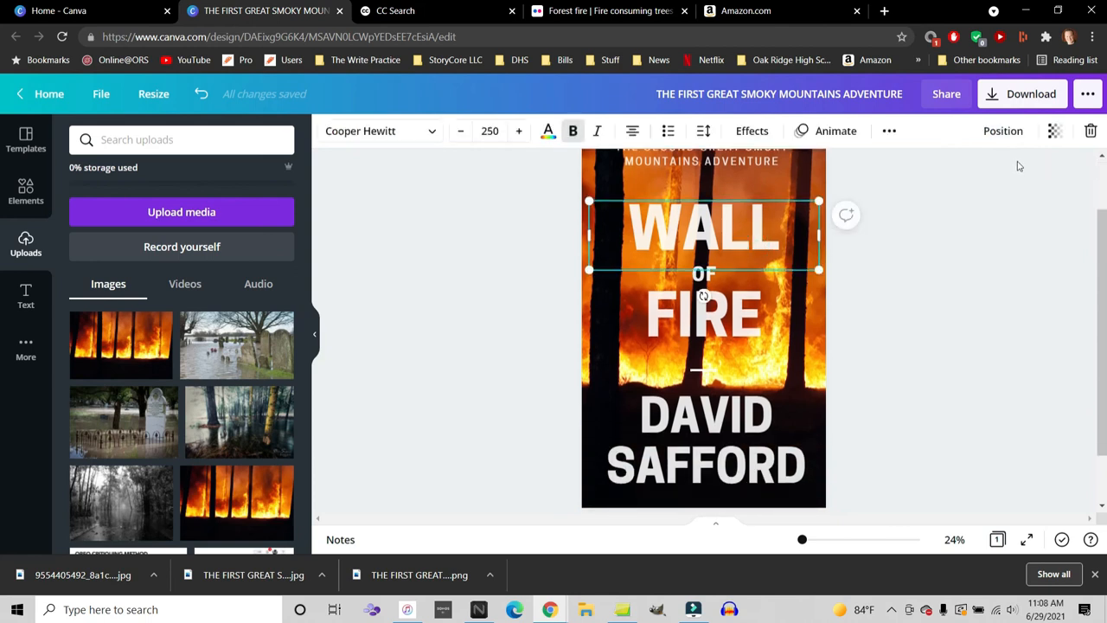
{"action": "left_click", "coordinate": [1055, 131]}
{"action": "left_click", "coordinate": [947, 245]}
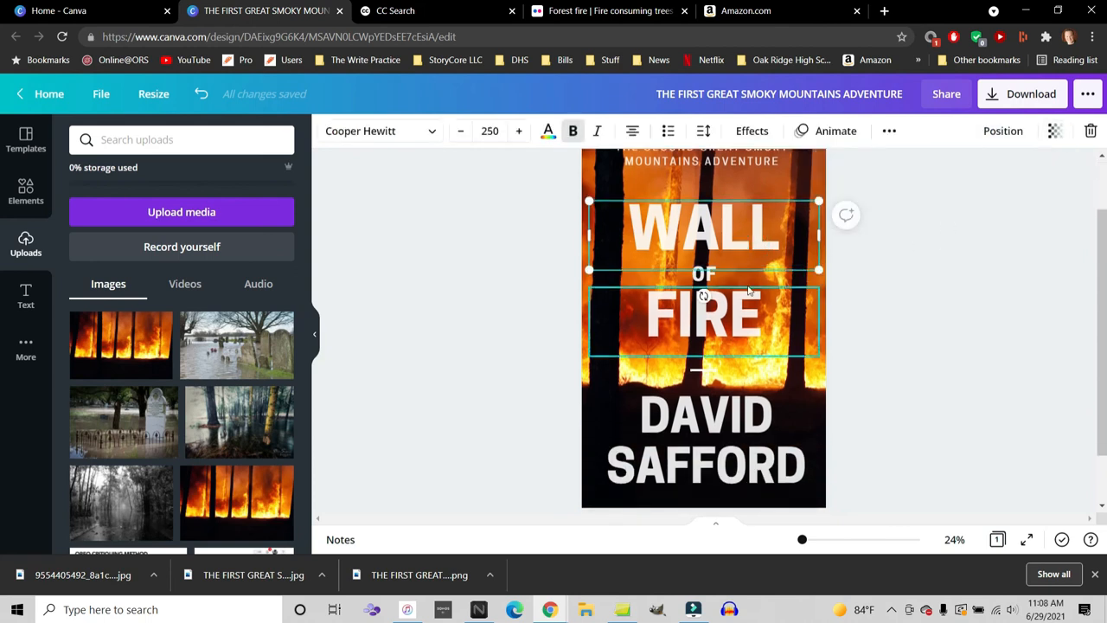
{"action": "left_click", "coordinate": [749, 313]}
{"action": "scroll", "coordinate": [874, 350], "scroll_direction": "down", "scroll_amount": 1}
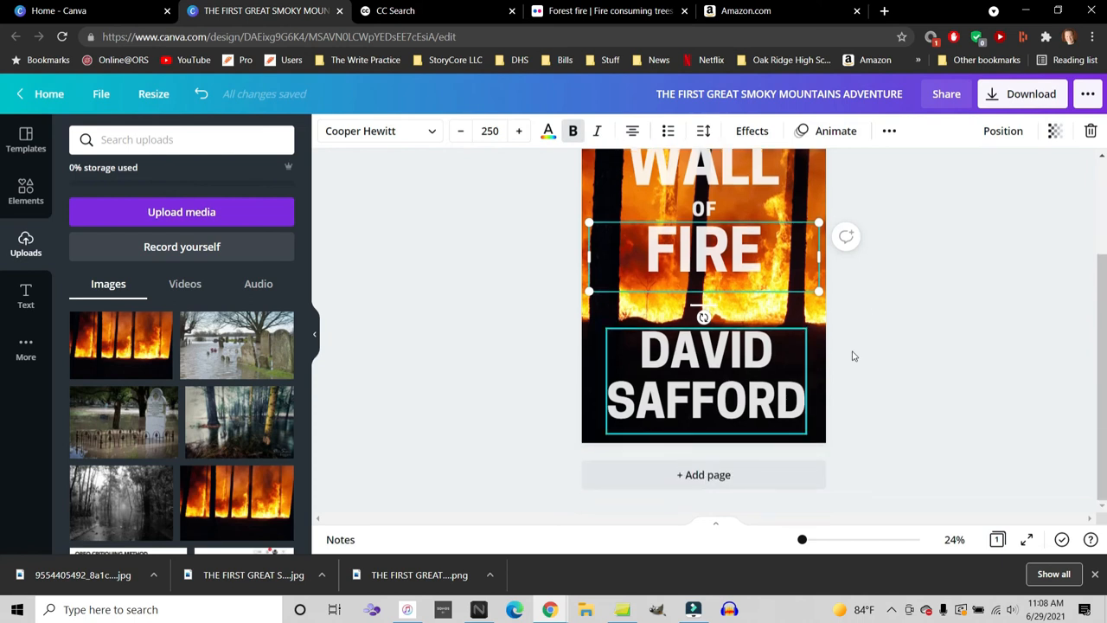
{"action": "left_click", "coordinate": [761, 368]}
{"action": "scroll", "coordinate": [989, 368], "scroll_direction": "up", "scroll_amount": 1}
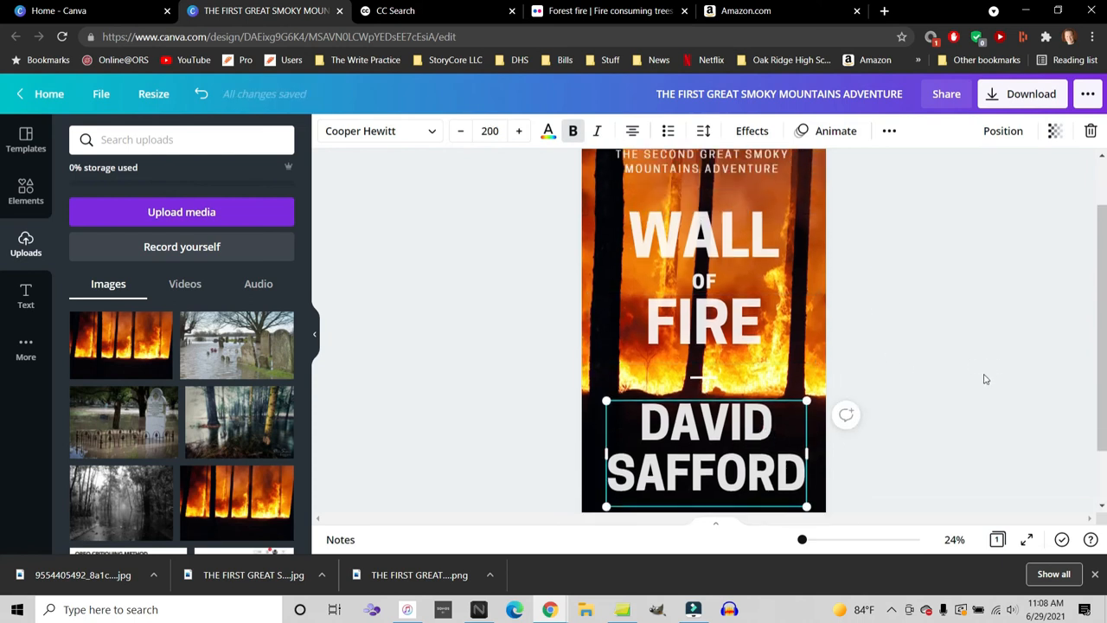
{"action": "scroll", "coordinate": [952, 368], "scroll_direction": "down", "scroll_amount": 1}
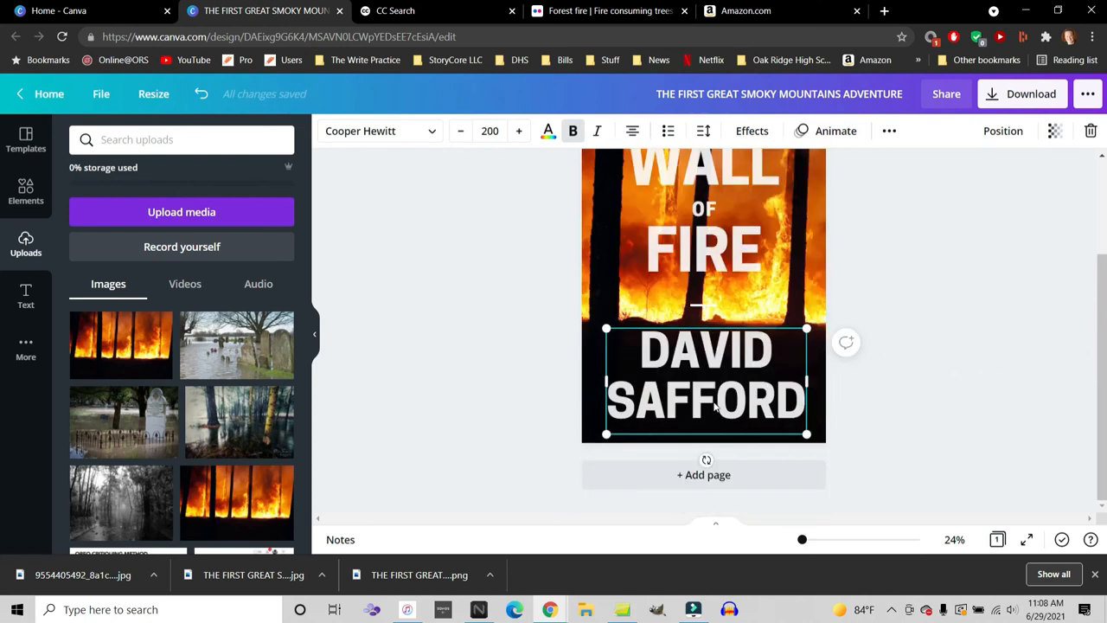
{"action": "left_click", "coordinate": [490, 131]}
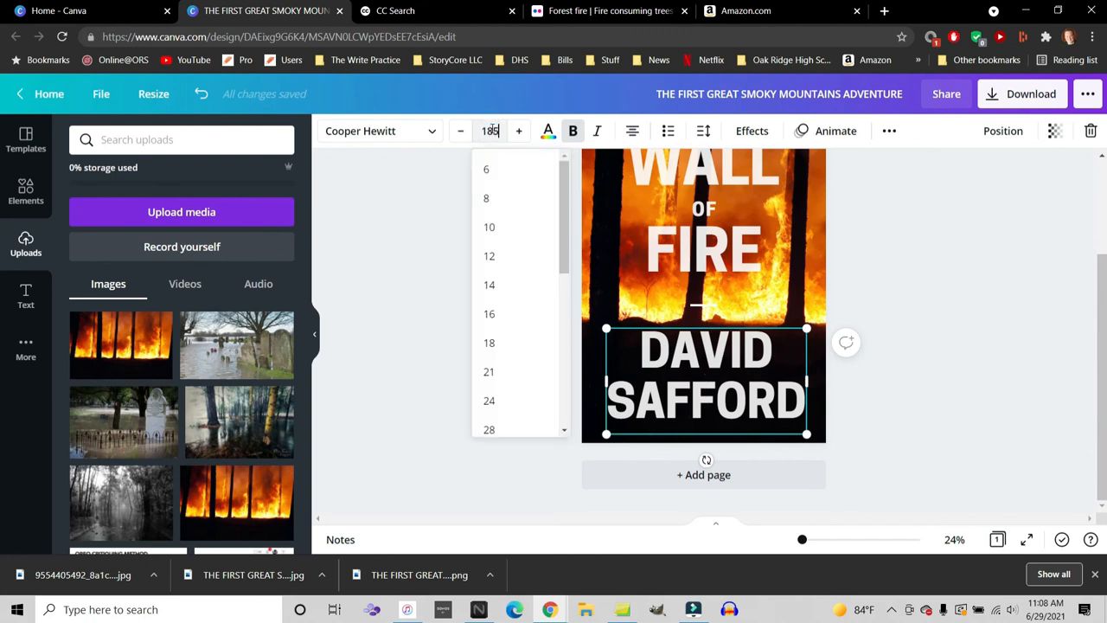
{"action": "key", "text": "Return"}
{"action": "left_click", "coordinate": [483, 221]}
{"action": "scroll", "coordinate": [478, 235], "scroll_direction": "up", "scroll_amount": 2}
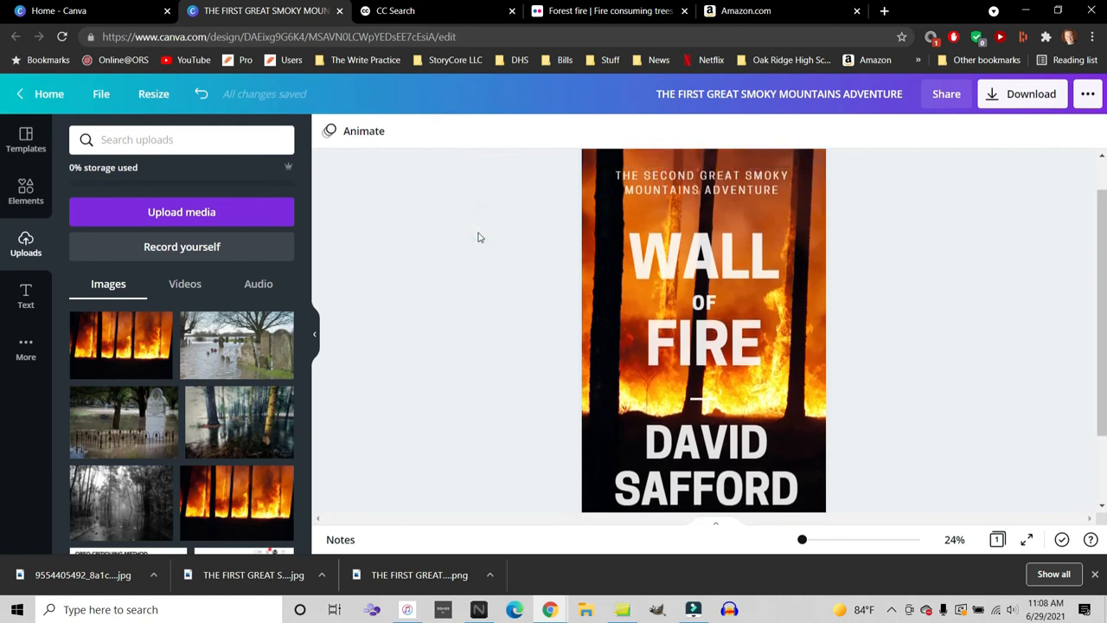
Step: Set FIRE to font size 275 and shrink WALL to 225
{"action": "left_click", "coordinate": [719, 374]}
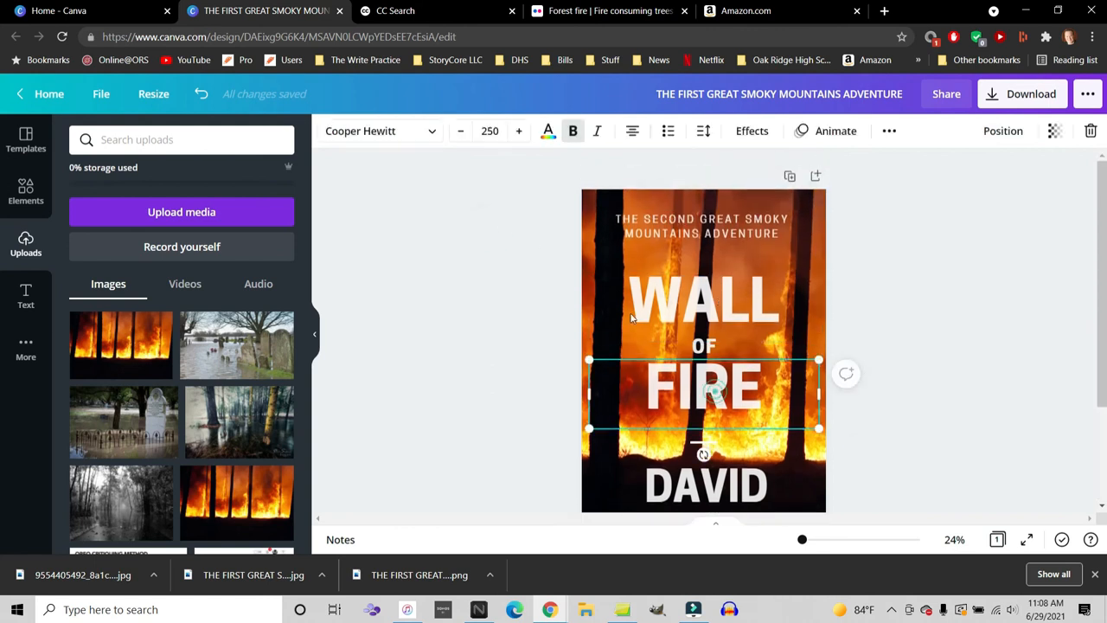
{"action": "left_click", "coordinate": [489, 130]}
{"action": "type", "text": "275"}
{"action": "key", "text": "Return"}
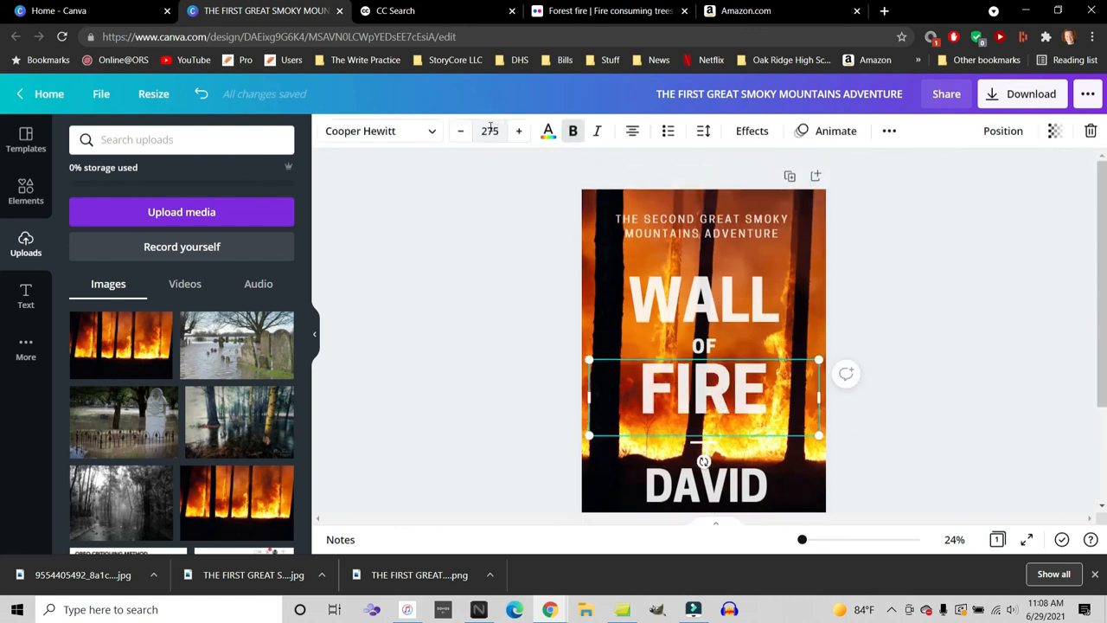
{"action": "left_click", "coordinate": [736, 311]}
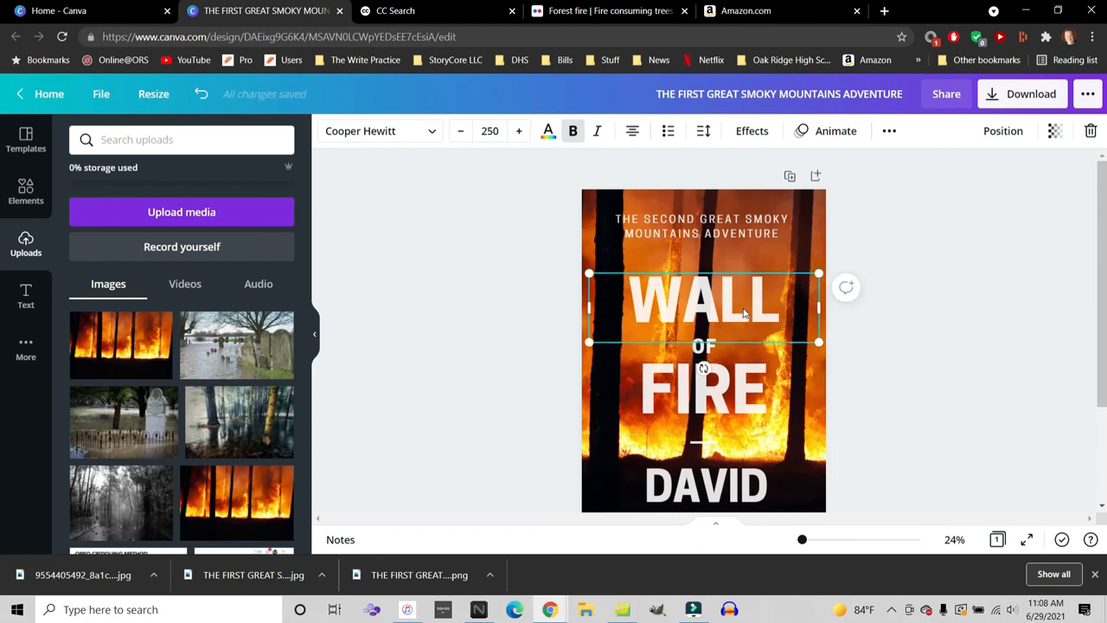
{"action": "left_click", "coordinate": [490, 131]}
{"action": "type", "text": "225"}
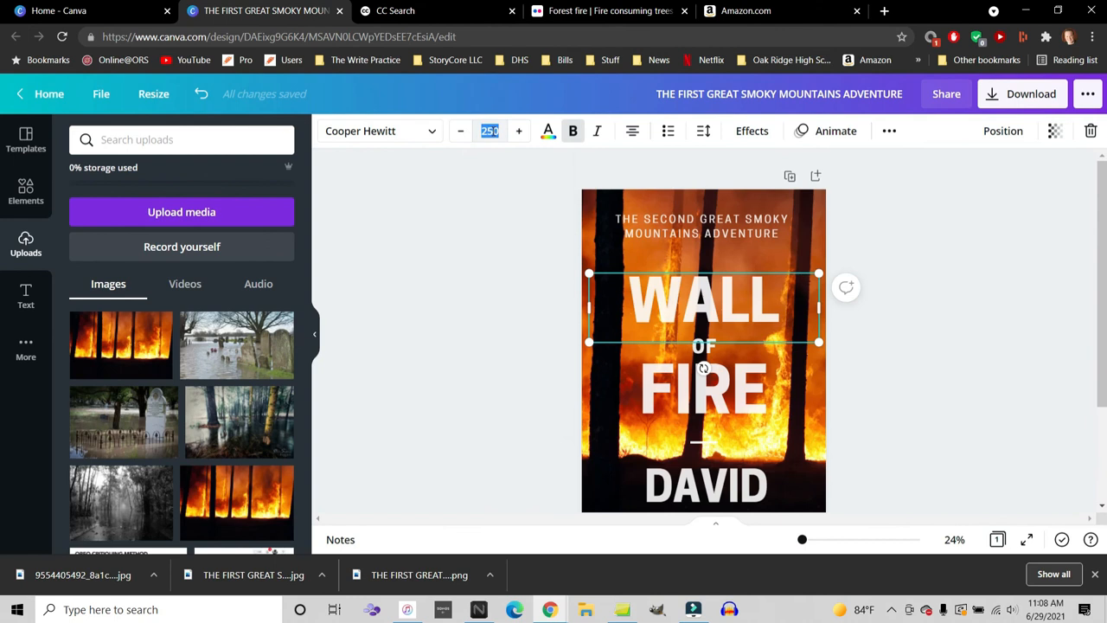
{"action": "key", "text": "Return"}
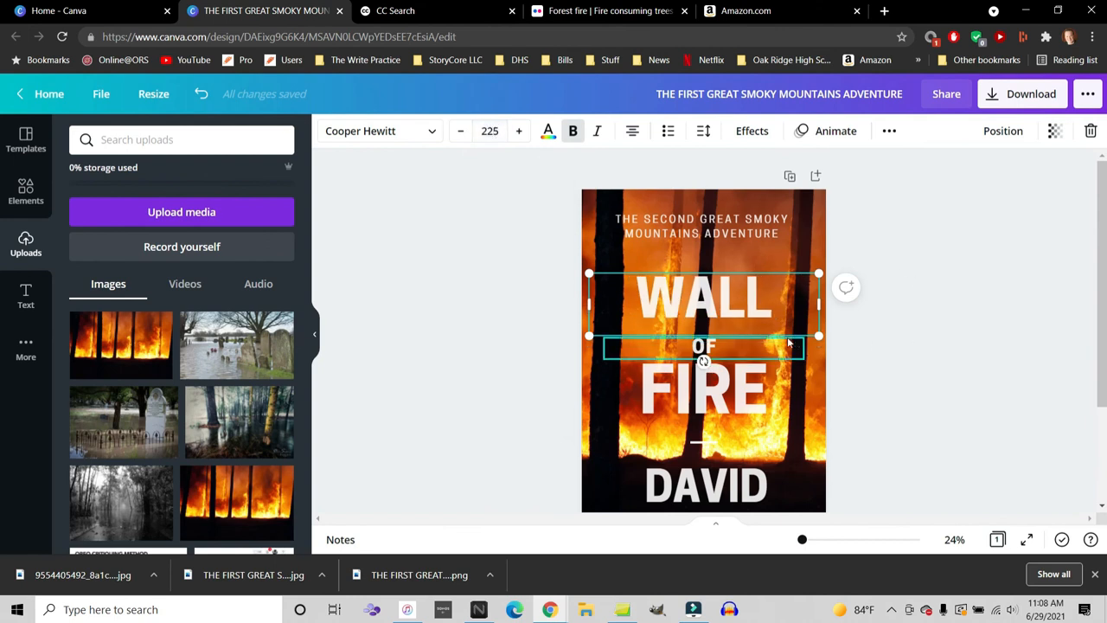
Step: Enlarge FIRE to font size 300 and nudge it slightly up, centred on the cover
{"action": "left_click", "coordinate": [744, 344]}
{"action": "left_click", "coordinate": [944, 348]}
{"action": "left_click", "coordinate": [733, 346]}
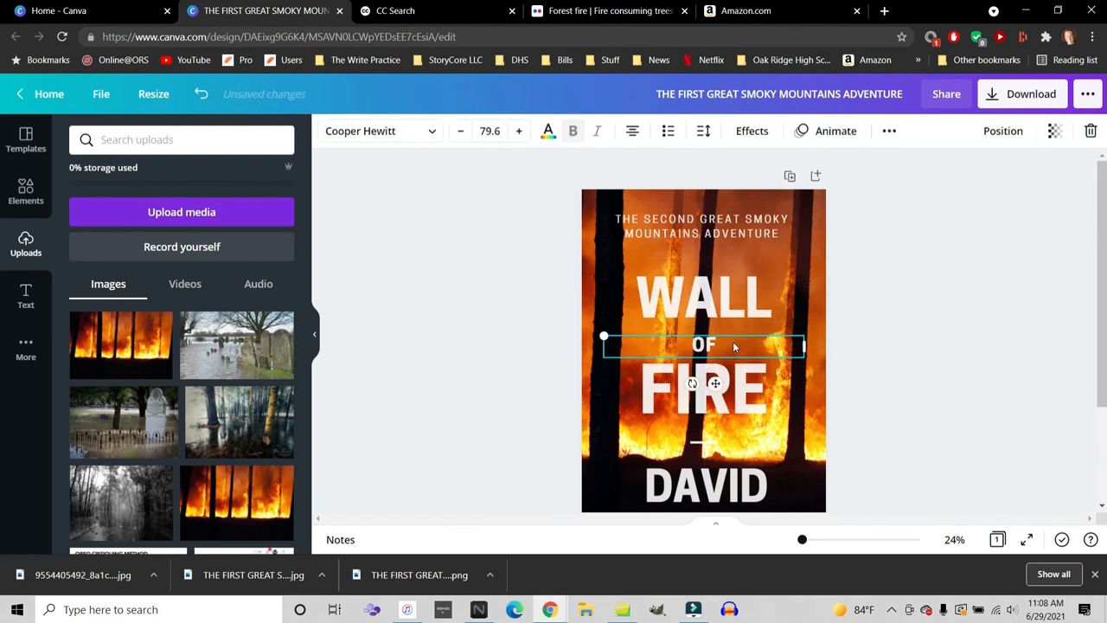
{"action": "left_click", "coordinate": [900, 361]}
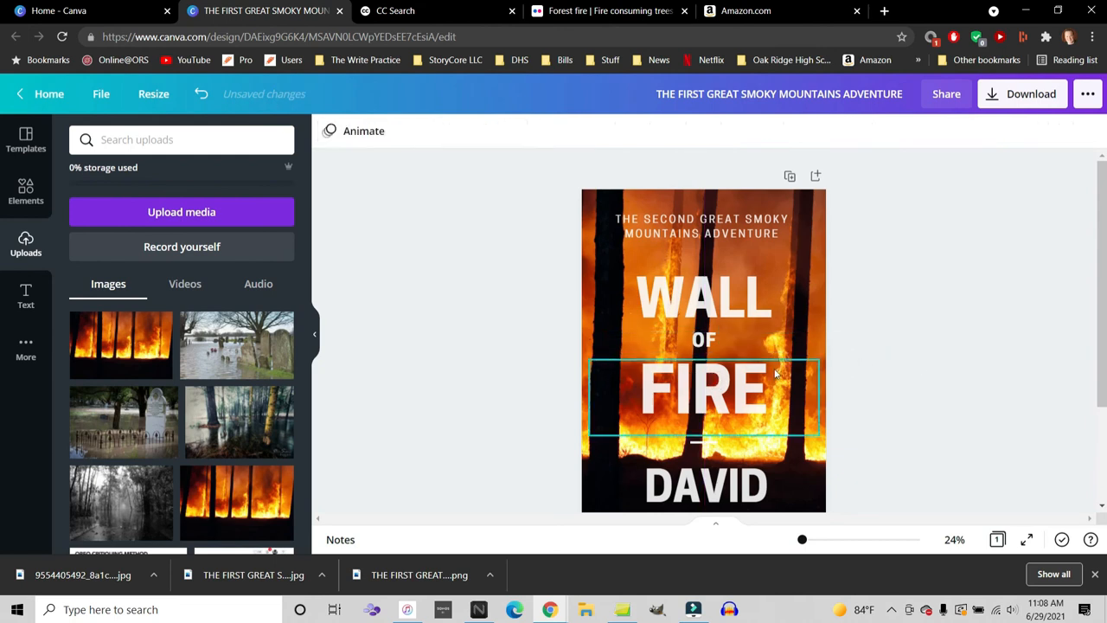
{"action": "left_click", "coordinate": [736, 376]}
{"action": "left_click", "coordinate": [489, 130]}
{"action": "type", "text": "300"}
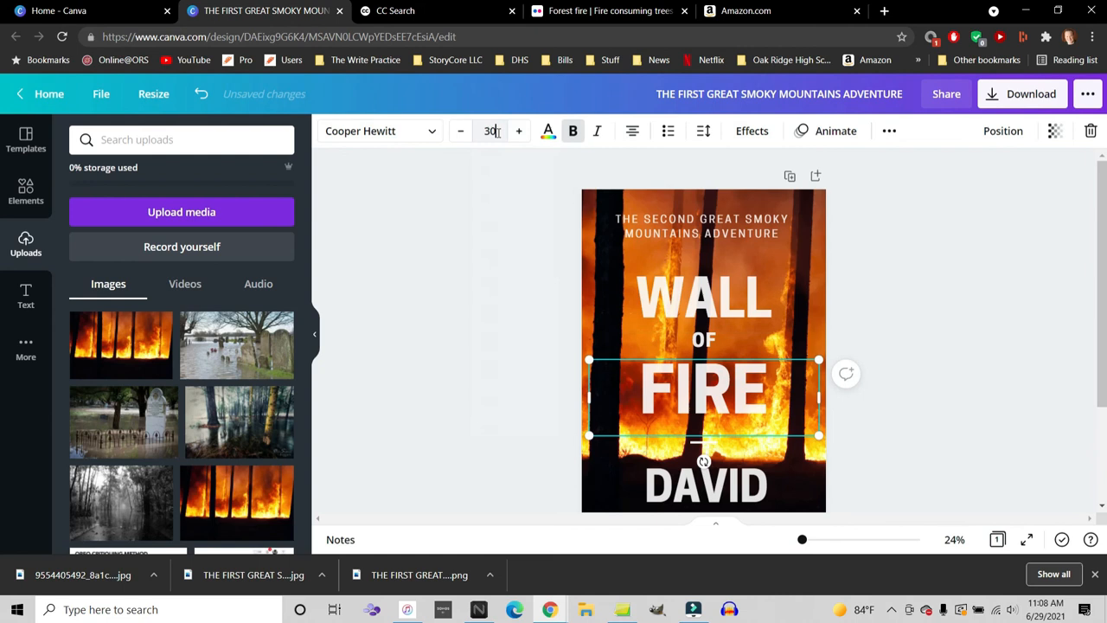
{"action": "left_click", "coordinate": [946, 309]}
{"action": "left_click_drag", "start_coordinate": [762, 375], "coordinate": [761, 368]}
{"action": "left_click", "coordinate": [909, 370]}
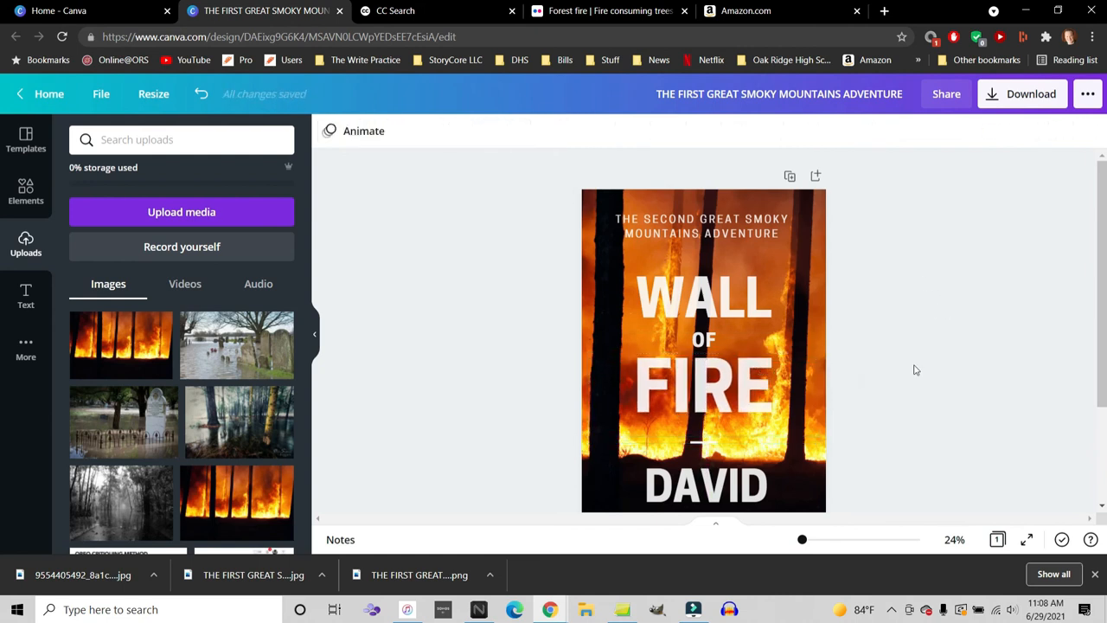
Step: Check WALL and the author name, then zoom out to view the whole cover
{"action": "scroll", "coordinate": [914, 371], "scroll_direction": "down", "scroll_amount": 2}
{"action": "scroll", "coordinate": [910, 367], "scroll_direction": "up", "scroll_amount": 2}
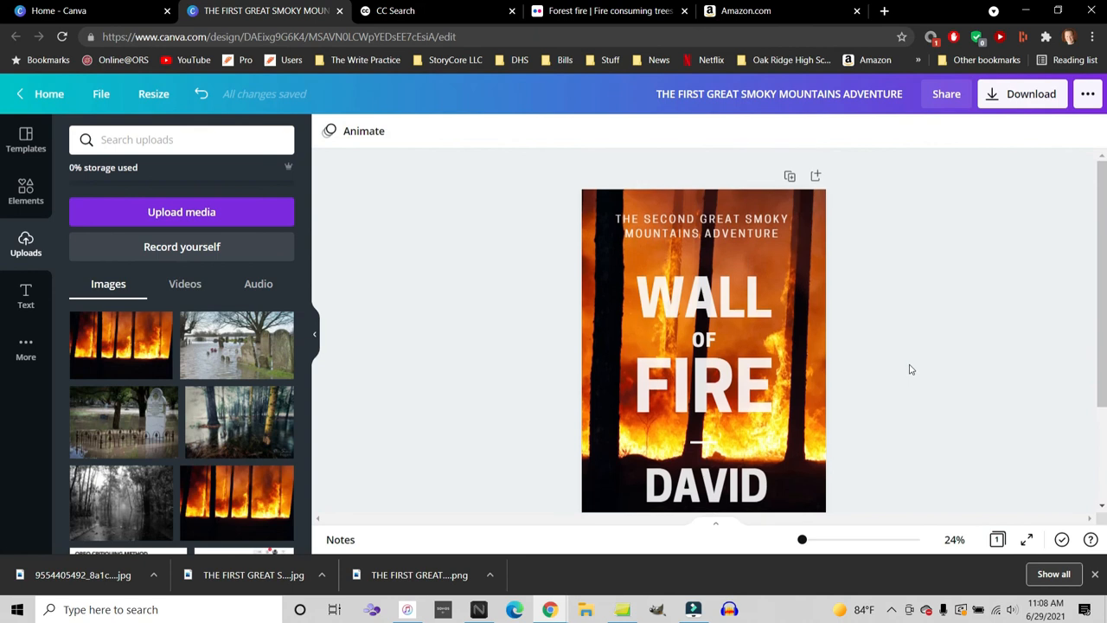
{"action": "left_click", "coordinate": [748, 310]}
{"action": "scroll", "coordinate": [748, 310], "scroll_direction": "down", "scroll_amount": 3}
{"action": "left_click", "coordinate": [712, 367]}
{"action": "scroll", "coordinate": [926, 353], "scroll_direction": "up", "scroll_amount": 3}
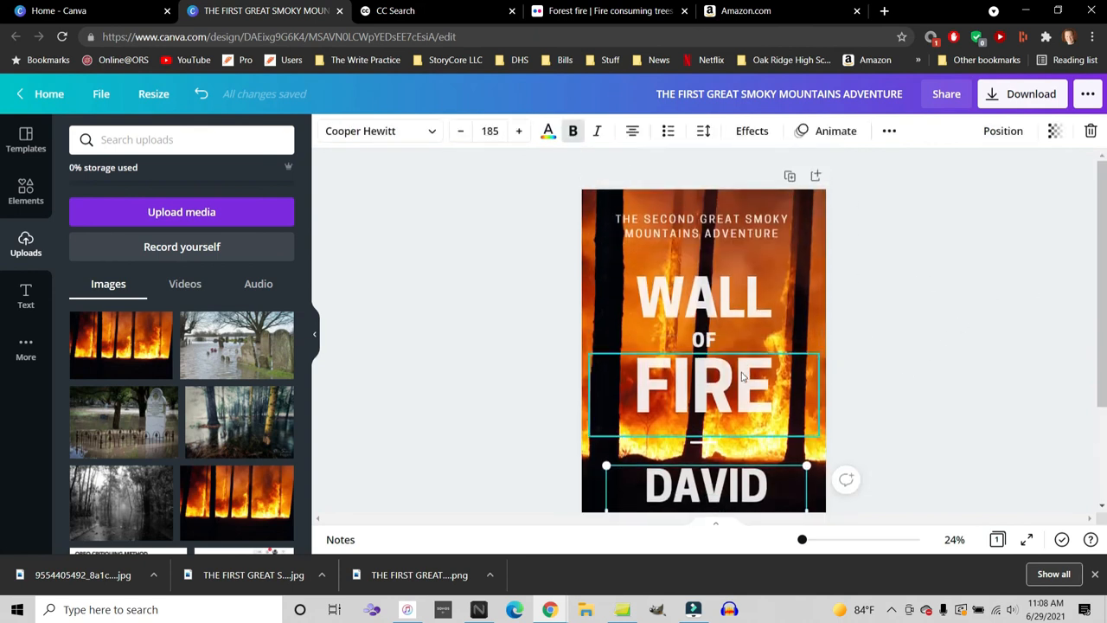
{"action": "left_click", "coordinate": [933, 372]}
{"action": "scroll", "coordinate": [937, 377], "scroll_direction": "down", "scroll_amount": 2}
{"action": "left_click_drag", "start_coordinate": [801, 541], "coordinate": [801, 540]}
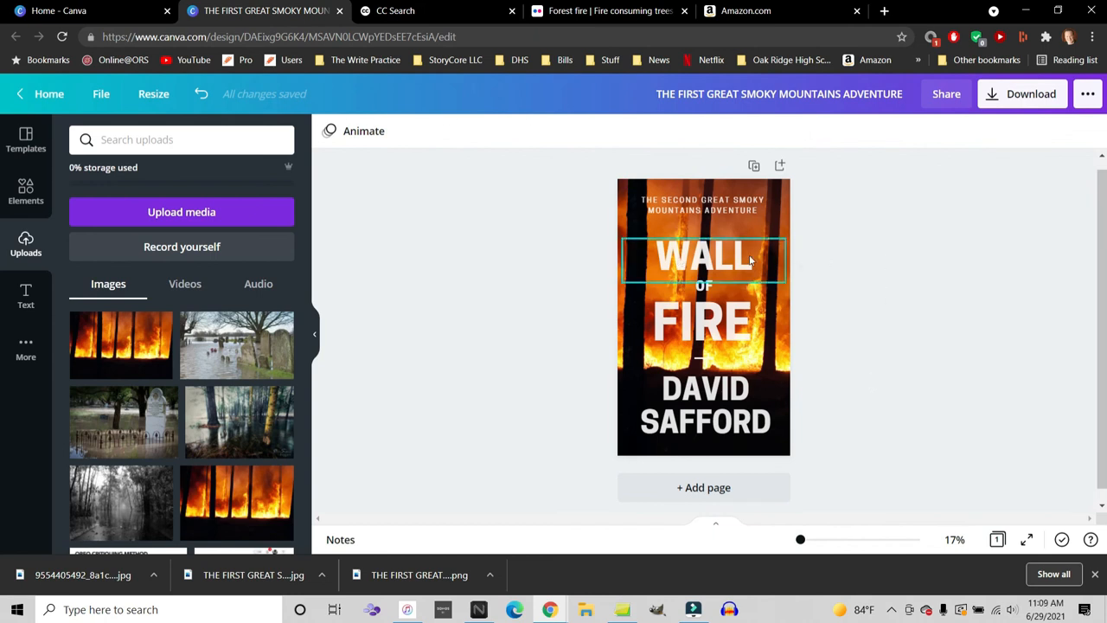
Step: Apply the Code Pro font to WALL, OF, FIRE, the author name and the series line
{"action": "left_click", "coordinate": [705, 260]}
{"action": "left_click", "coordinate": [417, 134]}
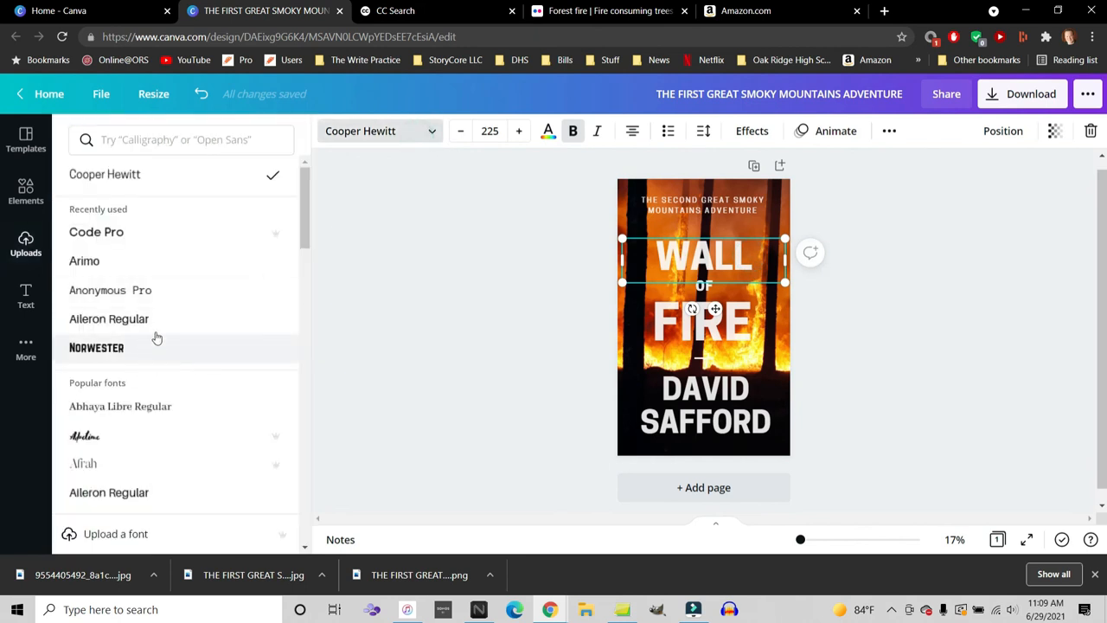
{"action": "left_click", "coordinate": [148, 259]}
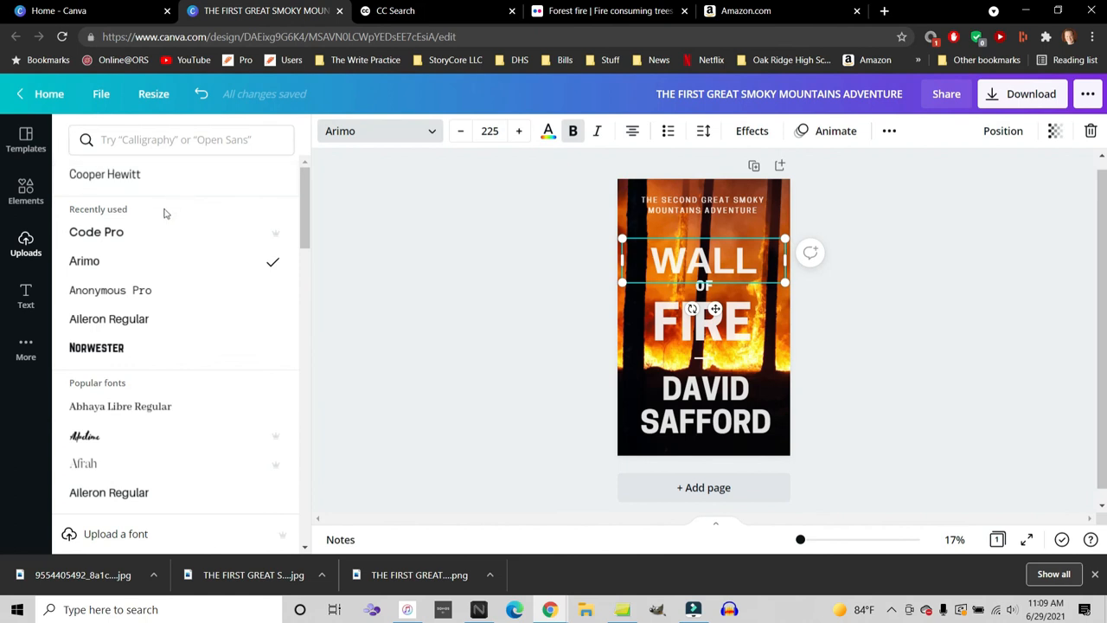
{"action": "left_click", "coordinate": [165, 236]}
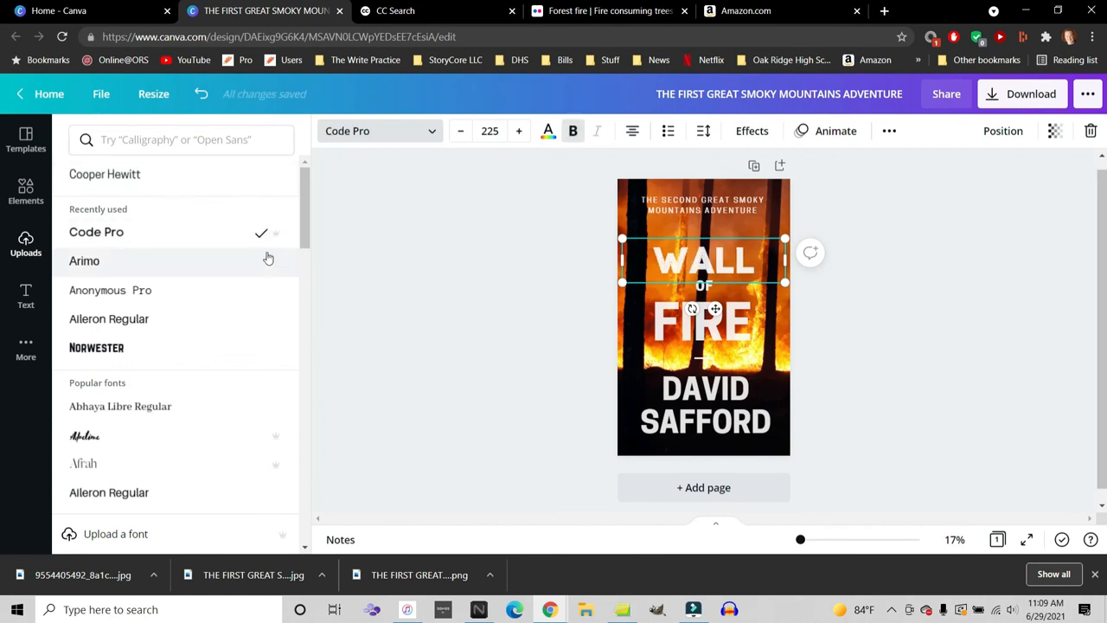
{"action": "left_click", "coordinate": [684, 289]}
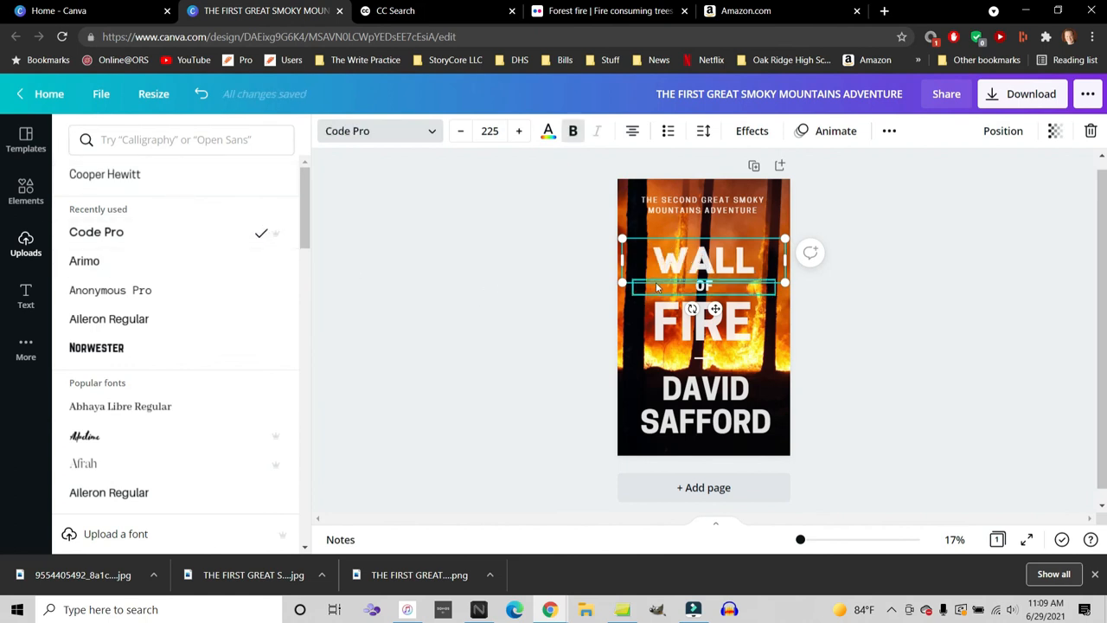
{"action": "left_click", "coordinate": [153, 231]}
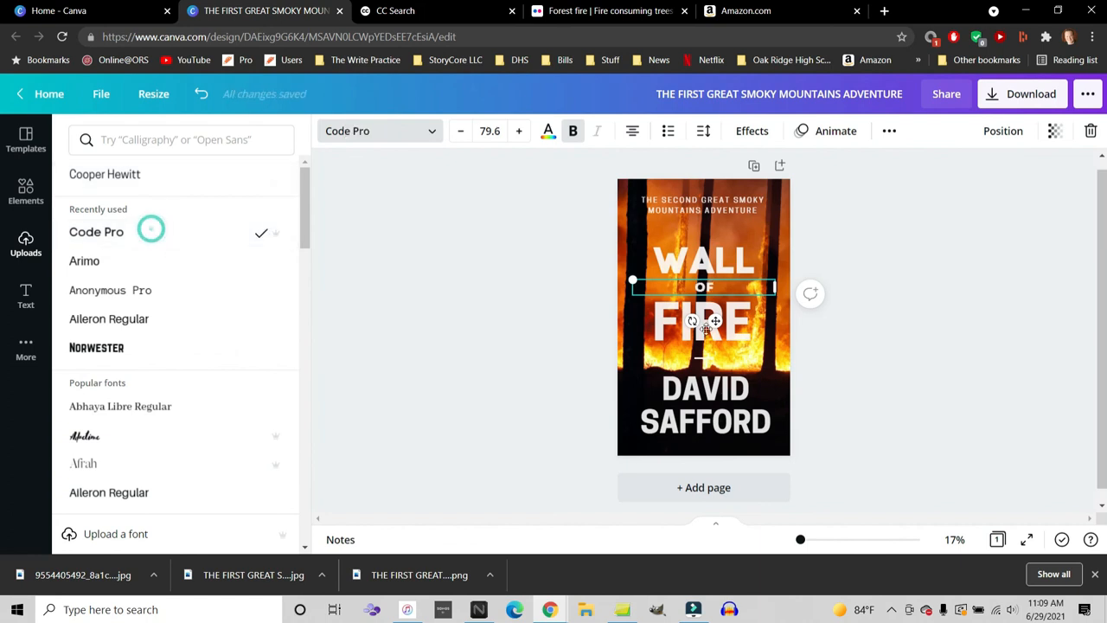
{"action": "key", "text": "Tab"}
{"action": "left_click", "coordinate": [141, 237]}
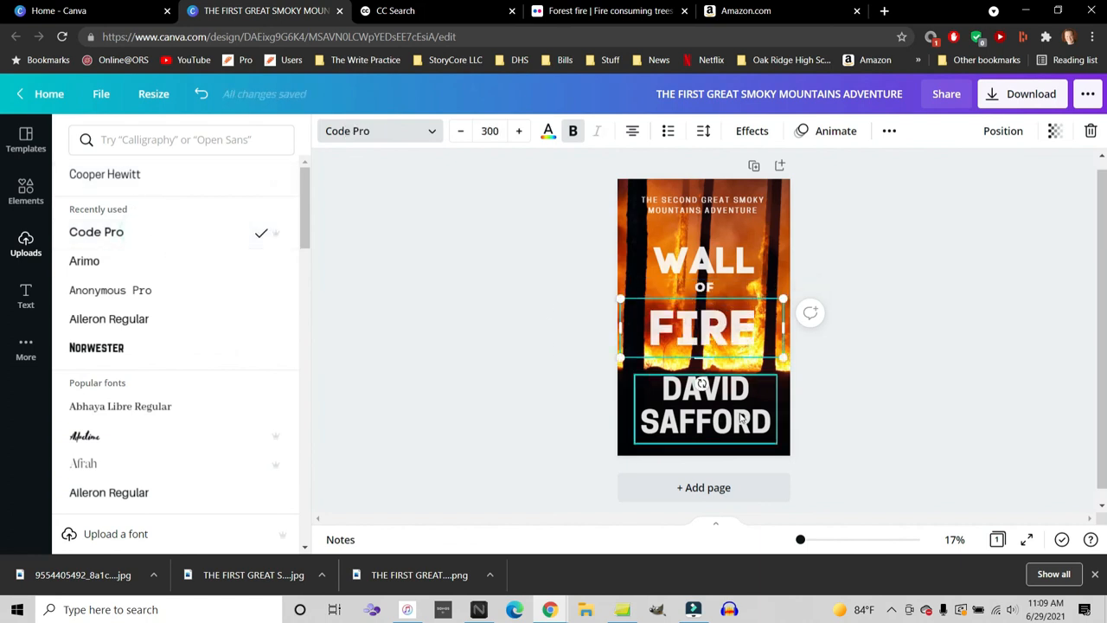
{"action": "key", "text": "Tab"}
{"action": "left_click", "coordinate": [184, 228]}
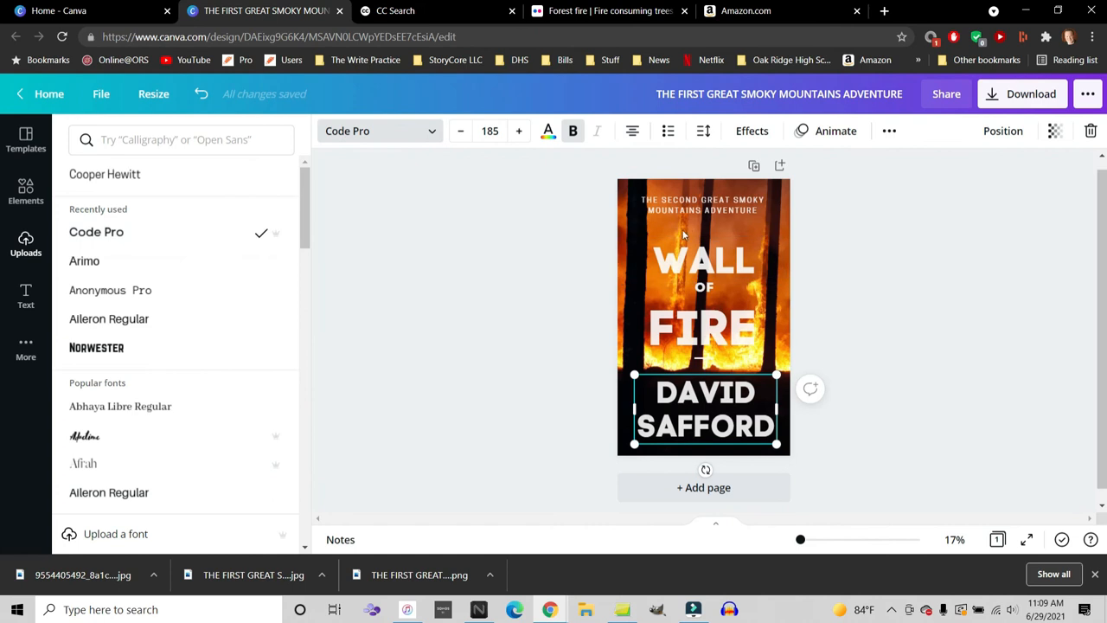
{"action": "key", "text": "Tab"}
{"action": "left_click", "coordinate": [159, 232]}
{"action": "left_click", "coordinate": [437, 300]}
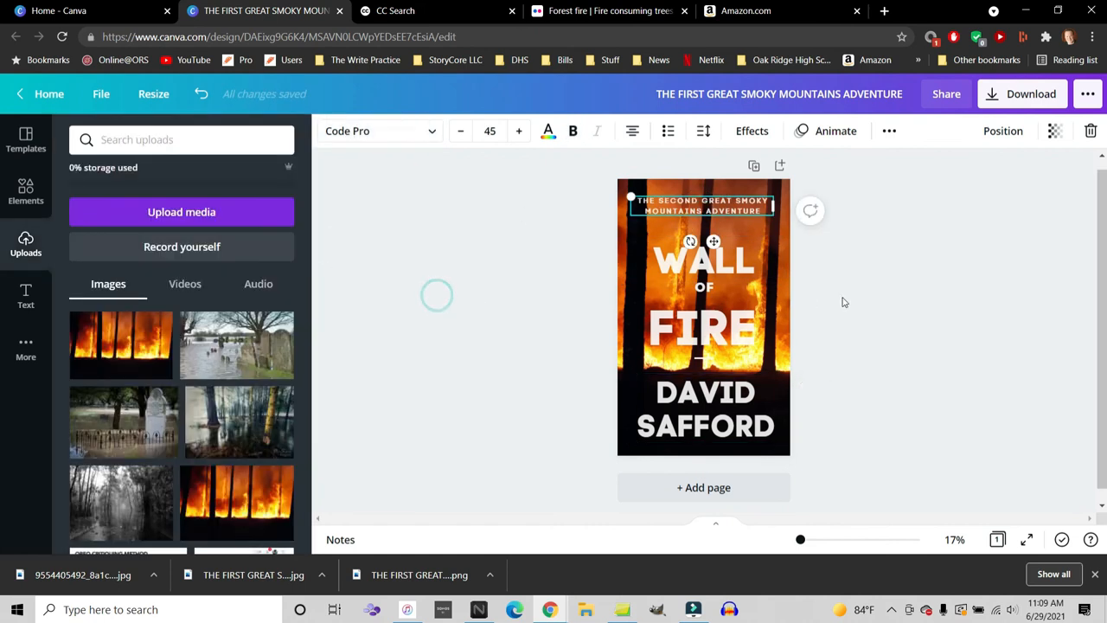
{"action": "left_click", "coordinate": [853, 294]}
Step: Revert the series line to Cooper Hewitt and check the FIRE and OF texts
{"action": "left_click", "coordinate": [729, 205]}
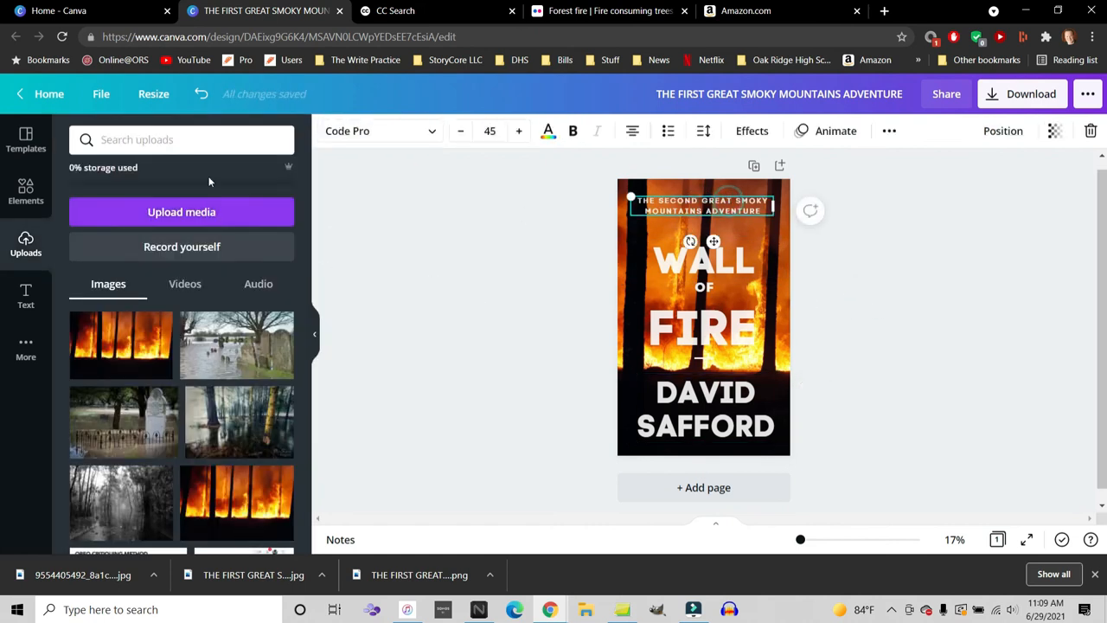
{"action": "left_click", "coordinate": [426, 139]}
{"action": "left_click", "coordinate": [208, 260]}
{"action": "left_click", "coordinate": [962, 324]}
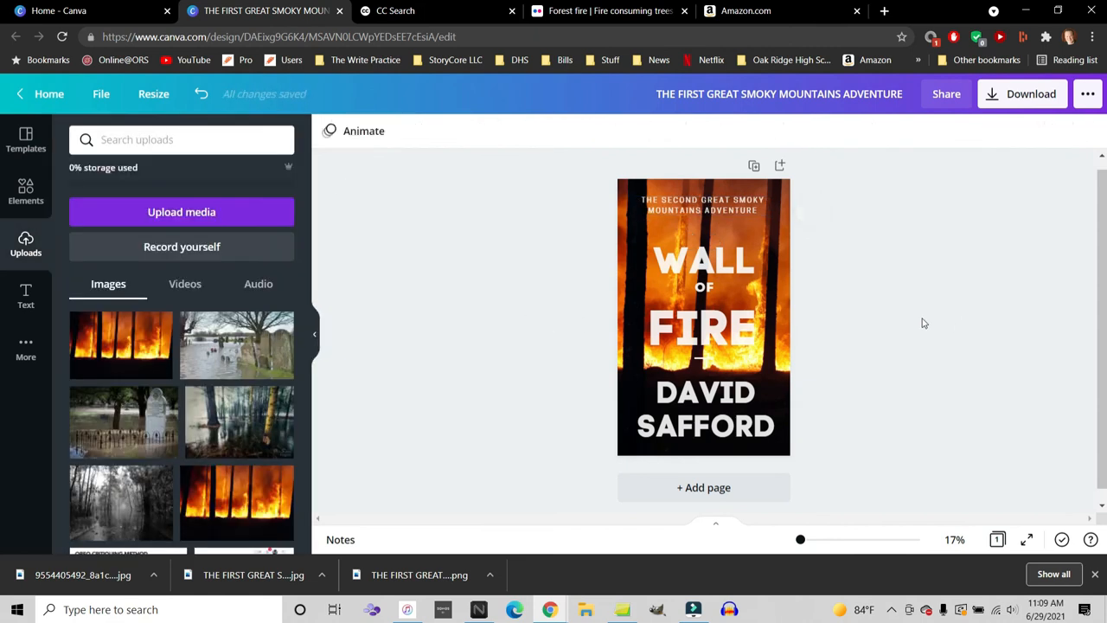
{"action": "left_click", "coordinate": [705, 207]}
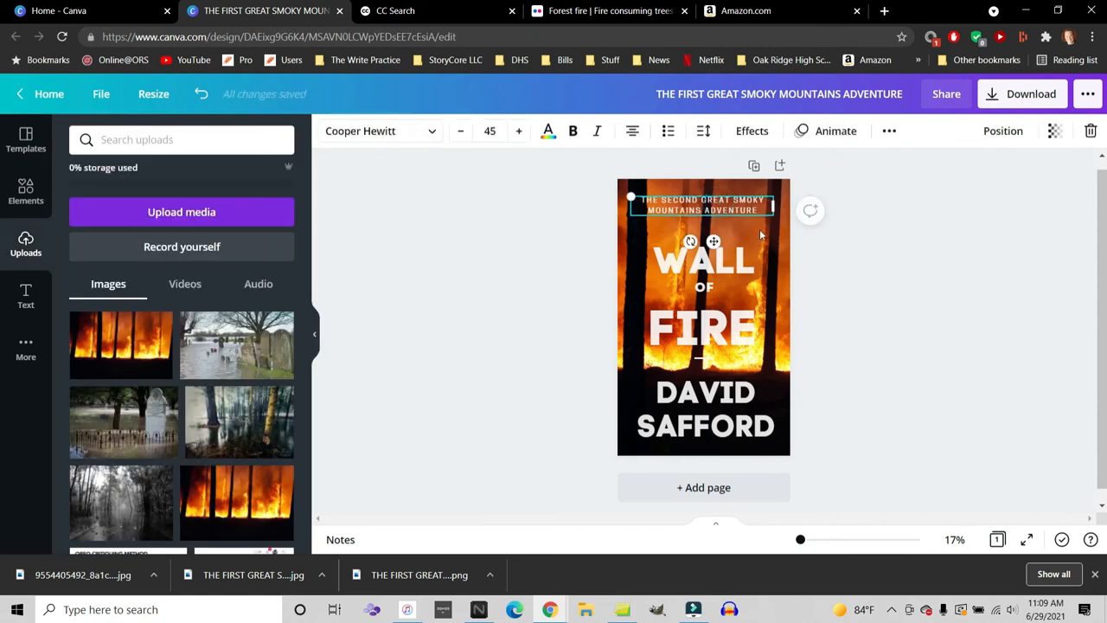
{"action": "left_click", "coordinate": [908, 226]}
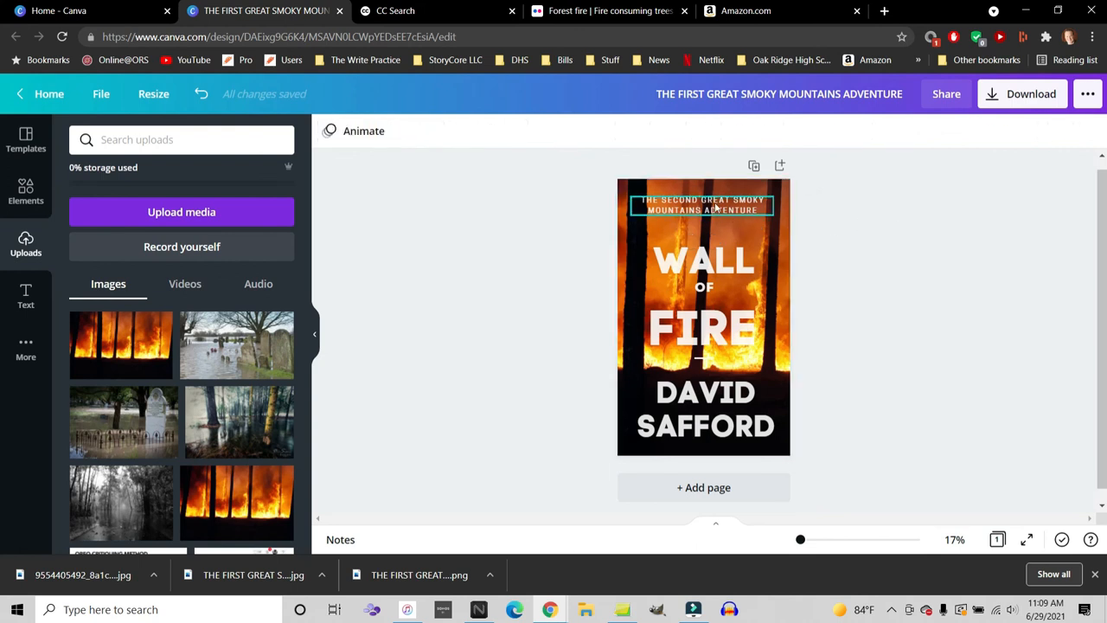
{"action": "left_click", "coordinate": [711, 296]}
{"action": "left_click", "coordinate": [863, 286]}
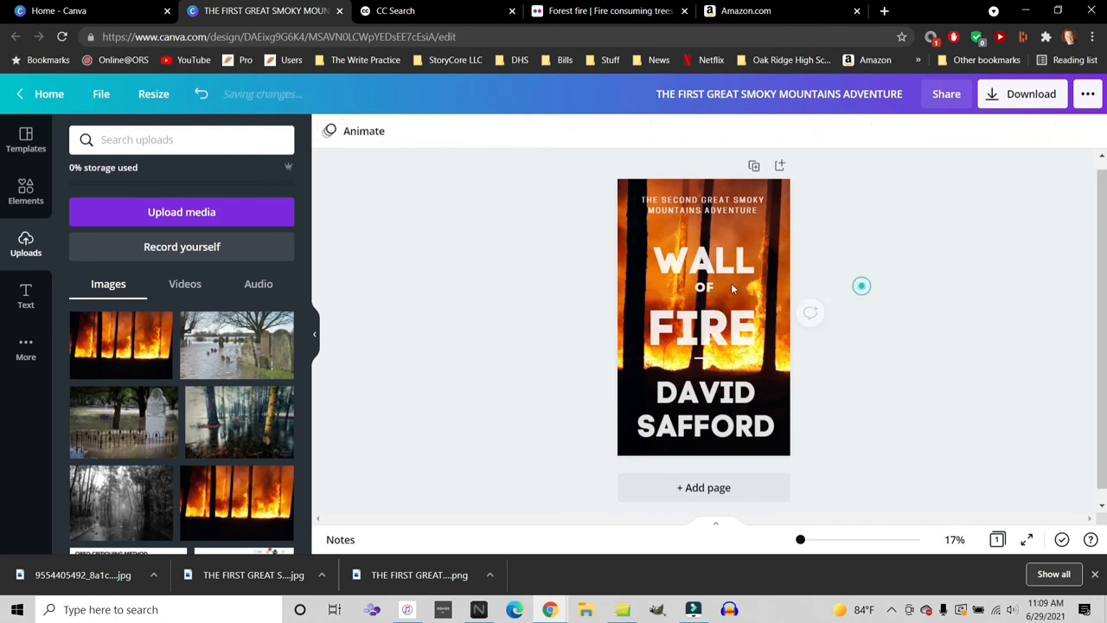
{"action": "left_click", "coordinate": [707, 288]}
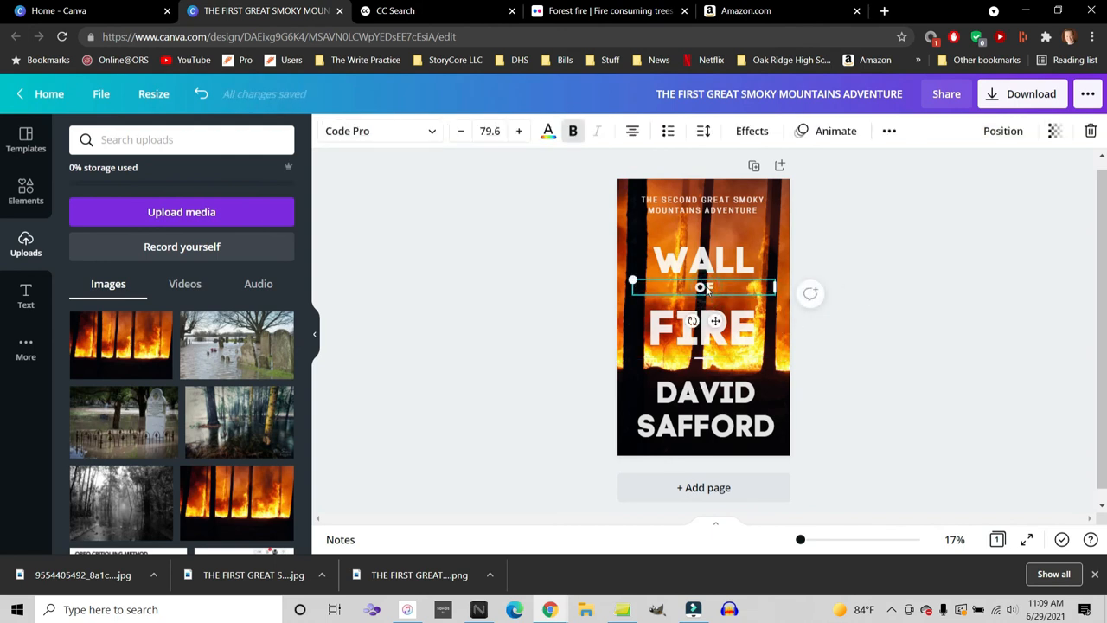
{"action": "left_click", "coordinate": [869, 298]}
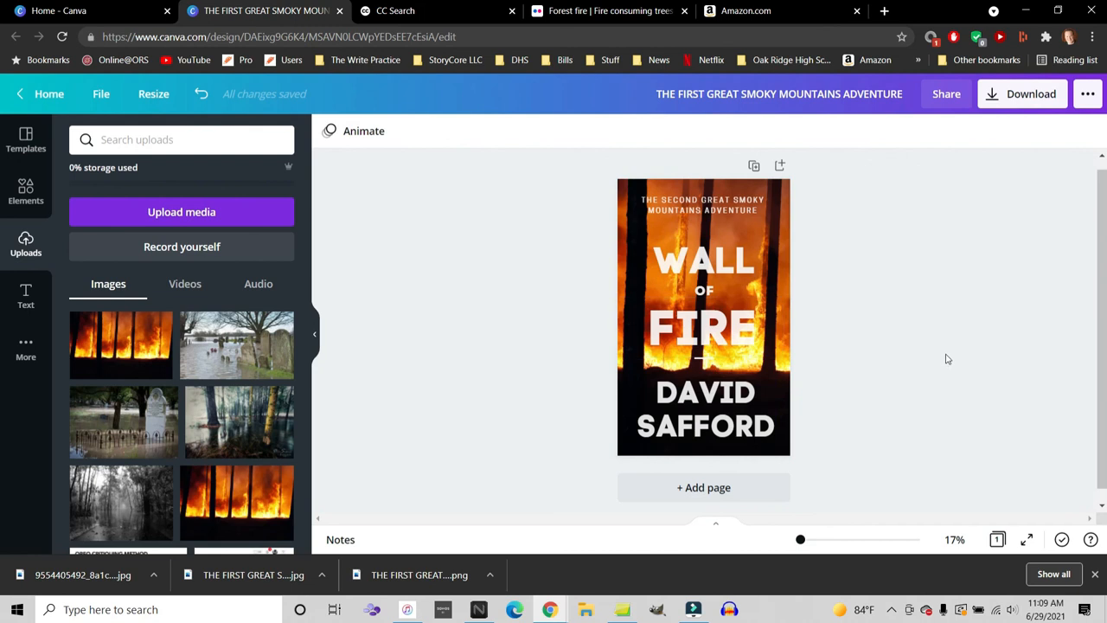
Step: Download the cover as a JPG, then as a PNG, and dismiss the saved-design message
{"action": "left_click", "coordinate": [1031, 98]}
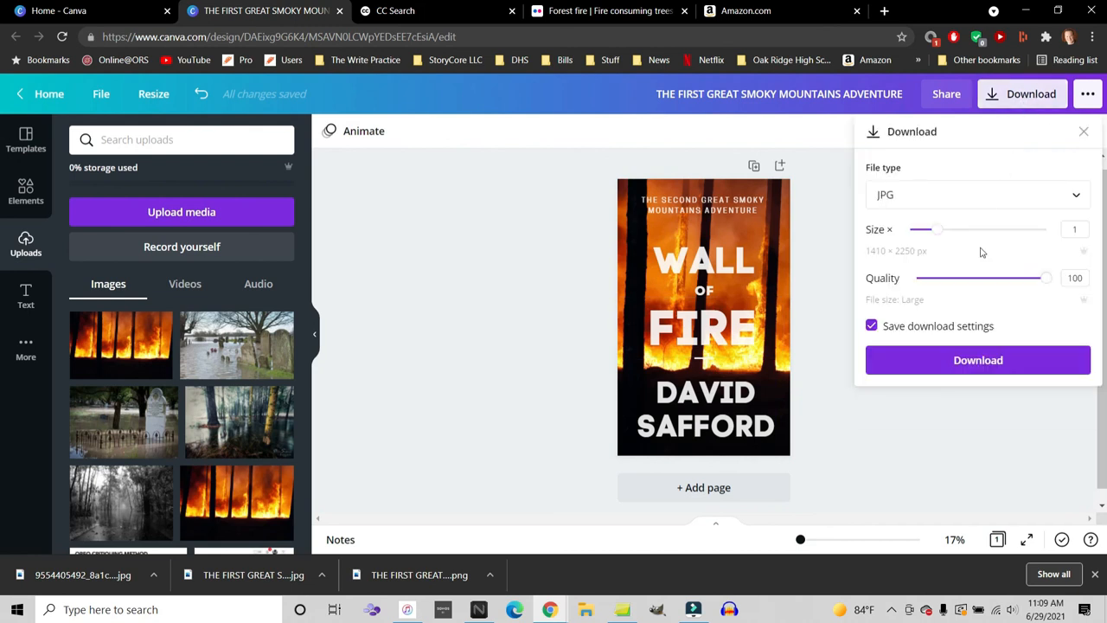
{"action": "left_click", "coordinate": [978, 358]}
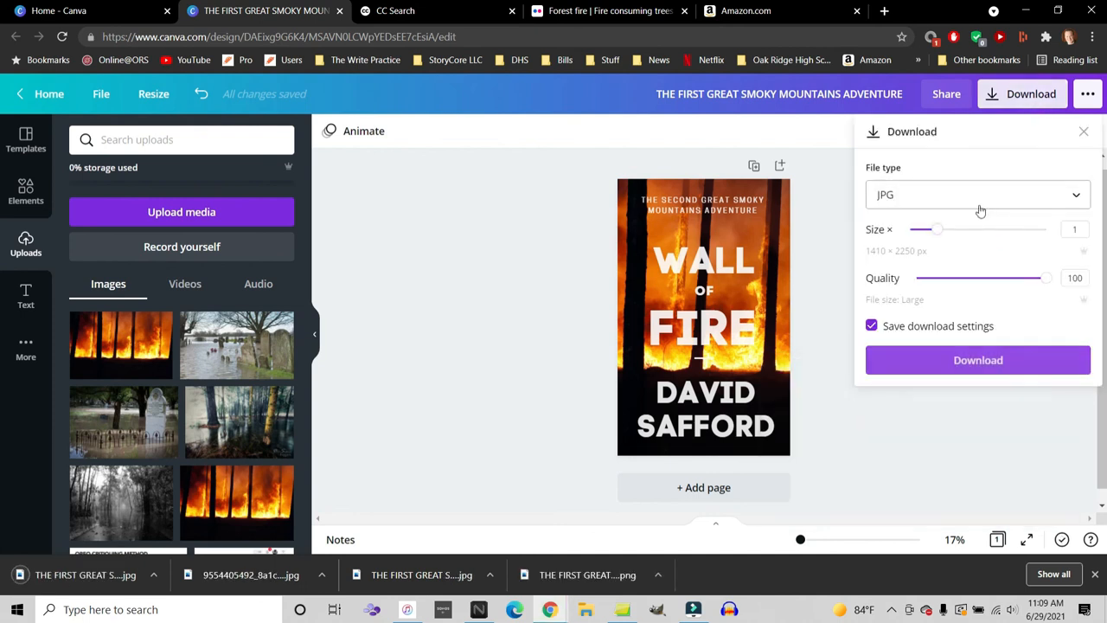
{"action": "left_click", "coordinate": [981, 207]}
{"action": "left_click", "coordinate": [979, 171]}
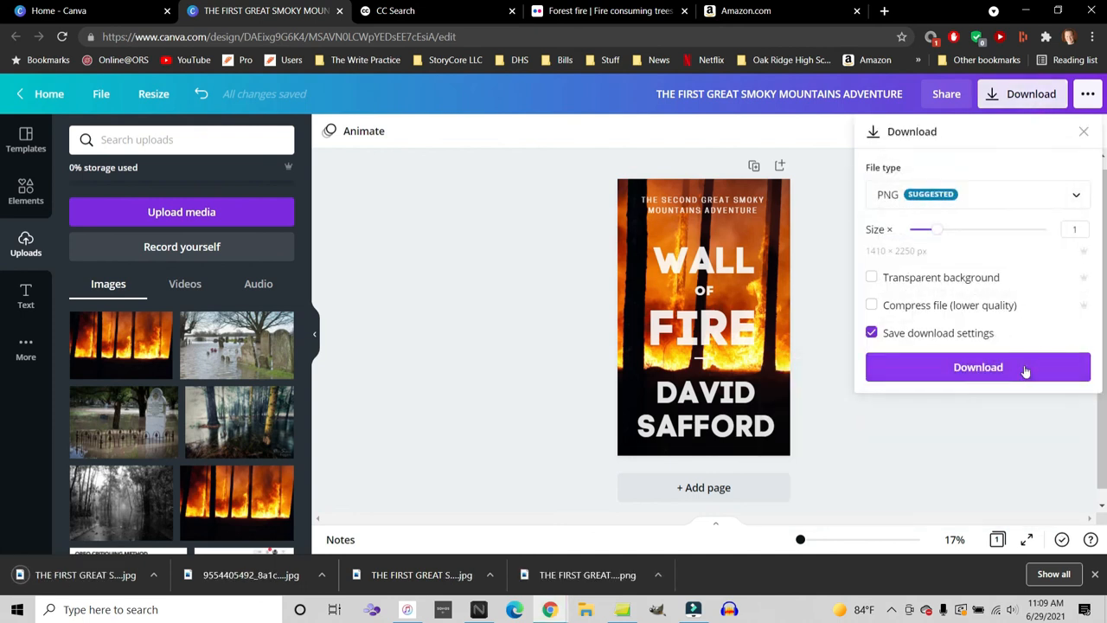
{"action": "left_click", "coordinate": [1025, 368]}
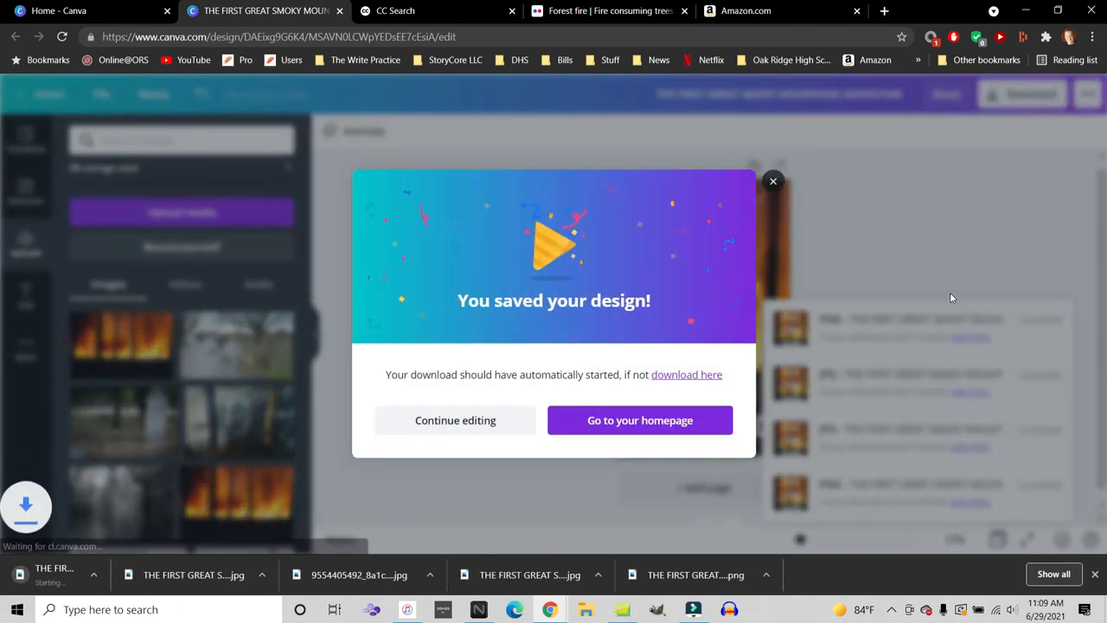
{"action": "left_click", "coordinate": [774, 181]}
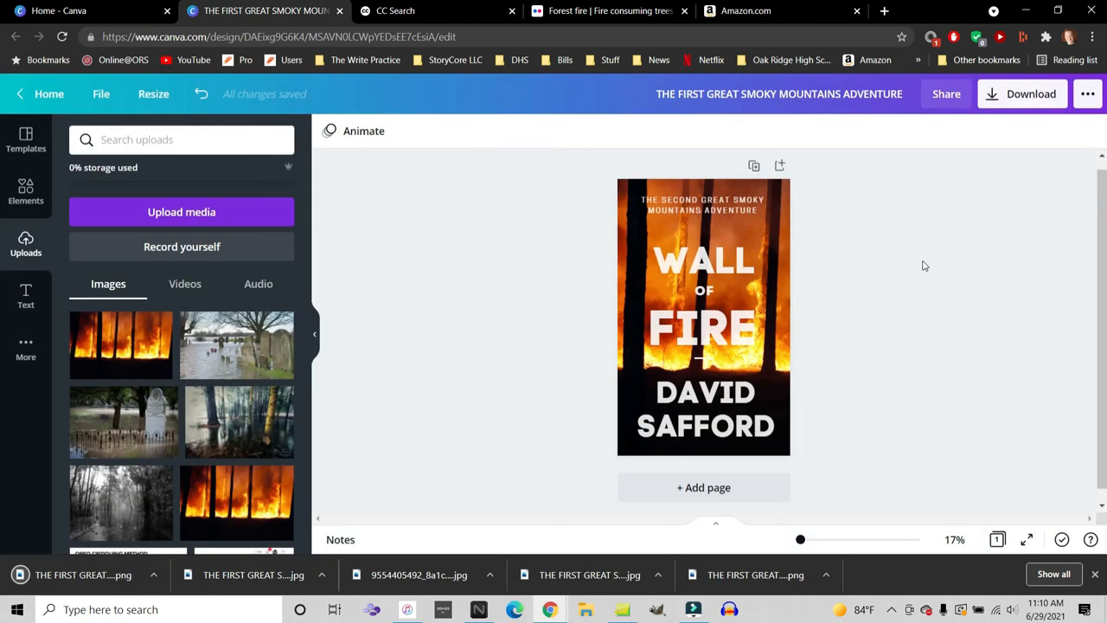